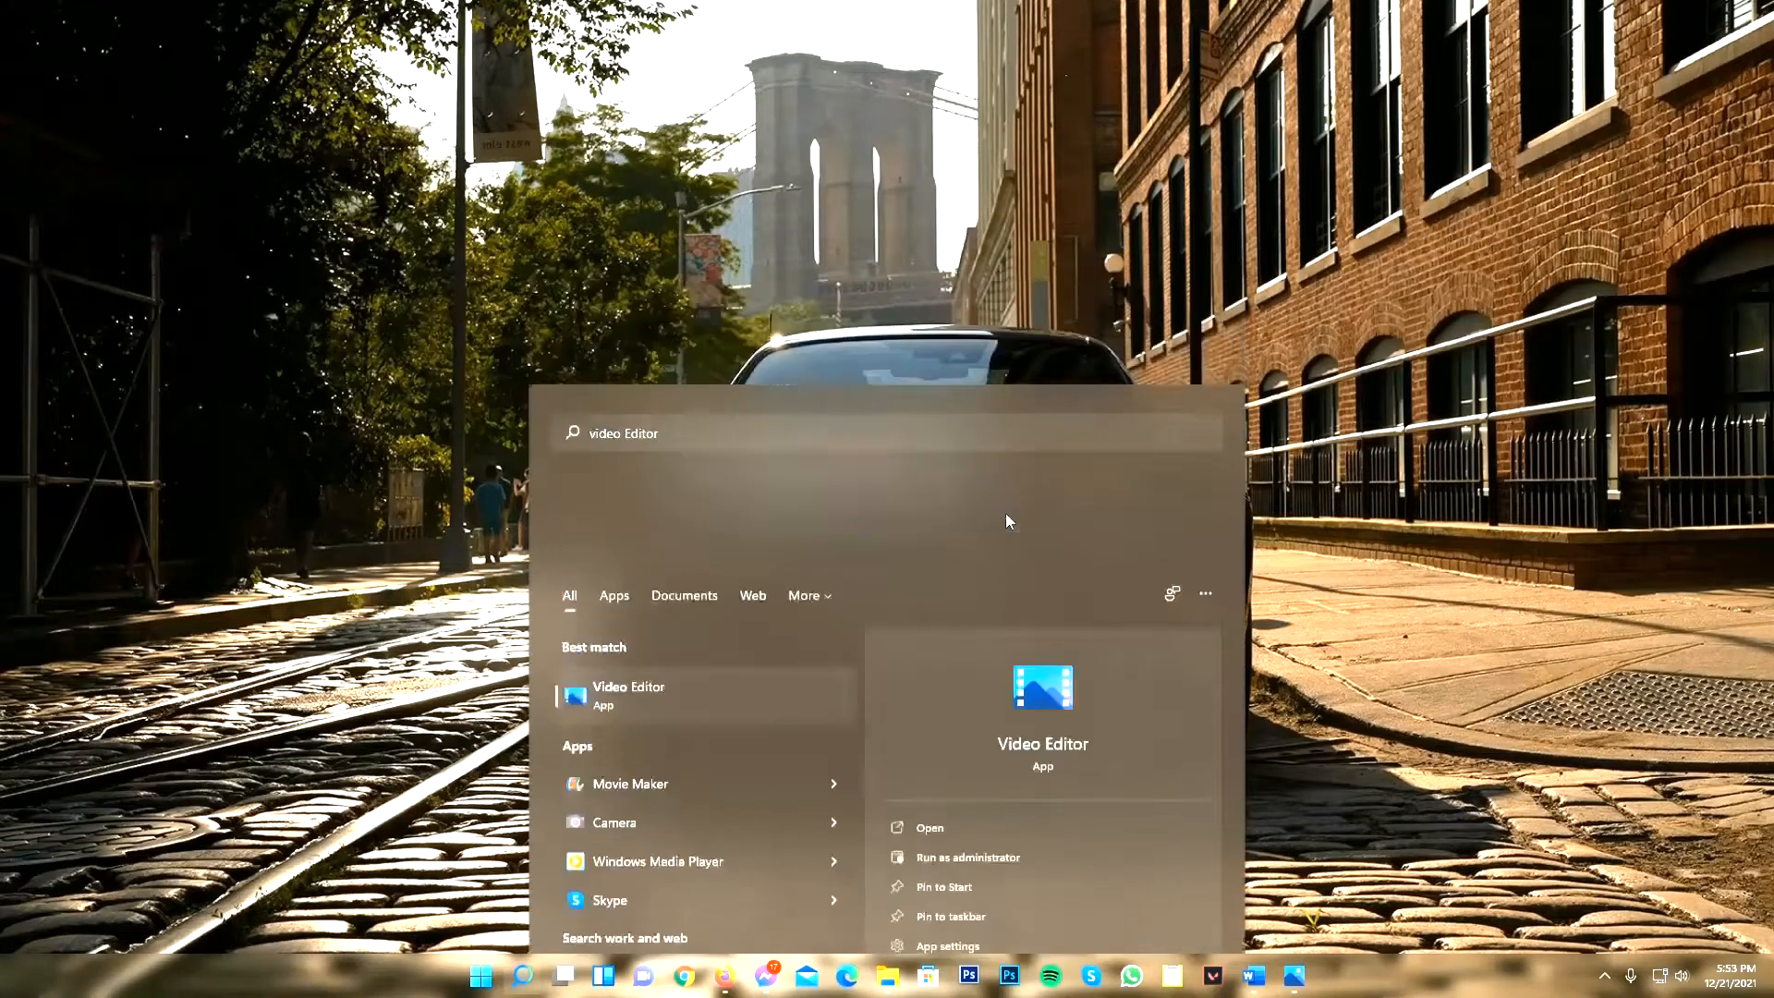
Step: Open Video Editor and create a new video project in a maximized window, skipping the naming
left_click(1005, 513)
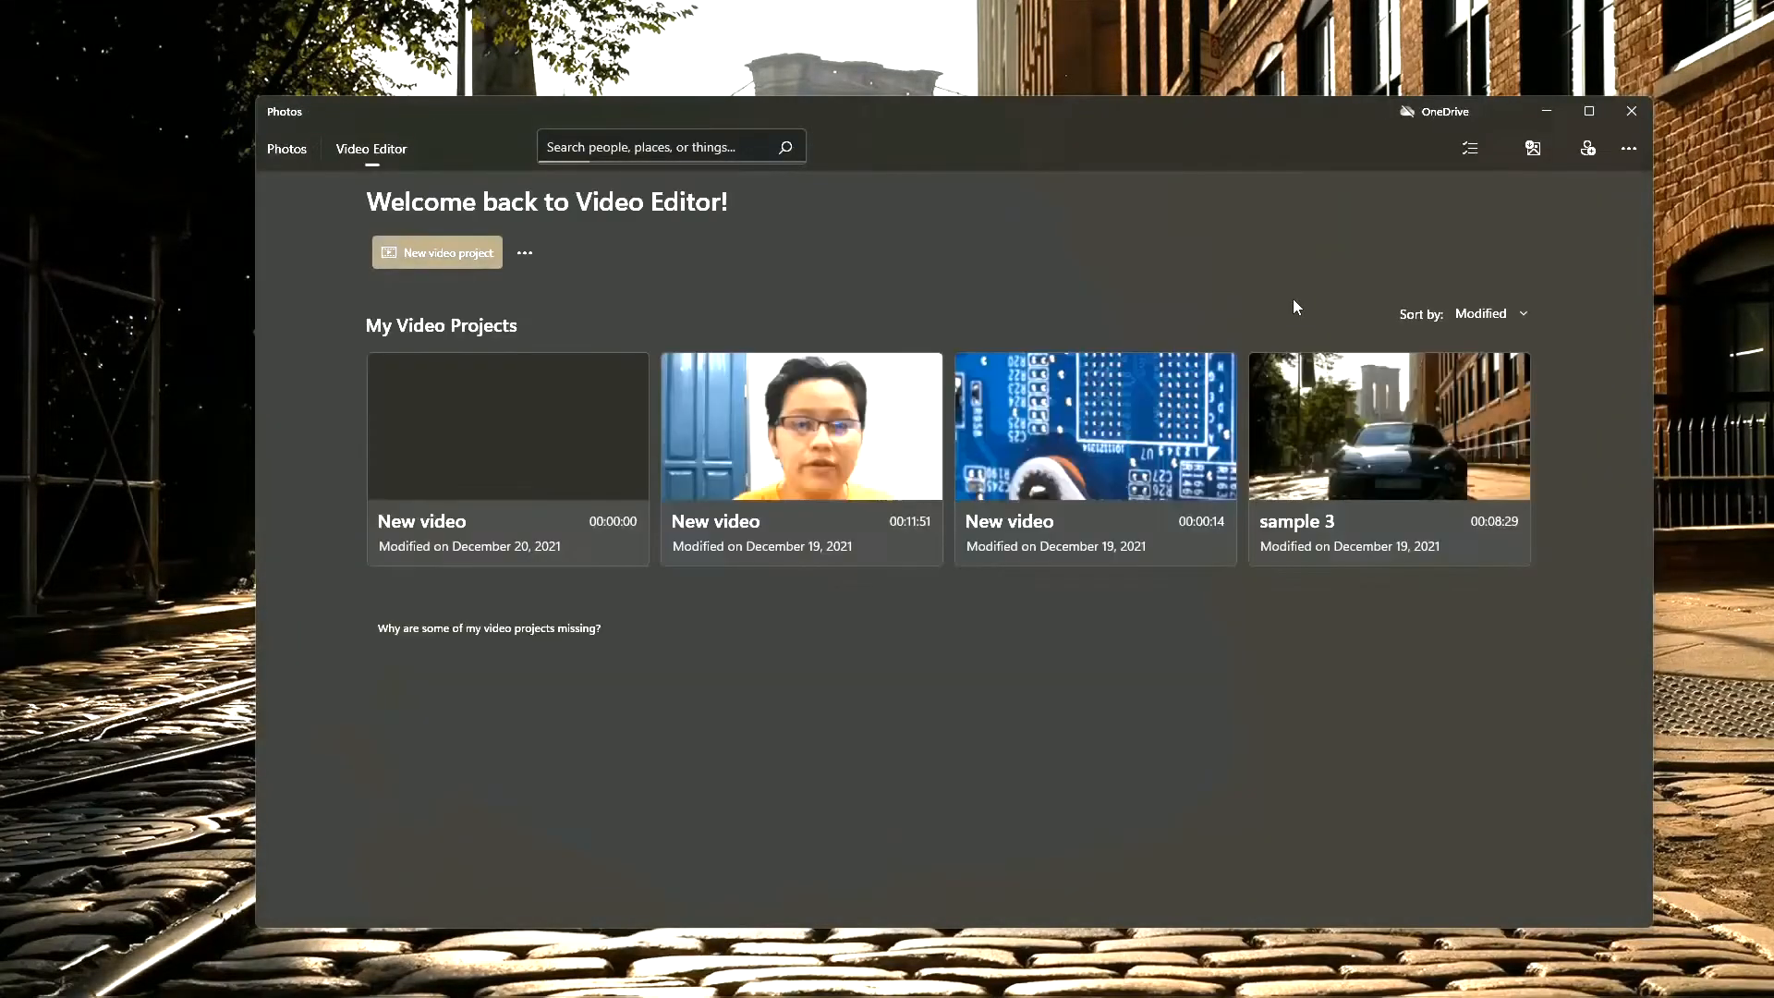
left_click(478, 262)
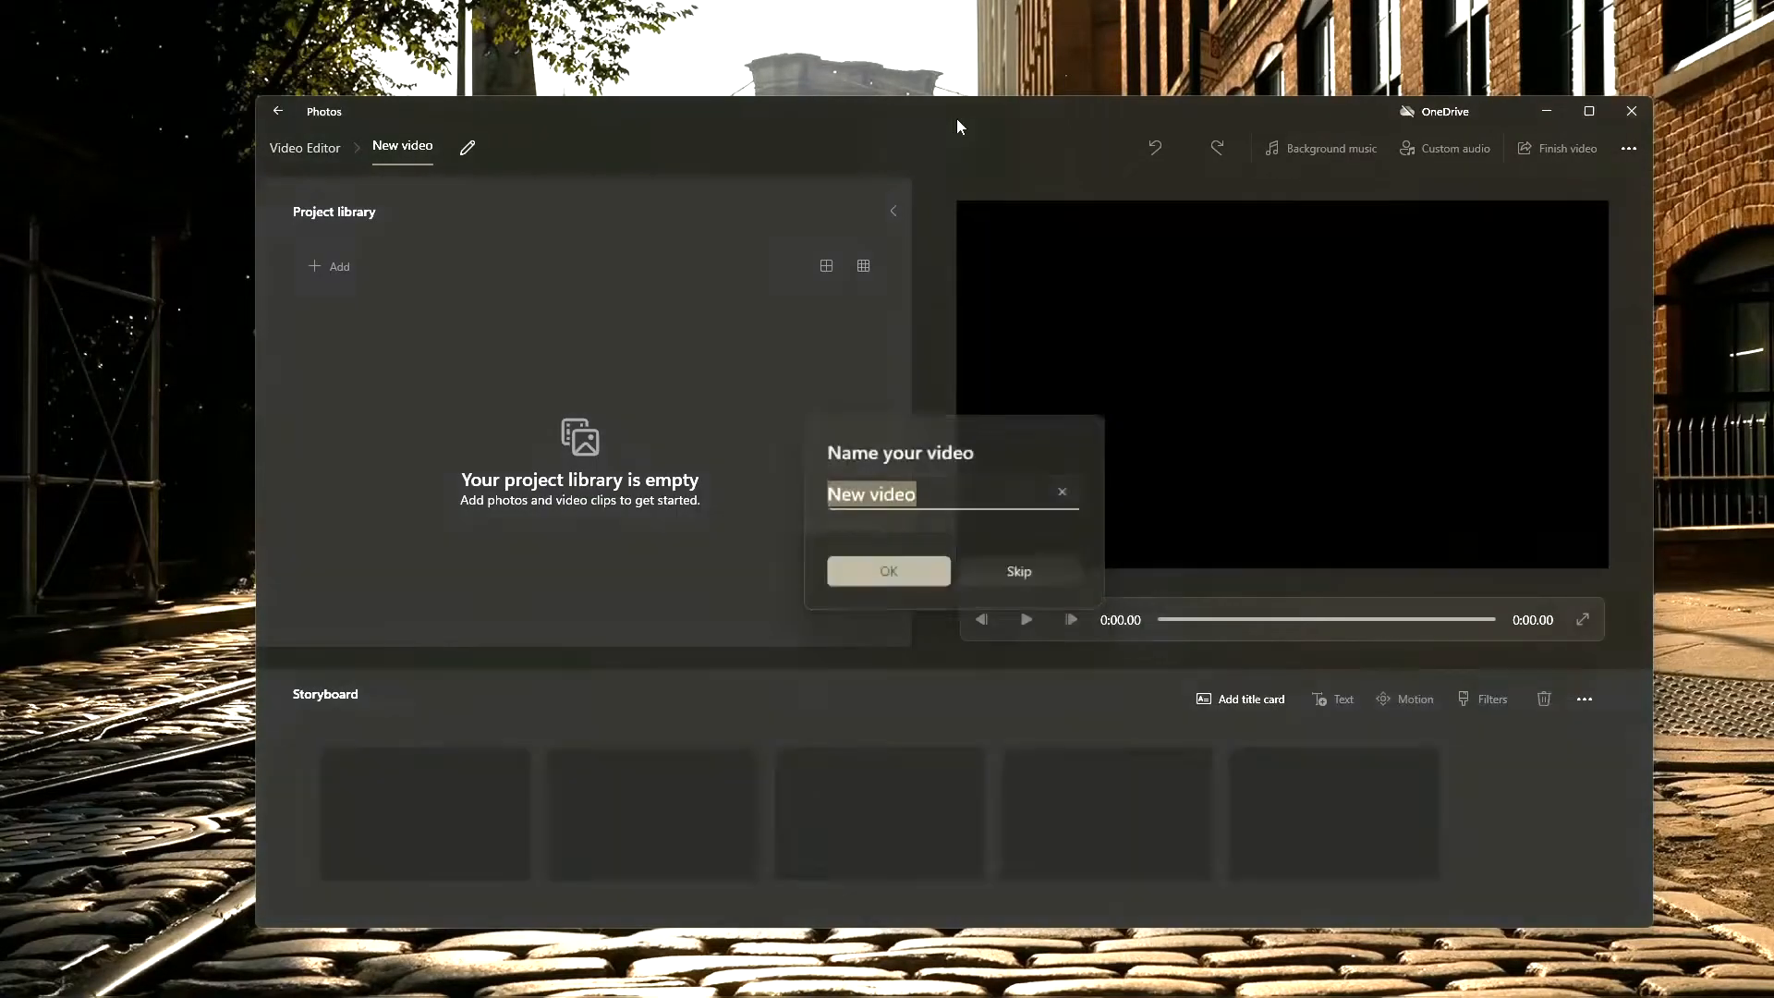
double_click(956, 119)
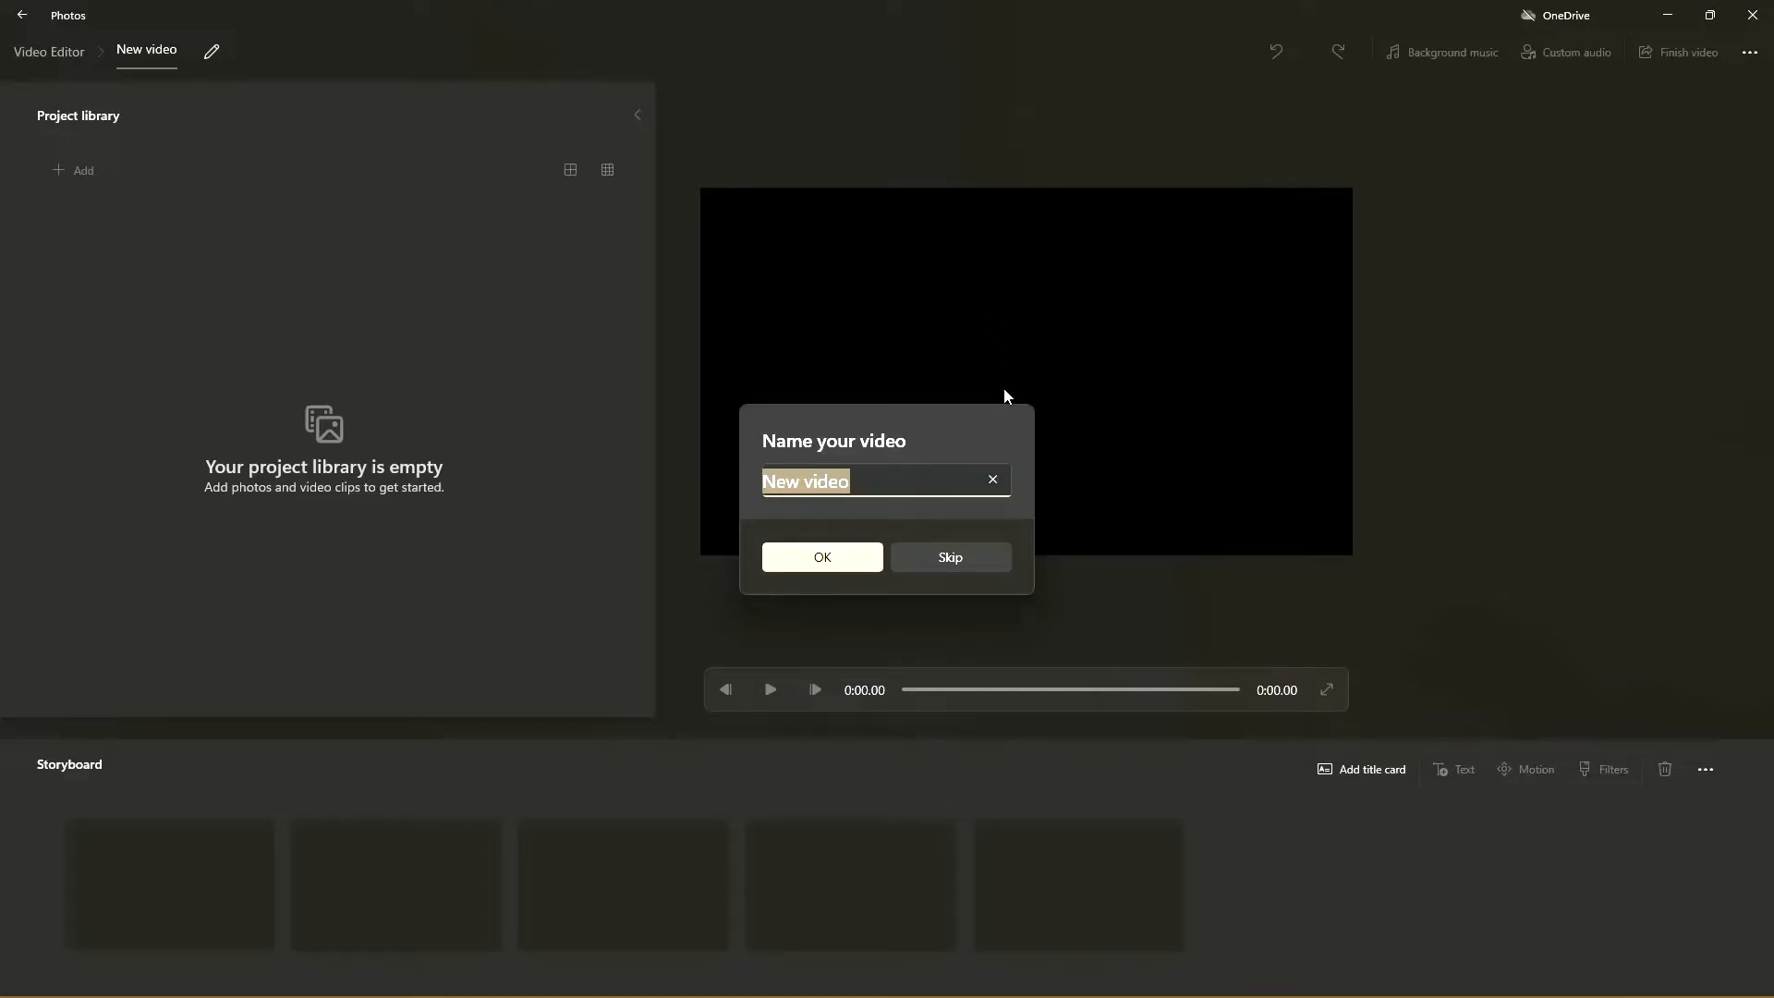
left_click(897, 489)
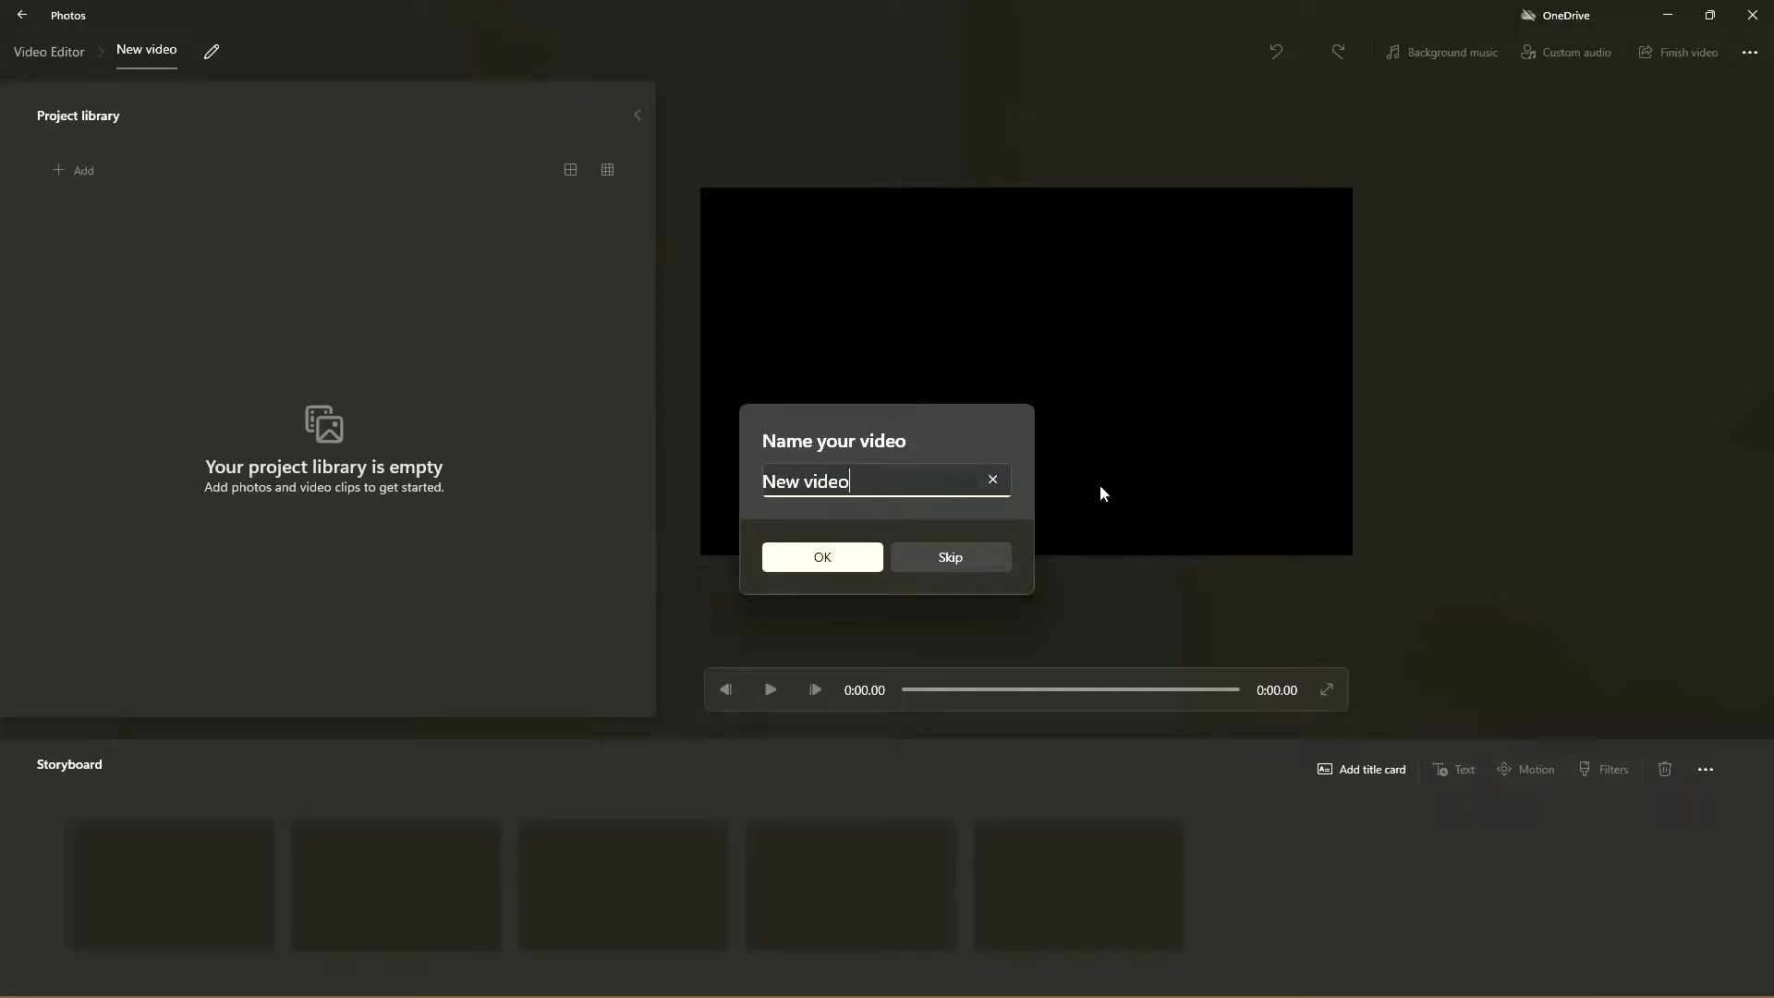
left_click(951, 556)
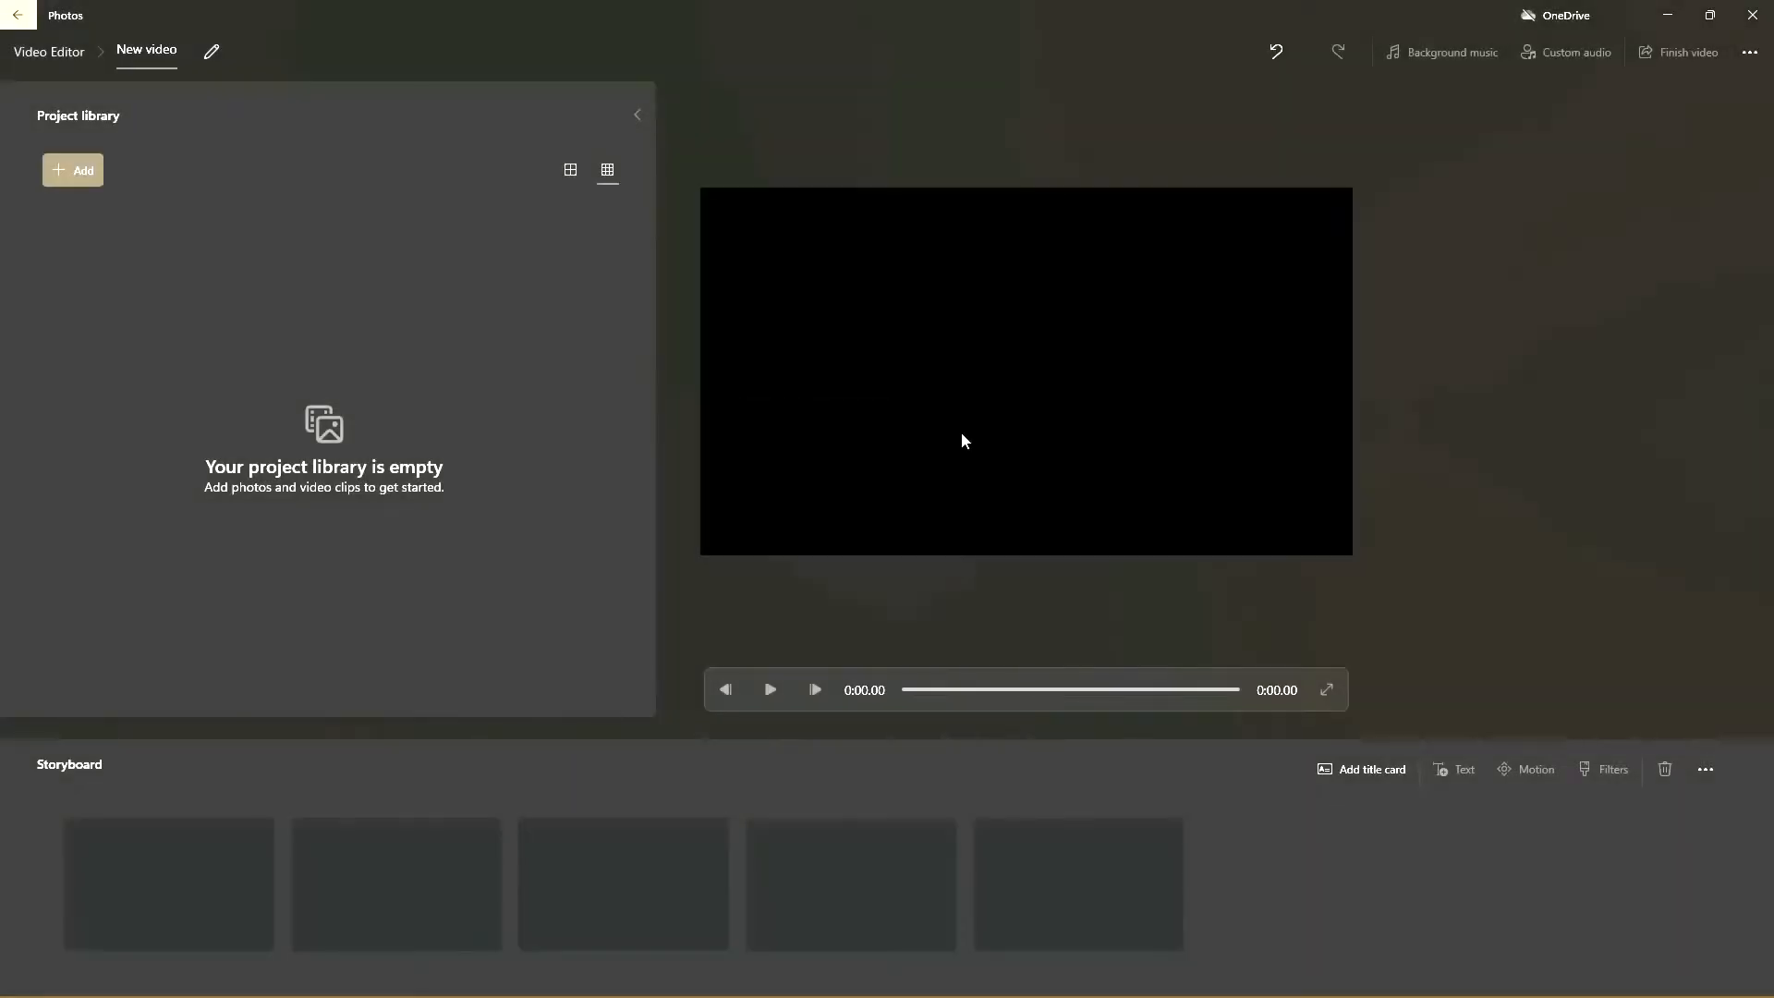
Step: Import the video "Clip 1 edited" from this PC's My Videos > OBS Studio > Clips folder into the project library
left_click(80, 172)
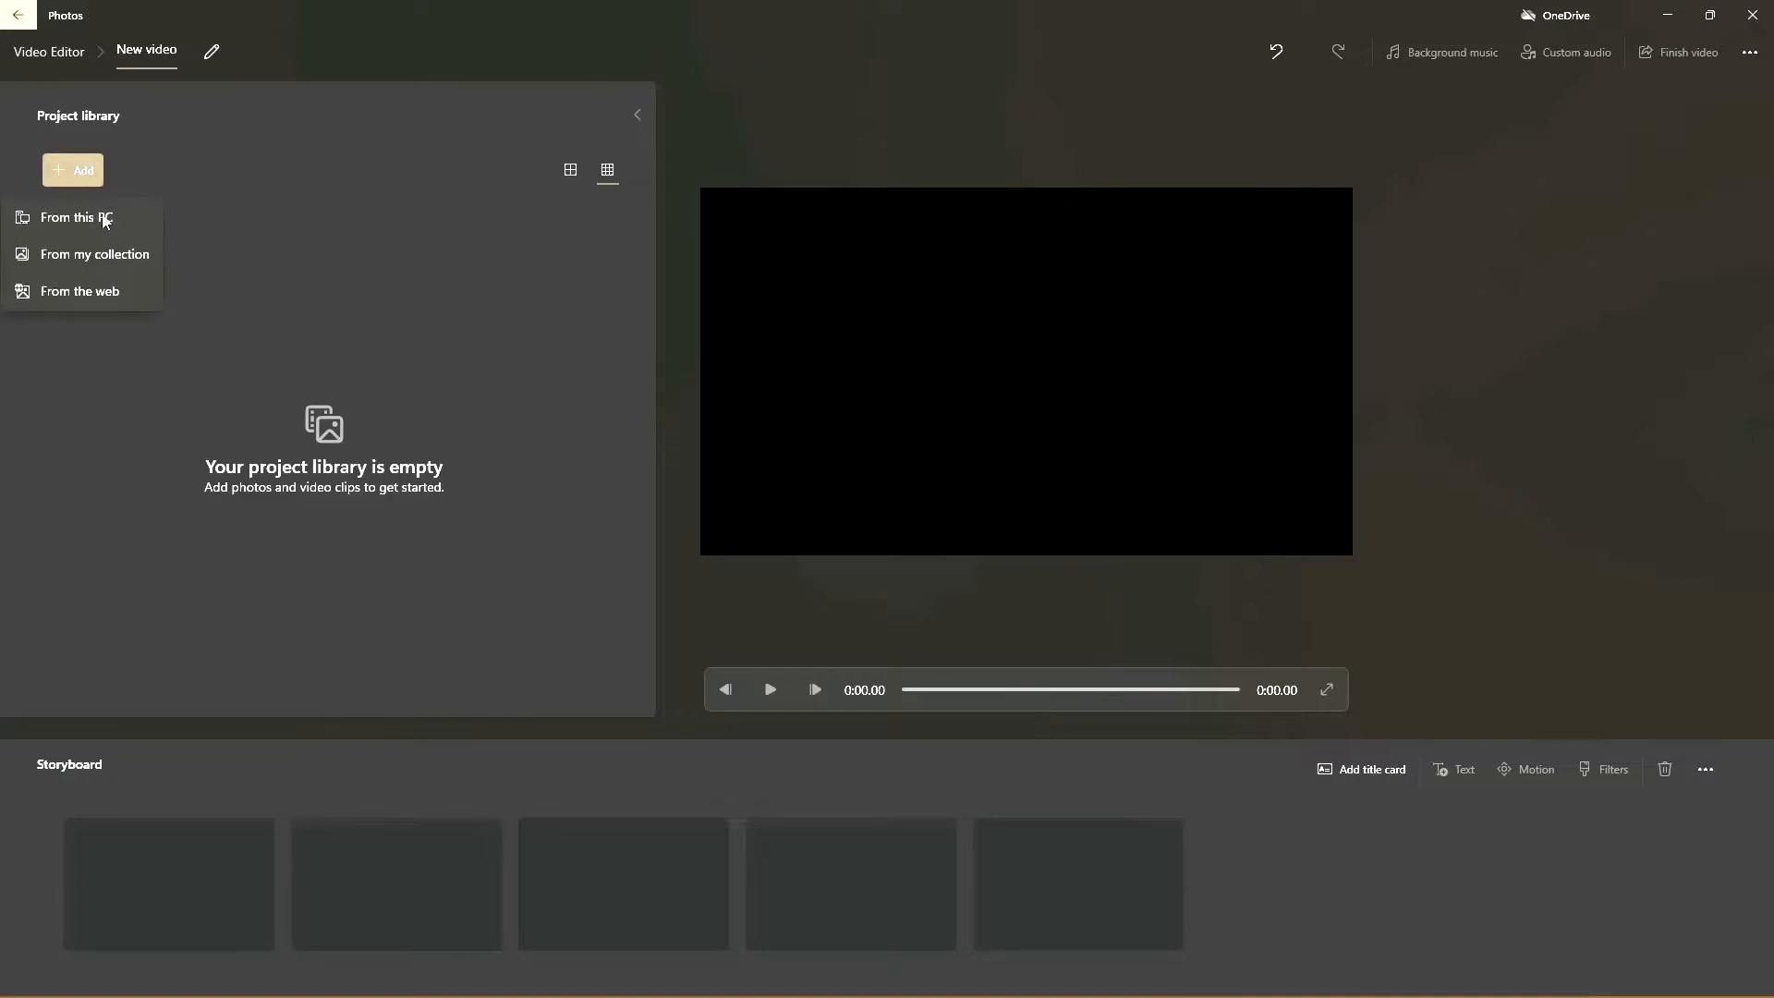
left_click(92, 222)
left_click(109, 222)
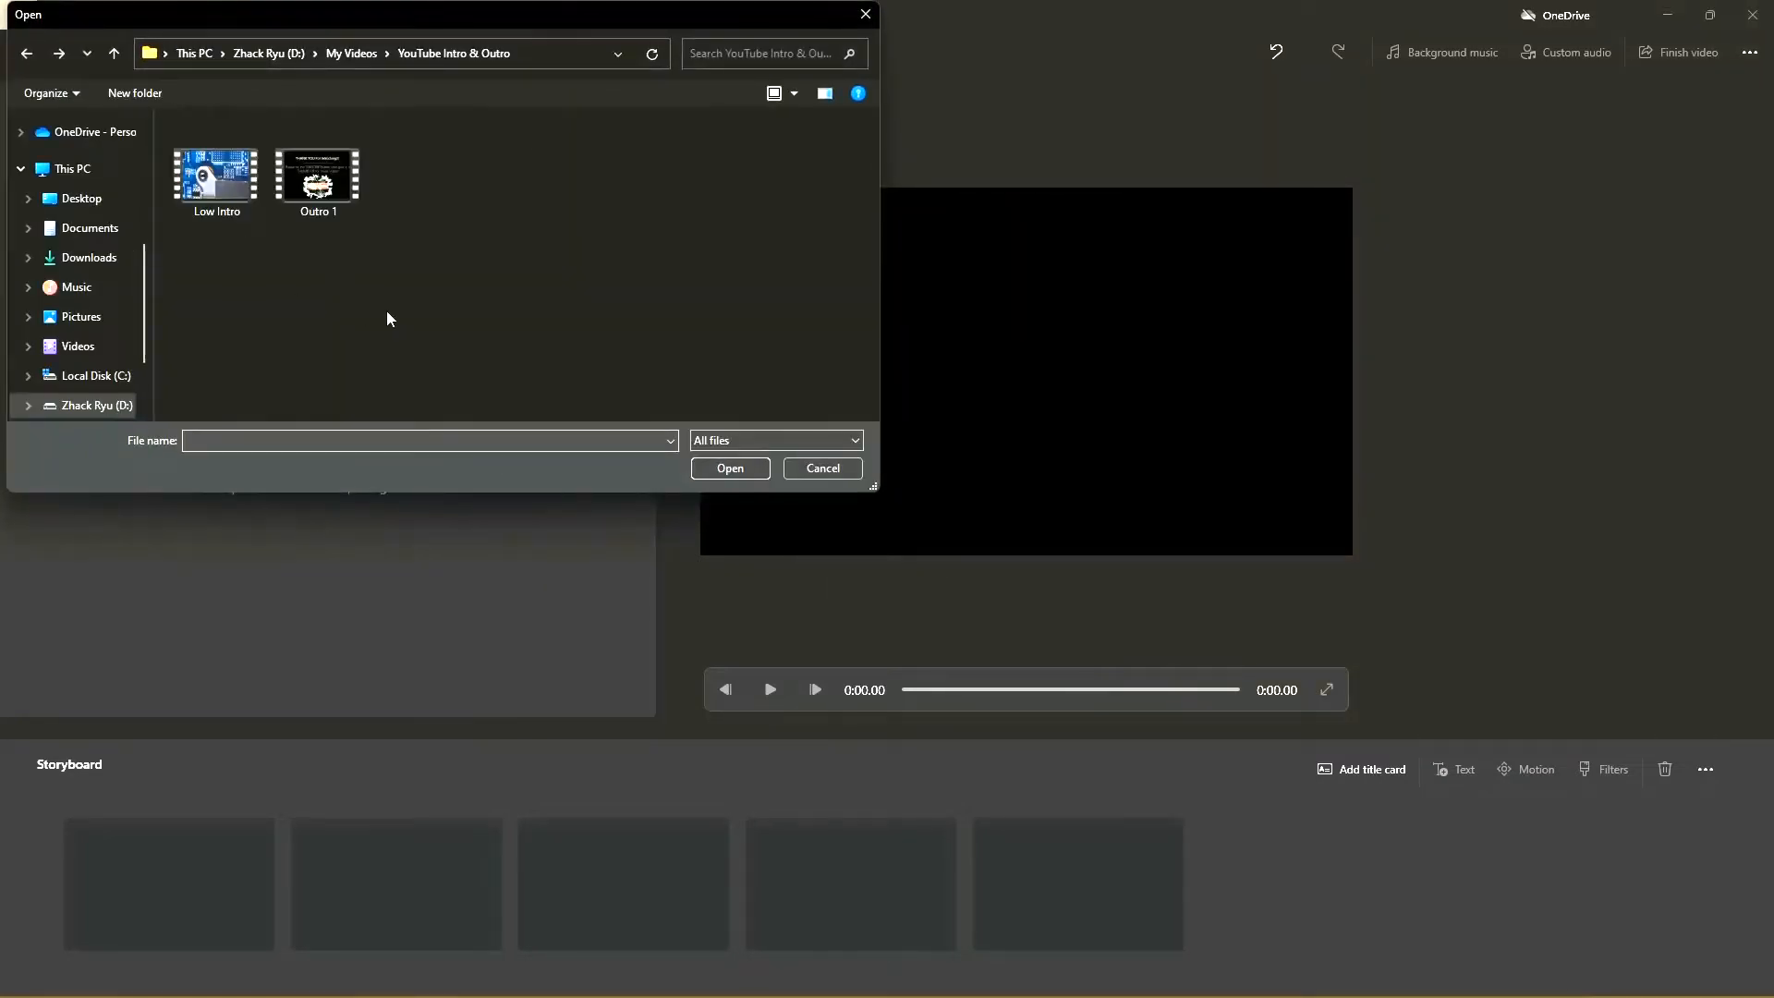
key("BackSpace")
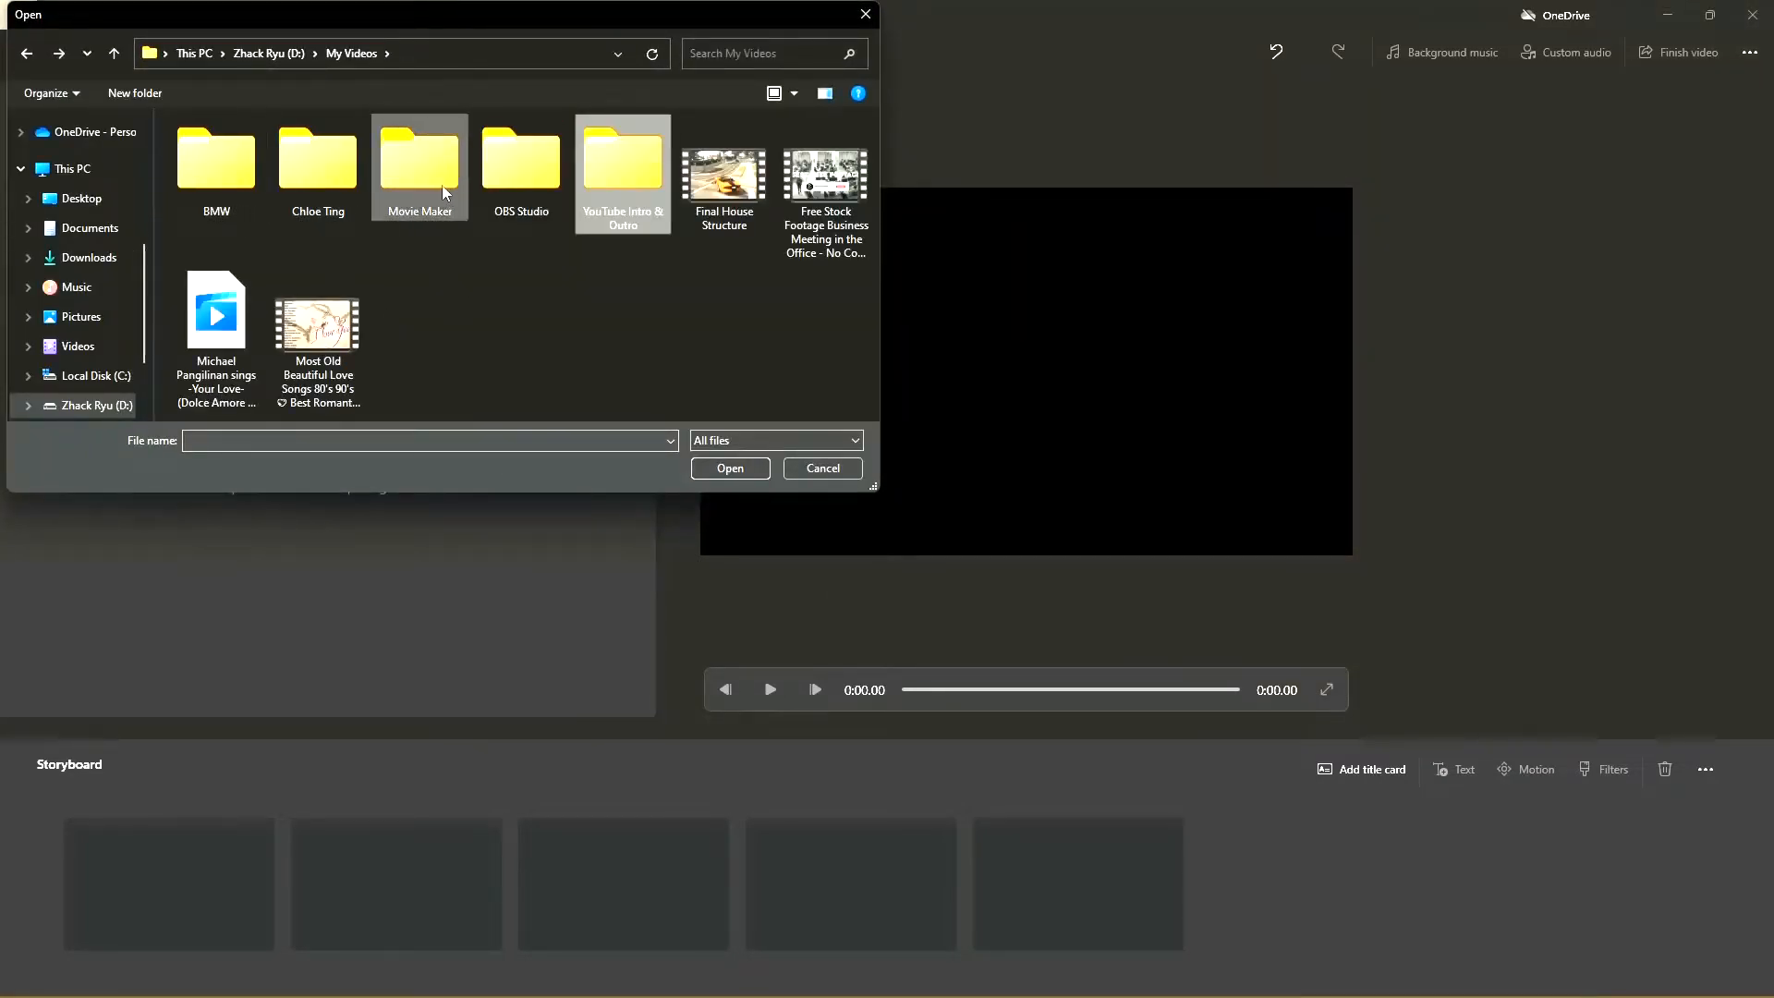
double_click(521, 157)
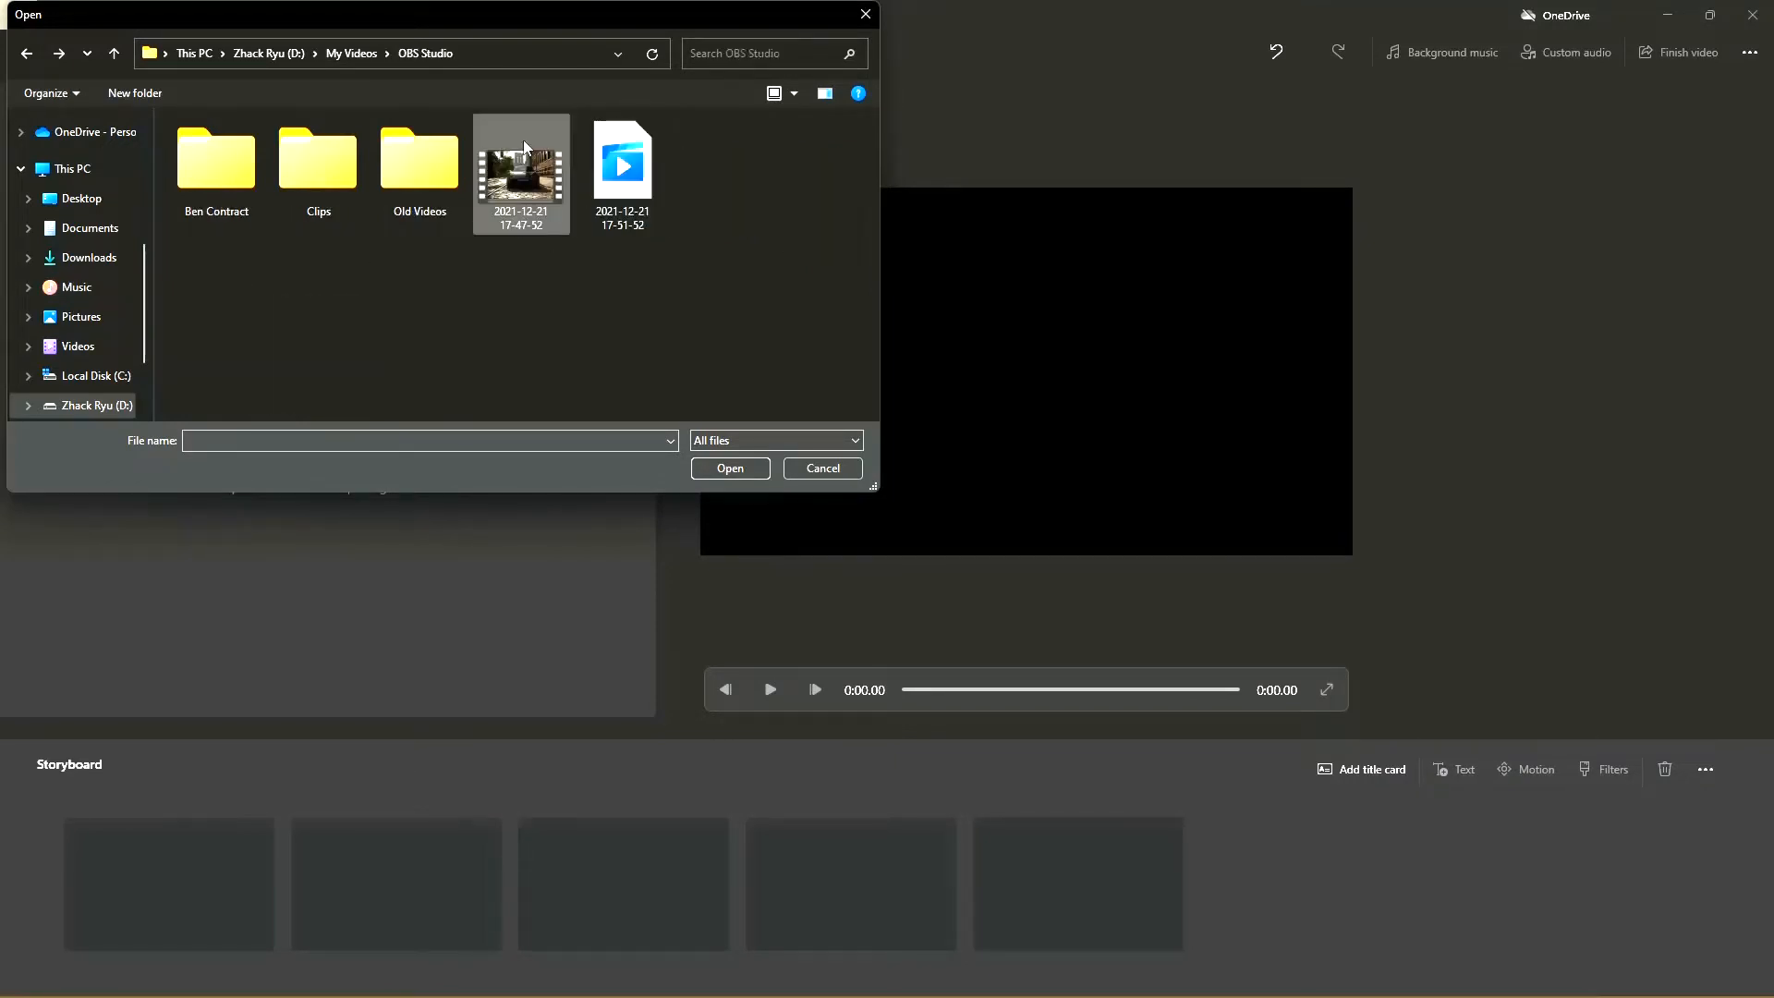
double_click(313, 171)
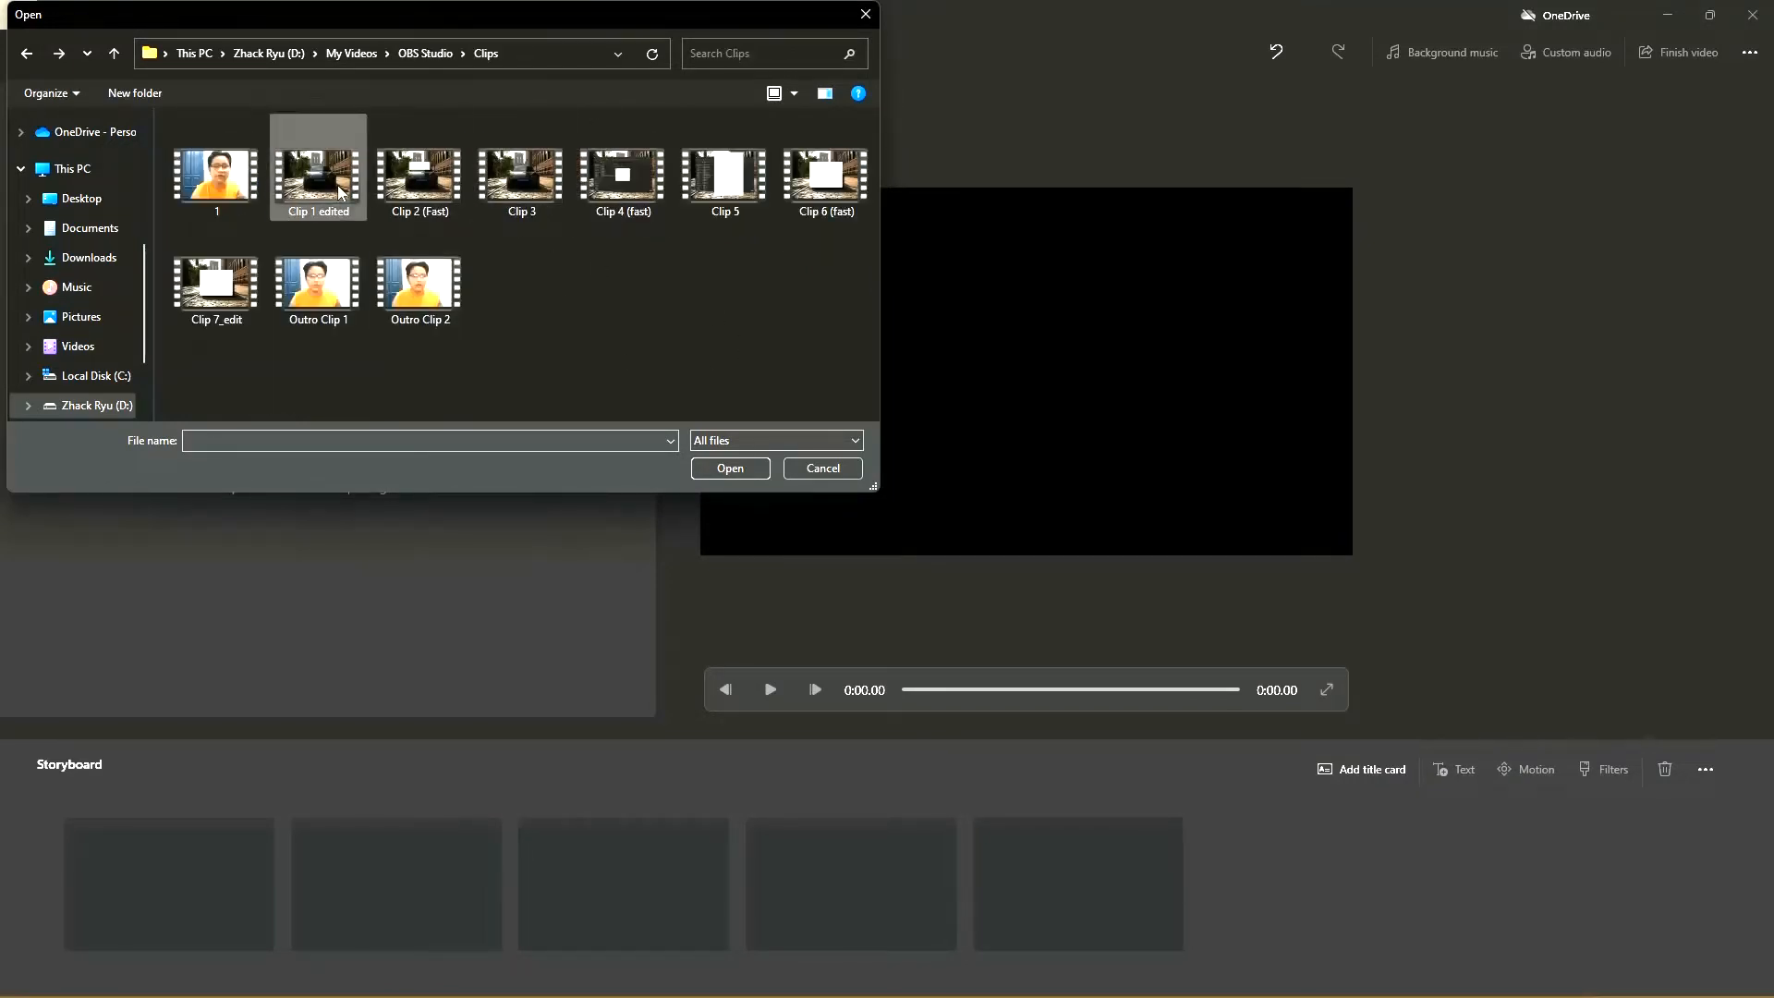
double_click(315, 171)
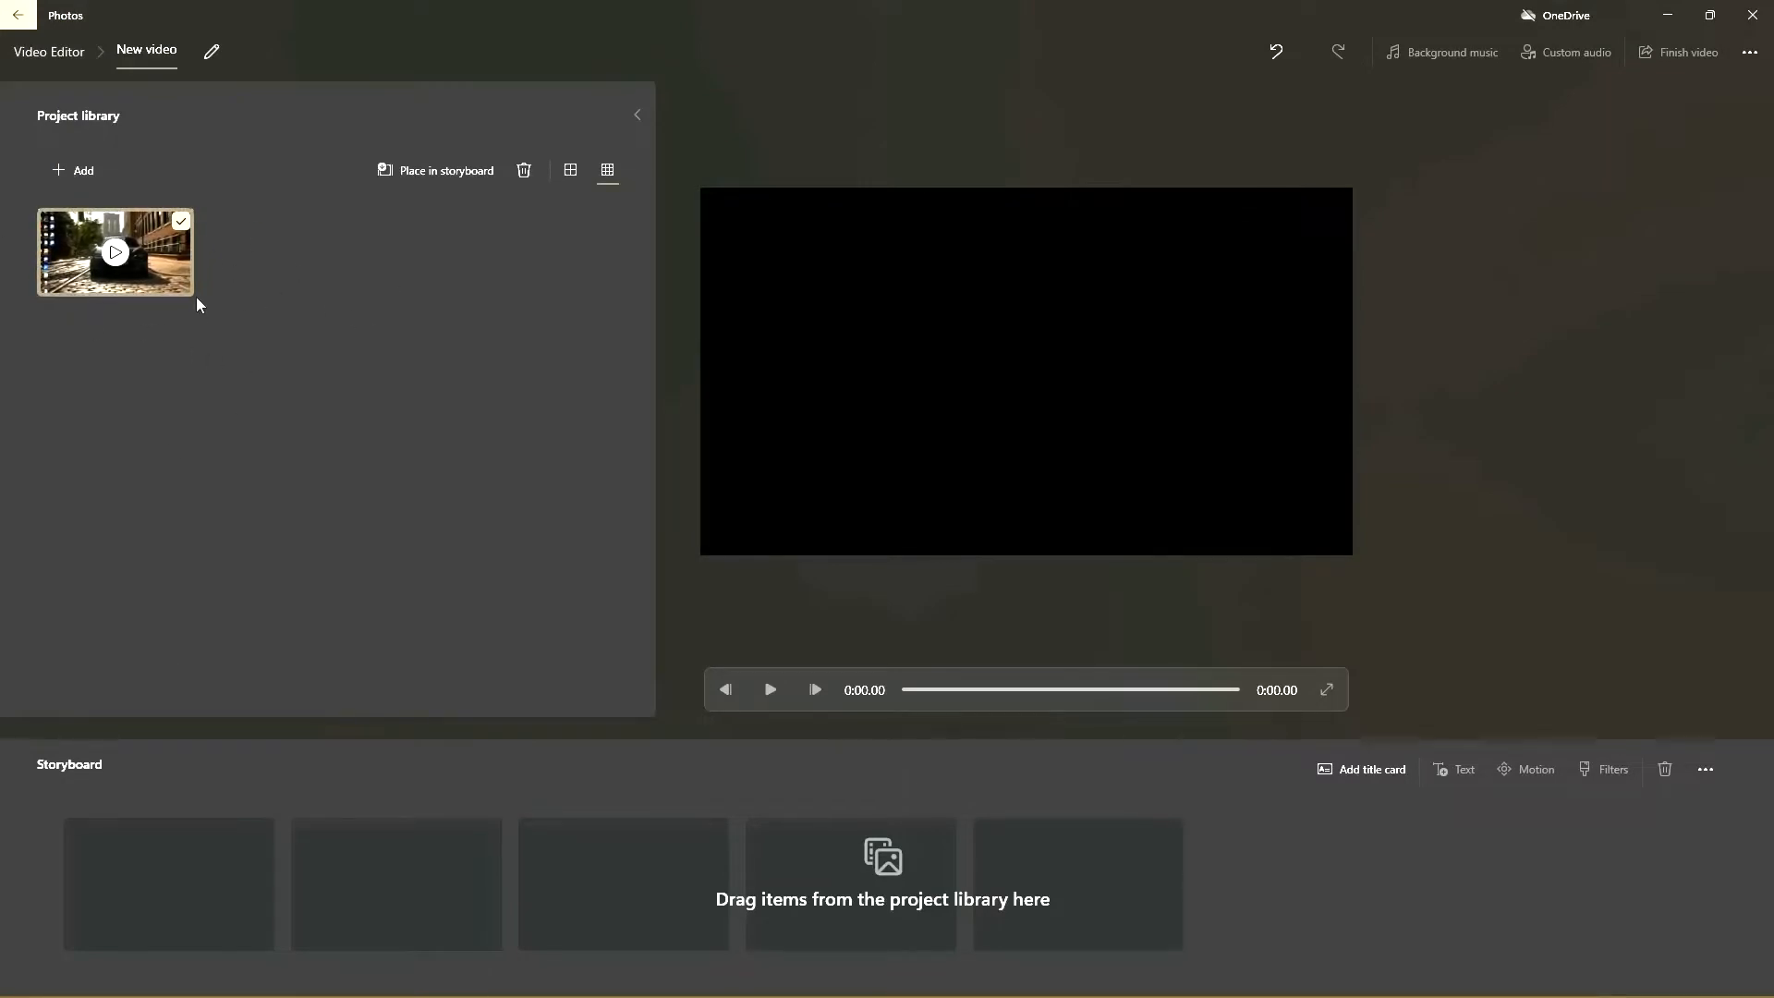
Step: Place the imported clip in the first storyboard slot and play a short preview of it
left_click_drag(138, 268, 211, 909)
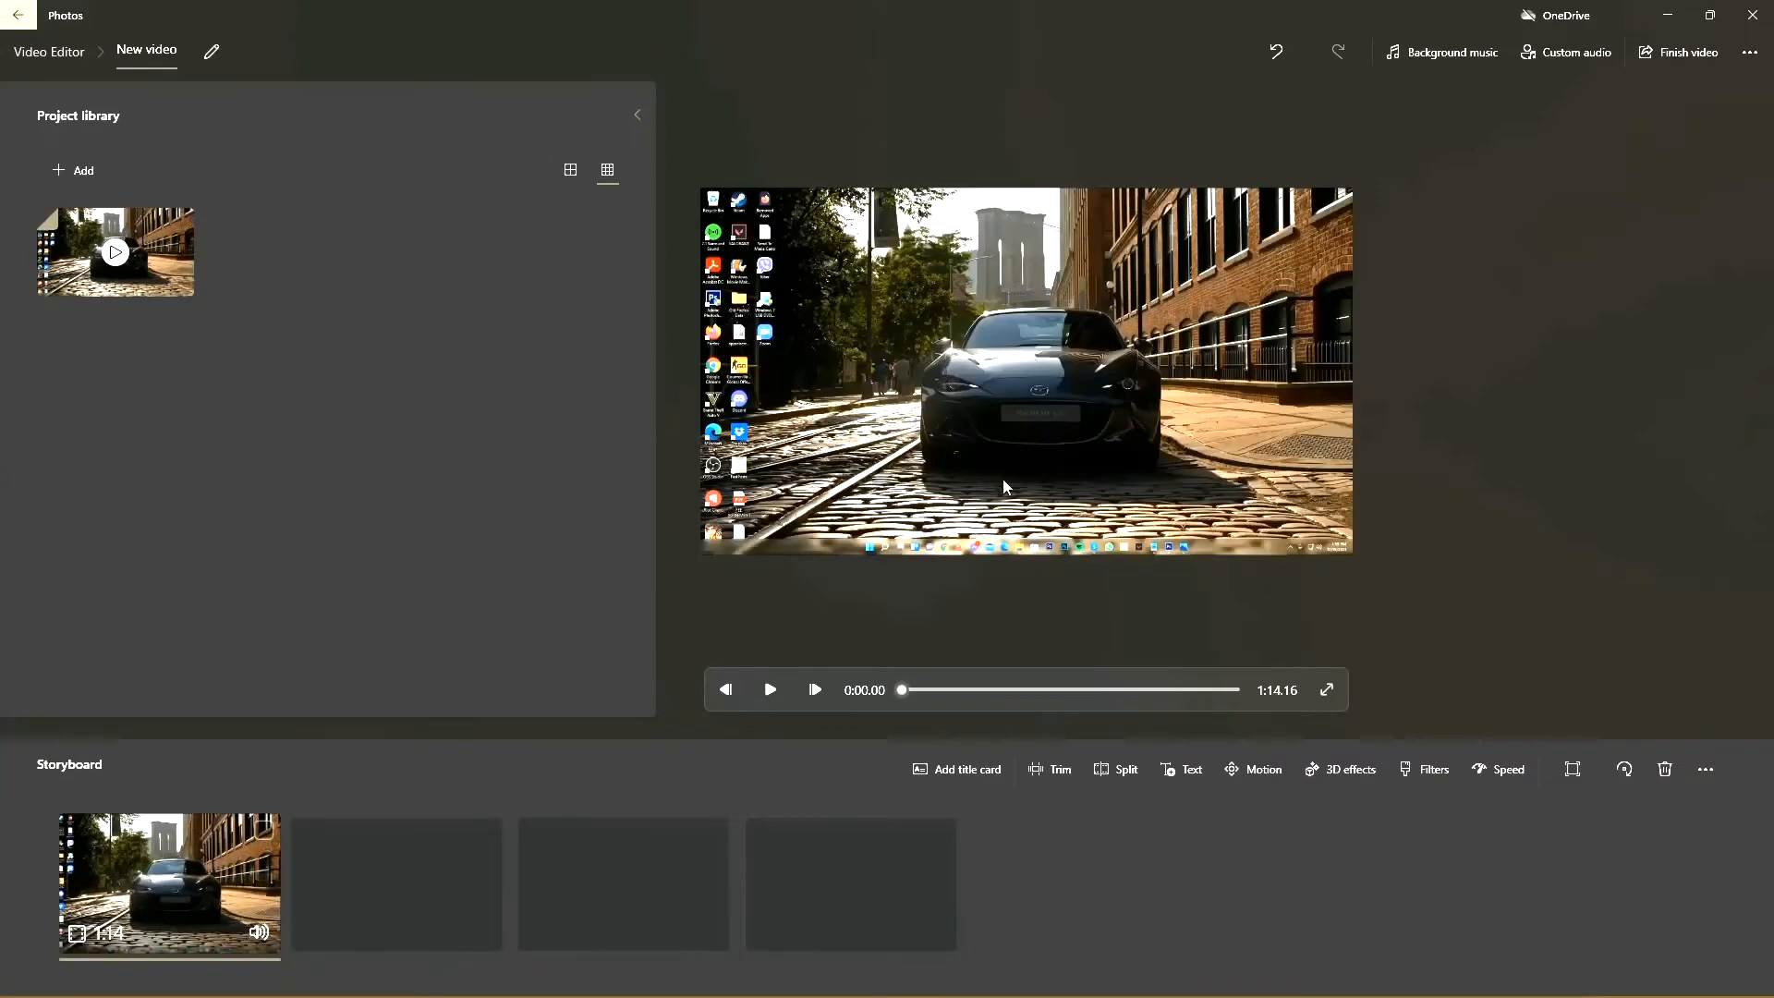
left_click(771, 687)
left_click(771, 689)
Step: Examine the storyboard clip's volume control, keeping the volume at maximum
left_click(260, 932)
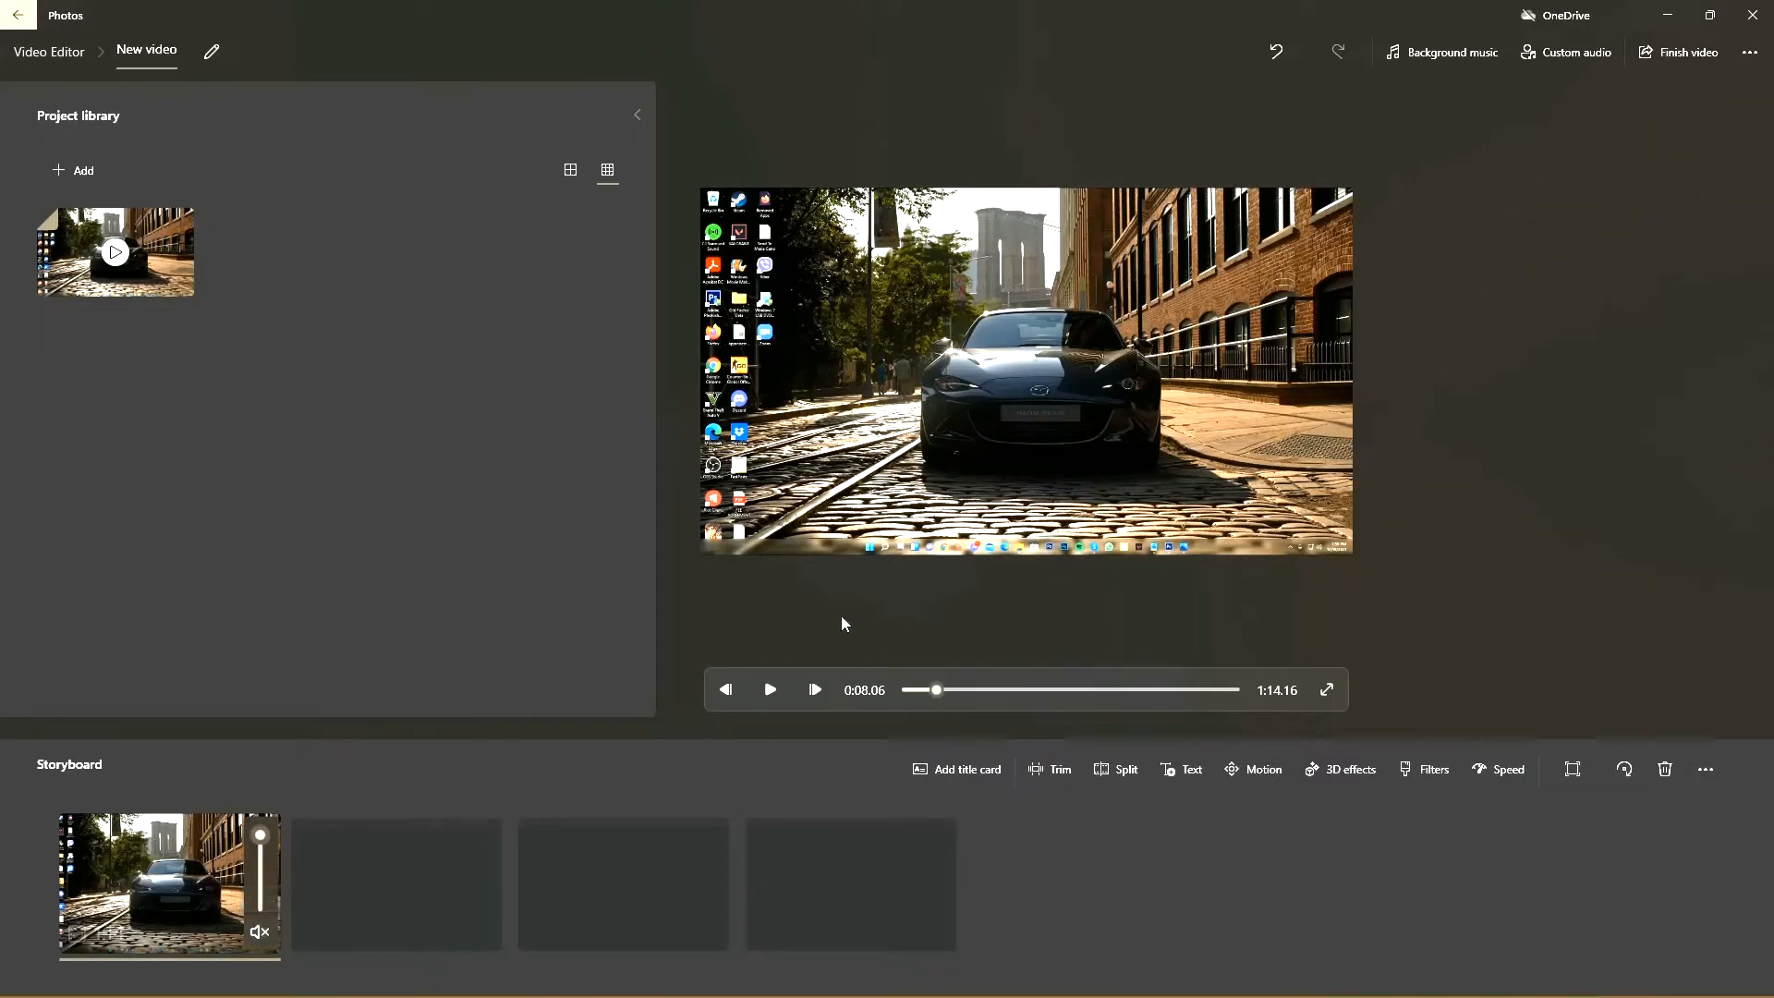
left_click(212, 894)
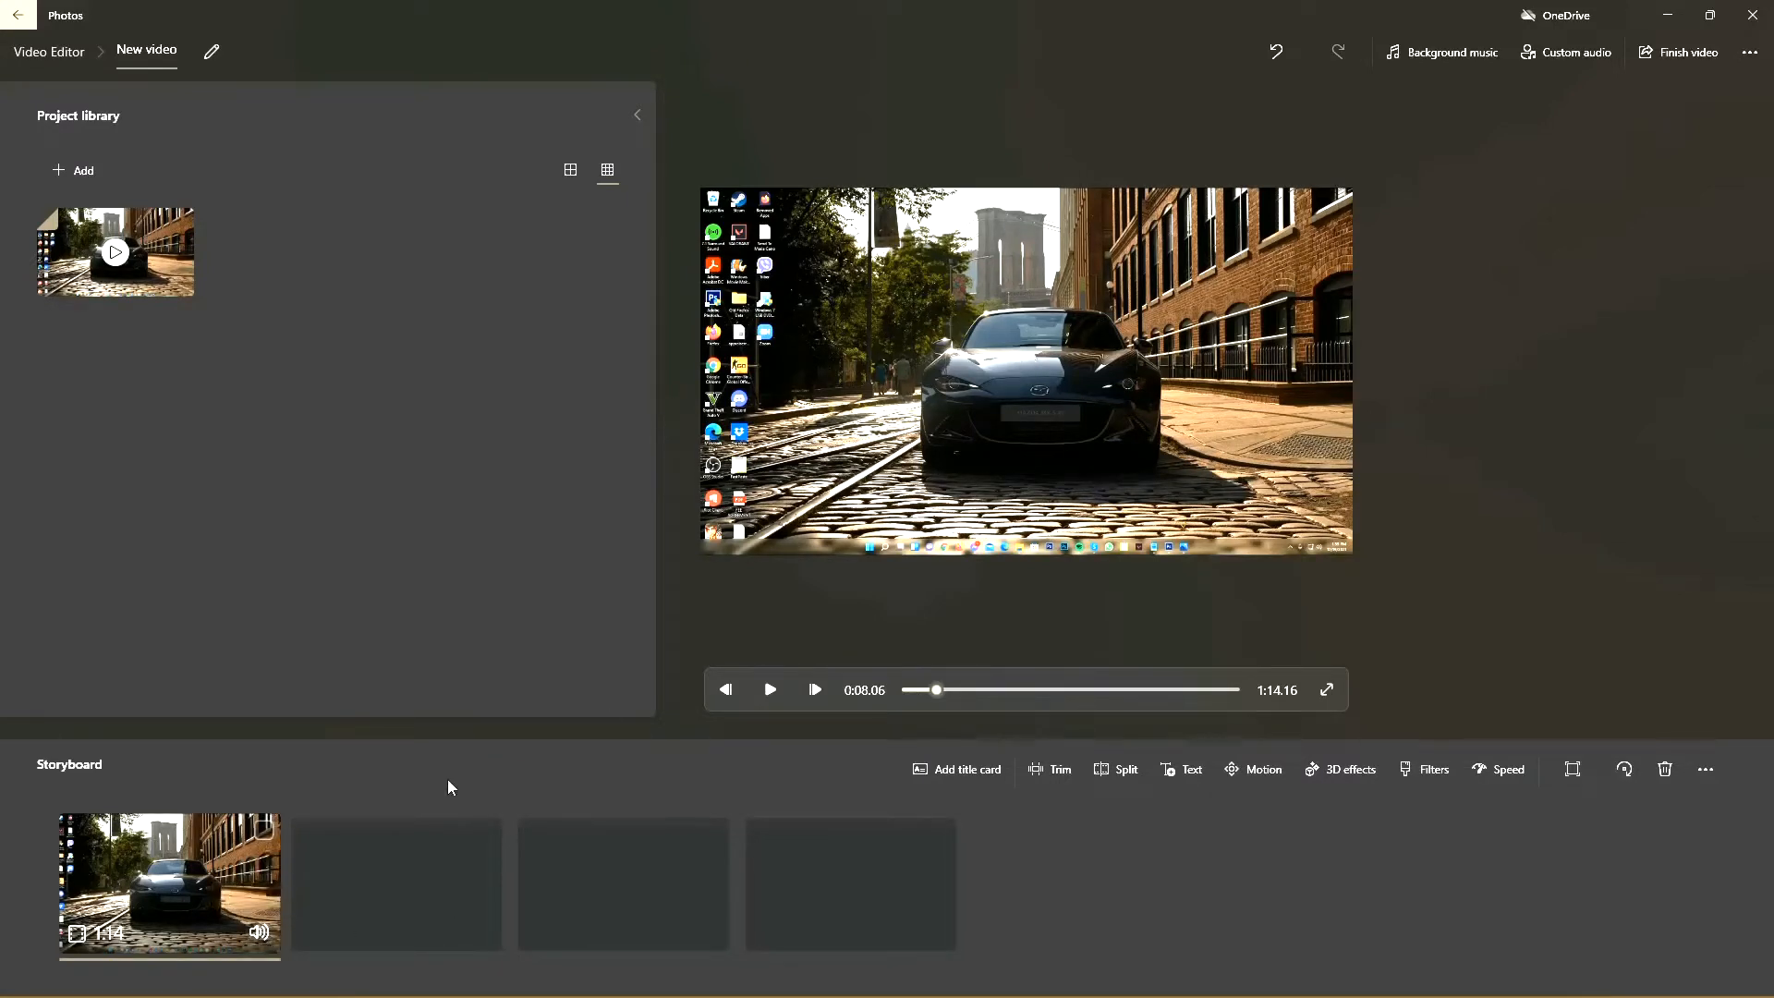
left_click(260, 932)
mouse_move(260, 836)
left_mouse_down()
mouse_move(255, 889)
mouse_move(260, 831)
left_mouse_up()
left_click(543, 772)
Step: Switch to File Explorer, browse the folders on the D: drive, and return to the video project in Photos
left_click(1668, 15)
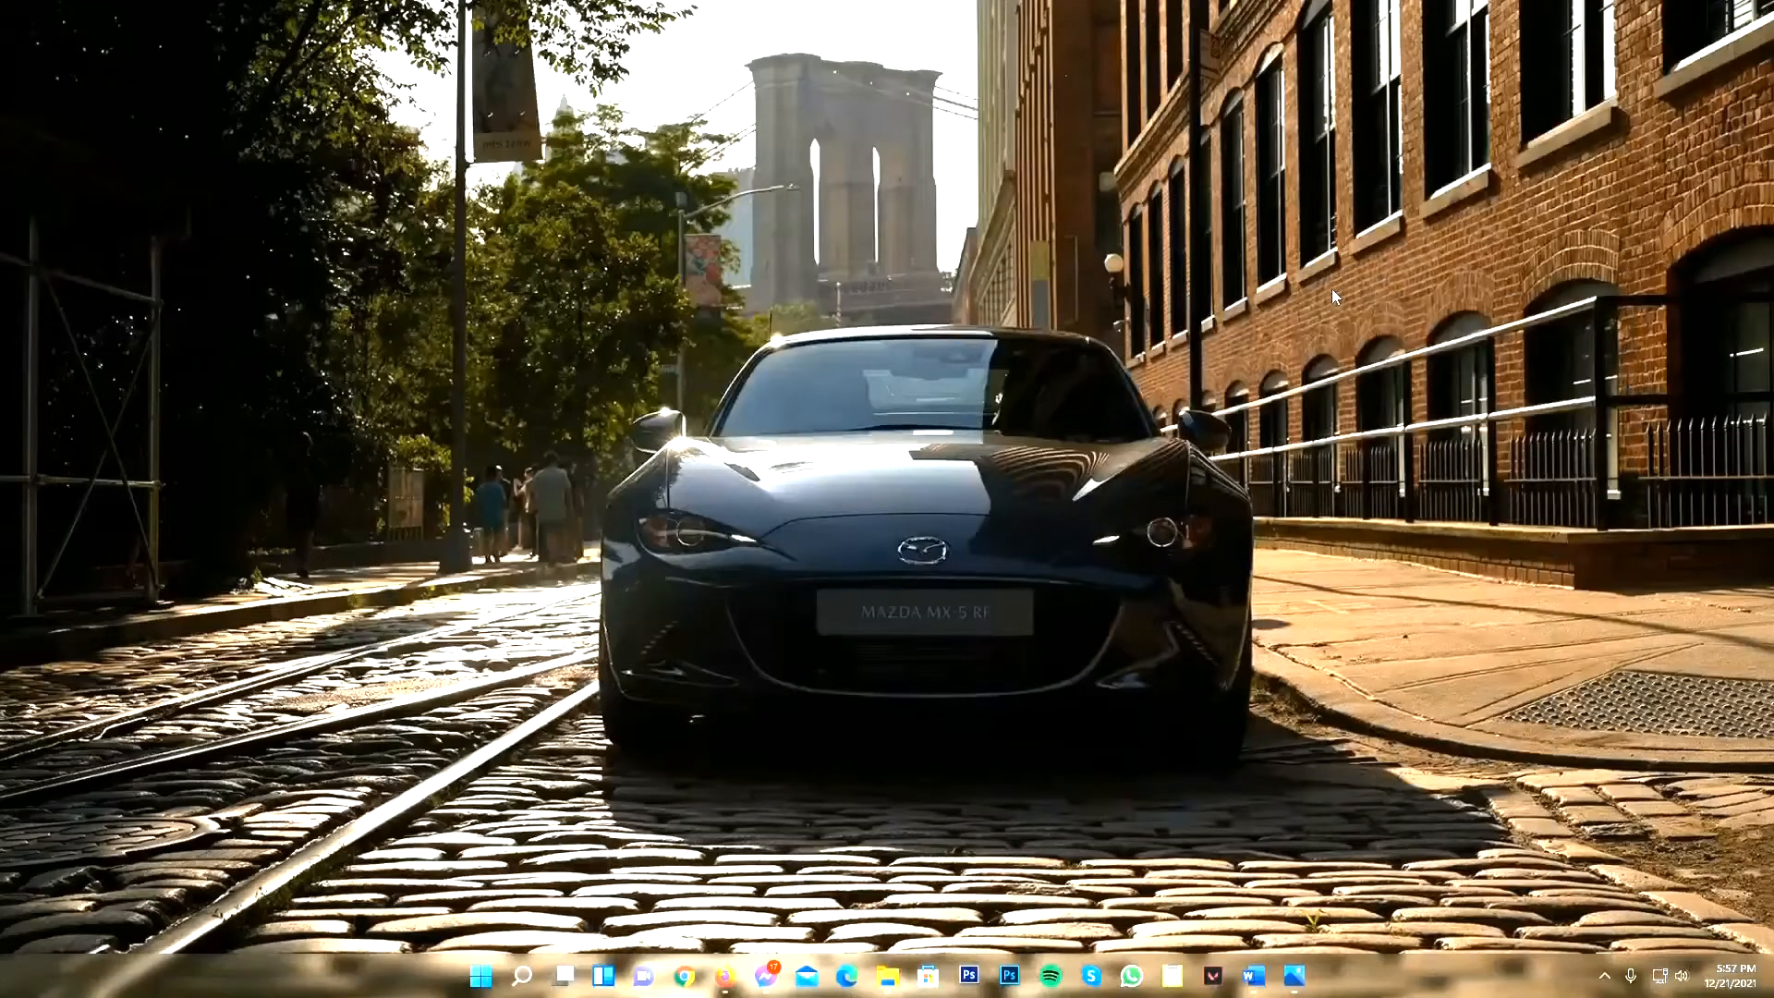
left_click(887, 975)
left_click(399, 377)
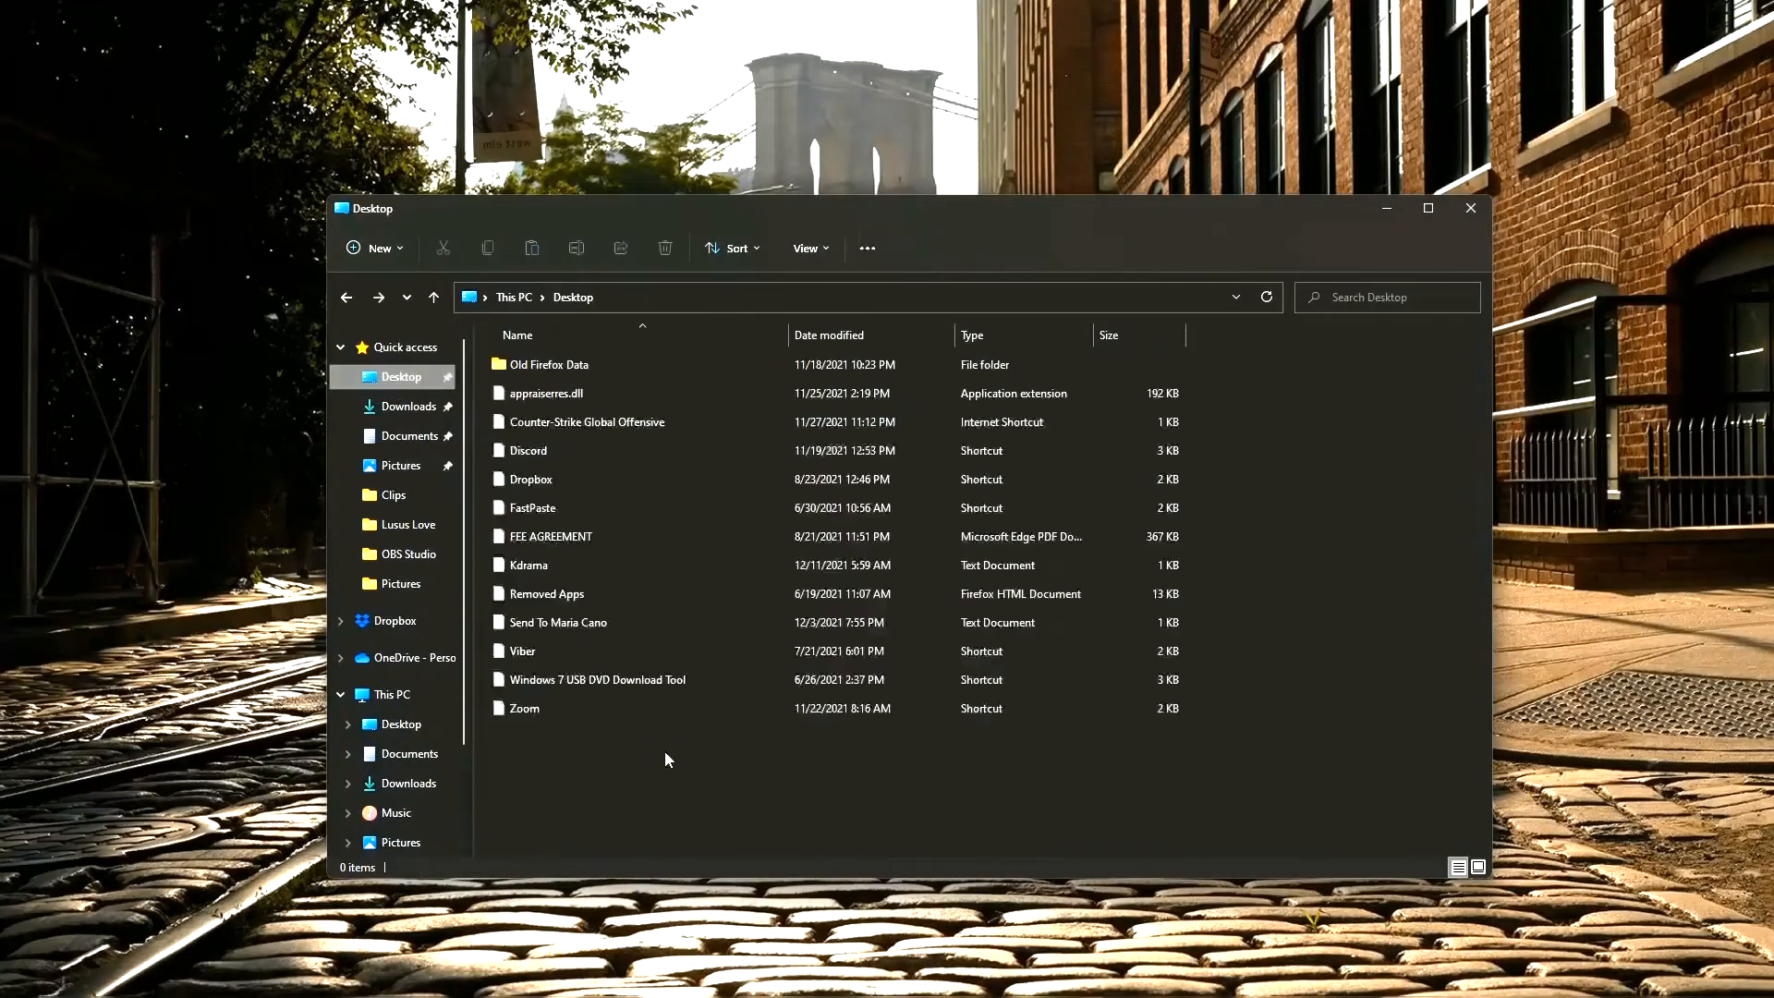
left_click(391, 694)
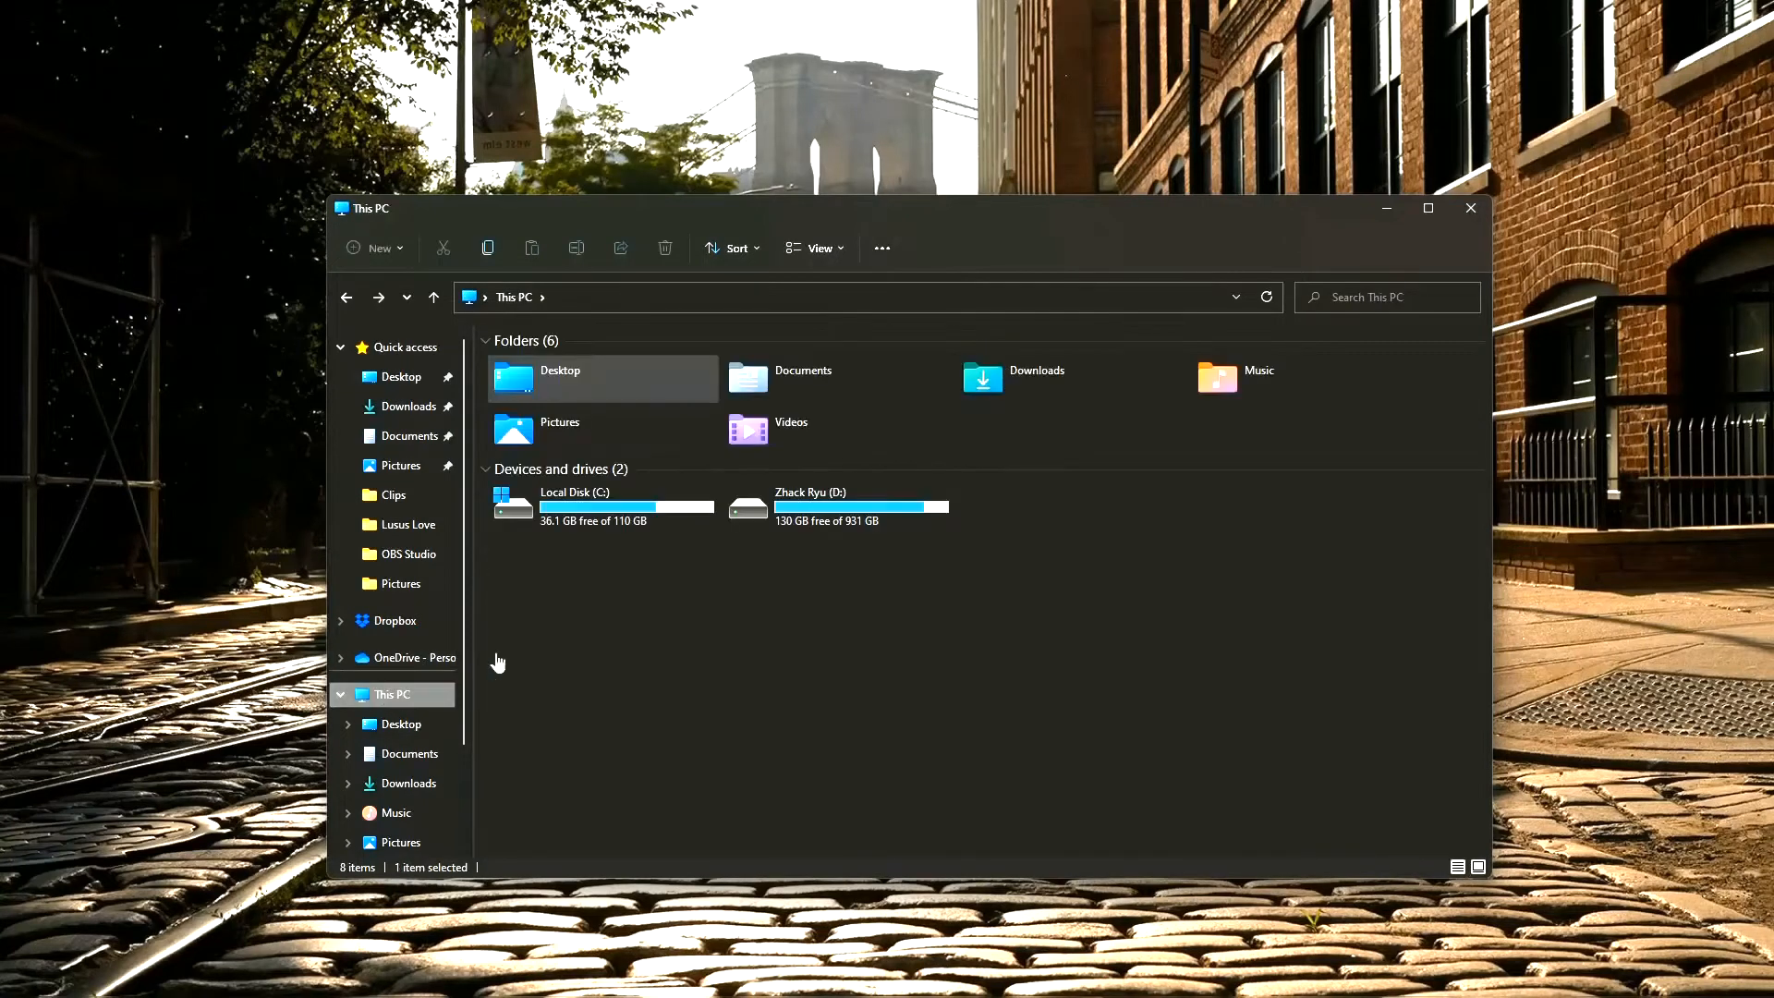
double_click(859, 512)
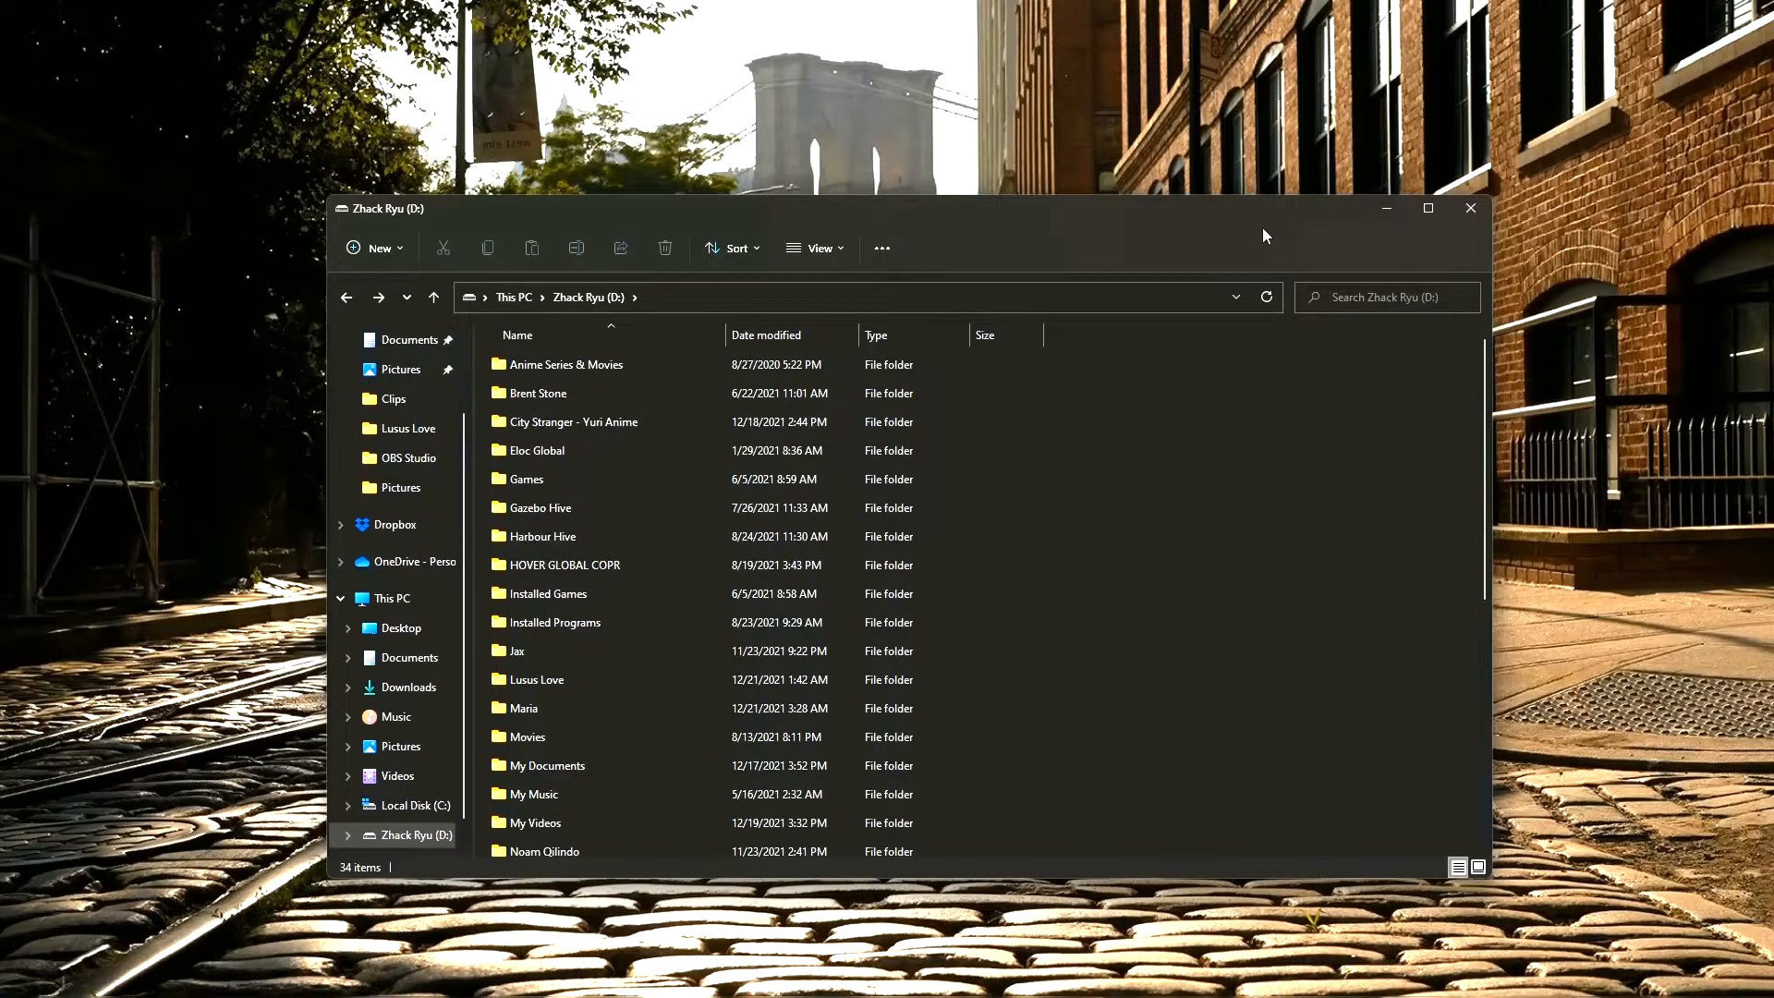
double_click(678, 652)
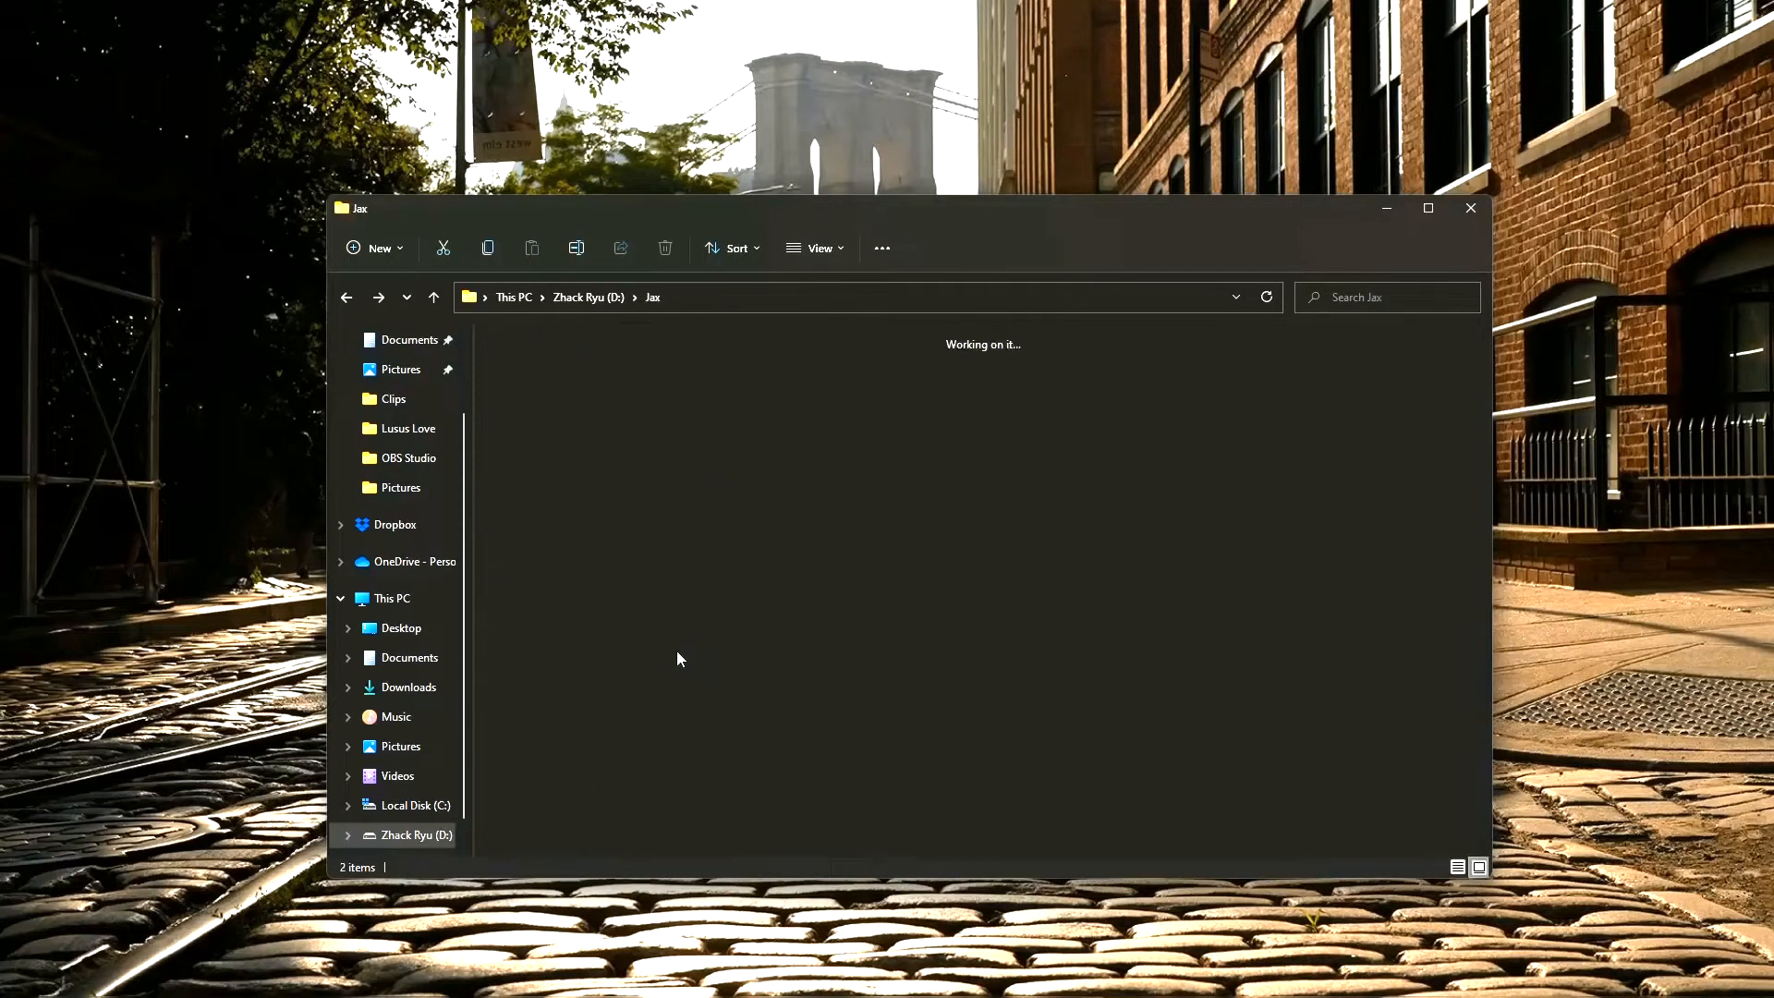
key("alt+Left")
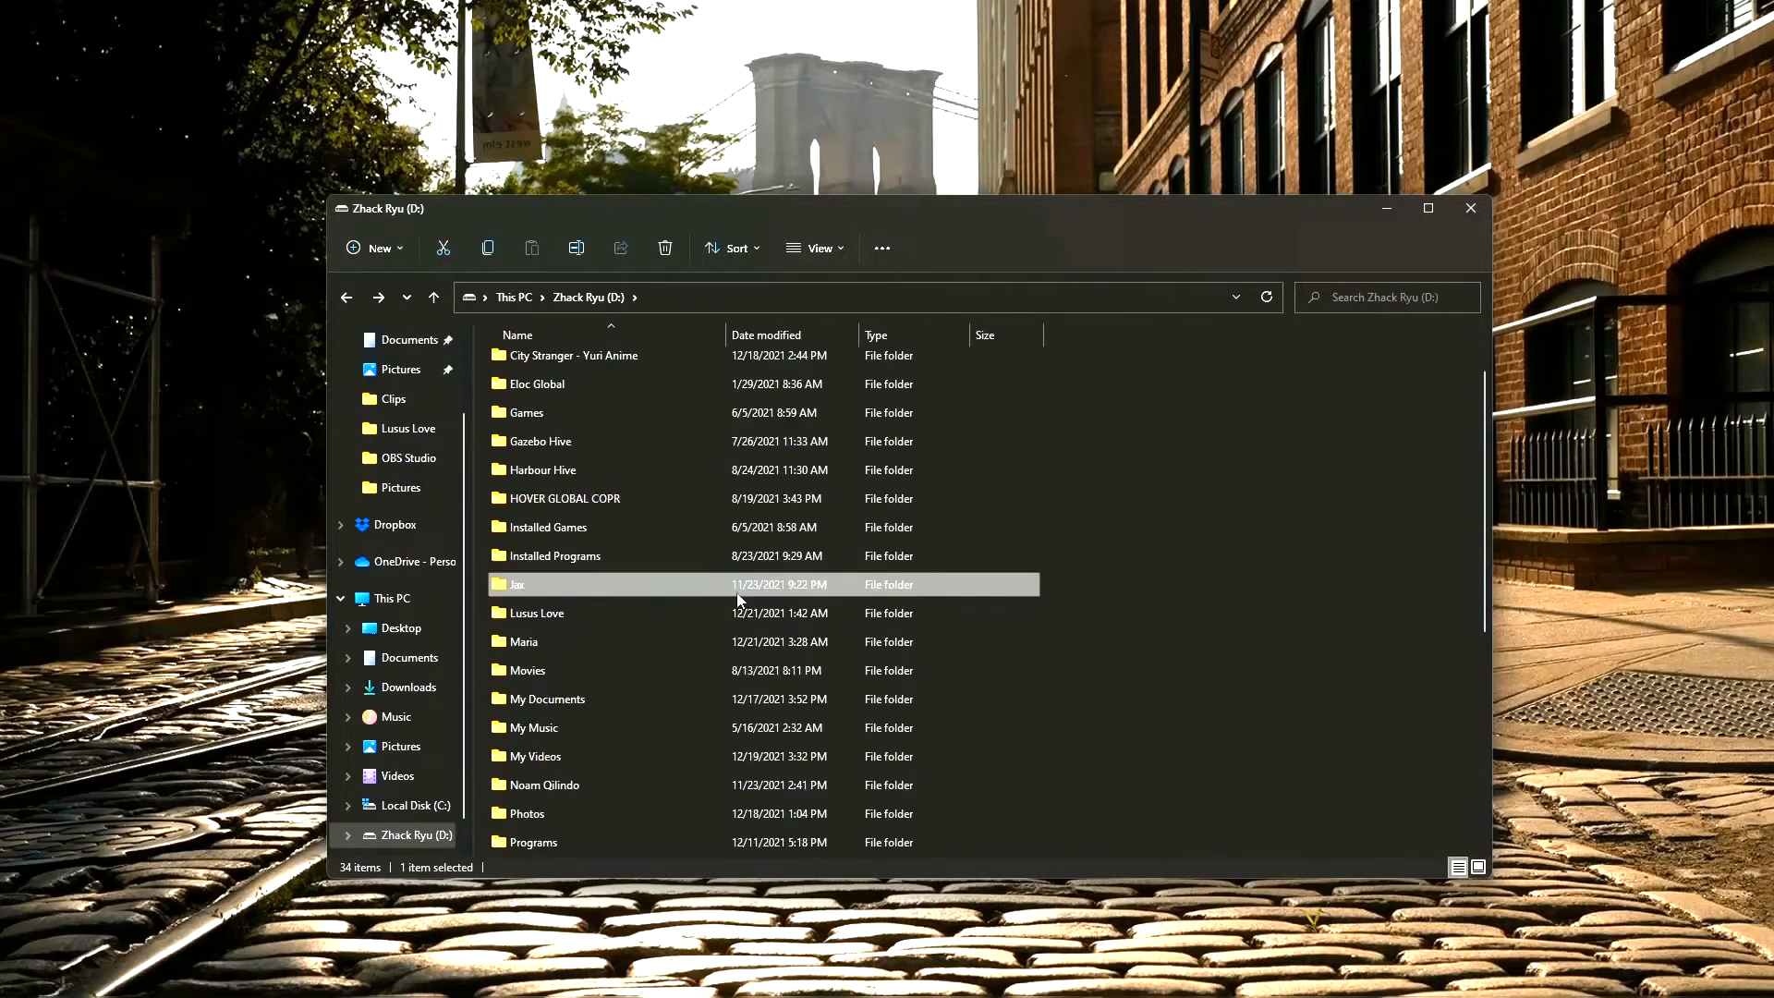
left_click(1386, 208)
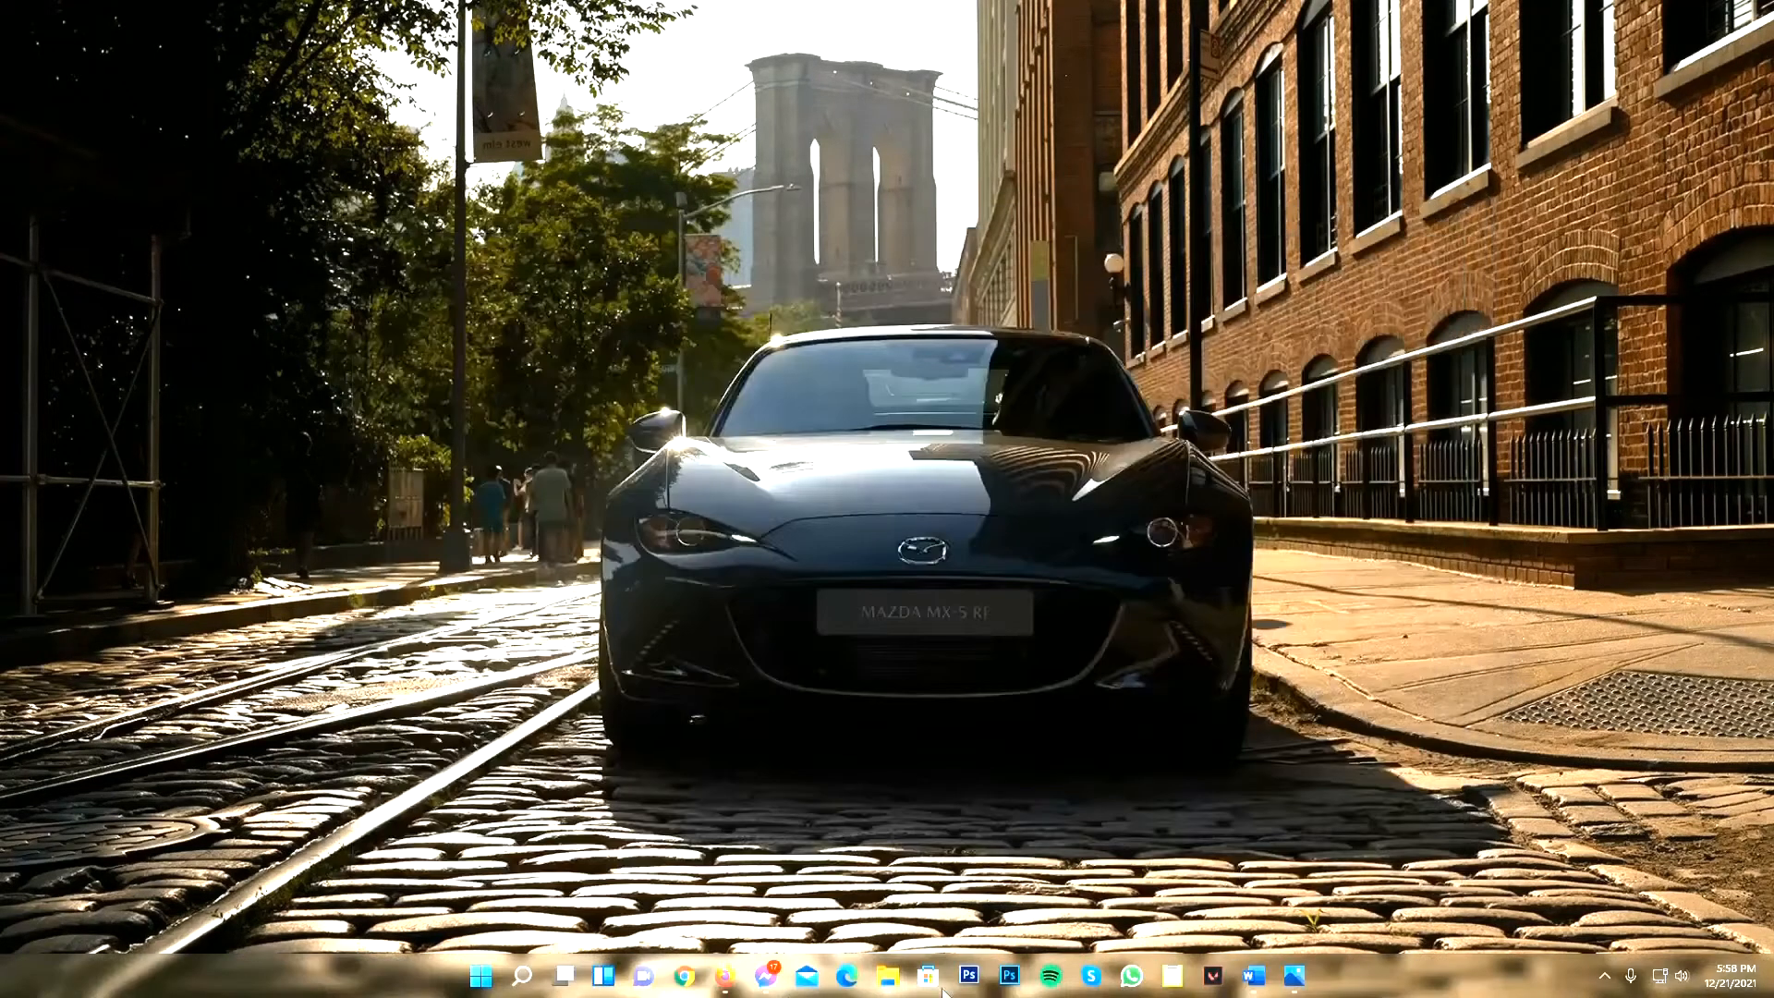
left_click(1281, 988)
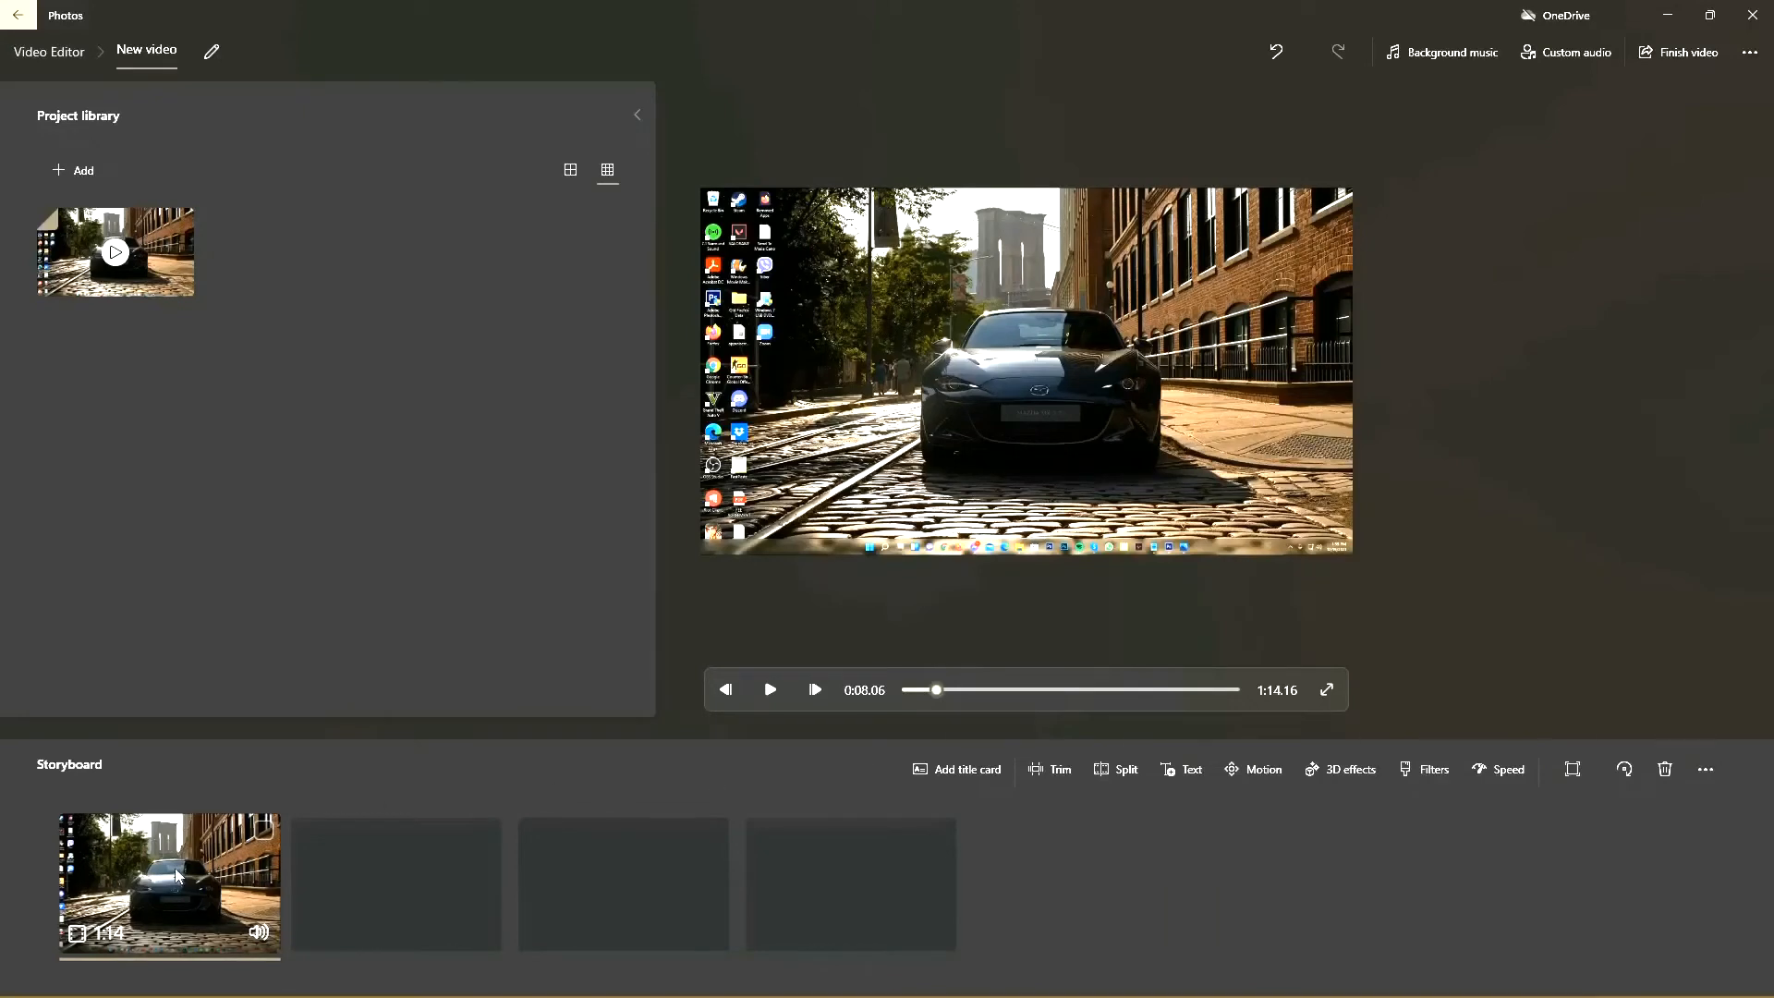
Step: Browse the built-in background music tracks and preview "A Magical Season" and "Amplified" without applying any
left_click(1435, 57)
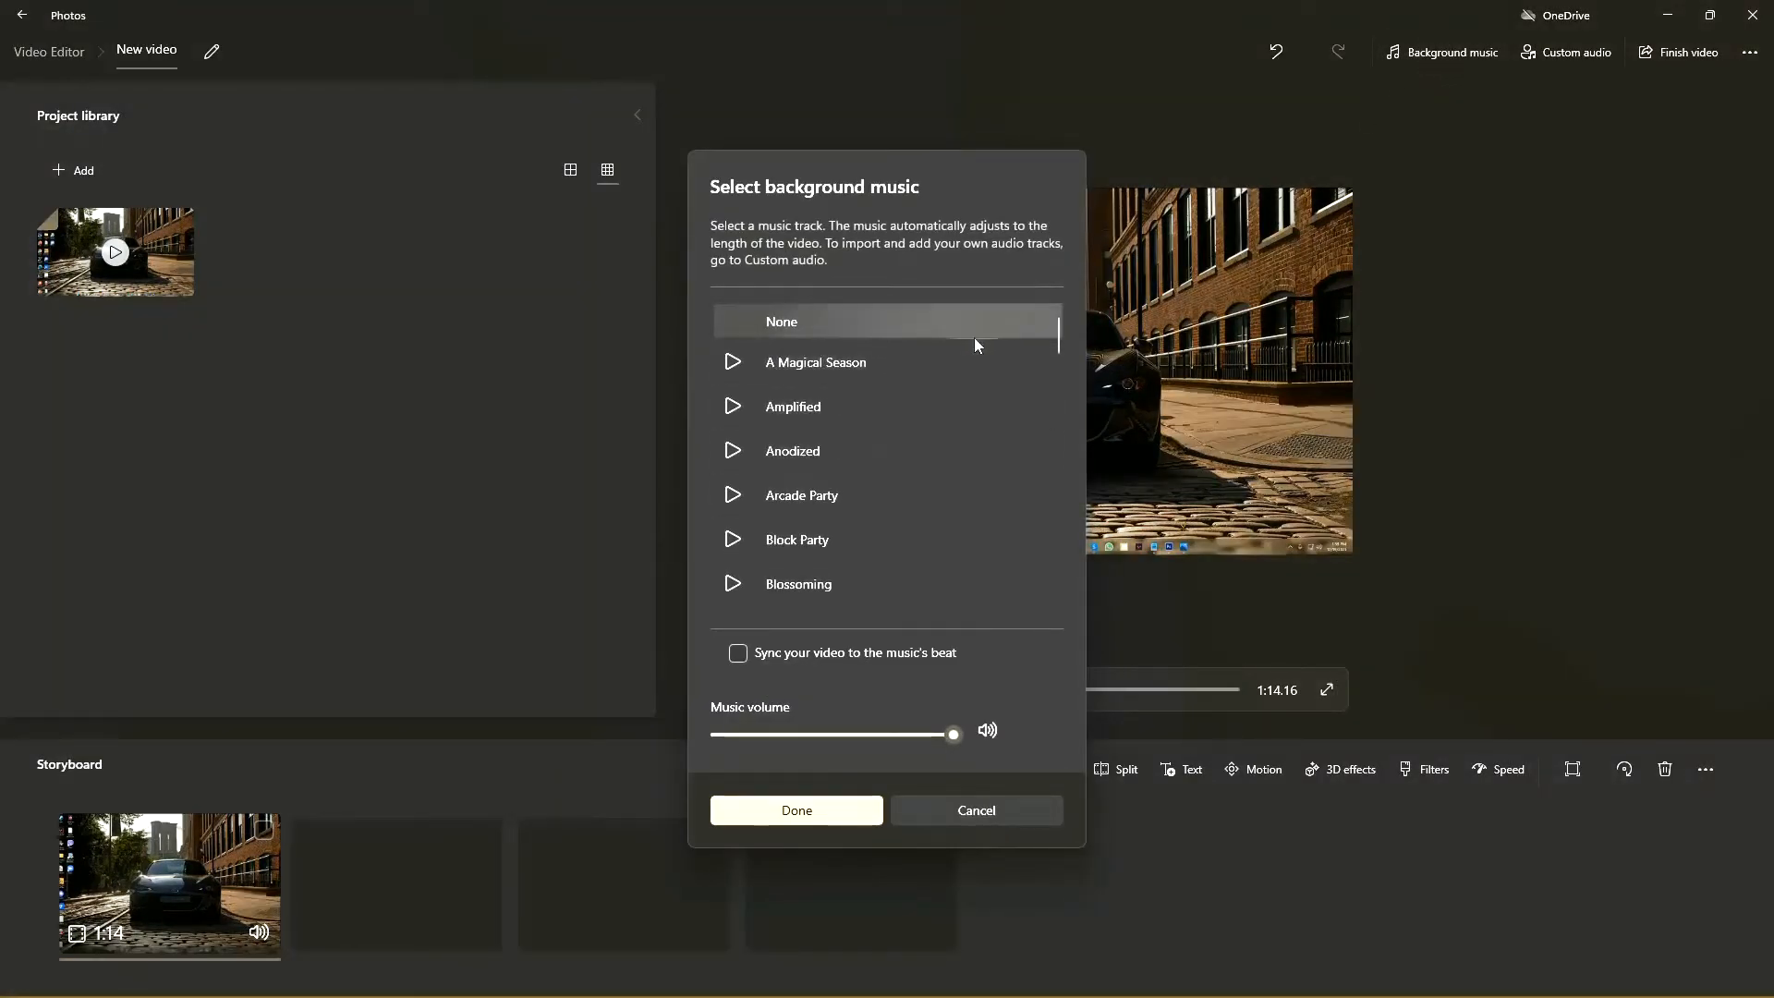
scroll(909, 412, "down", 2)
scroll(888, 412, "up", 1)
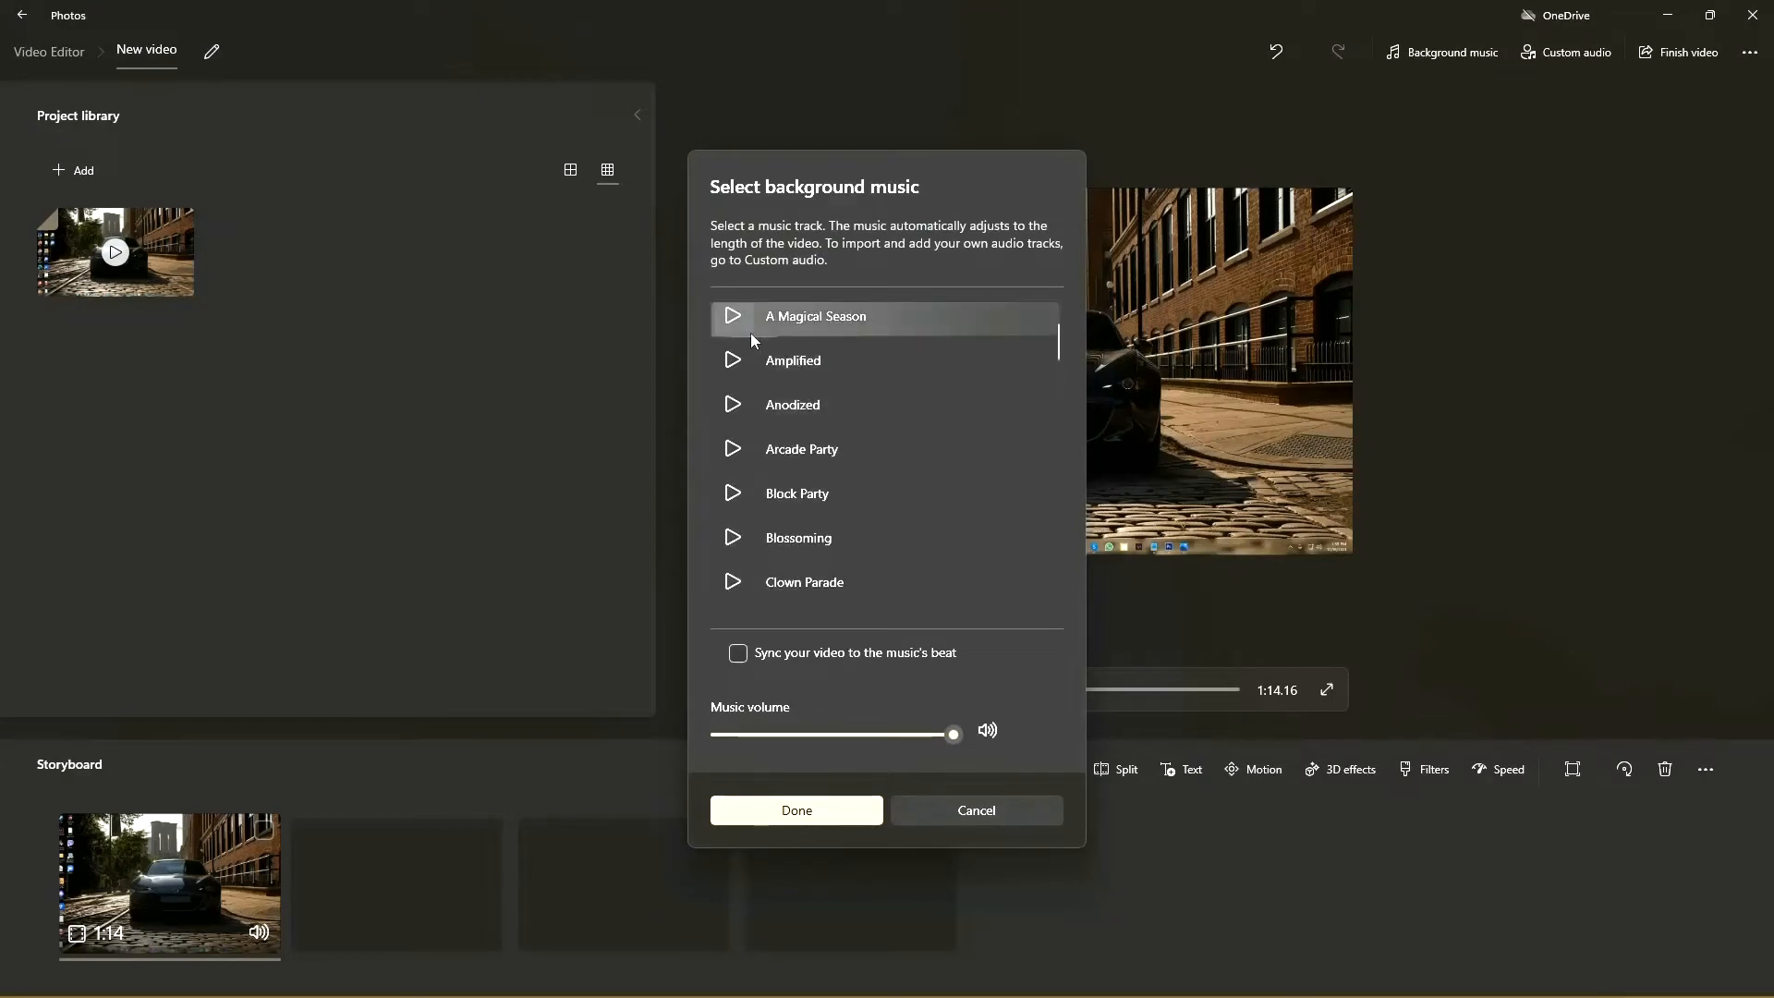
scroll(745, 360, "up", 1)
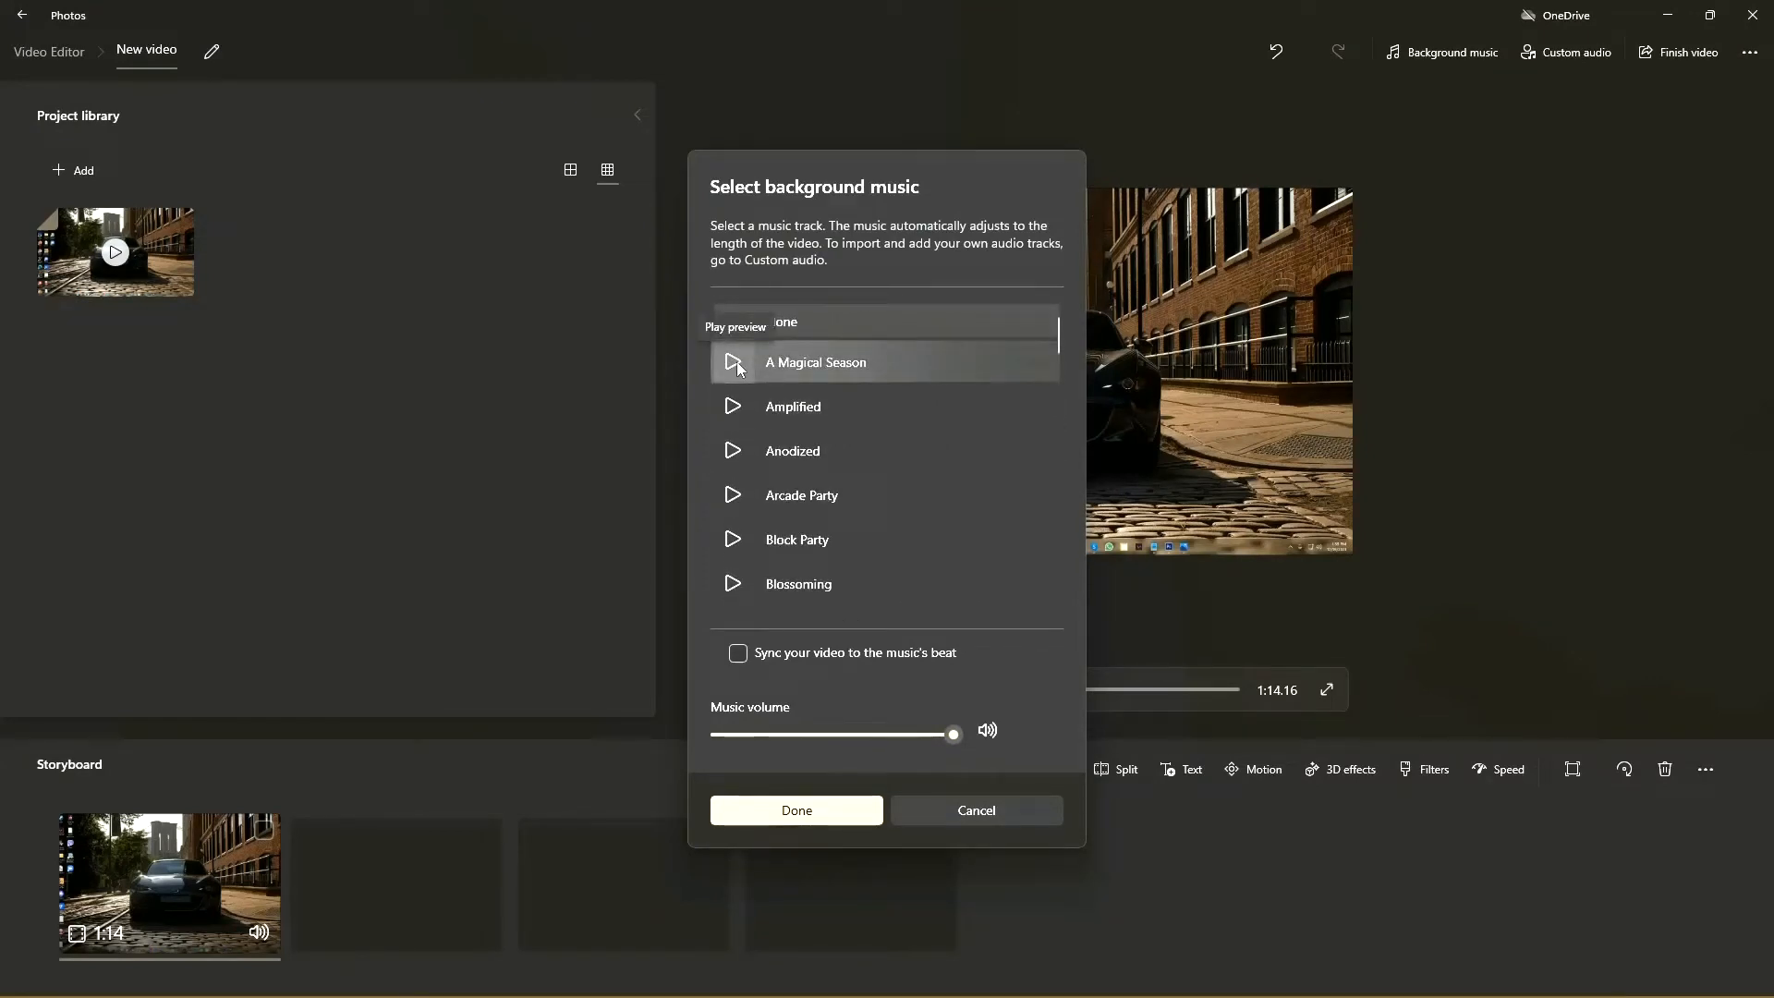
left_click(734, 362)
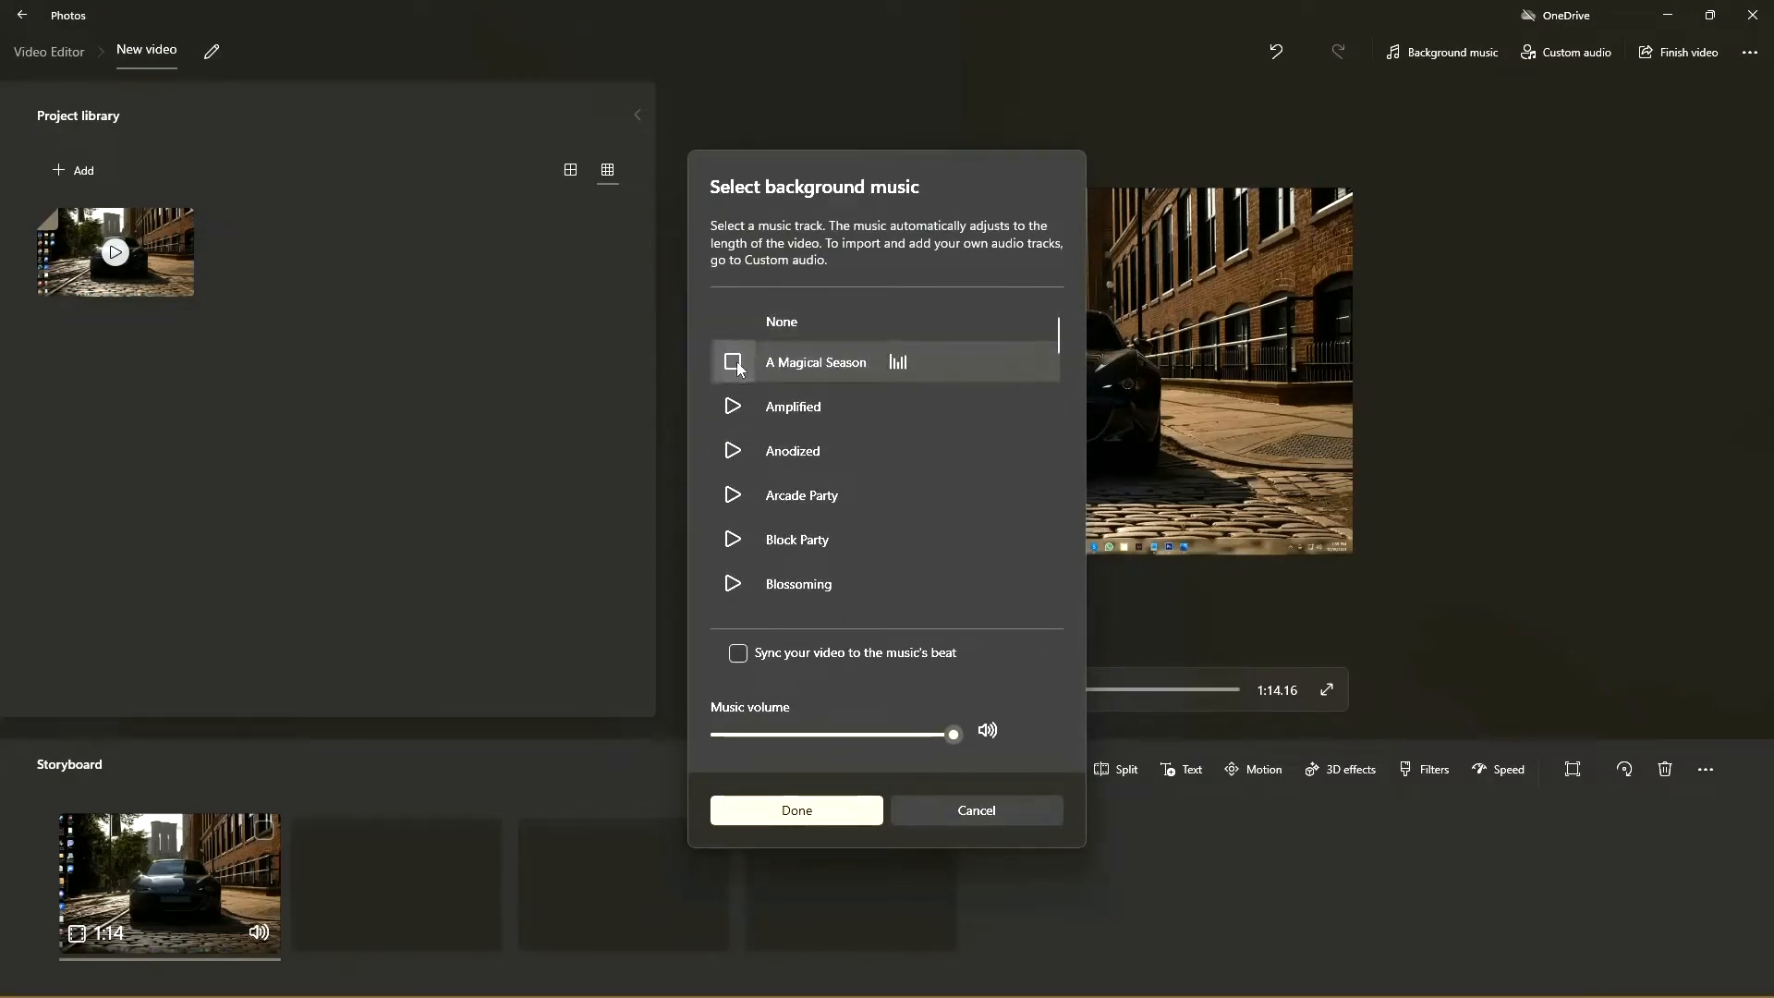
left_click(733, 407)
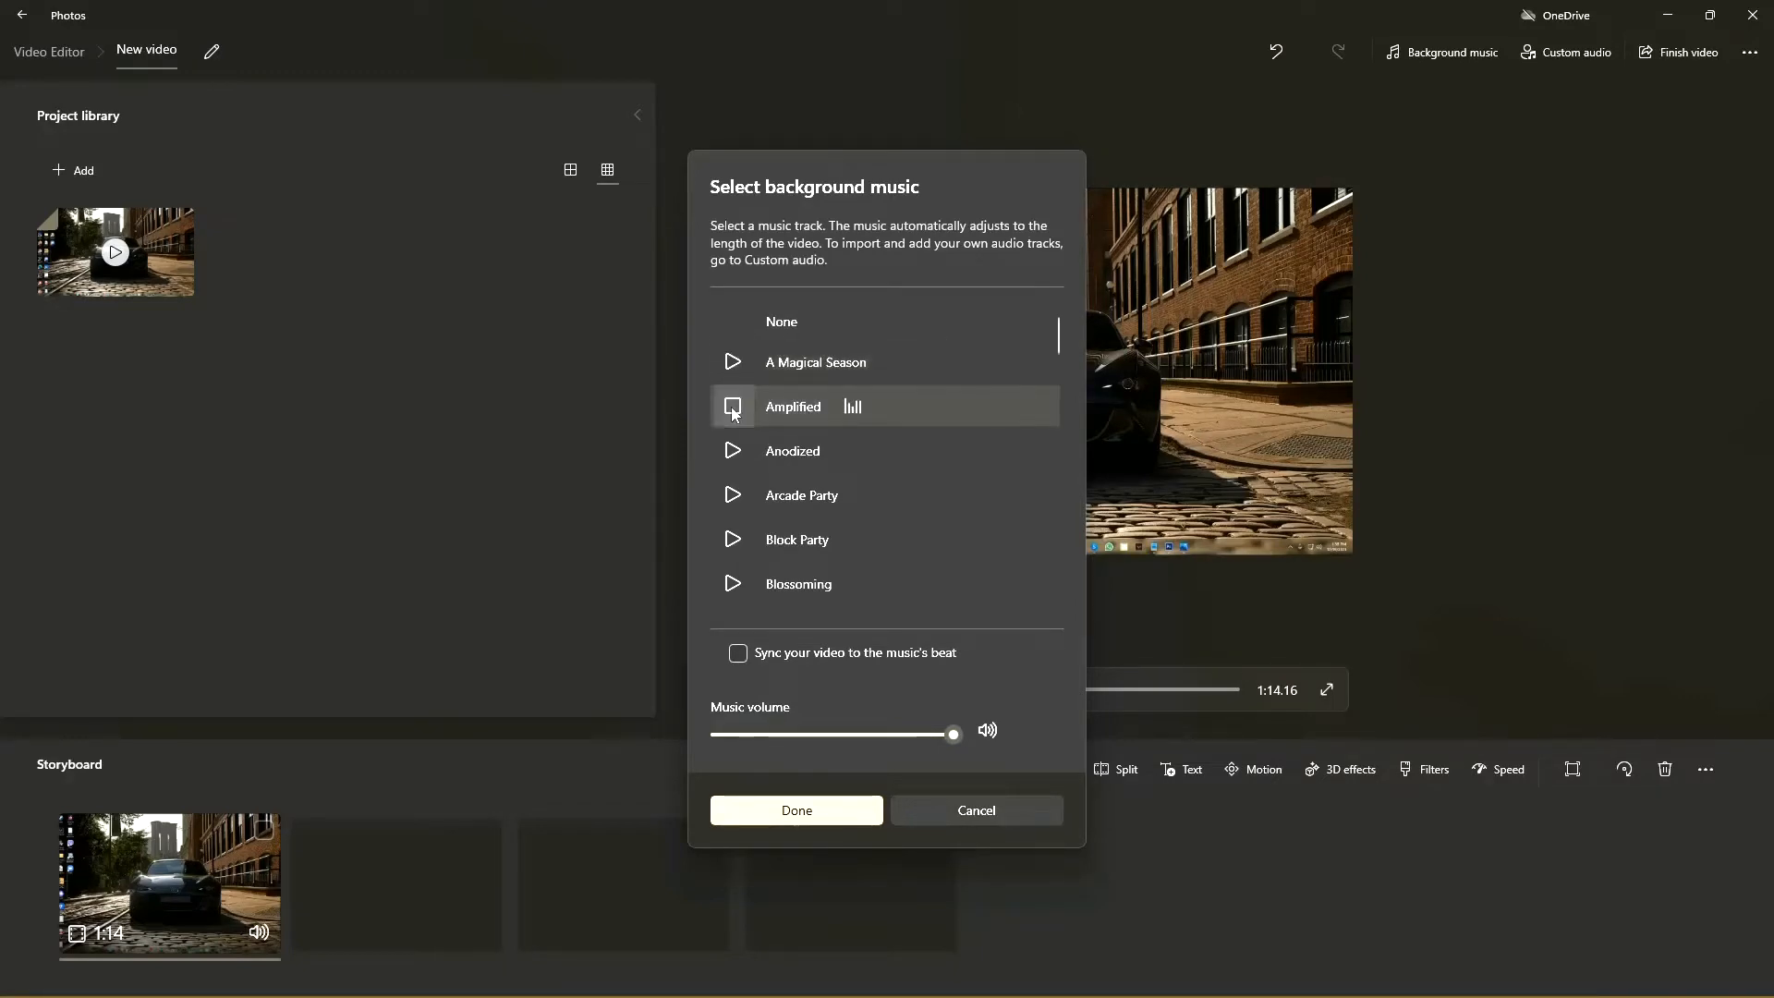
scroll(894, 398, "down", 3)
scroll(895, 398, "down", 10)
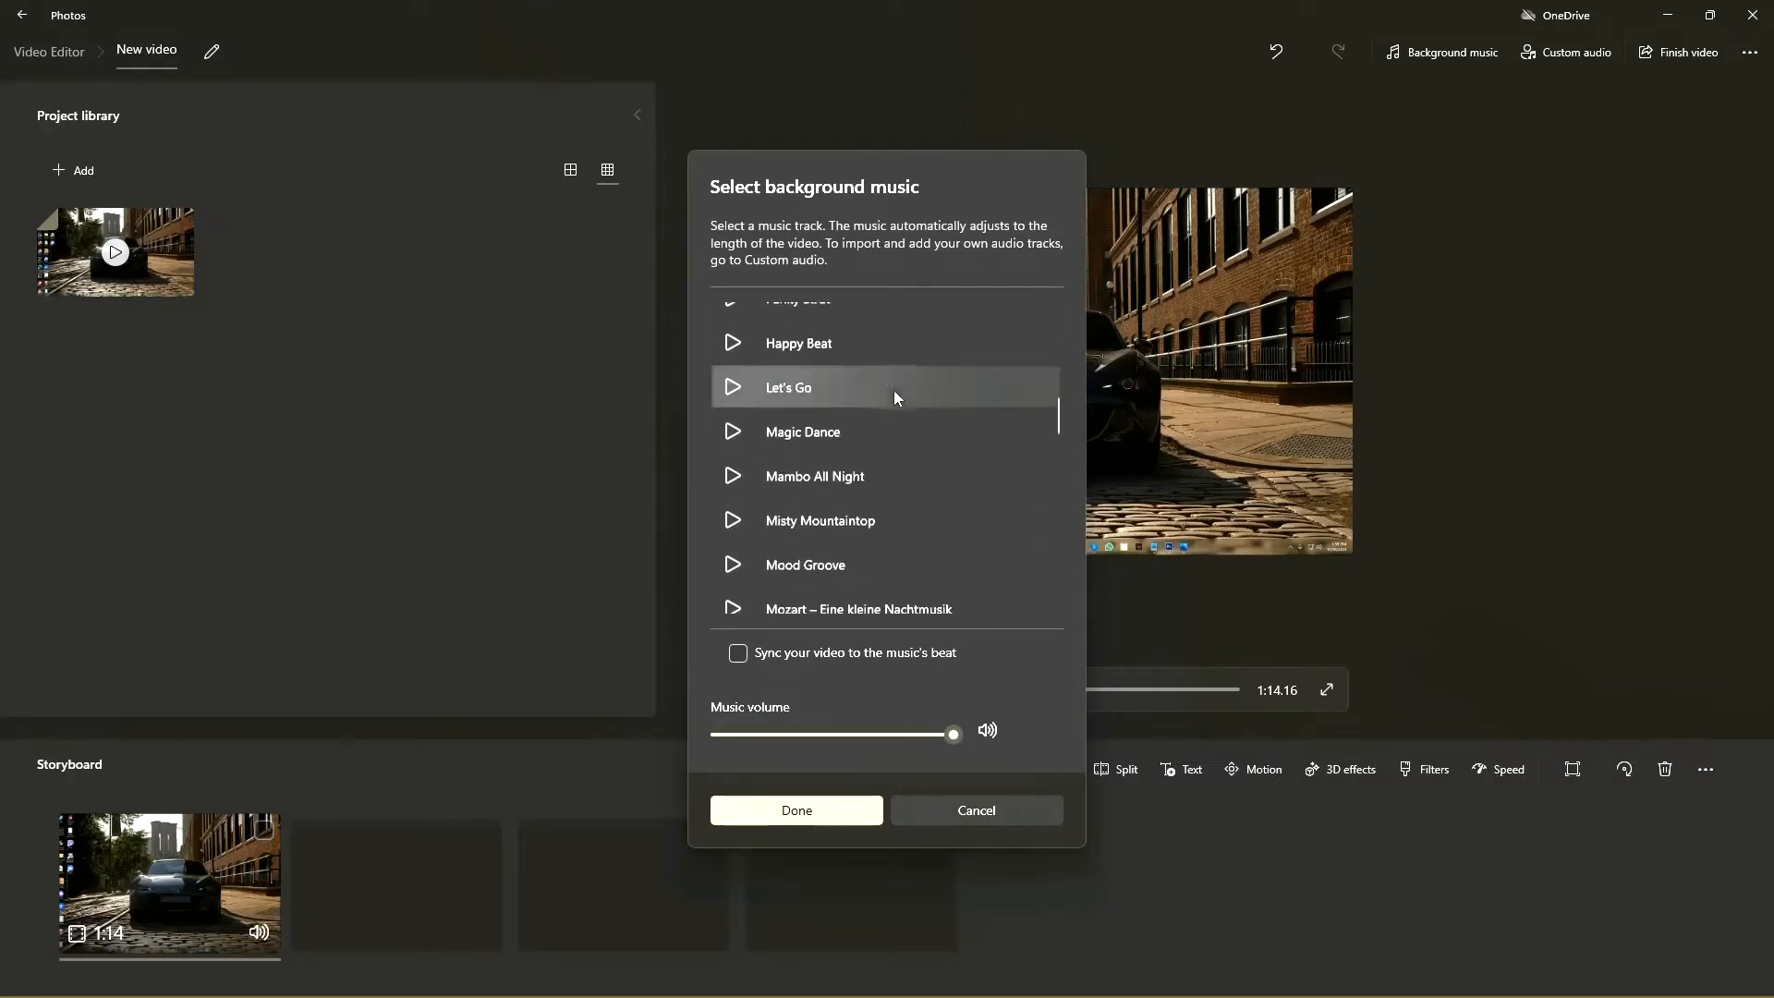
scroll(894, 399, "up", 3)
scroll(894, 389, "up", 10)
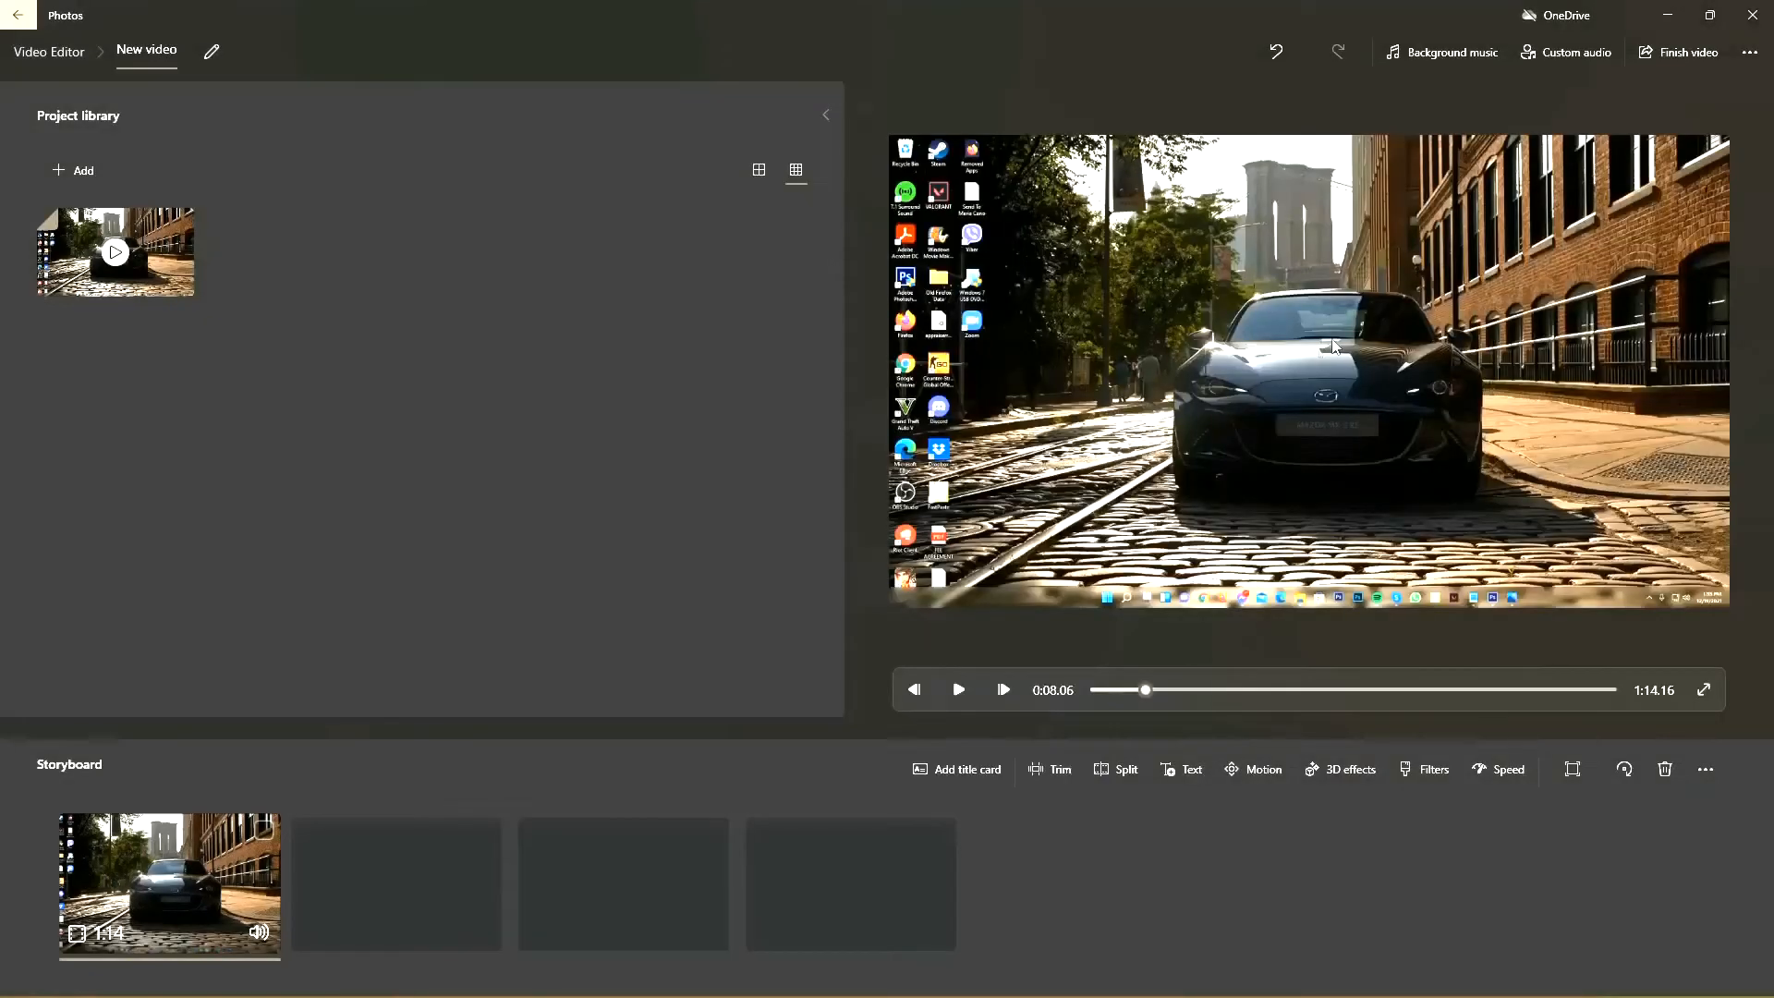
Step: Browse the D: drive's My Music and 1980's Songs folders for a custom audio file, returning to the project without adding one
left_click(1559, 56)
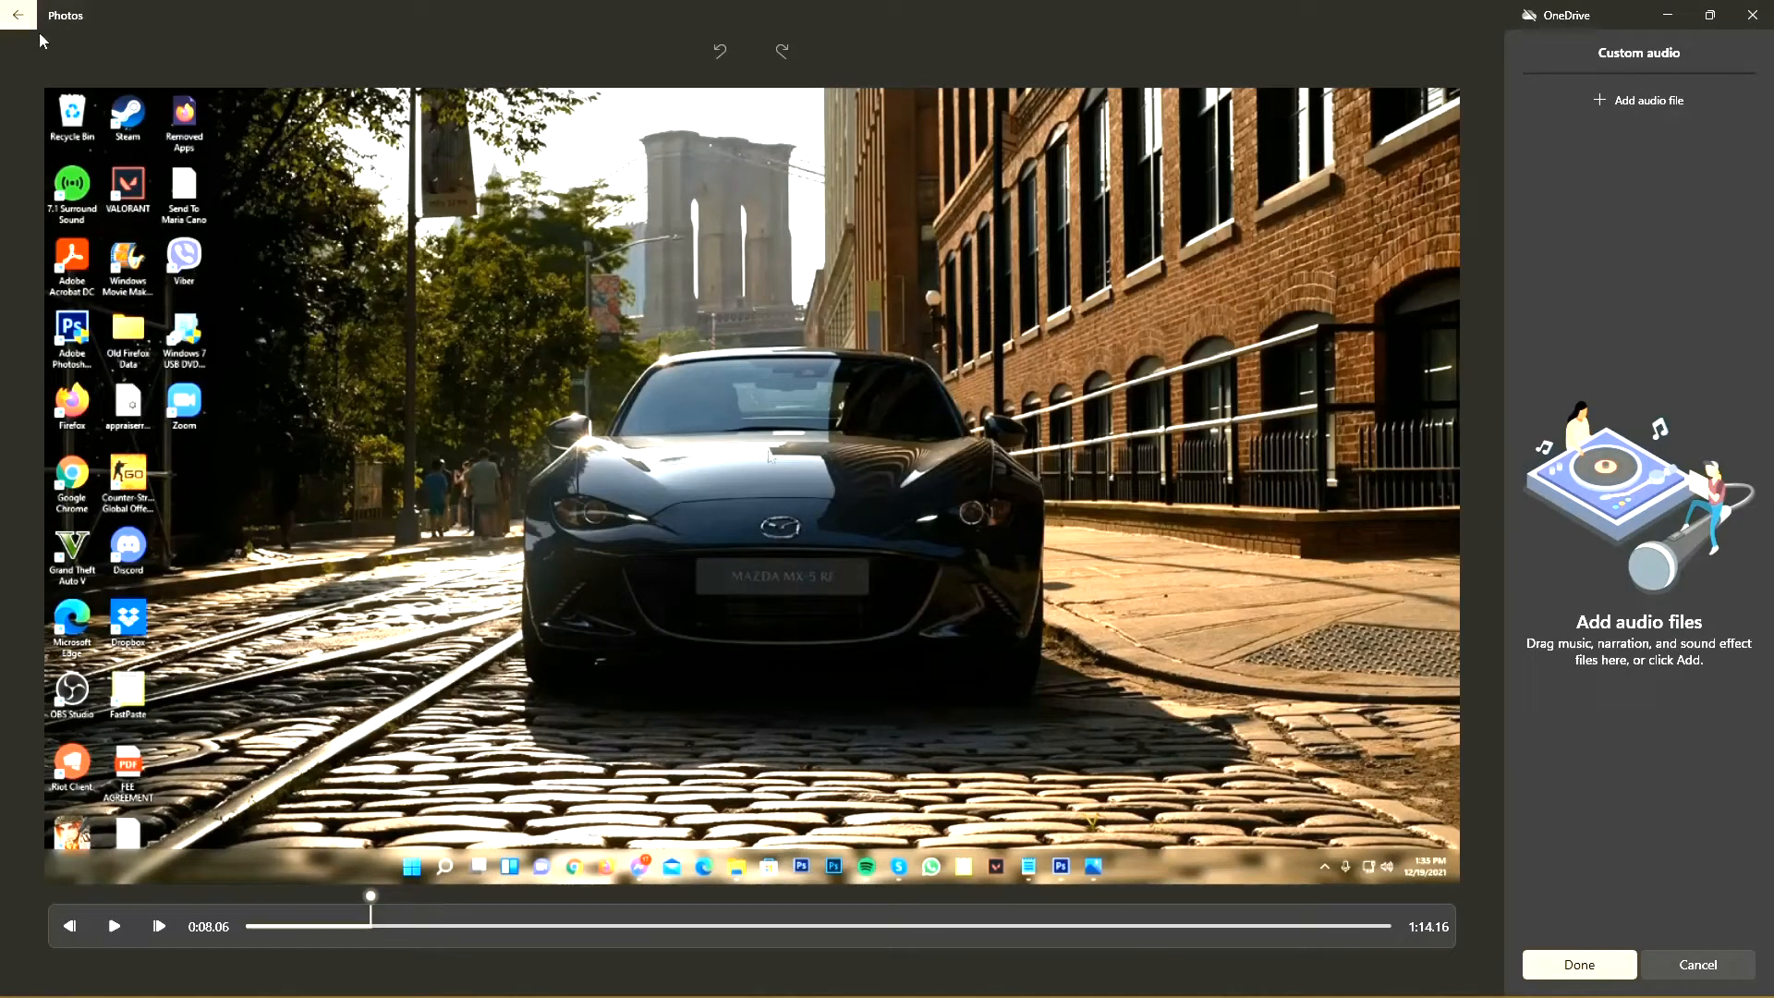
left_click(14, 13)
left_click(1558, 65)
left_click(1644, 101)
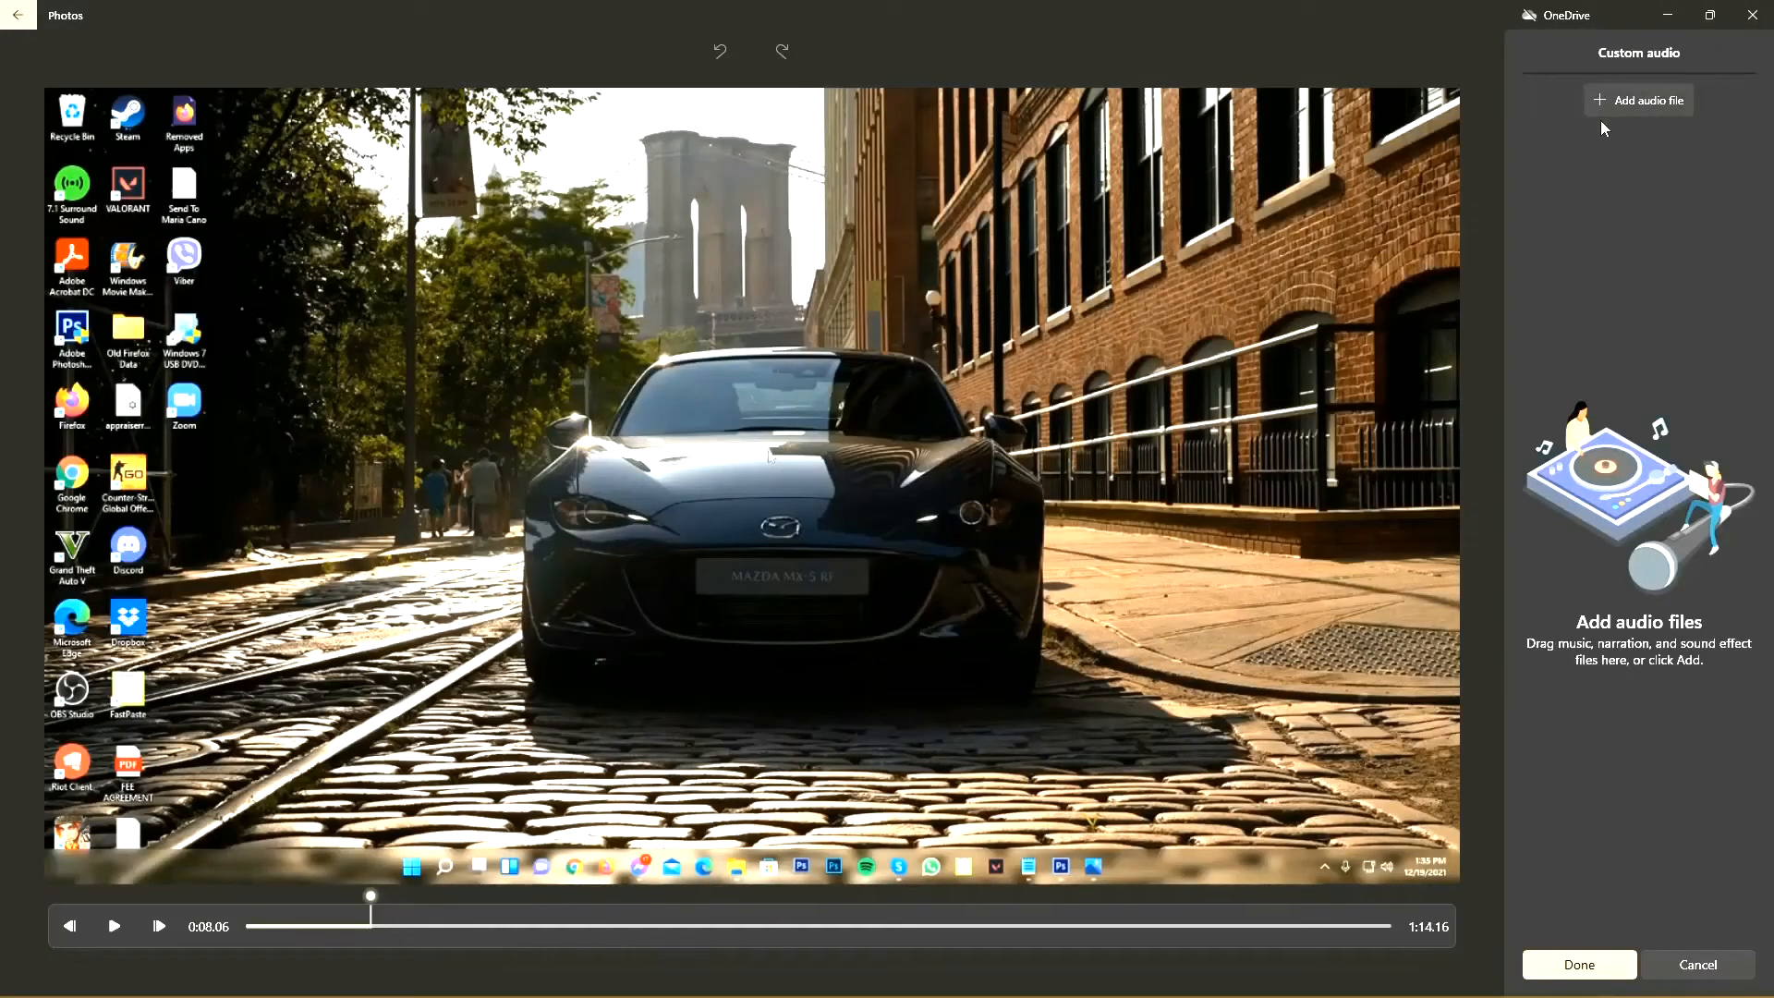
left_click(93, 405)
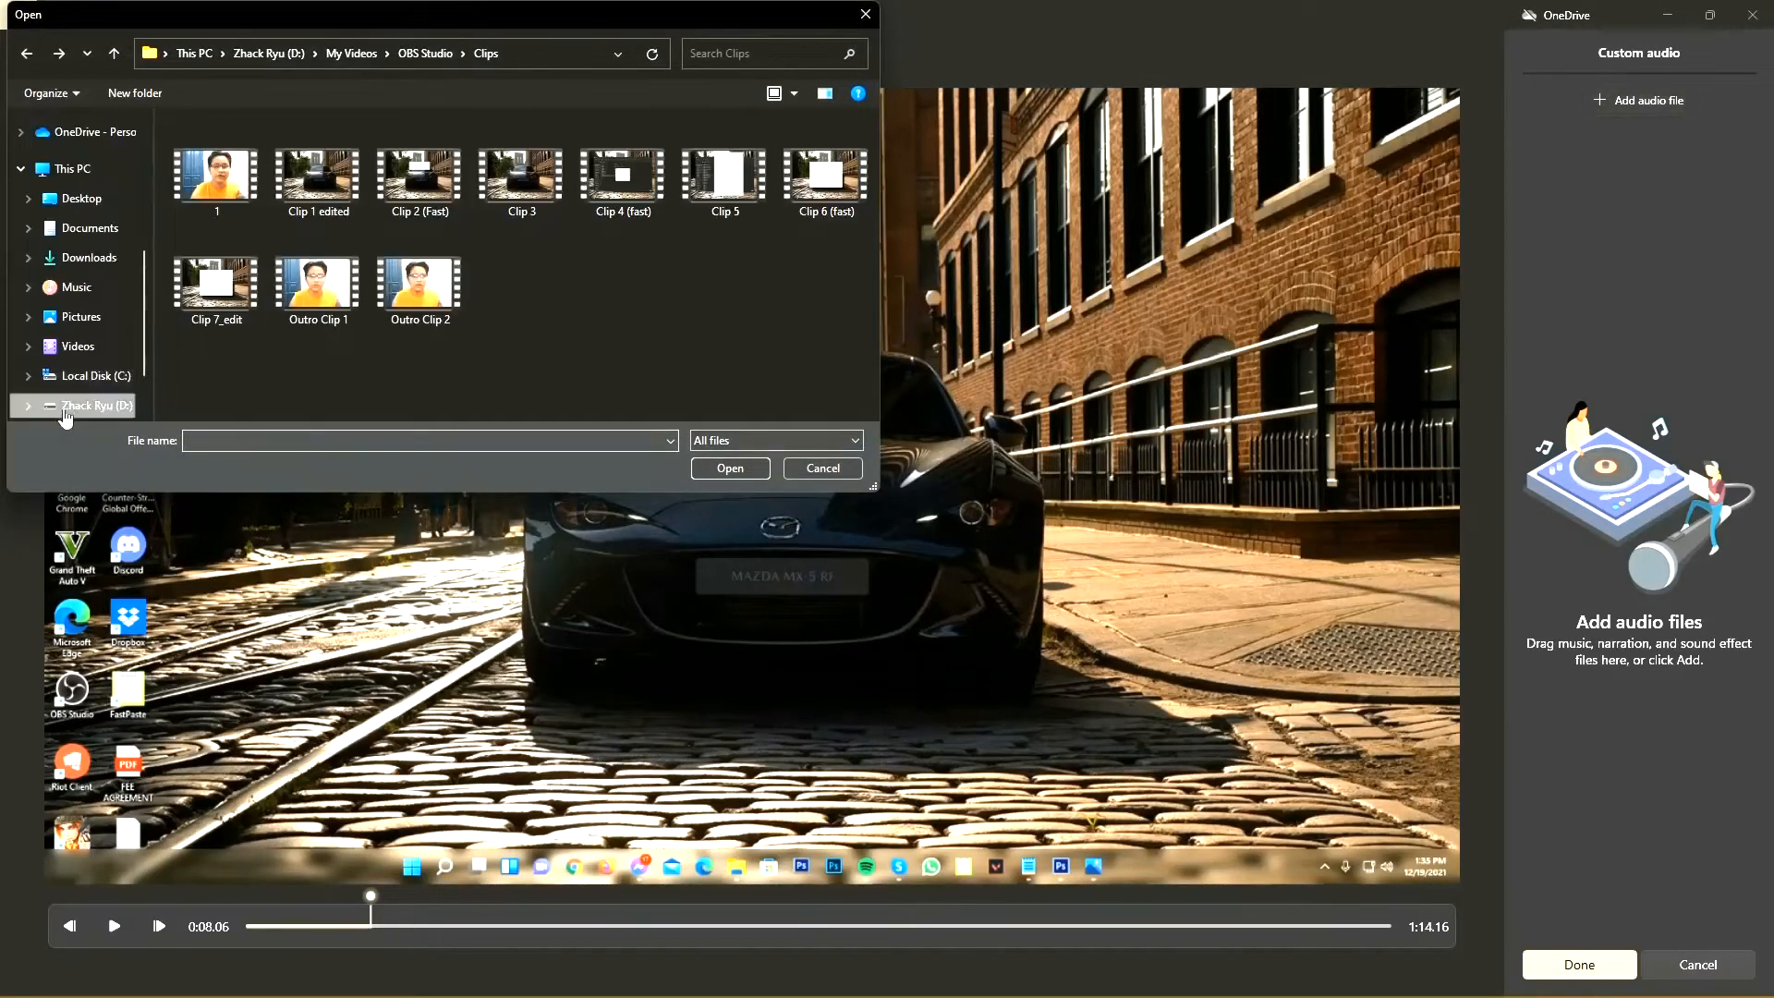
double_click(343, 290)
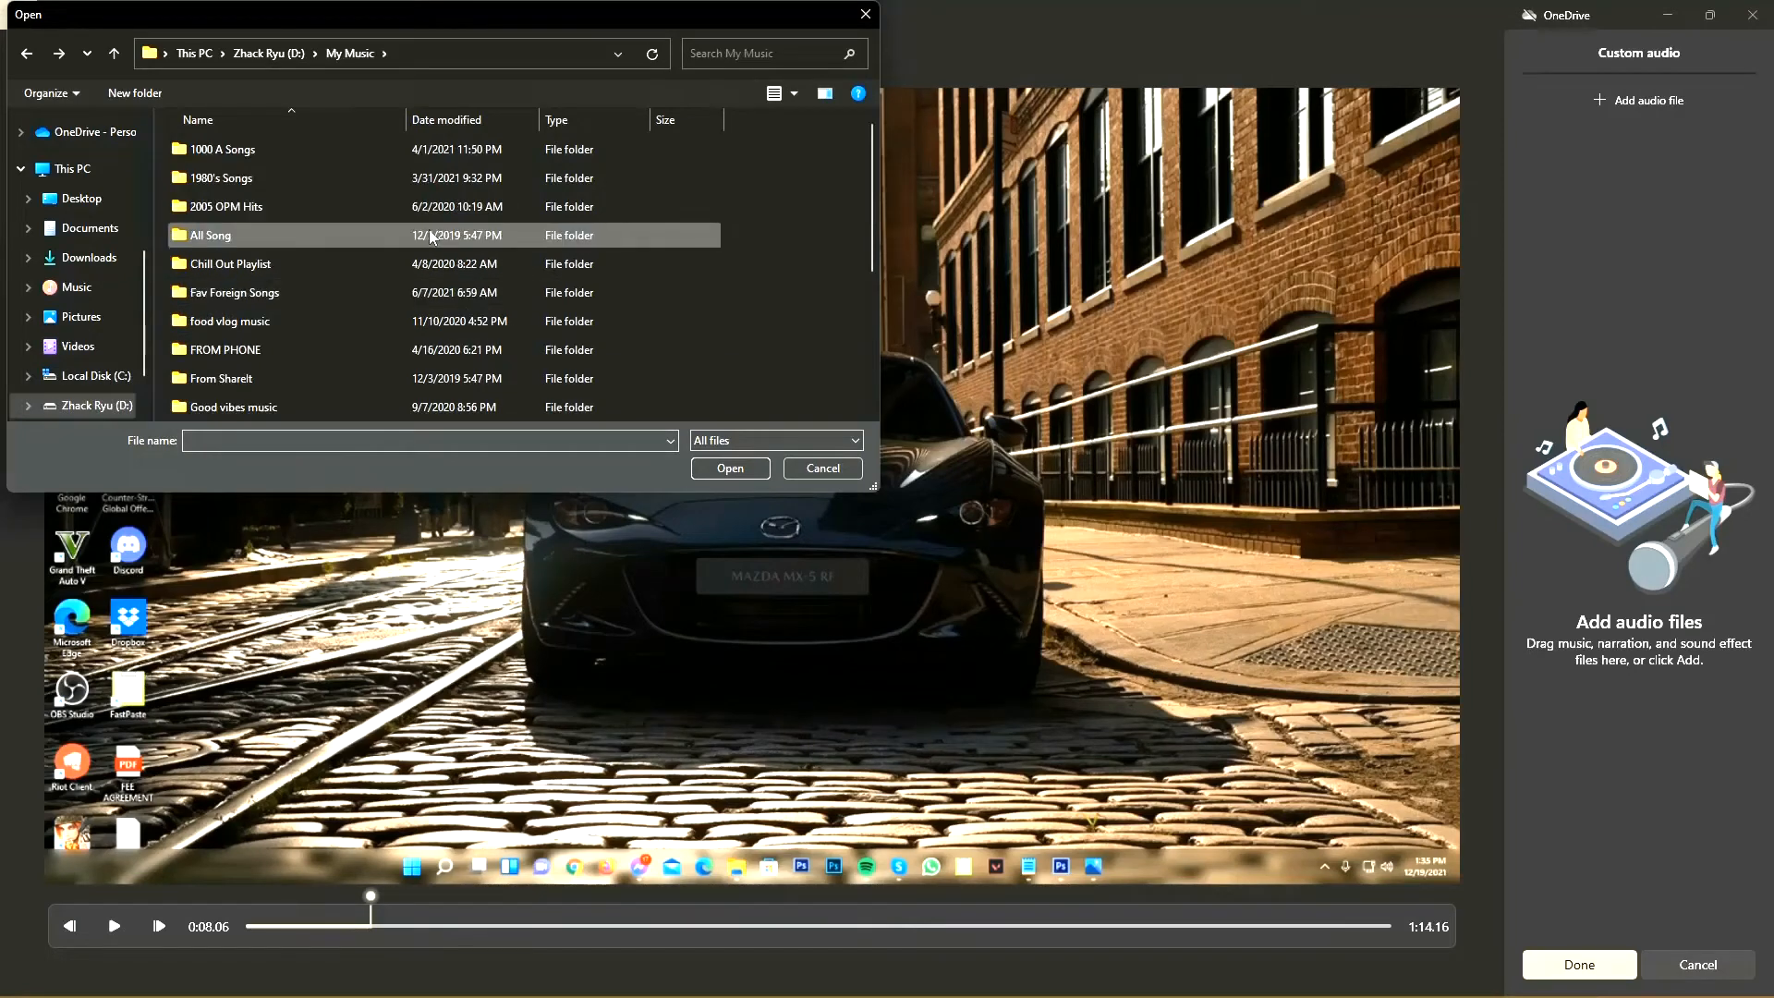
double_click(415, 185)
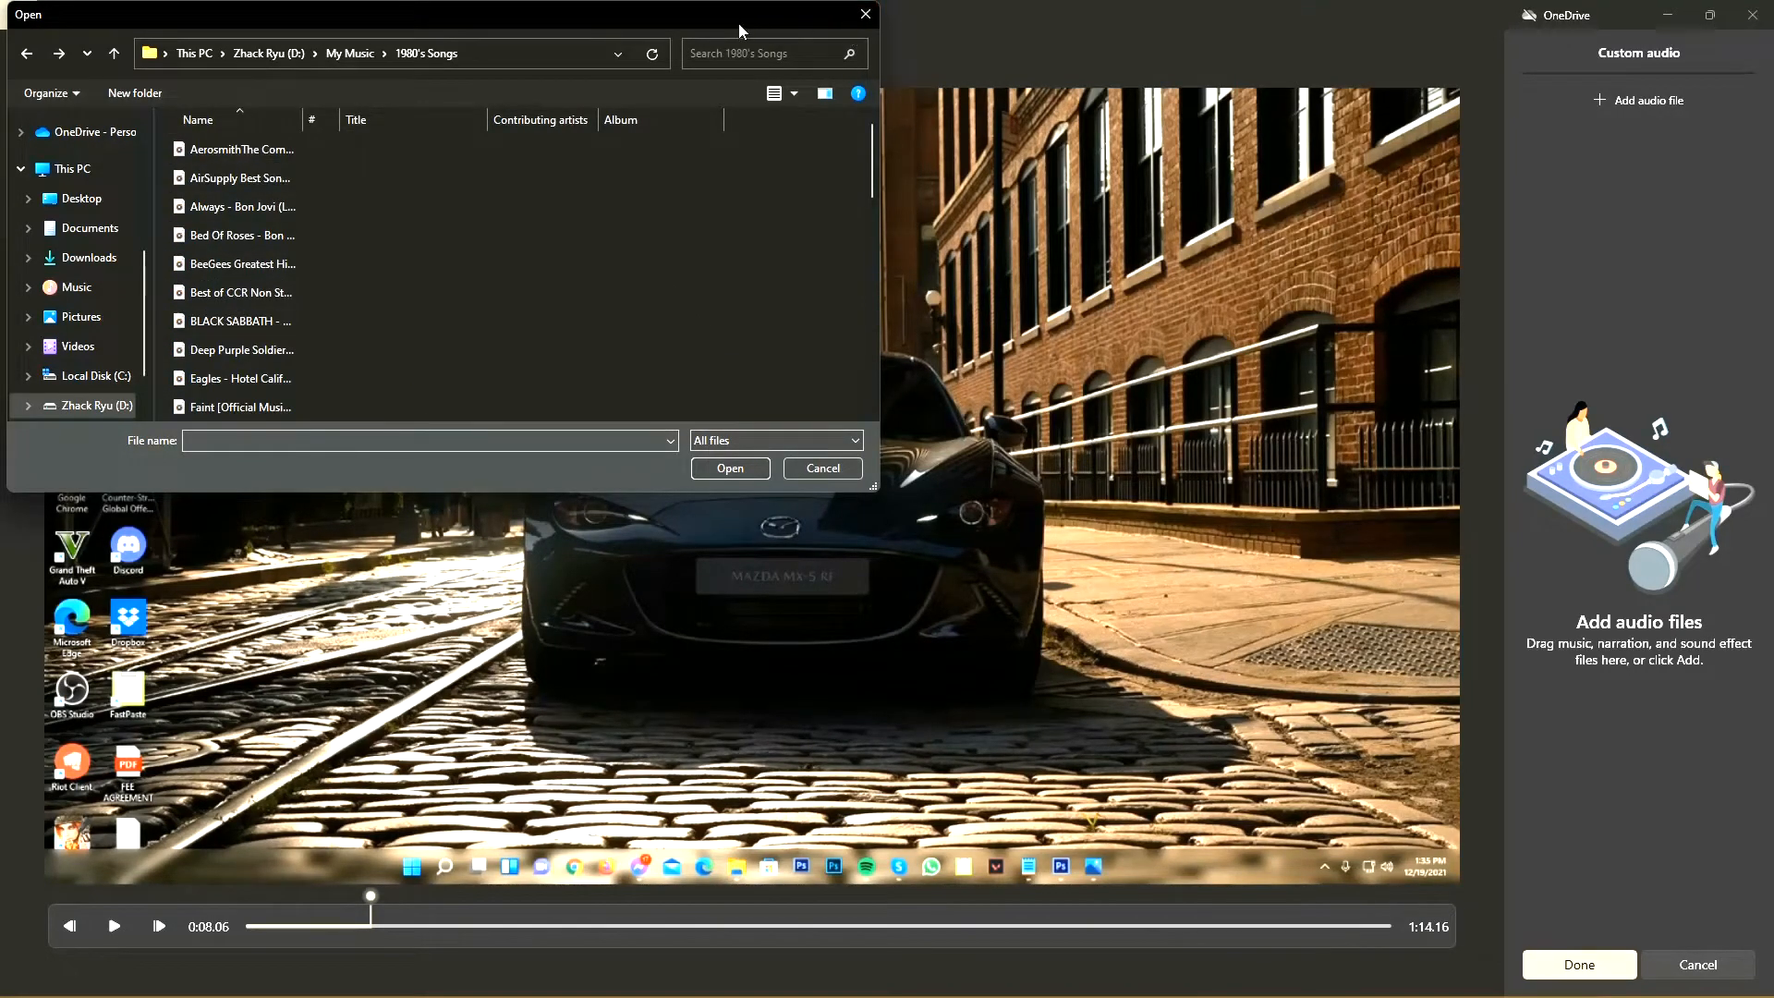
left_click_drag(732, 21, 999, 189)
left_click(1117, 183)
left_click(13, 16)
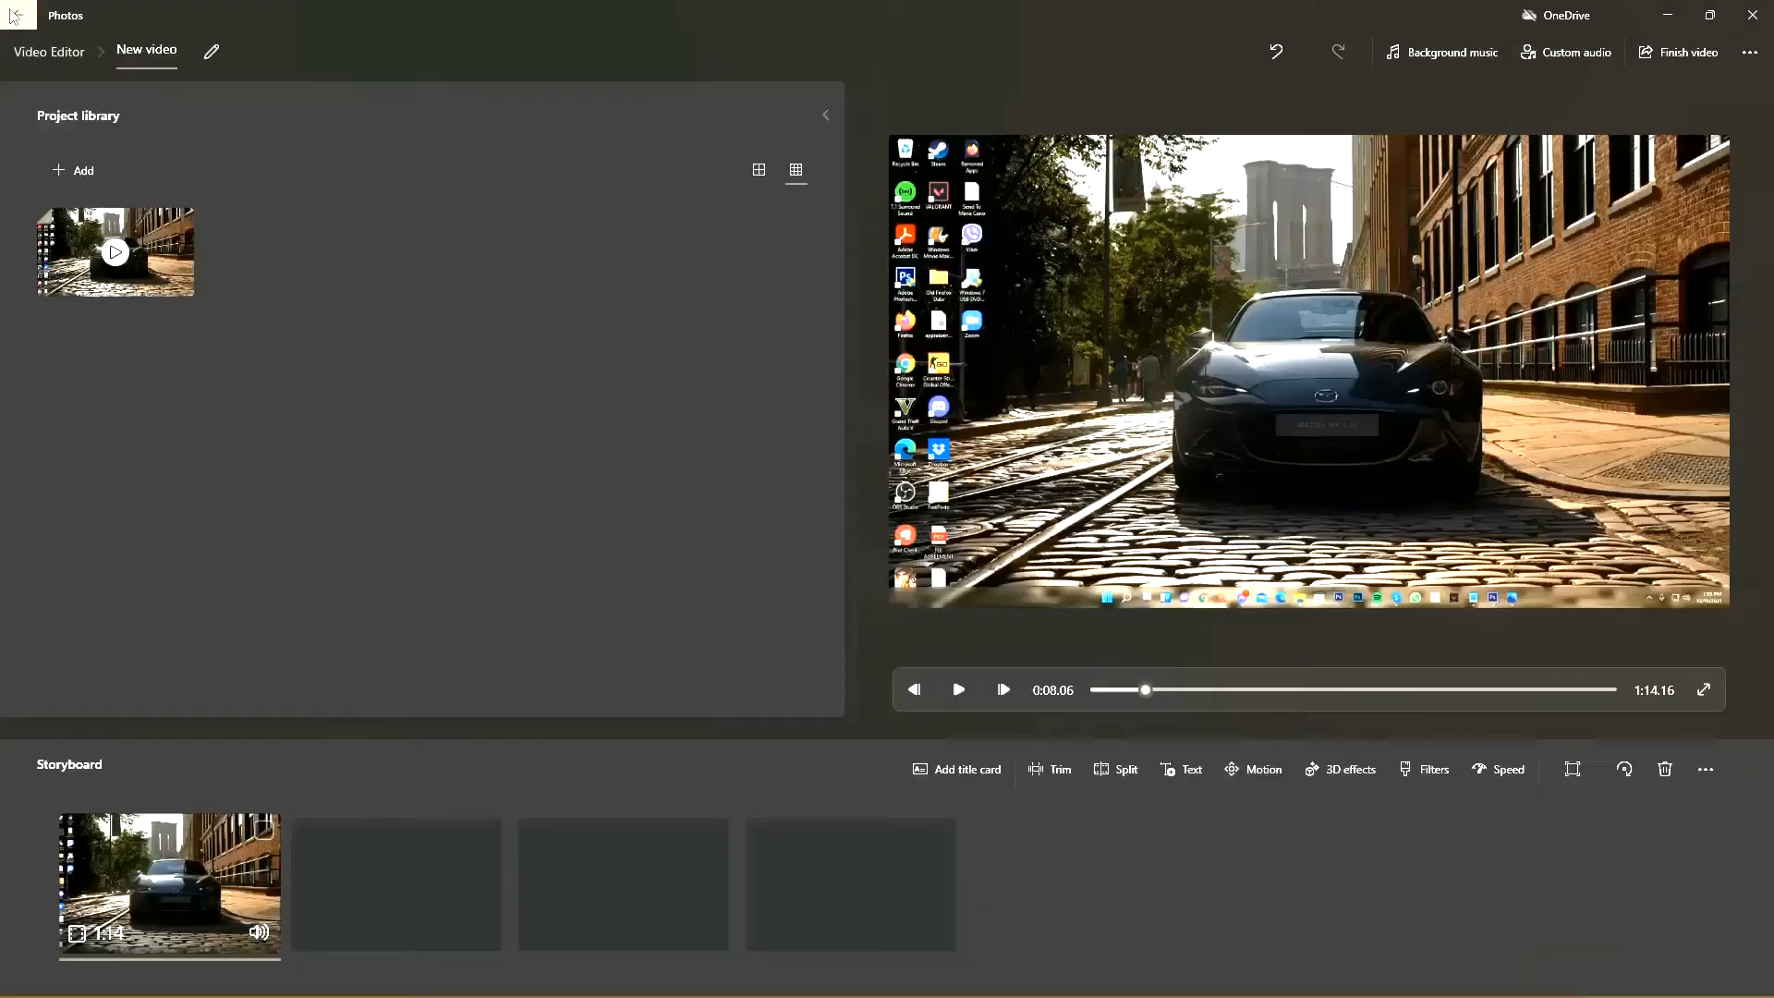
Step: Preview the opening seconds of the storyboard clip in the Trim view to locate a new start point
left_click(1049, 770)
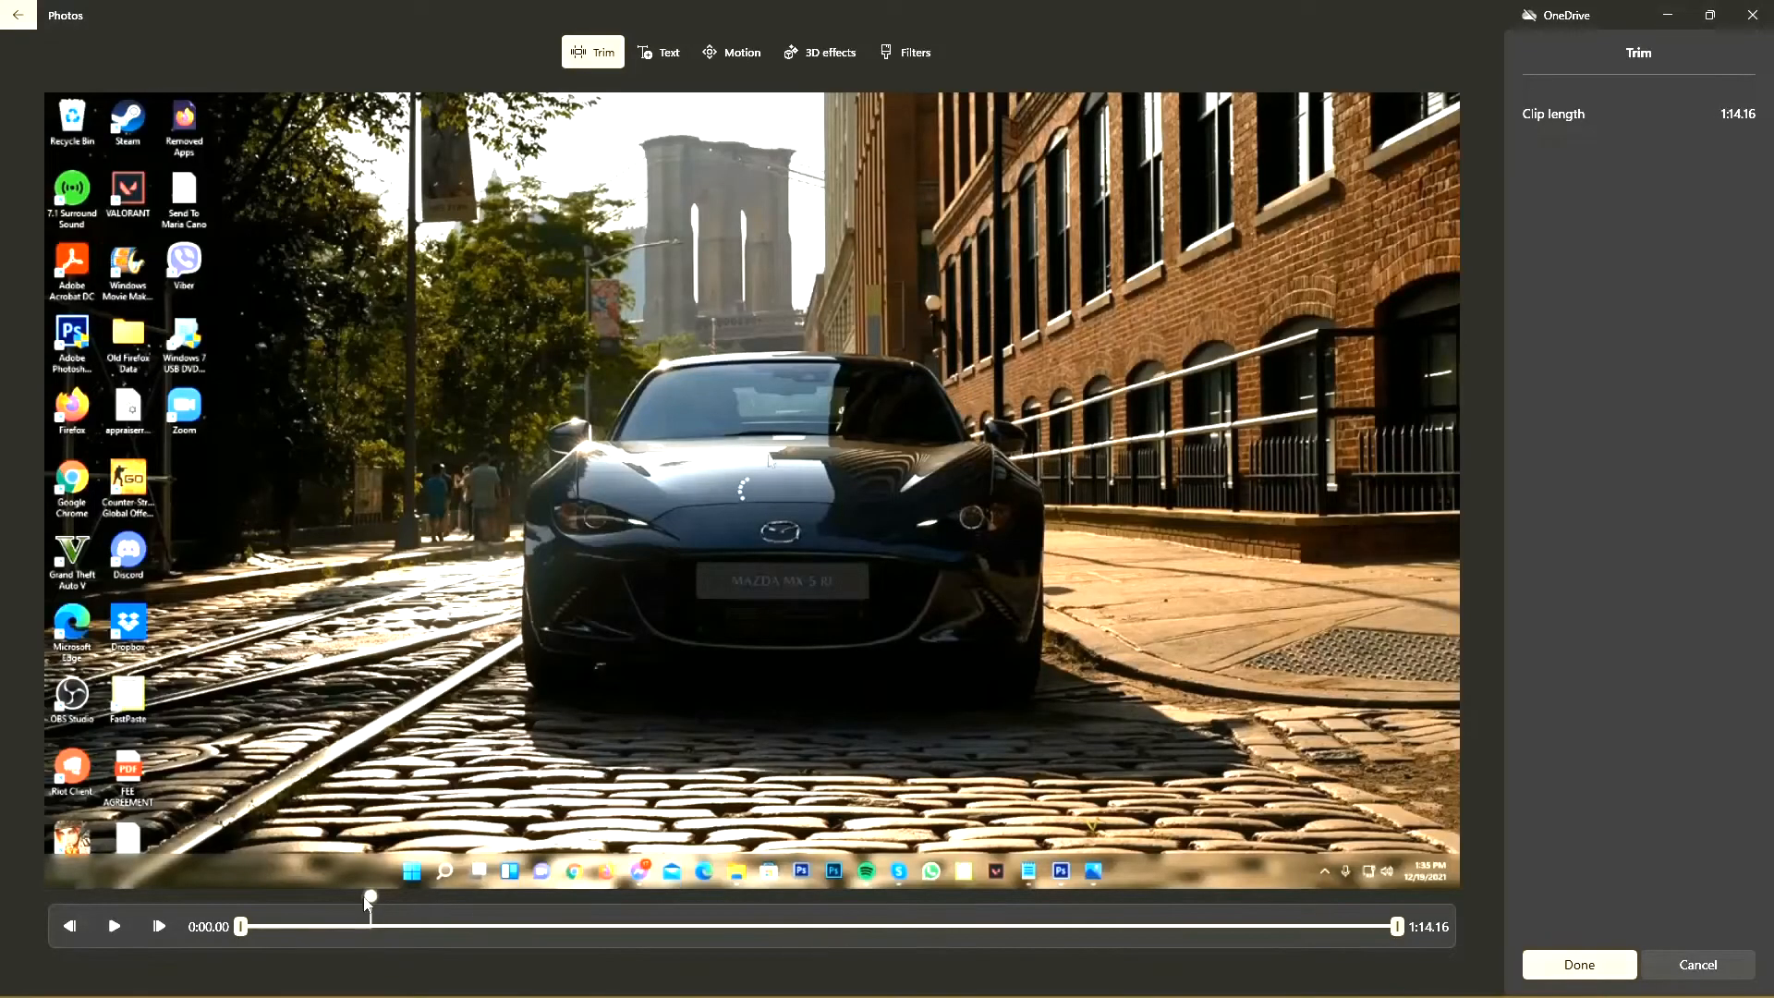
left_click_drag(369, 901, 246, 907)
left_click_drag(308, 908, 223, 908)
left_click(114, 925)
left_click(114, 925)
left_click(114, 927)
left_click(113, 928)
left_click_drag(322, 895, 320, 894)
left_click_drag(459, 914, 295, 927)
left_click(117, 926)
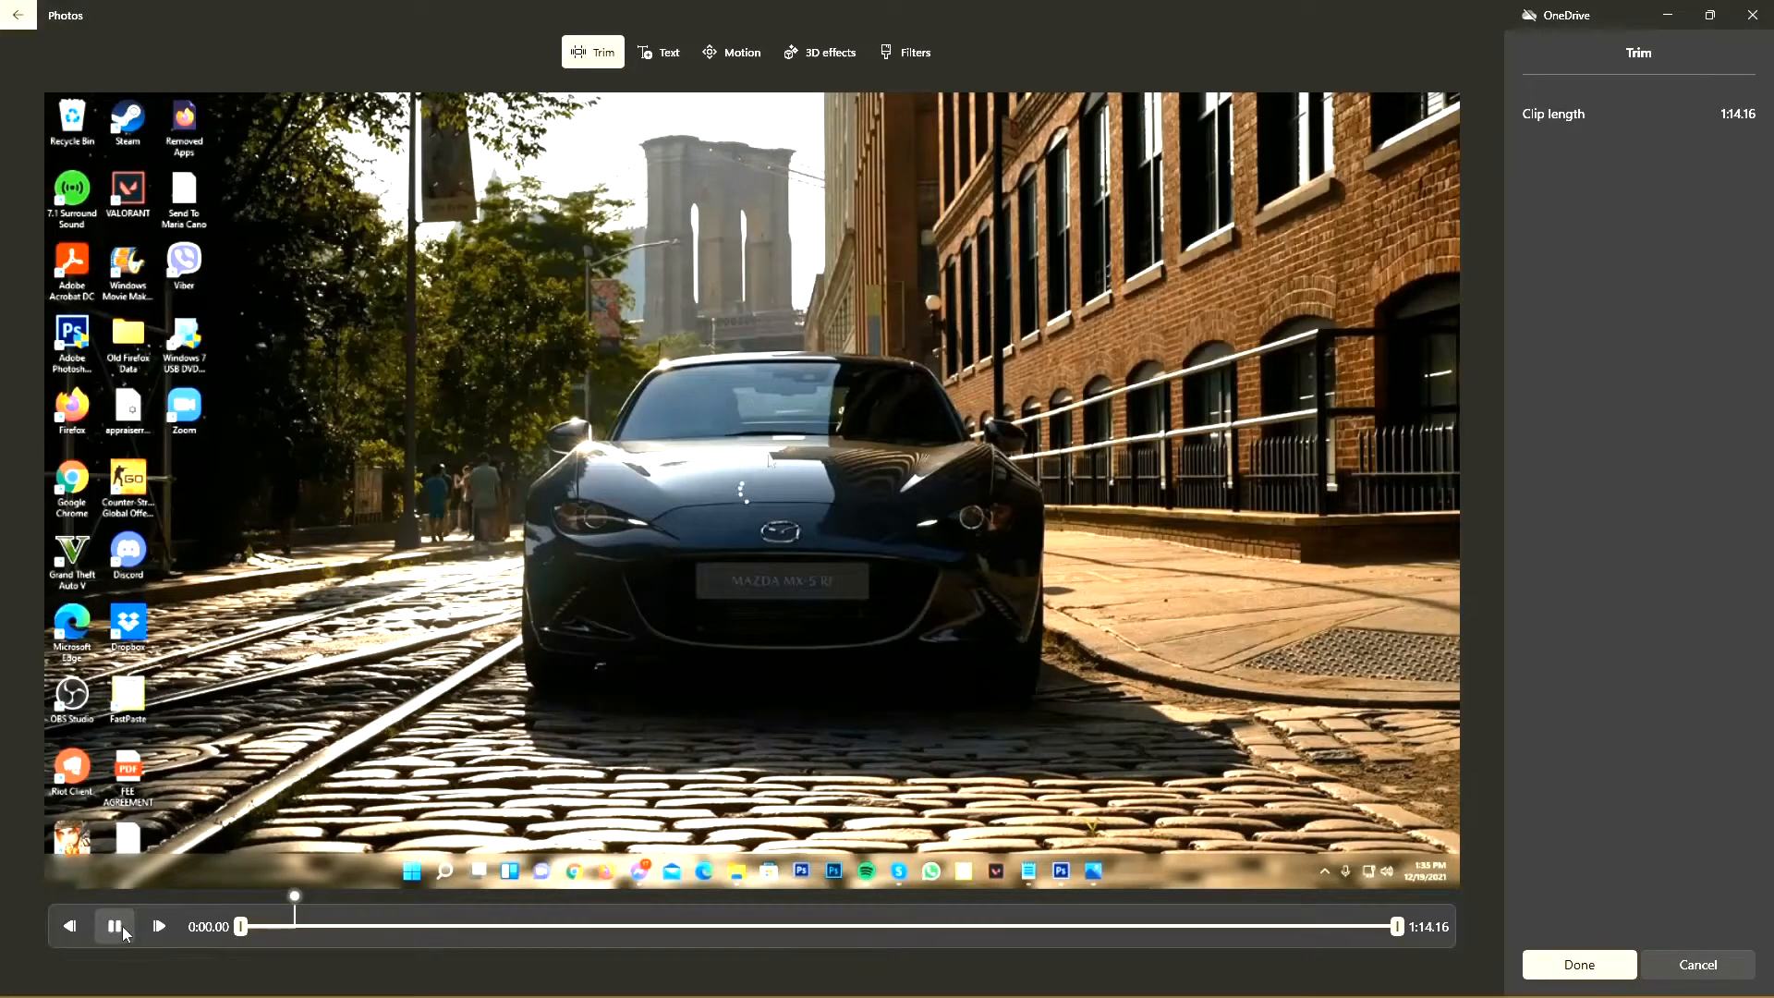
Step: Trim the opening of the clip so it starts at about 0:02.96, and apply the trim
left_click(118, 926)
mouse_move(302, 900)
left_mouse_down()
mouse_move(320, 904)
mouse_move(298, 911)
left_mouse_up()
mouse_move(295, 902)
left_mouse_down()
mouse_move(750, 911)
mouse_move(294, 911)
mouse_move(290, 926)
left_mouse_up()
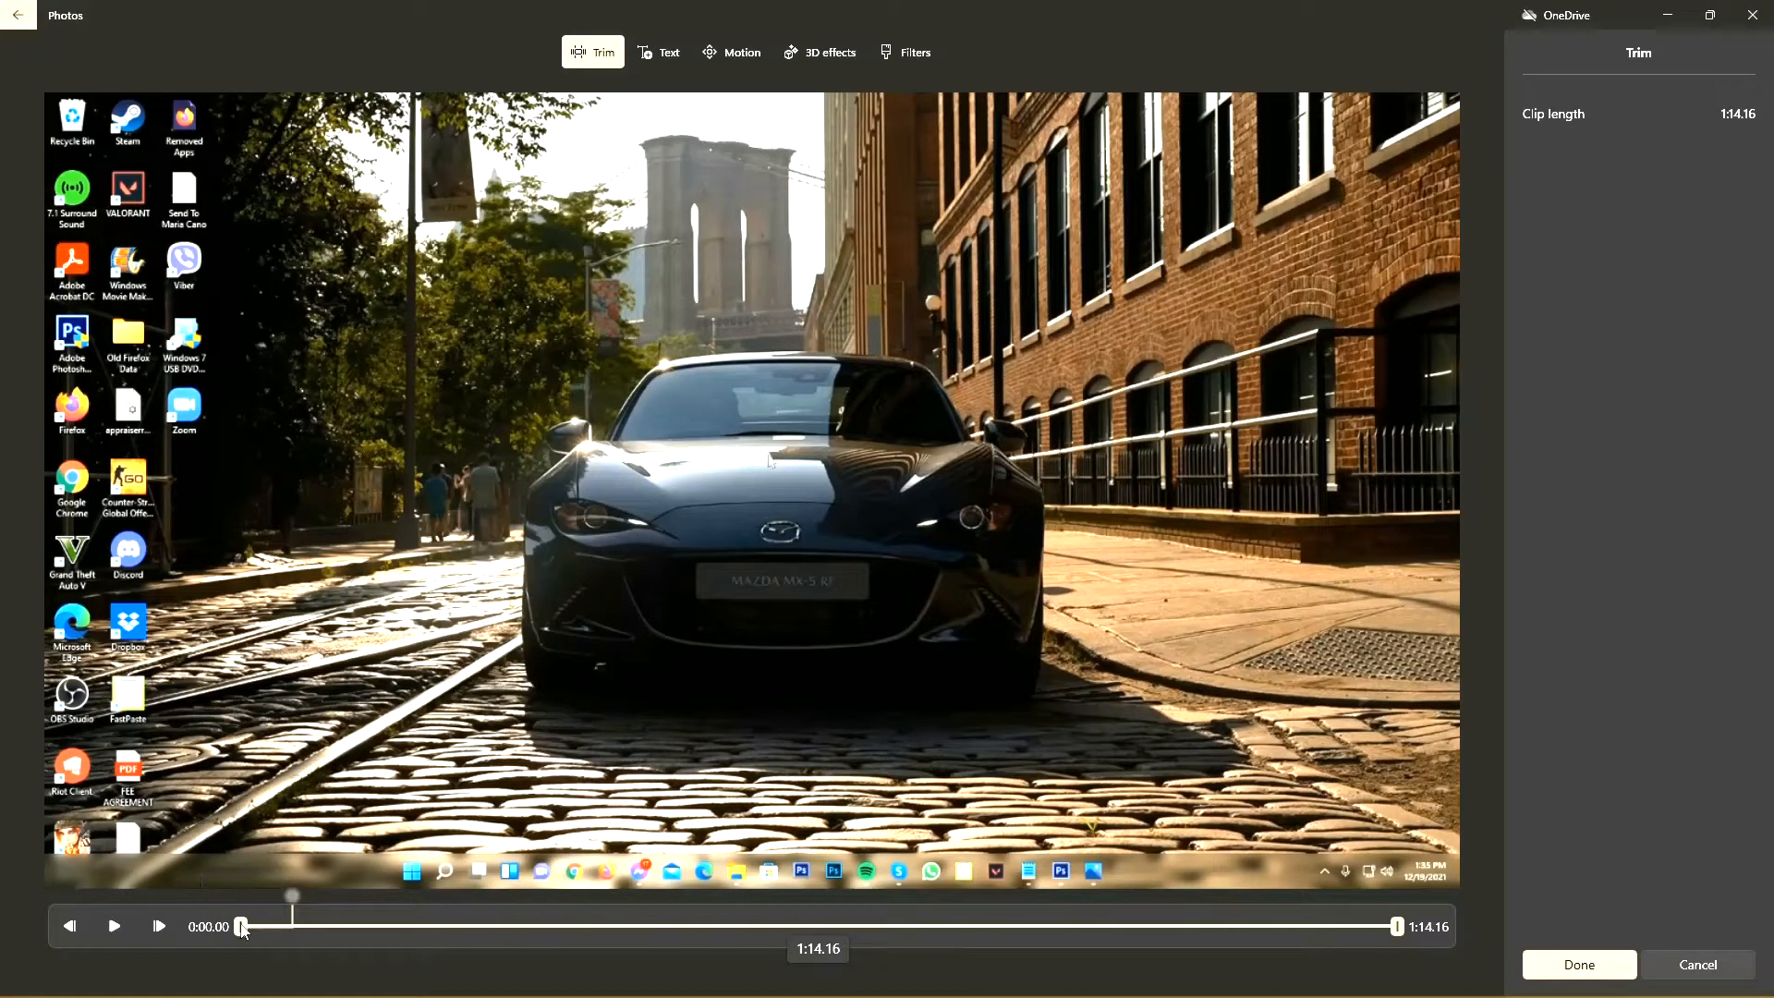
left_click_drag(241, 927, 287, 927)
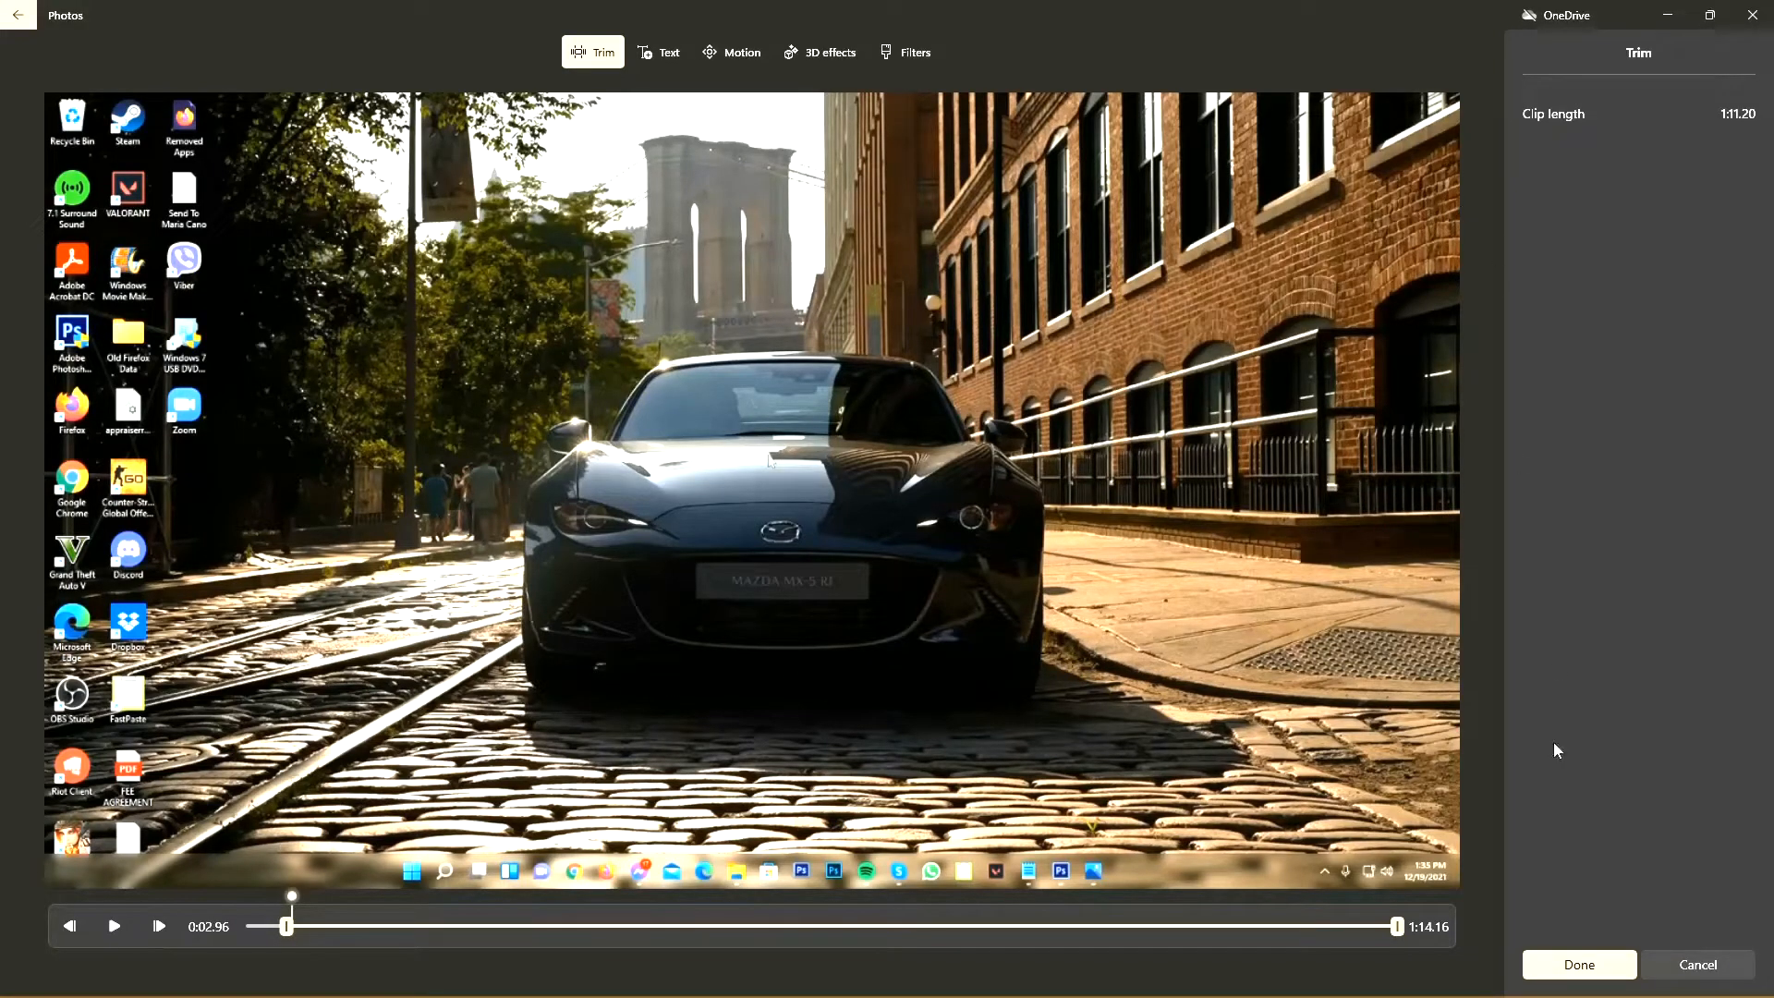
left_click(1576, 964)
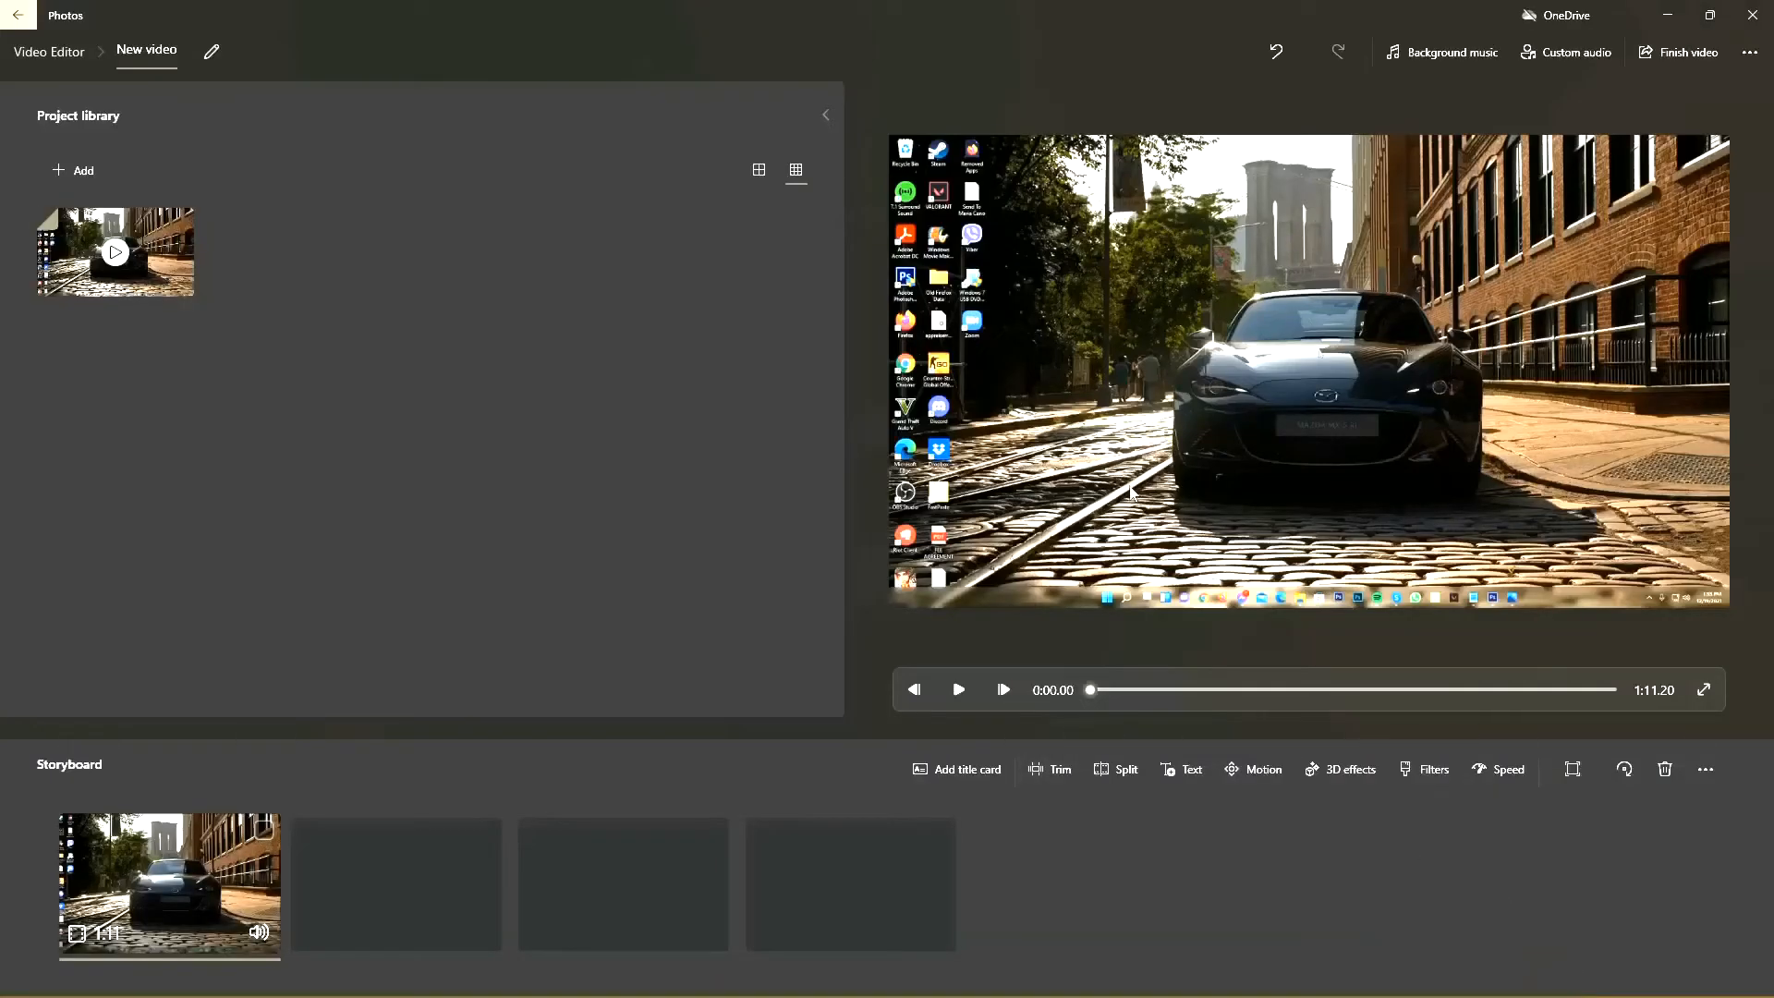
Step: Play the first few seconds of the trimmed clip in the project preview to check the new start
left_click(951, 694)
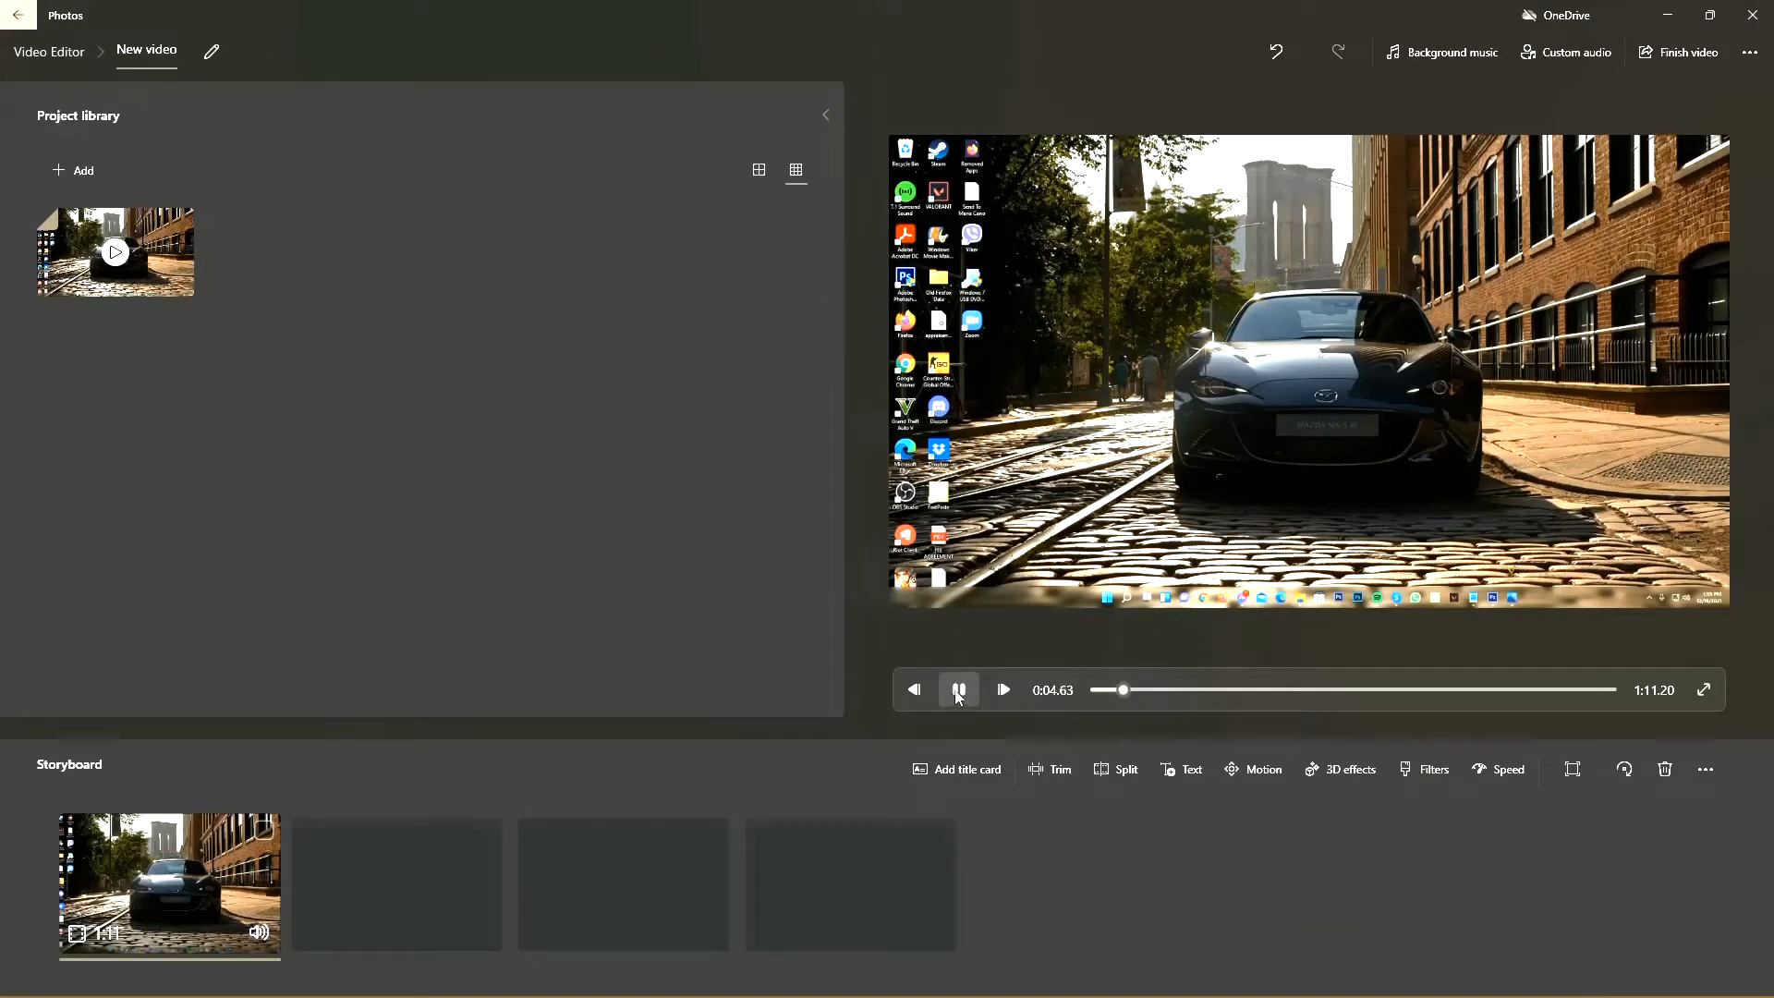
left_click(958, 694)
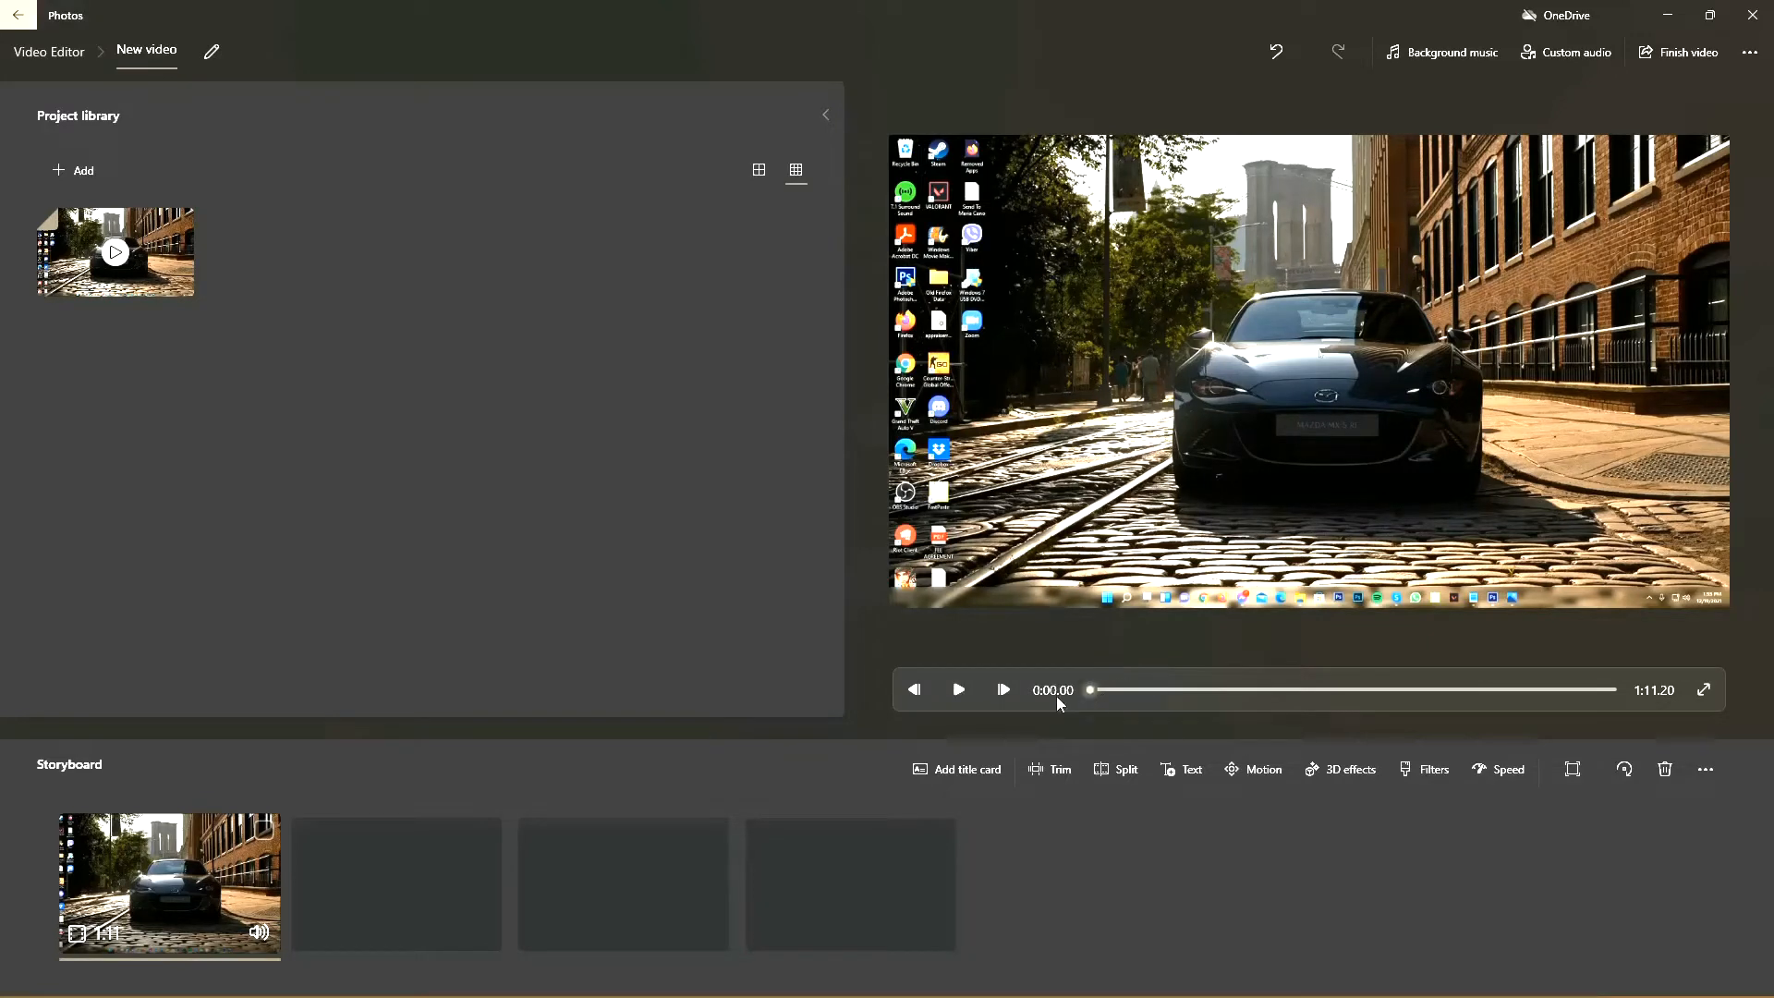
left_click_drag(1079, 691, 1125, 699)
left_click(966, 697)
left_click(967, 698)
Step: Split the storyboard clip at about 22.2 seconds into two clips, and select the first part
left_click(1121, 776)
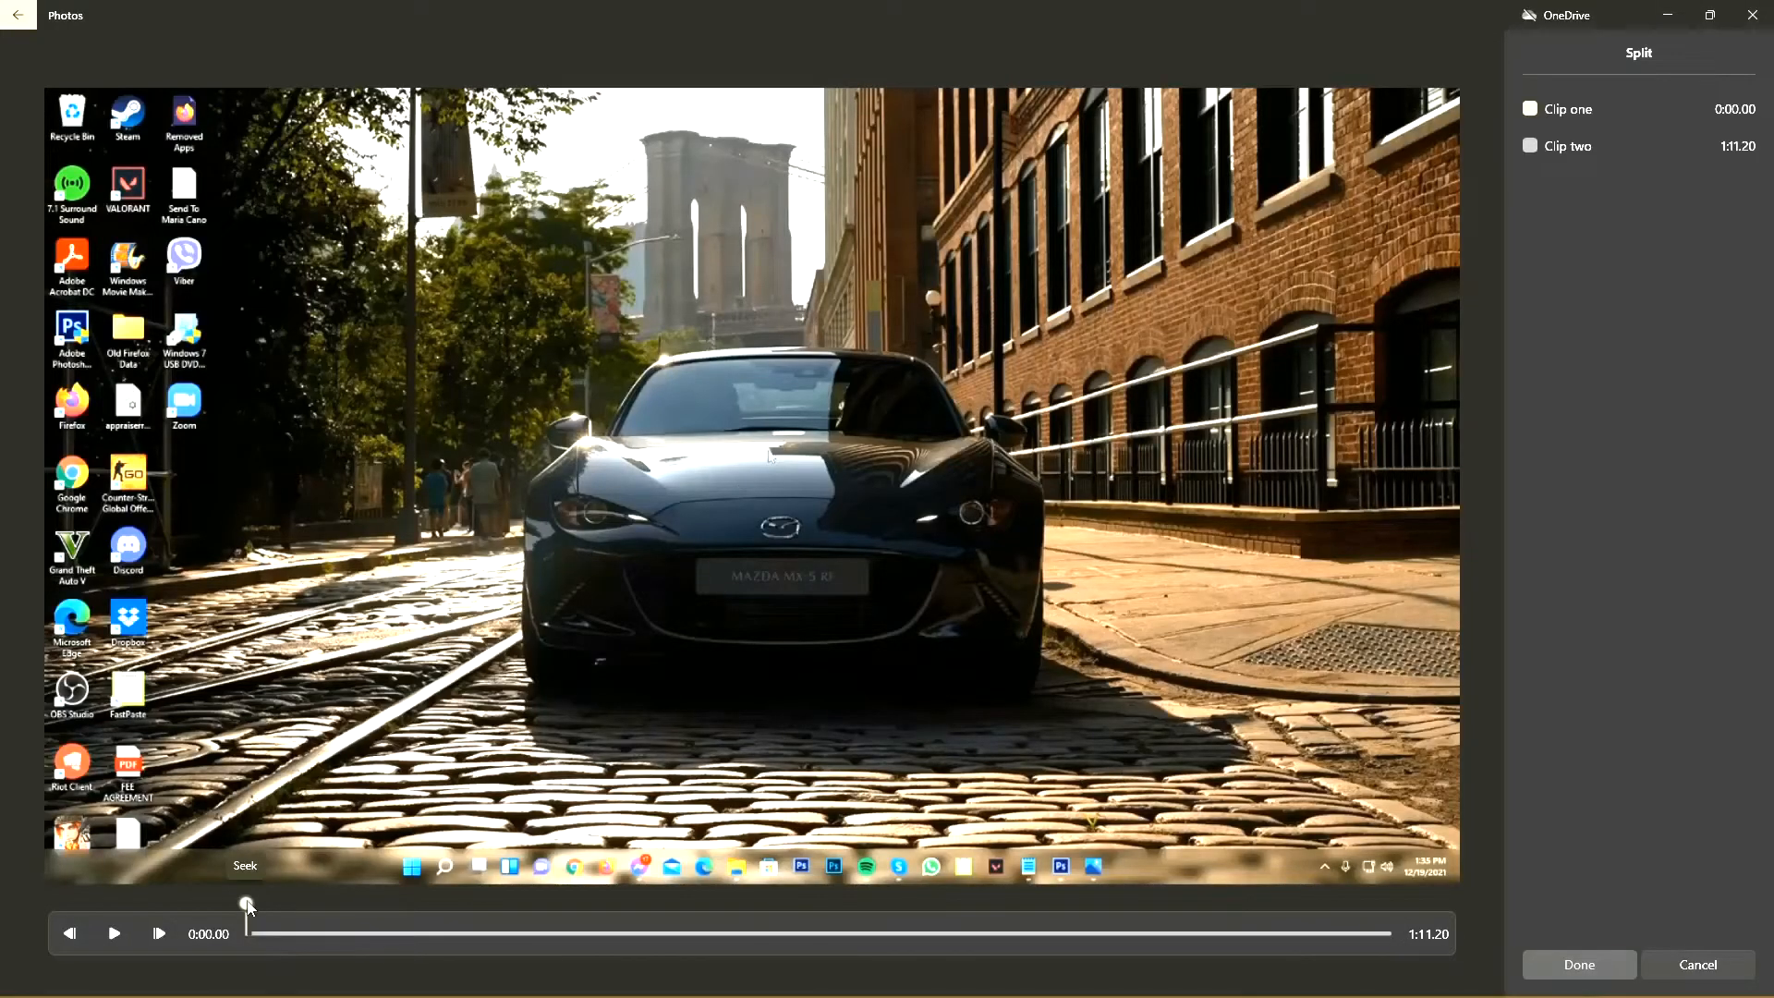
left_click_drag(246, 903, 615, 905)
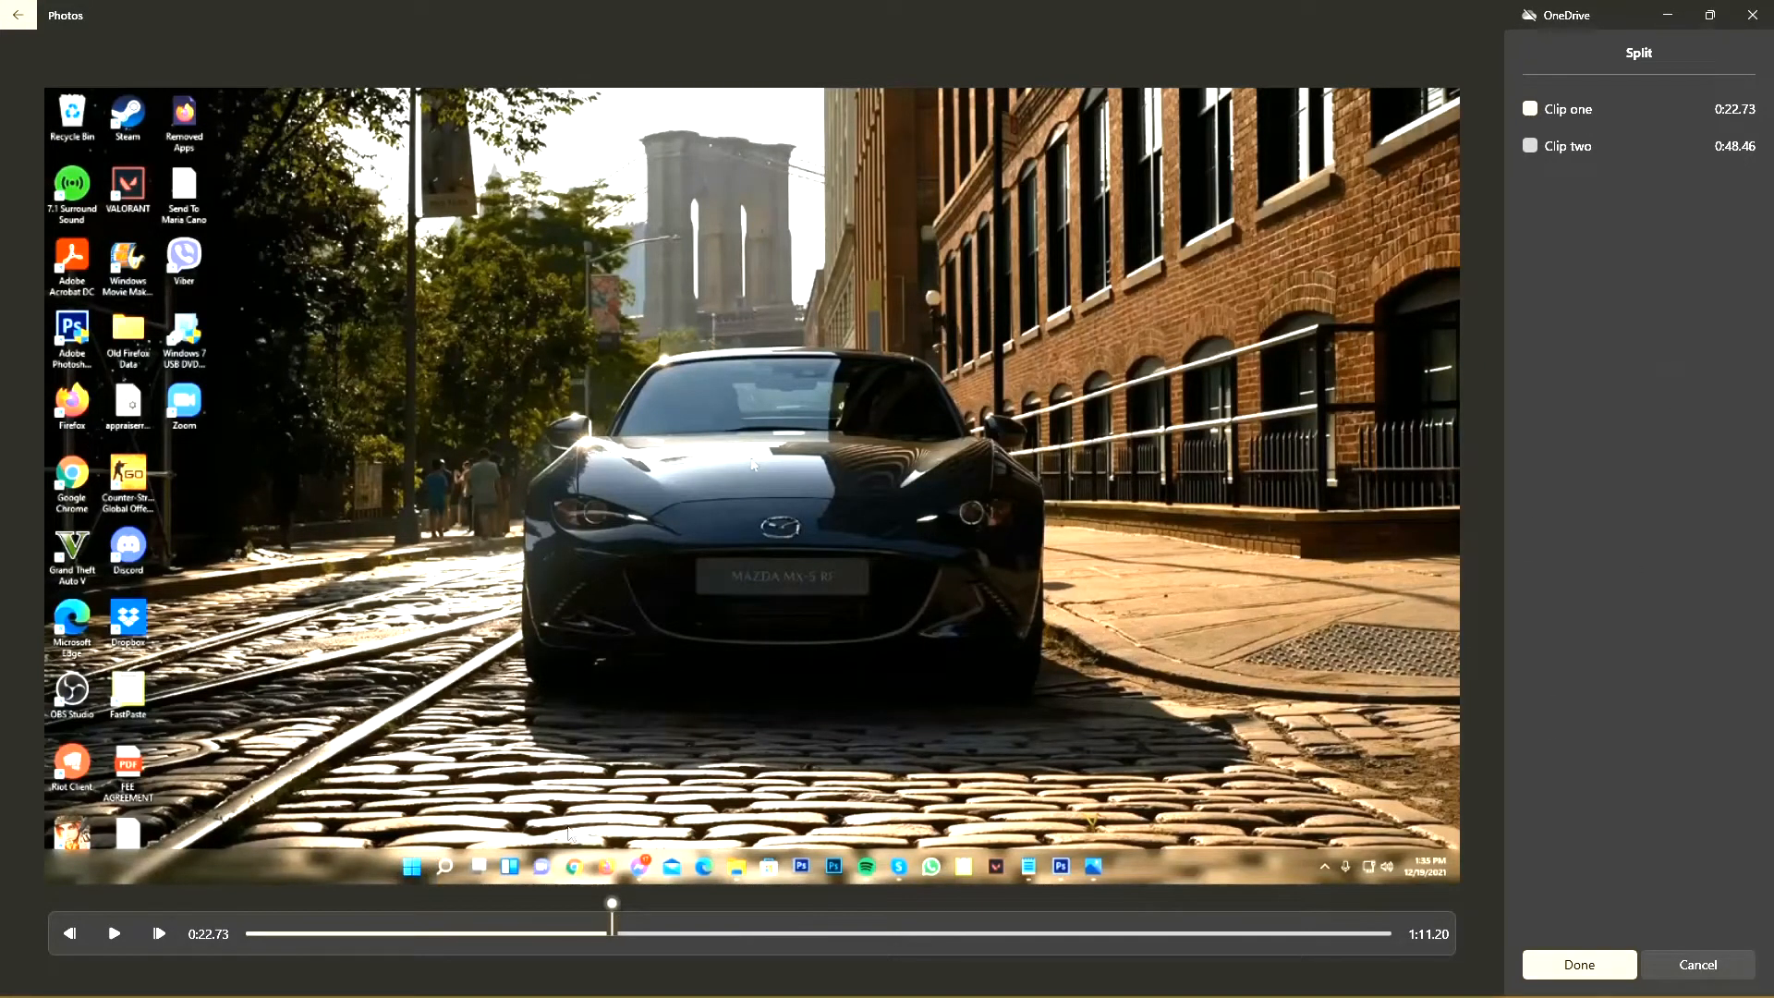
left_click(115, 935)
left_click(1580, 960)
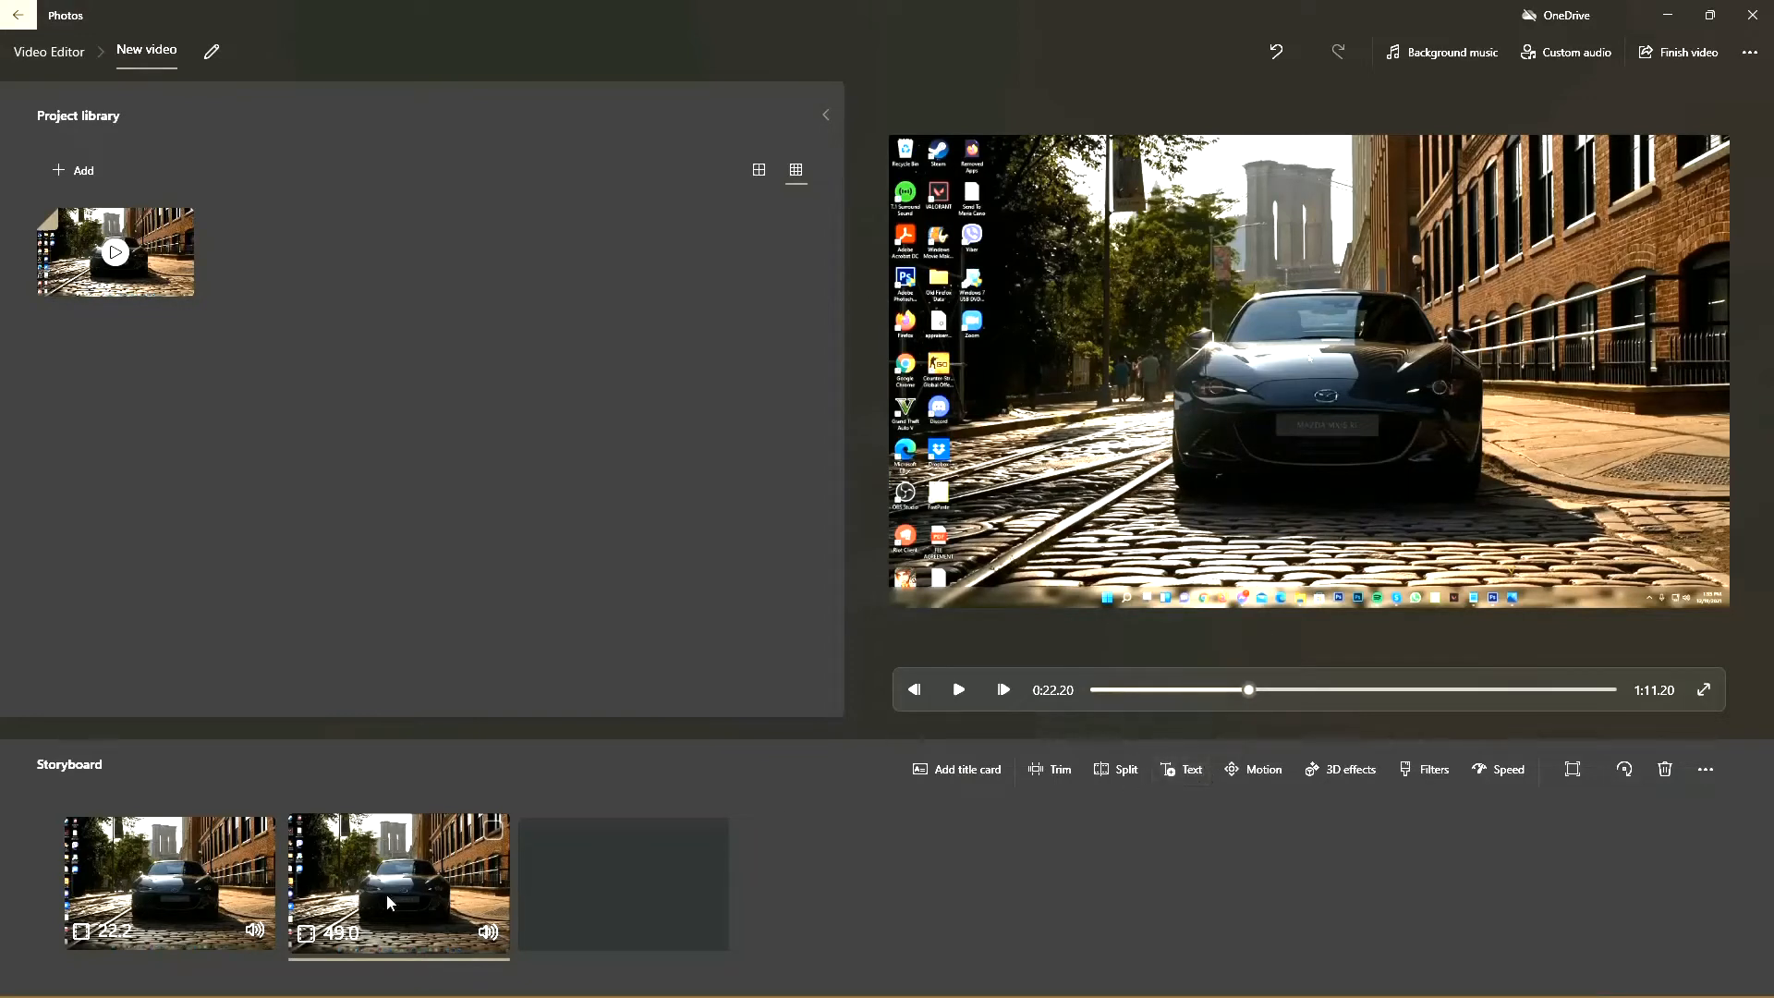
left_click(192, 894)
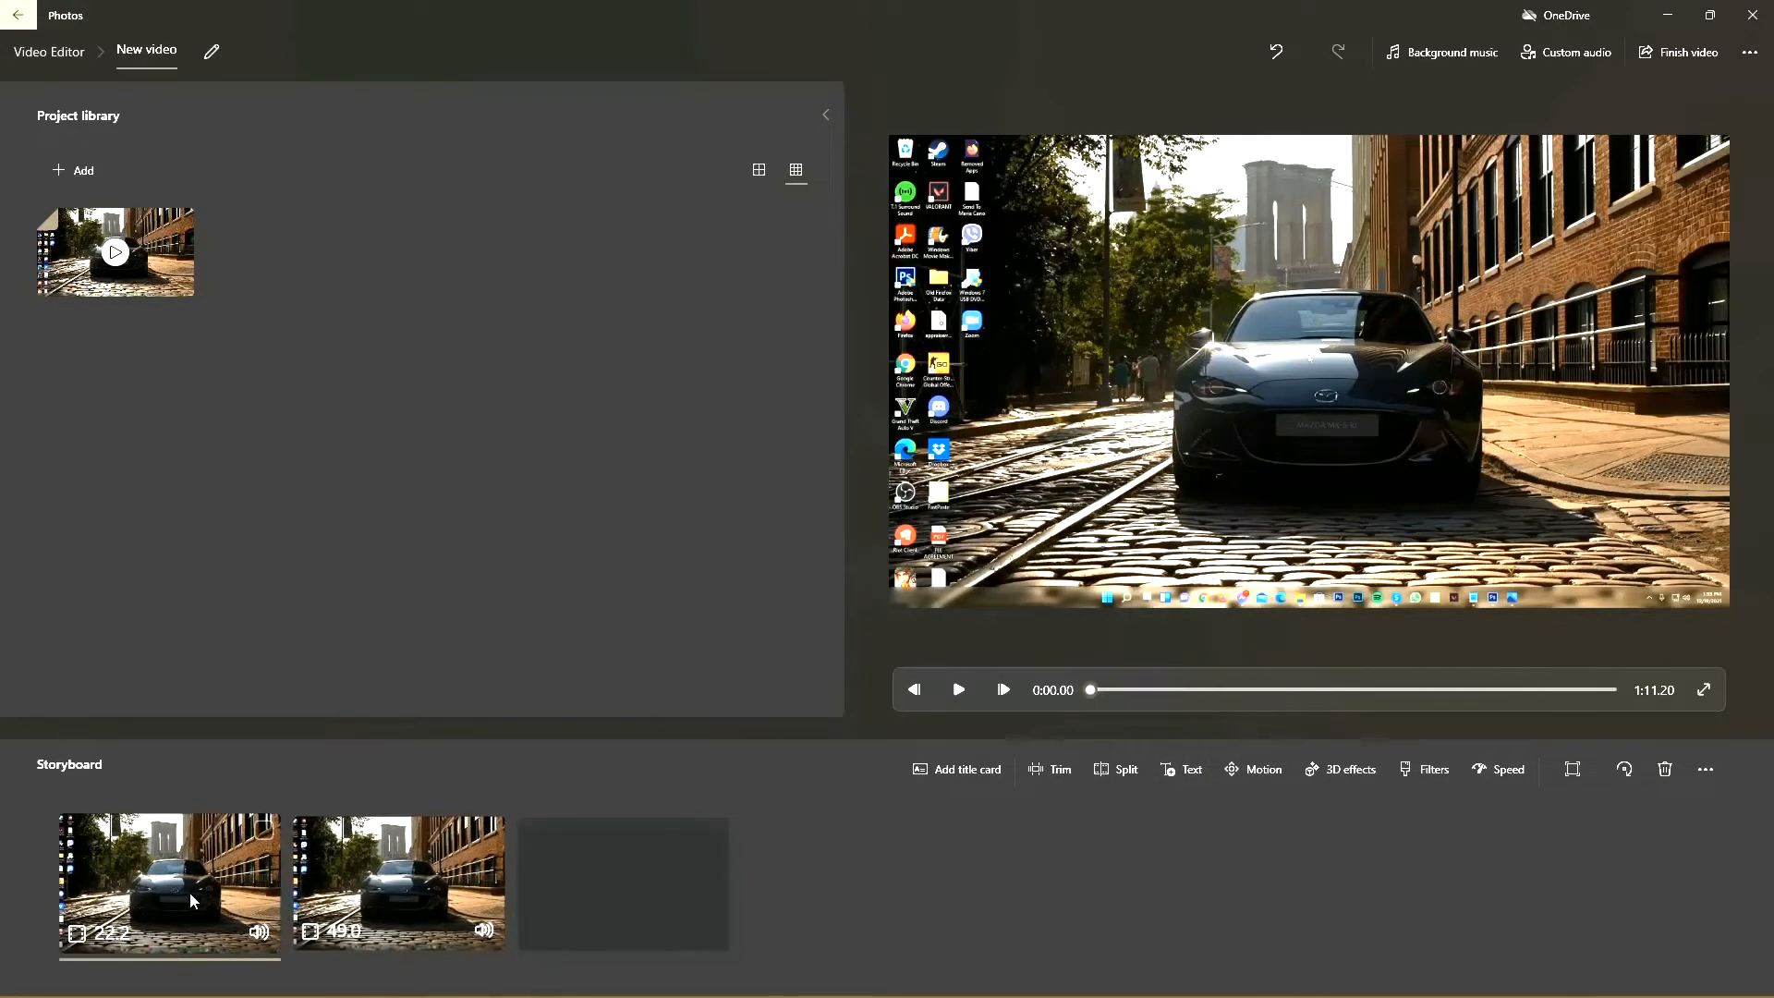
left_click(384, 900)
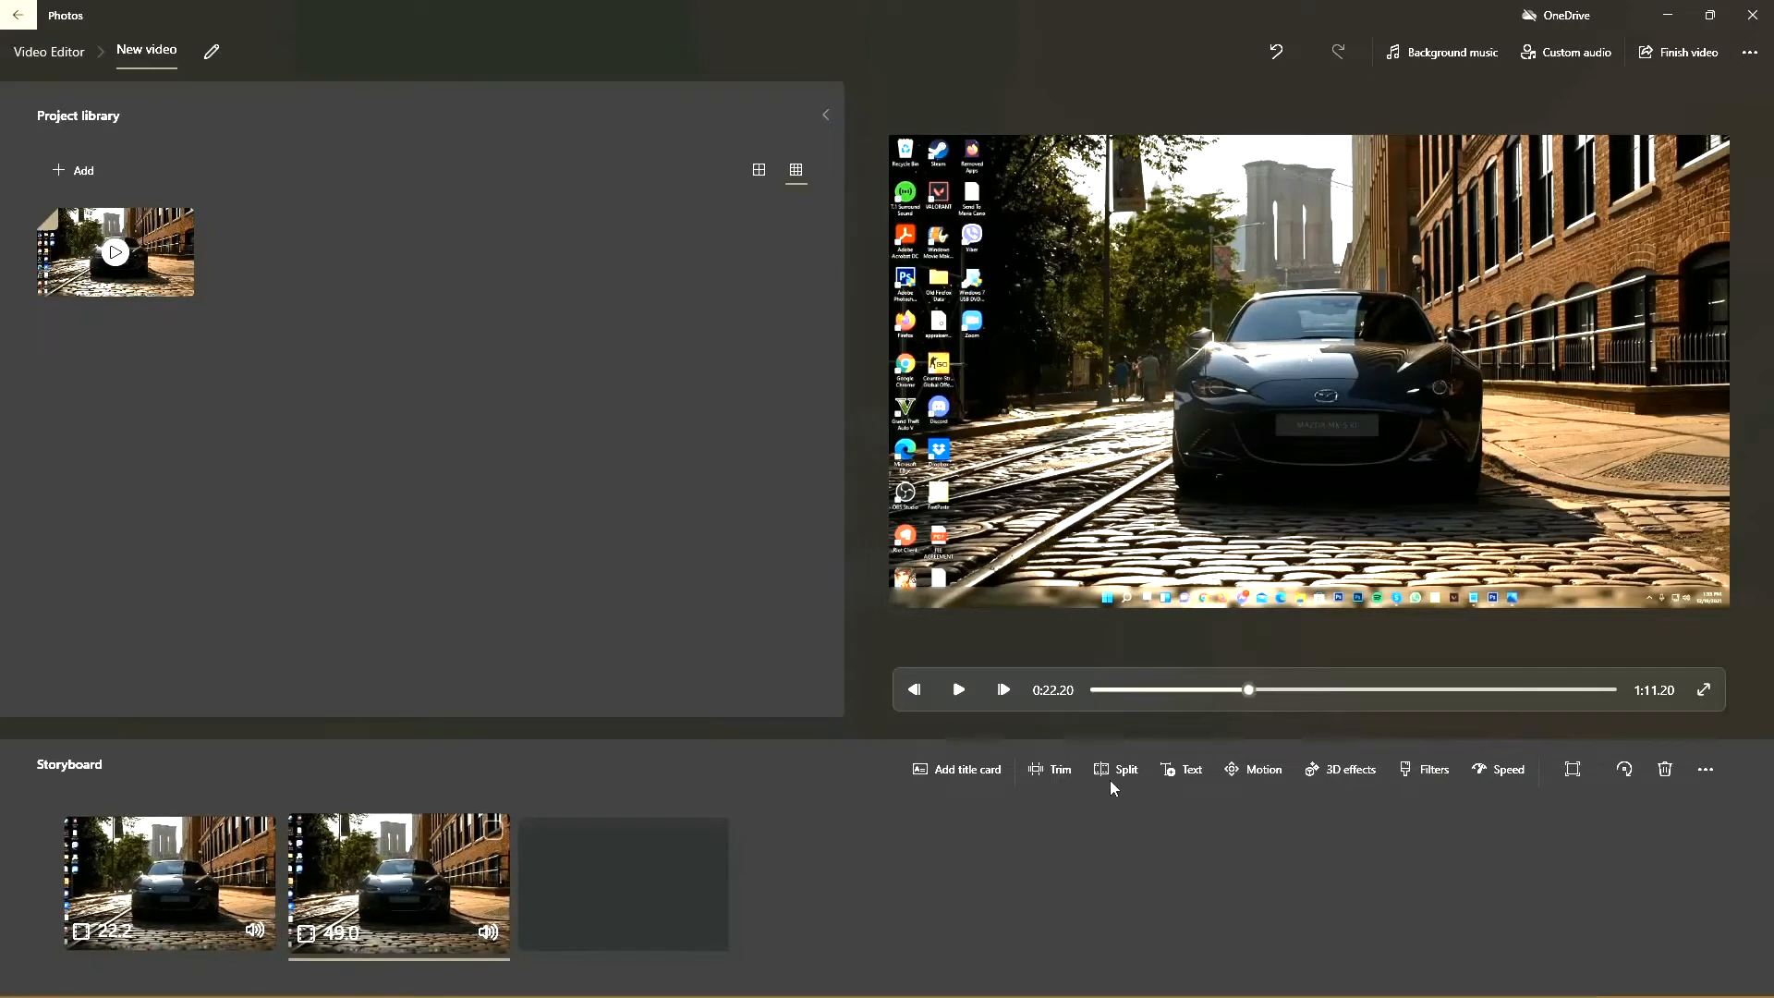
left_click(1191, 772)
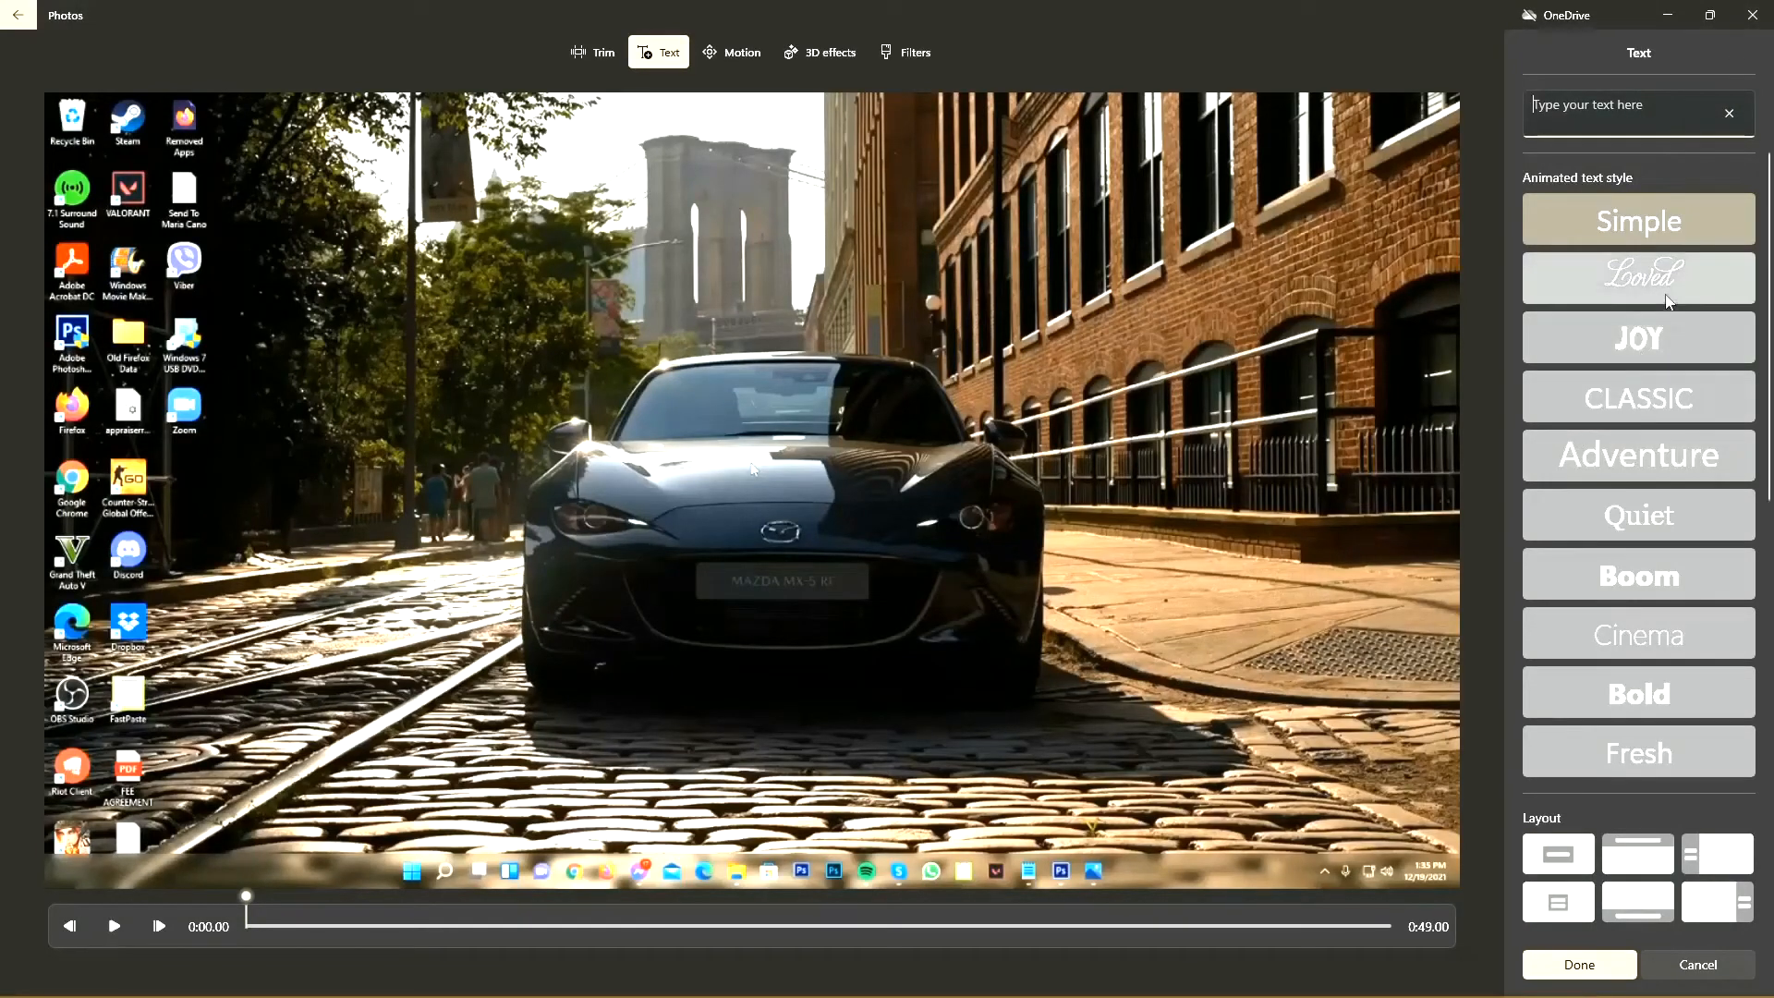
scroll(1674, 324, "down", 4)
scroll(1663, 277, "up", 5)
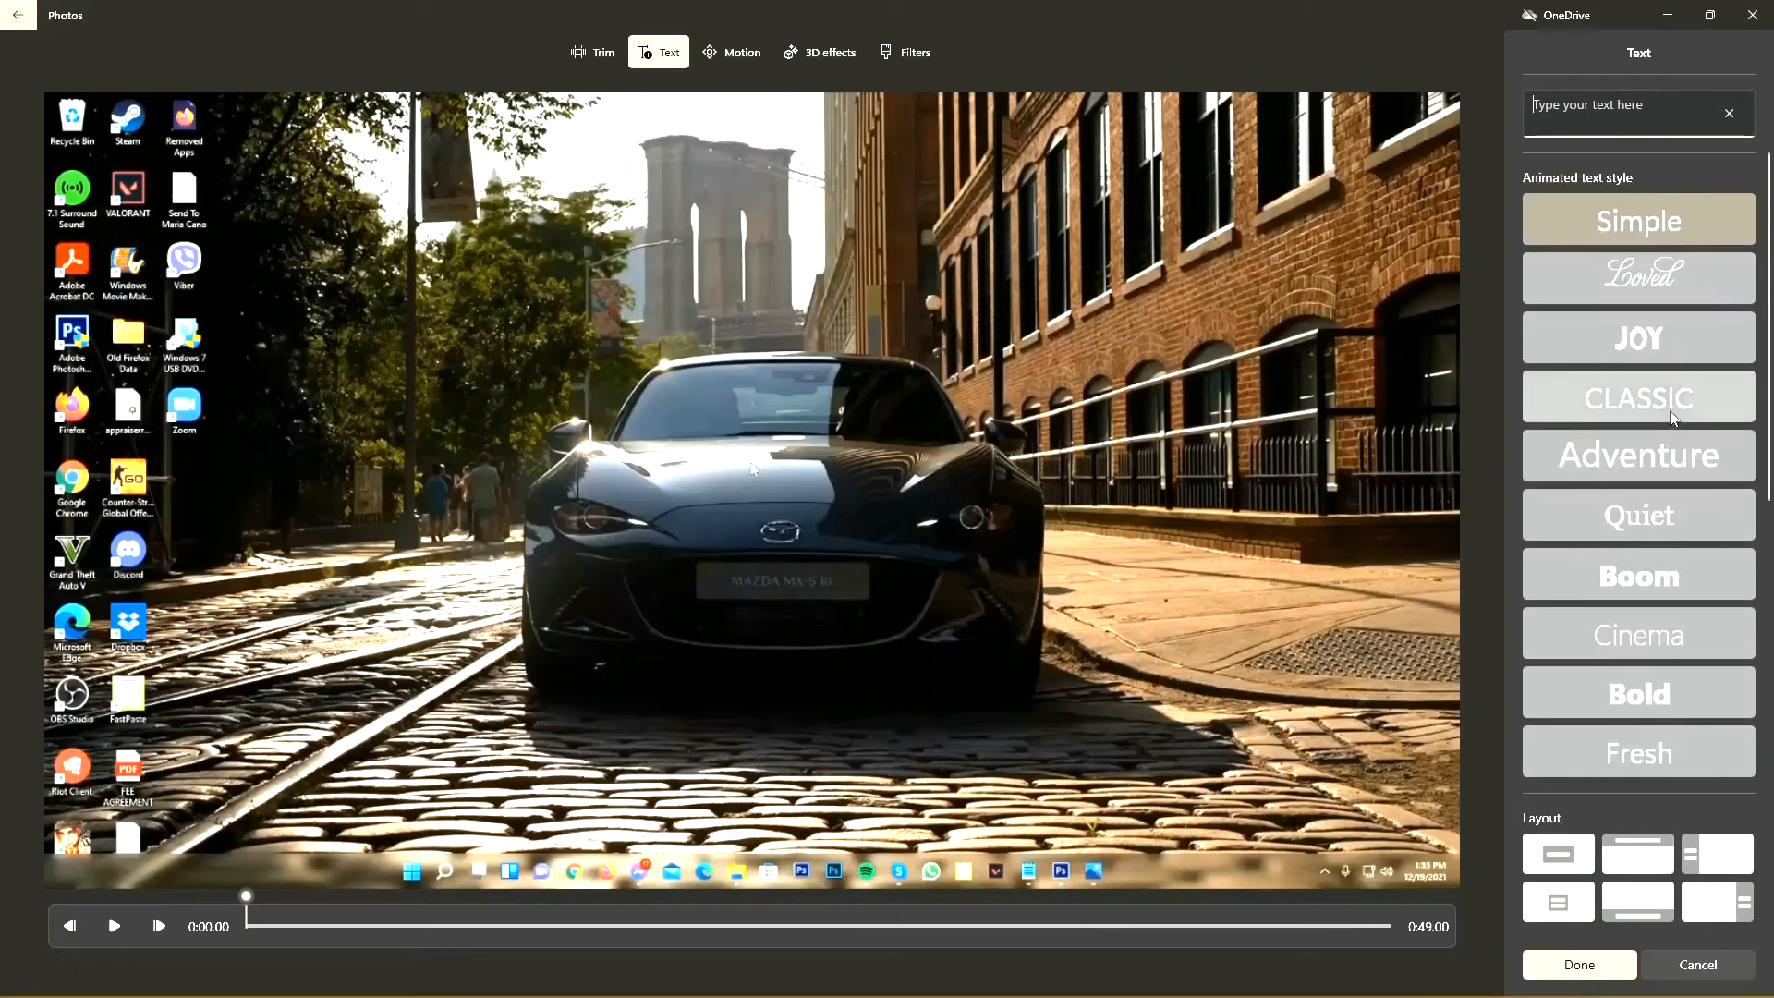
left_click(1638, 339)
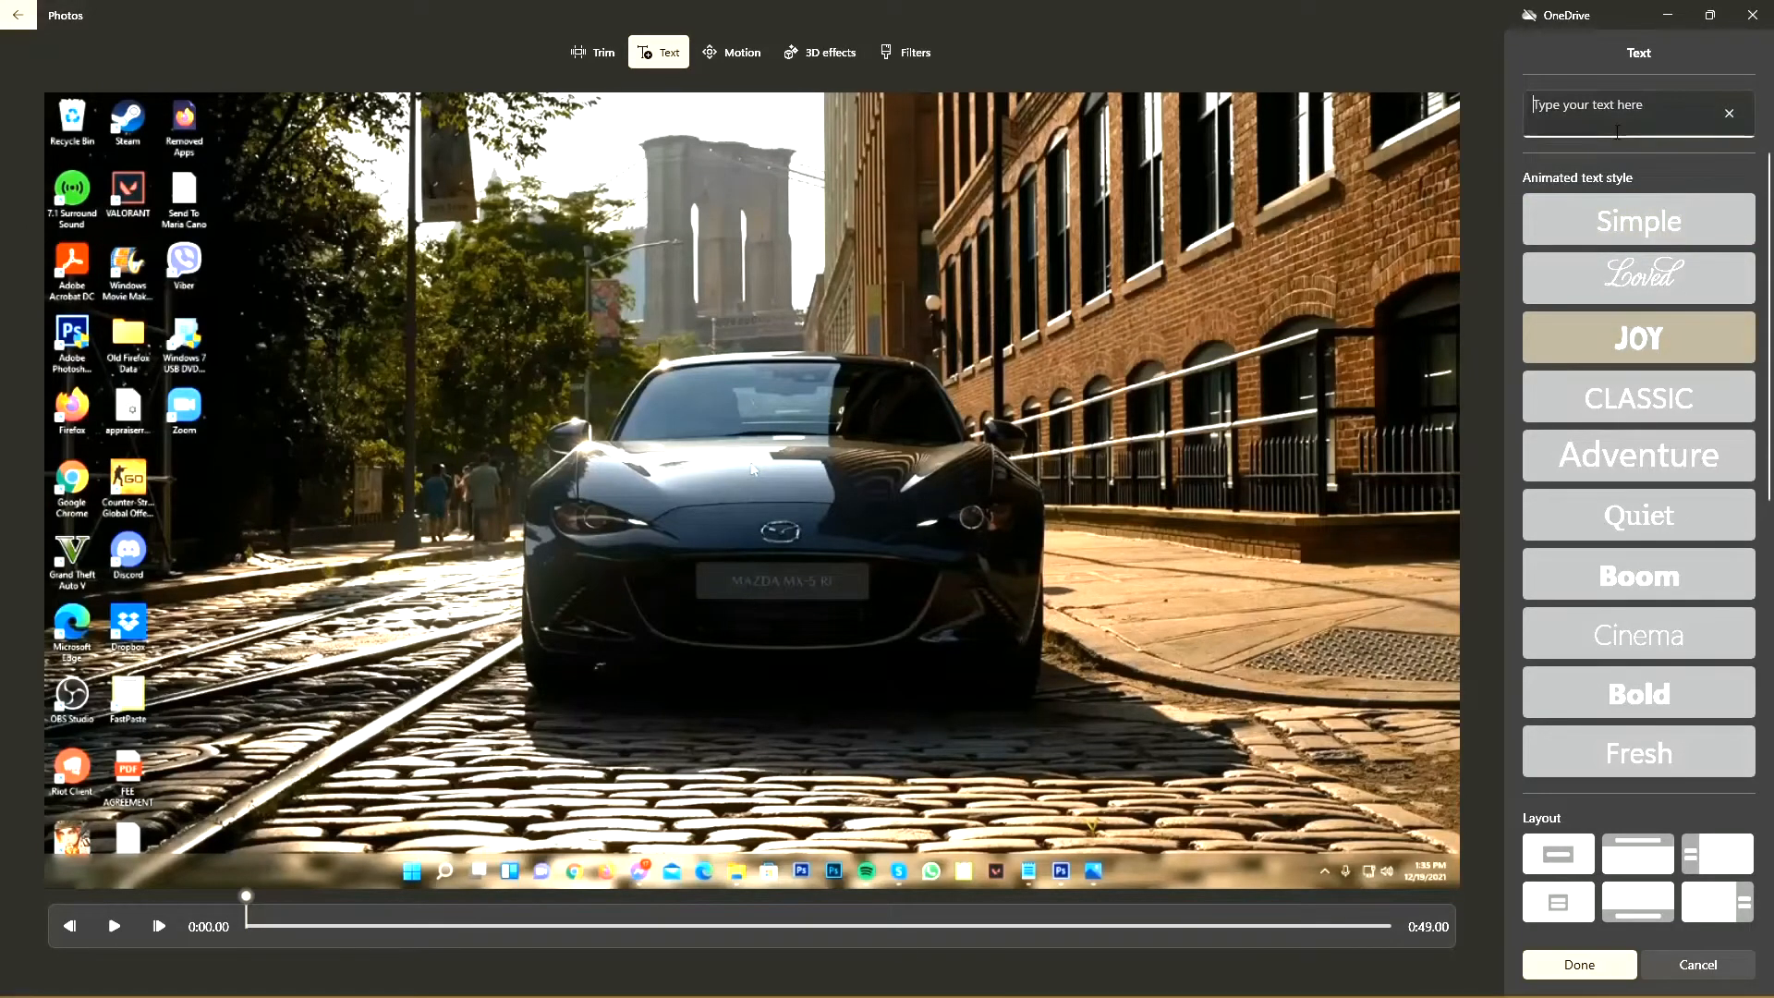
type("www.valorant.com")
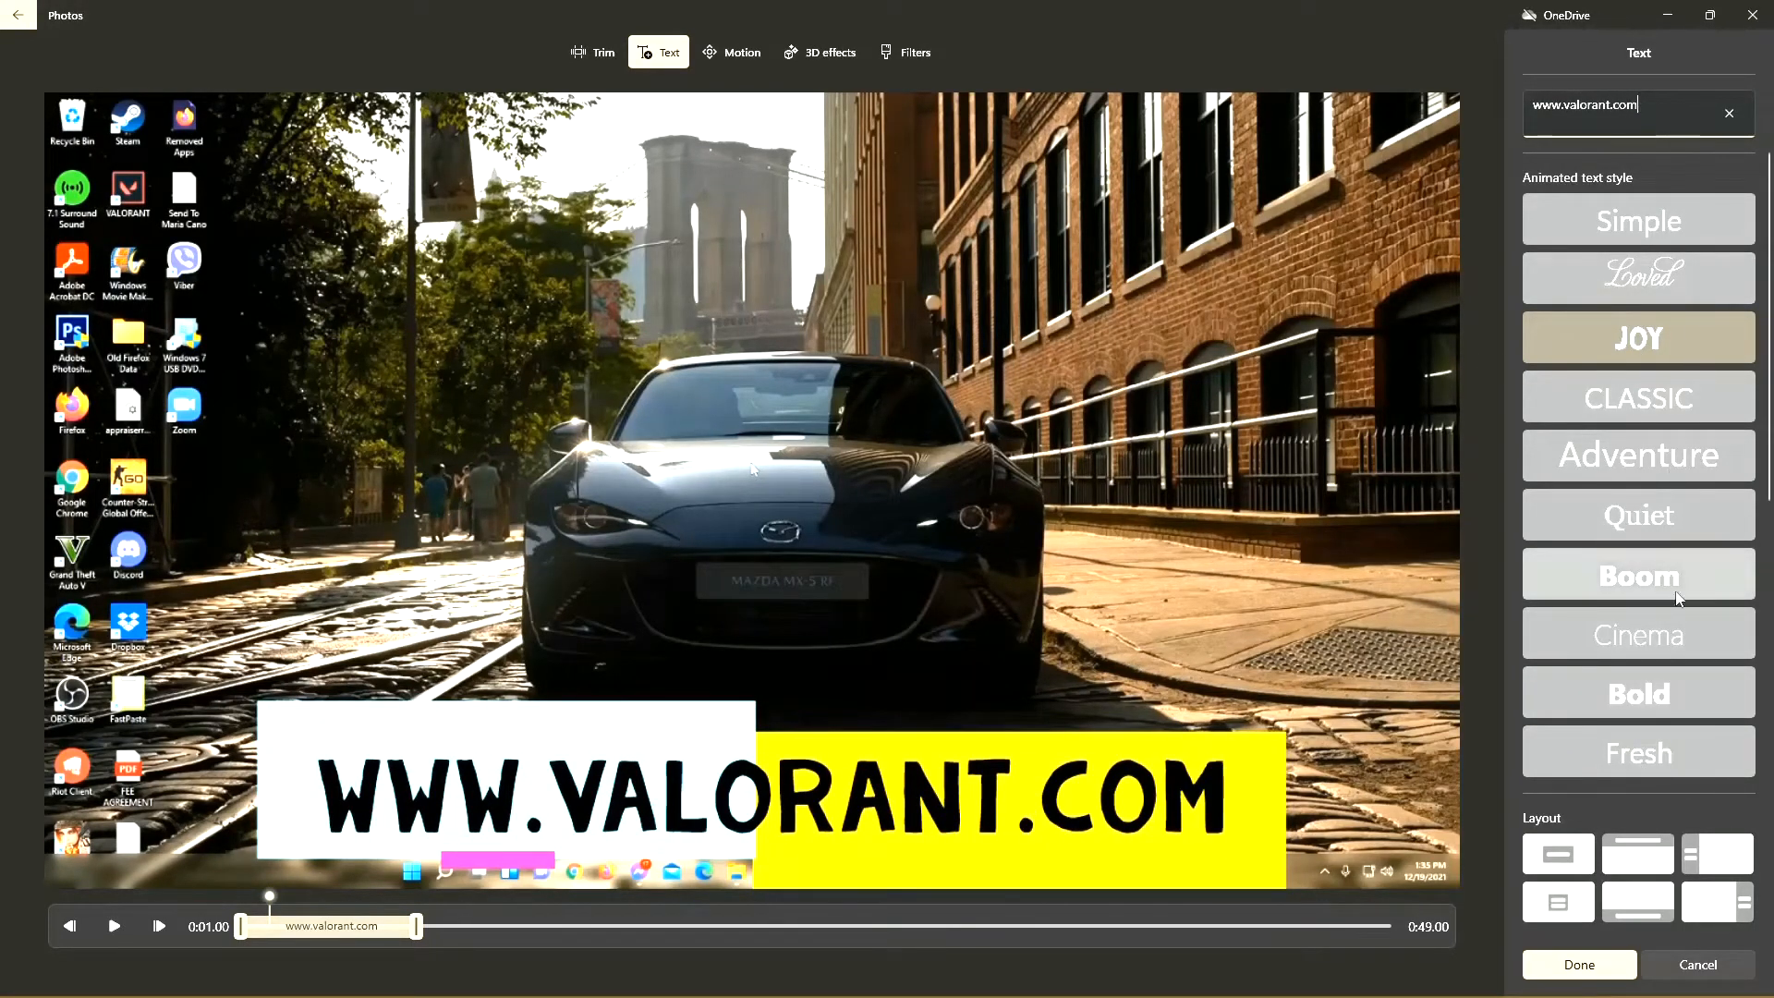
Step: Try different layouts on the caption, settling on the Simple animated text style with the Title 1 layout
scroll(1607, 647, "down", 3)
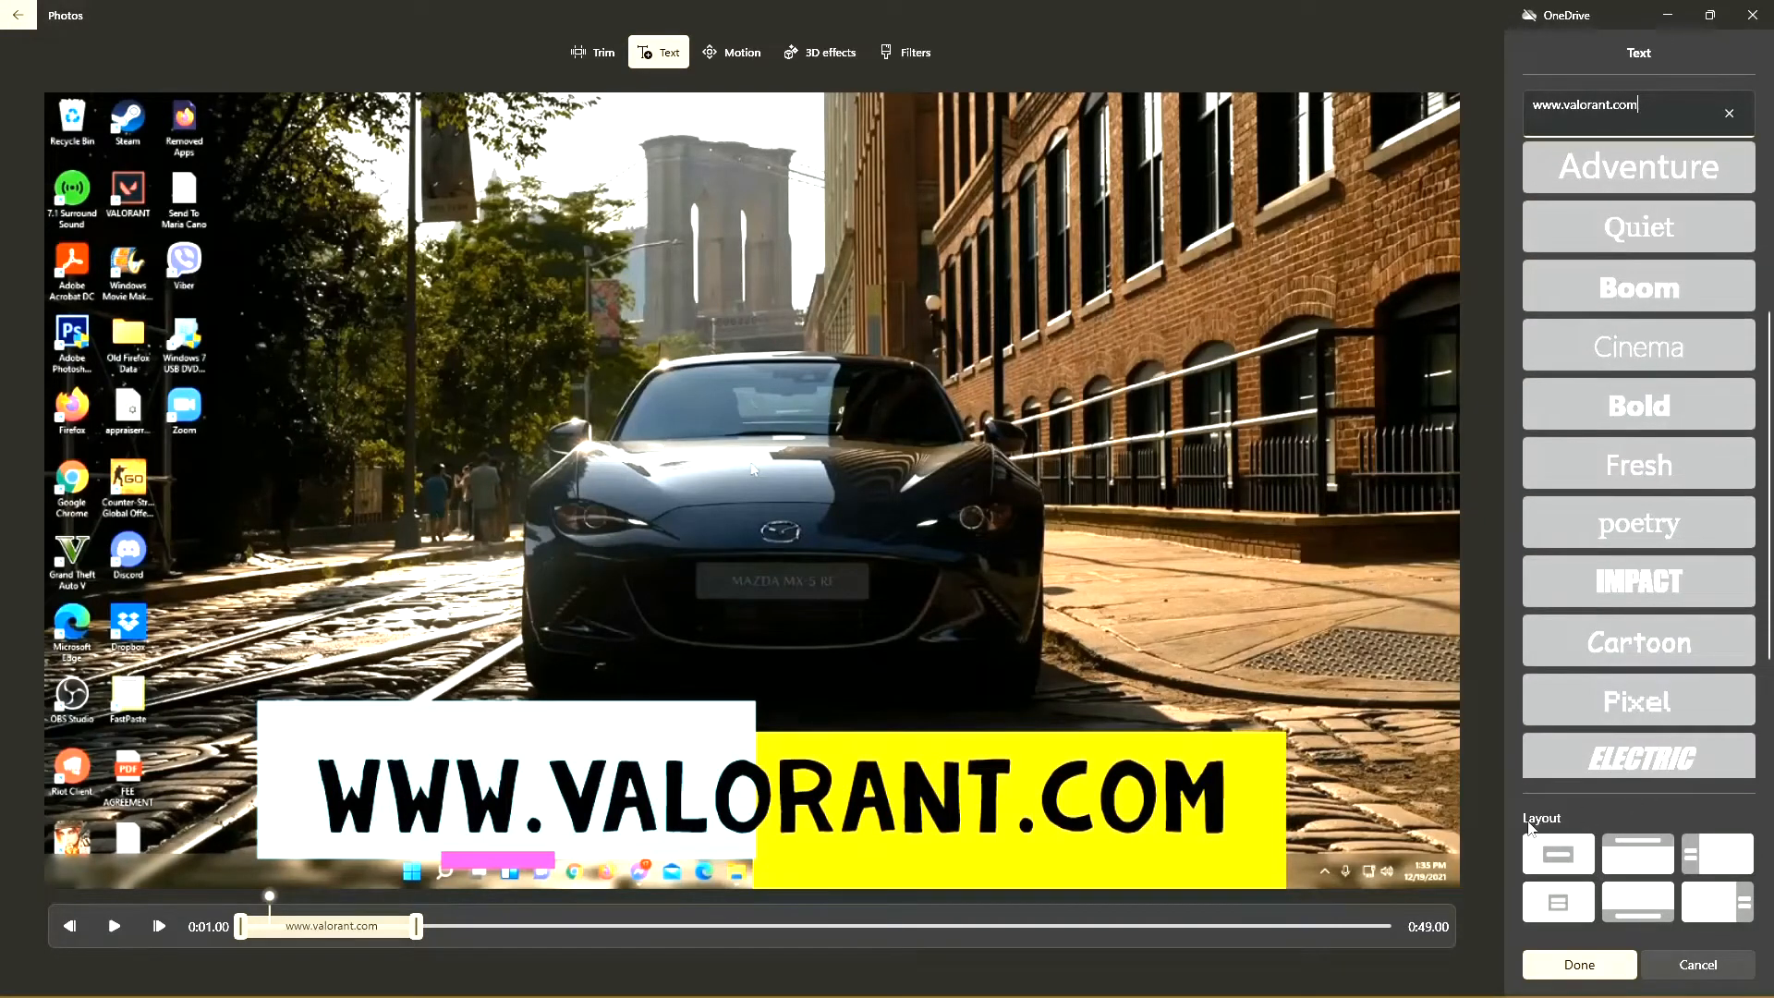
left_click(1559, 864)
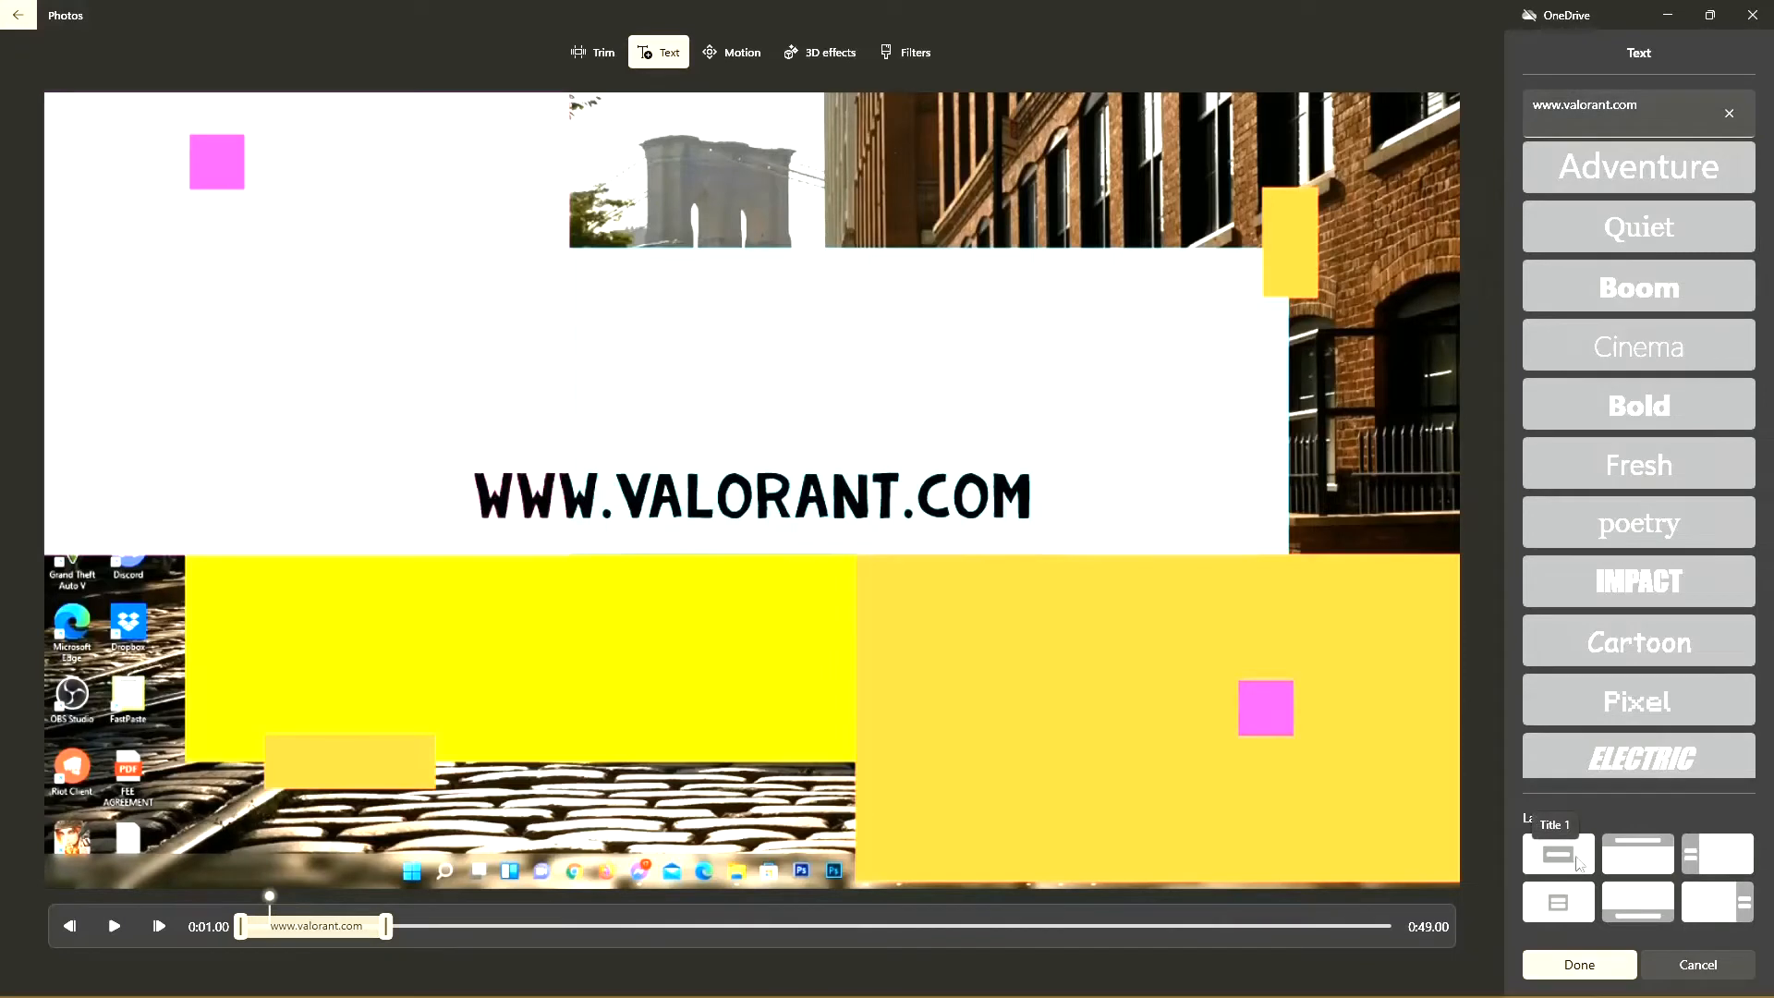
left_click(1640, 858)
scroll(1633, 477, "up", 4)
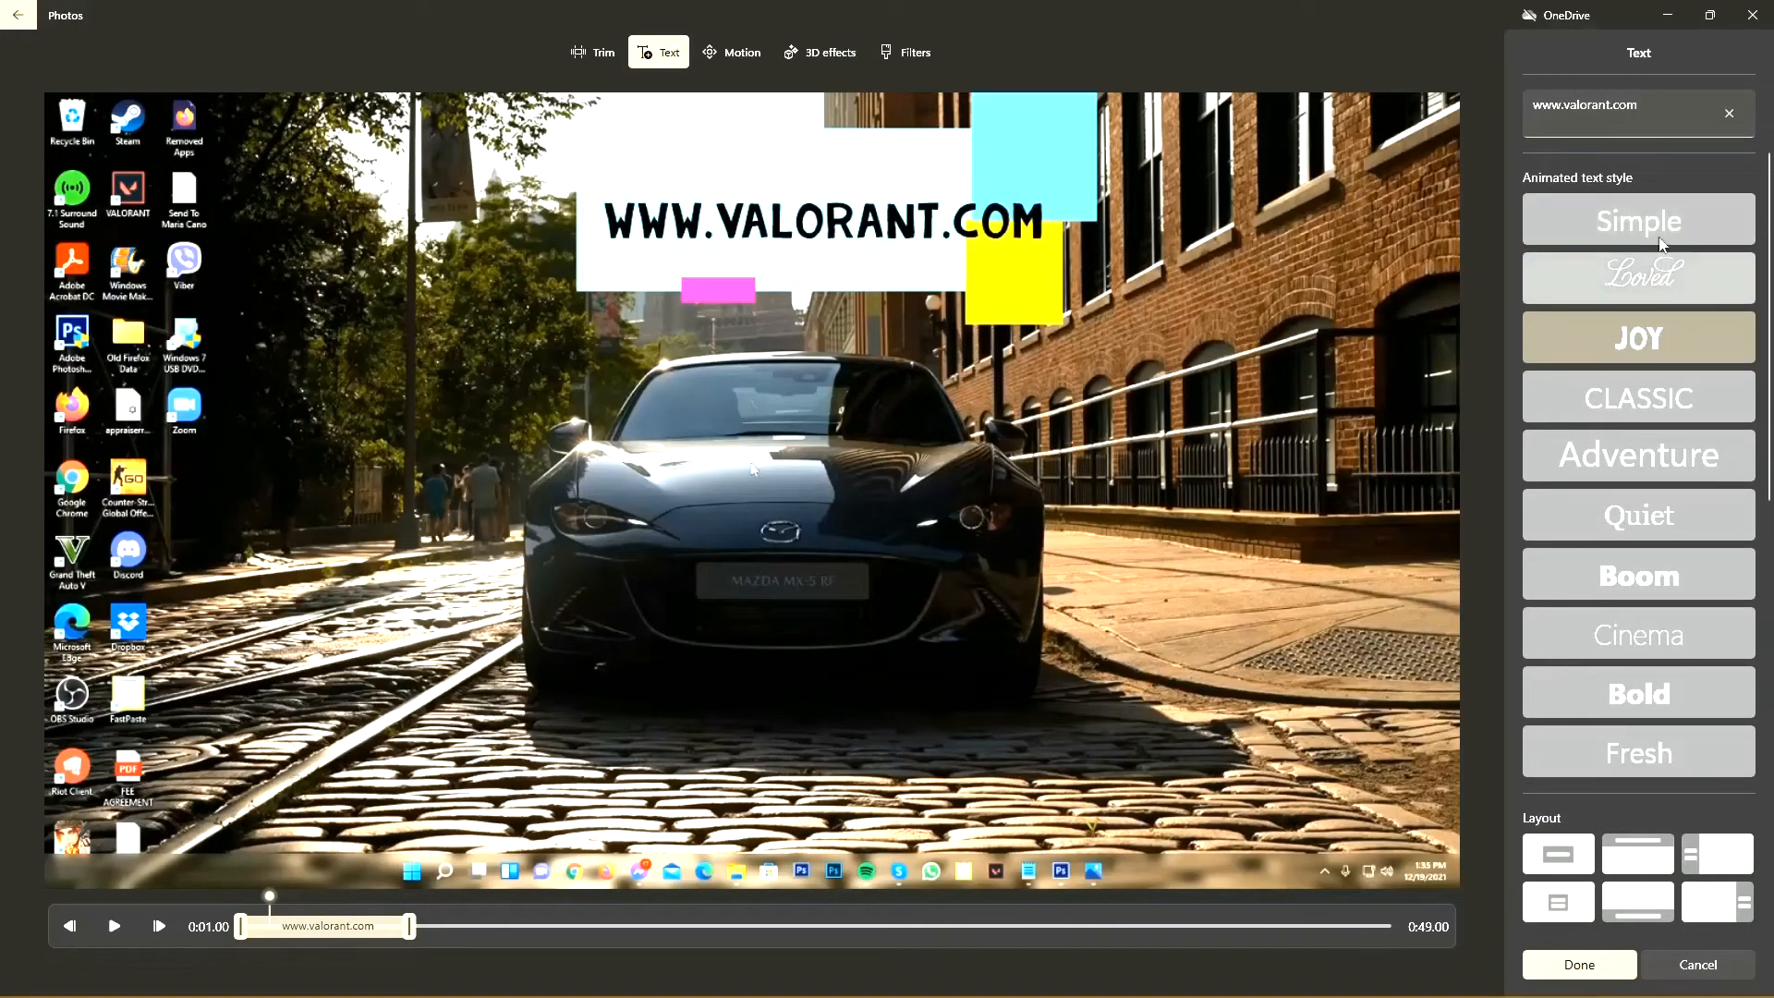
left_click(1663, 227)
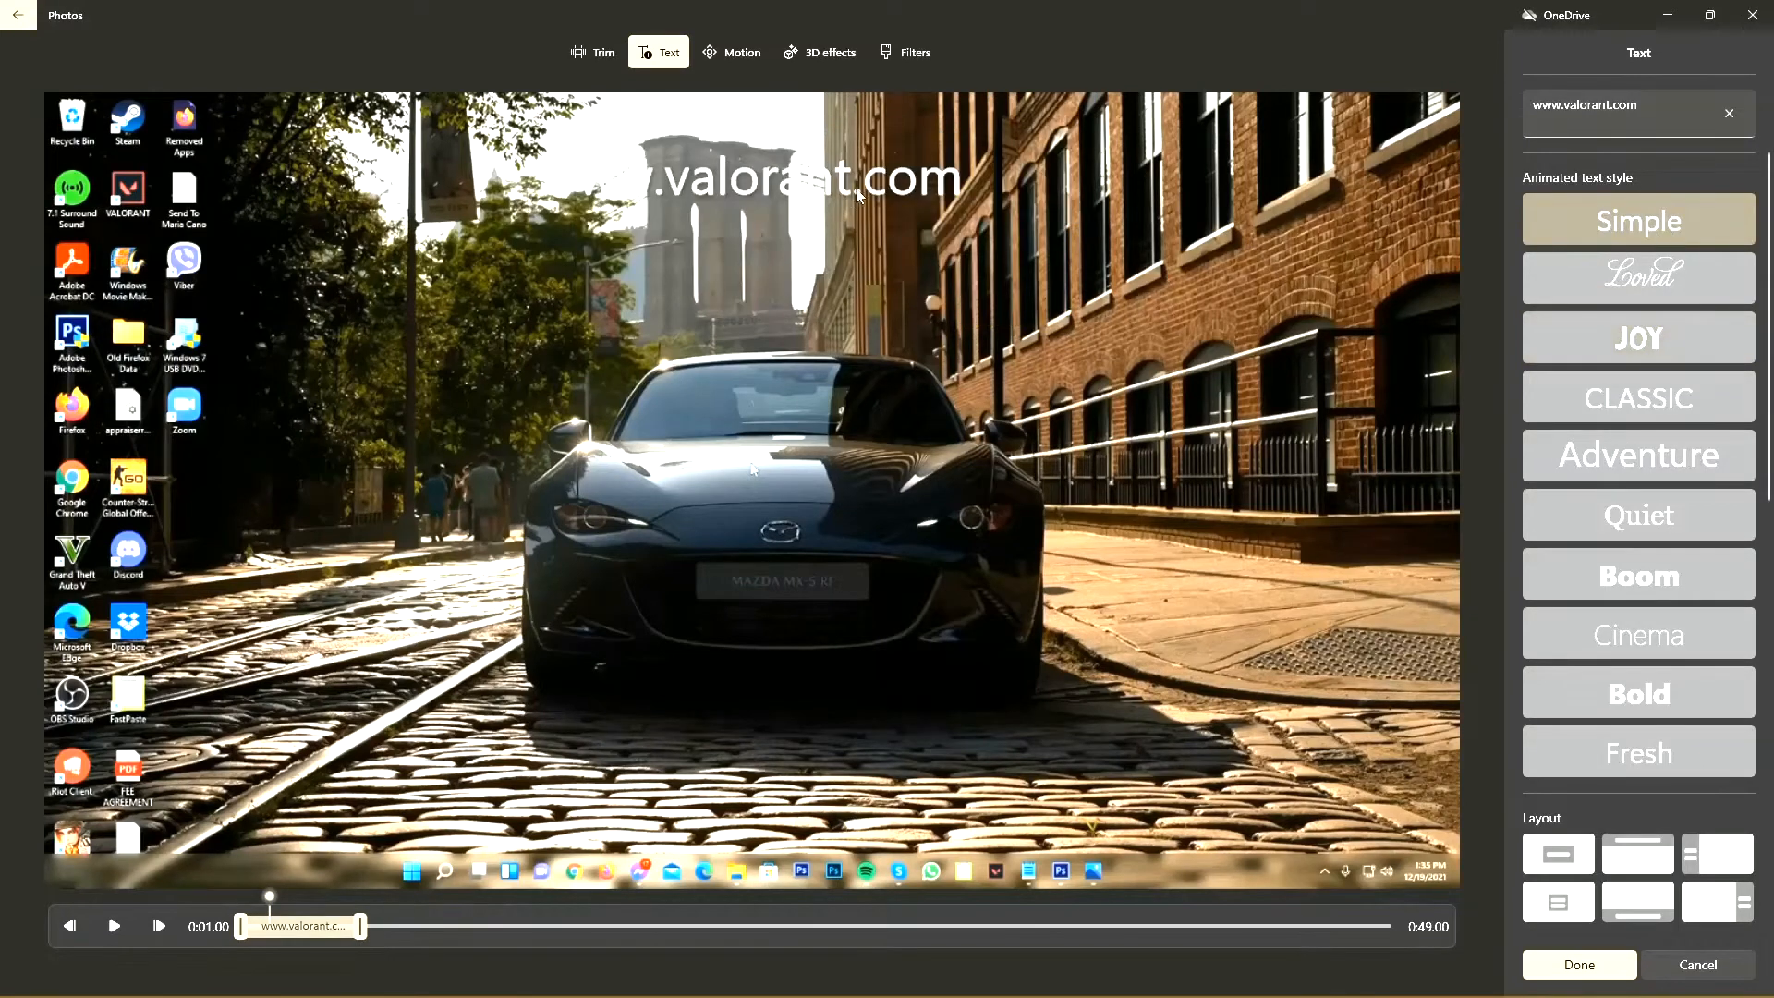
left_click(1557, 861)
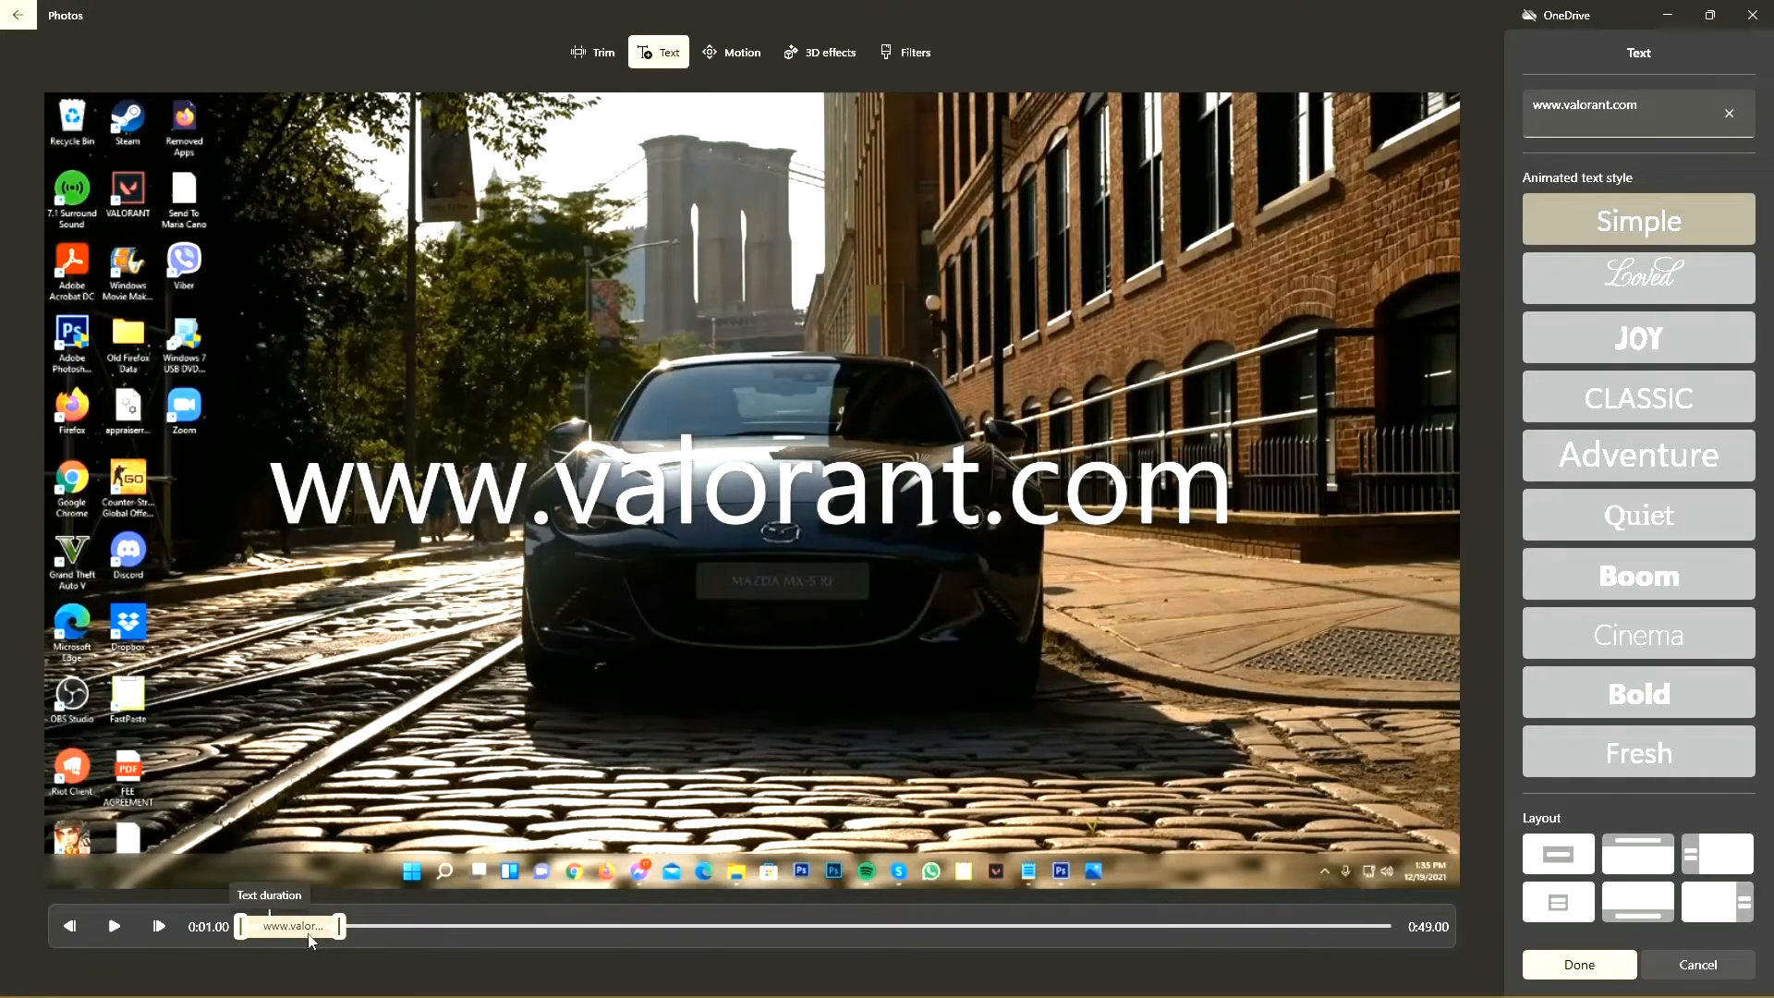
Step: Adjust the caption's duration and timing near the start of the second clip, and apply the text
left_click_drag(339, 927, 447, 933)
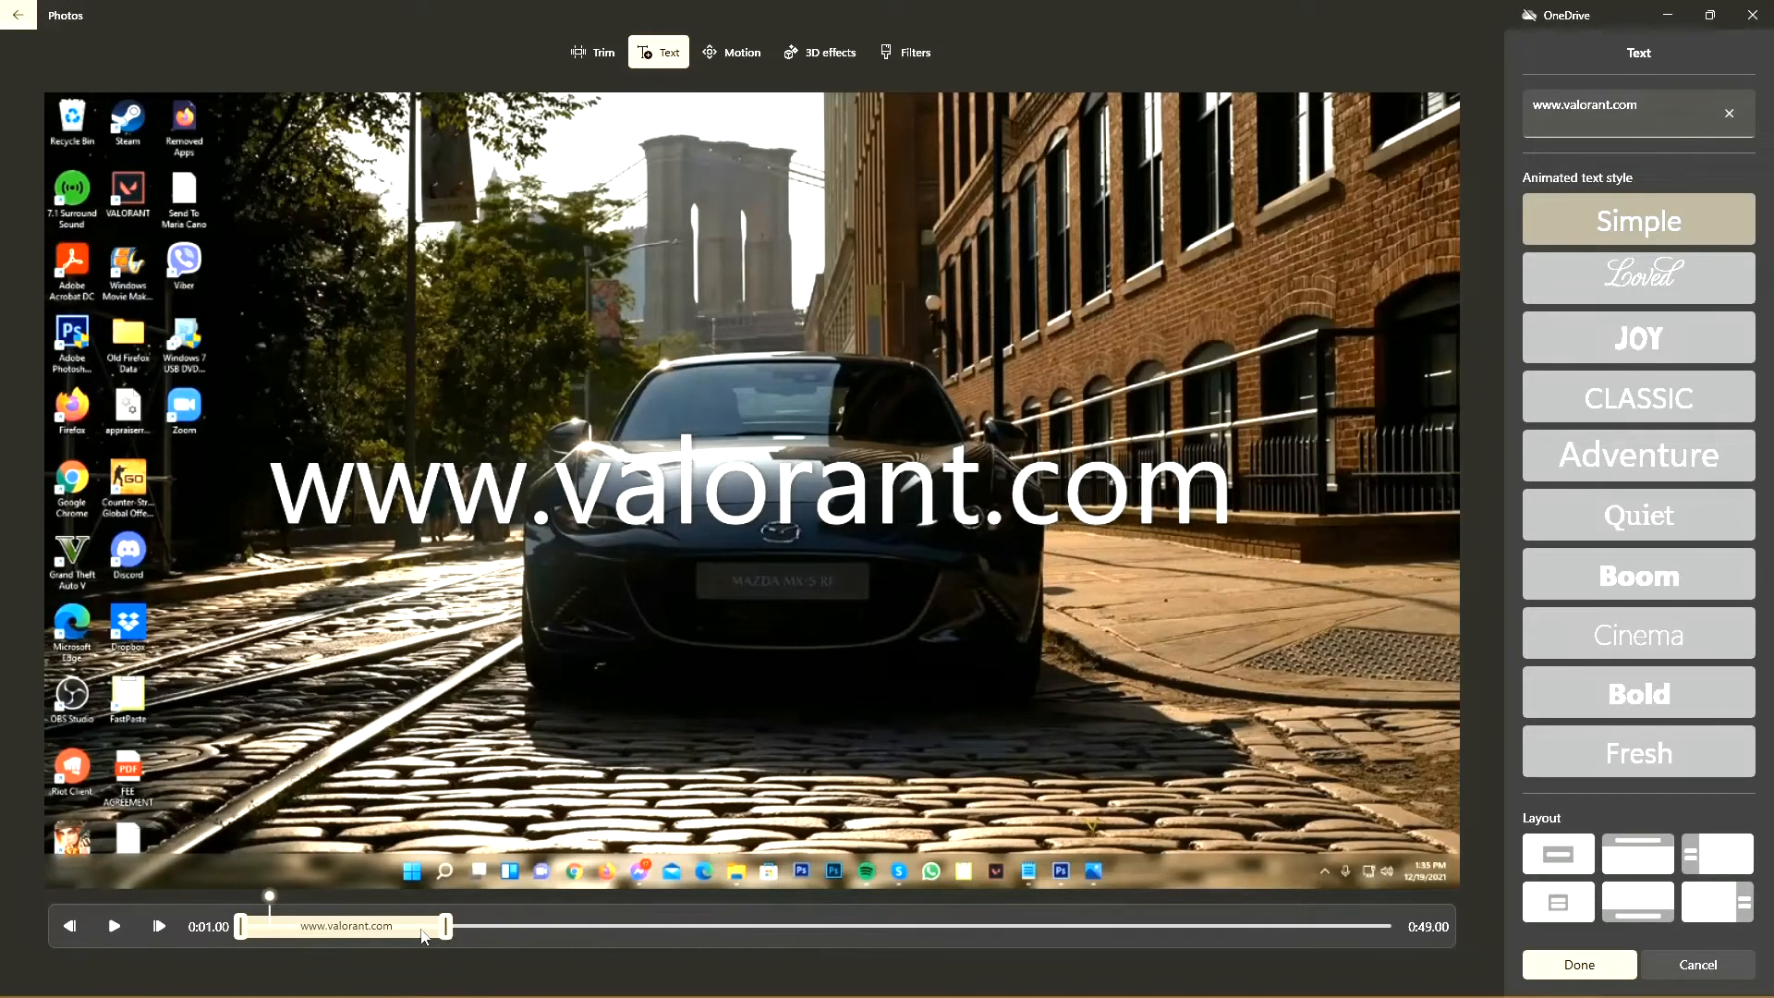
mouse_move(242, 933)
left_mouse_down()
mouse_move(377, 938)
mouse_move(266, 936)
left_mouse_up()
left_click_drag(390, 935, 325, 928)
left_click(1580, 965)
Step: Play the project around the split between the two clips to check how the caption appears
left_click(958, 689)
left_click(1236, 691)
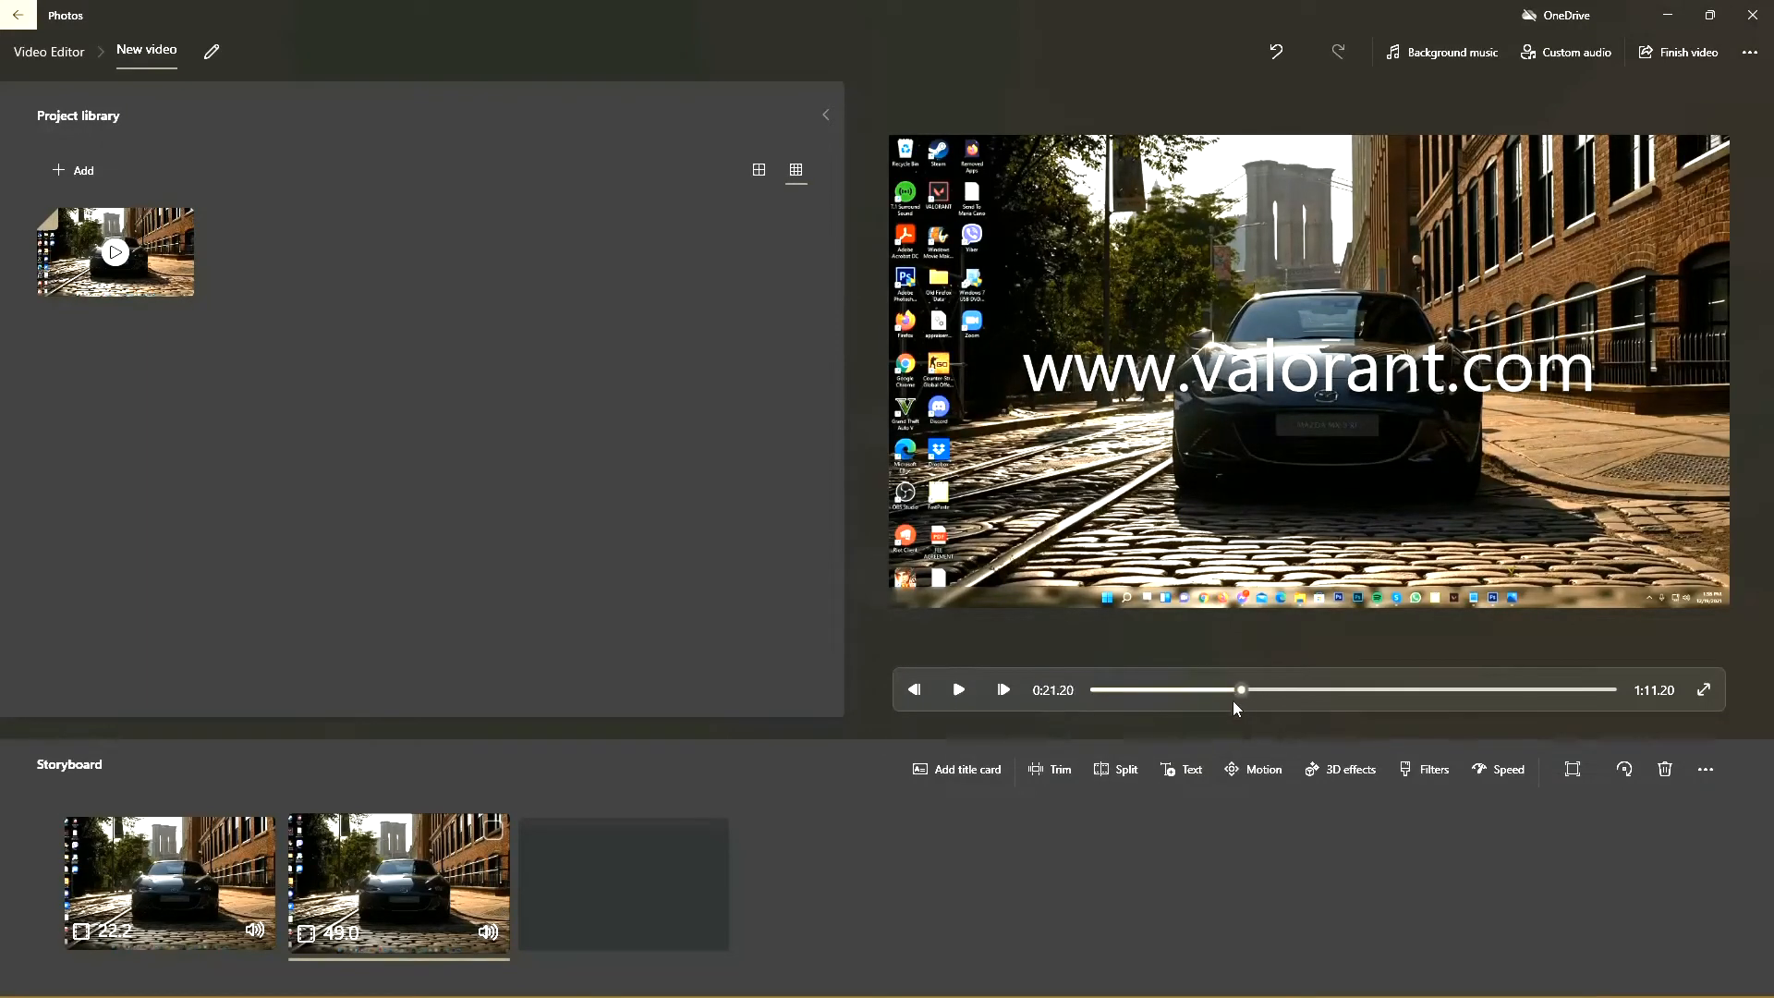
left_click(958, 690)
left_click(958, 690)
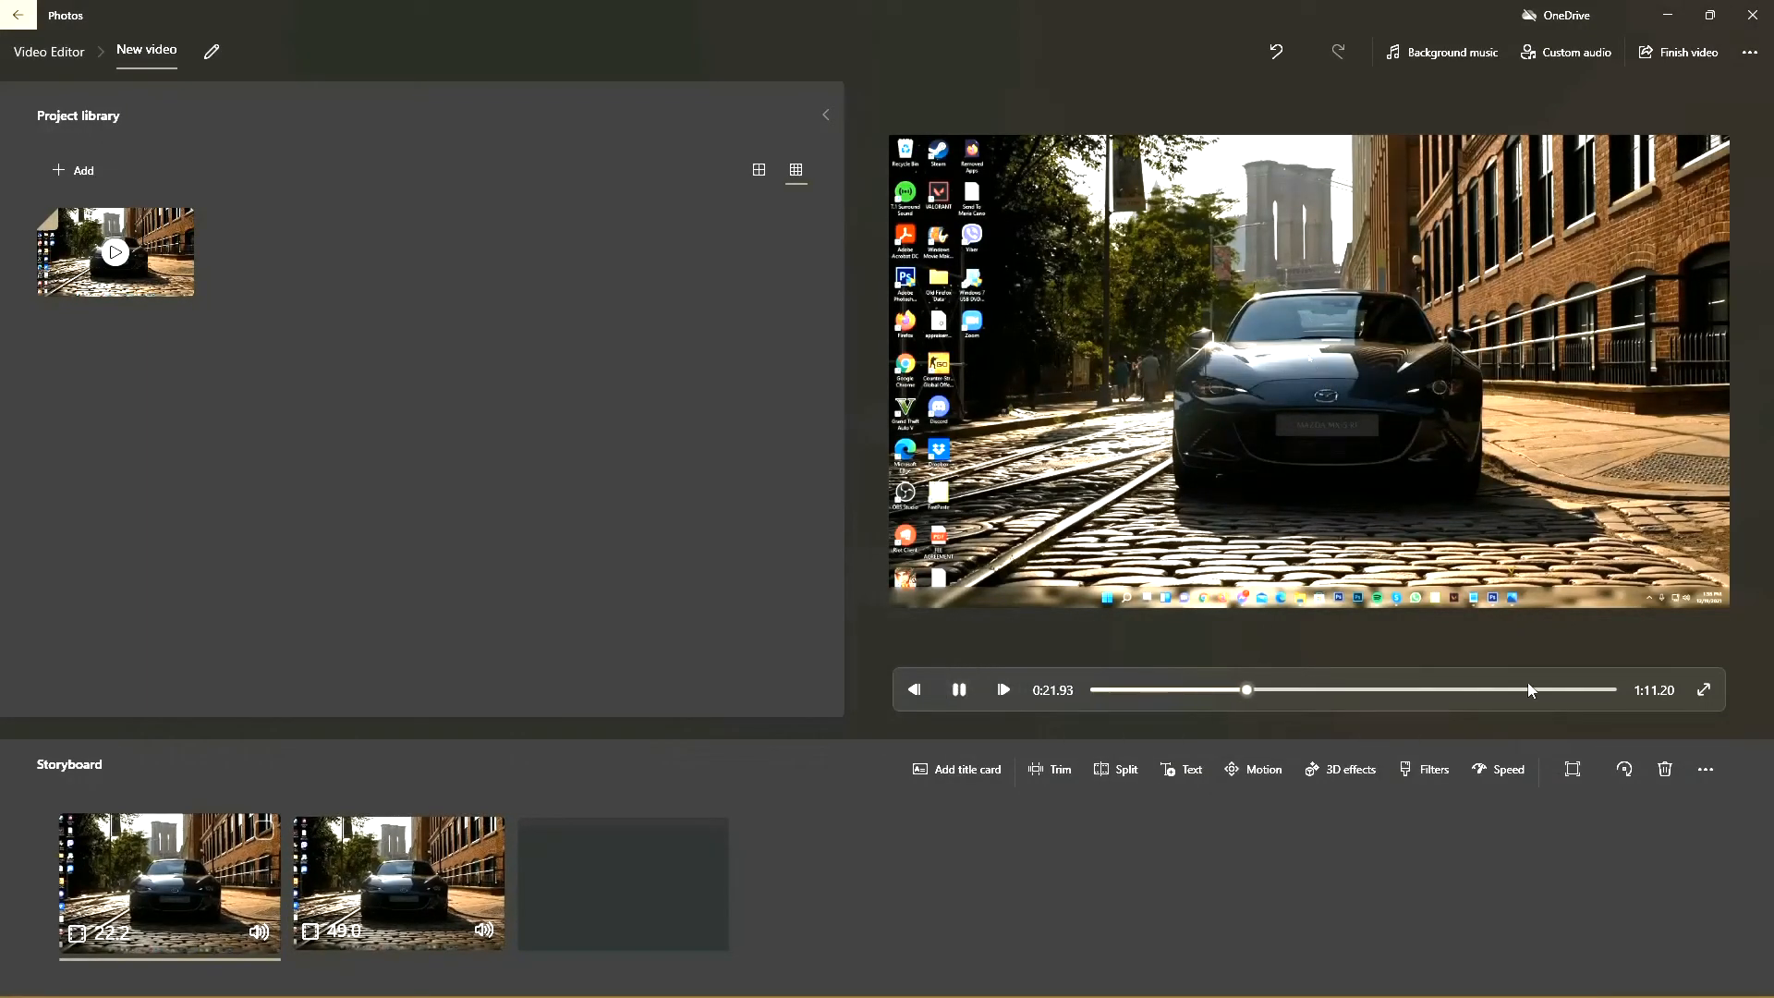
left_click(960, 690)
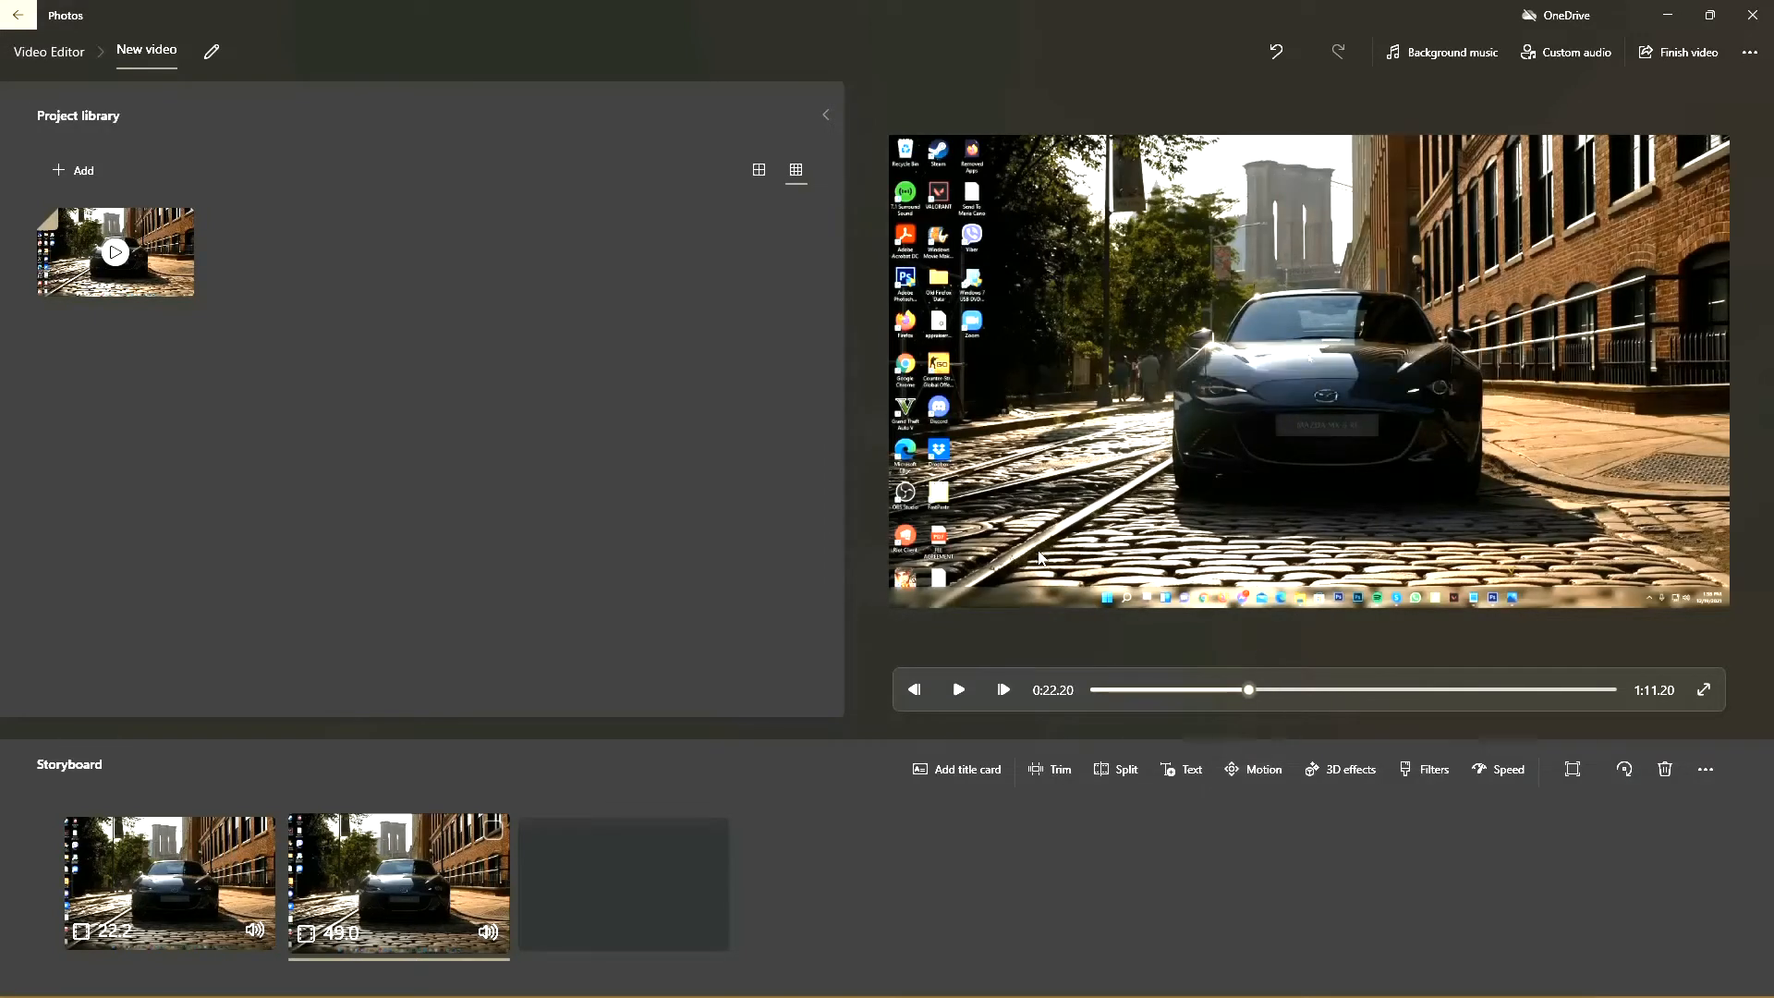
Step: Try the Zoom out center, Zoom in right and Zoom out left motion effects on the second clip, and discard the change
left_click(1253, 771)
left_click(1678, 189)
left_click(1587, 245)
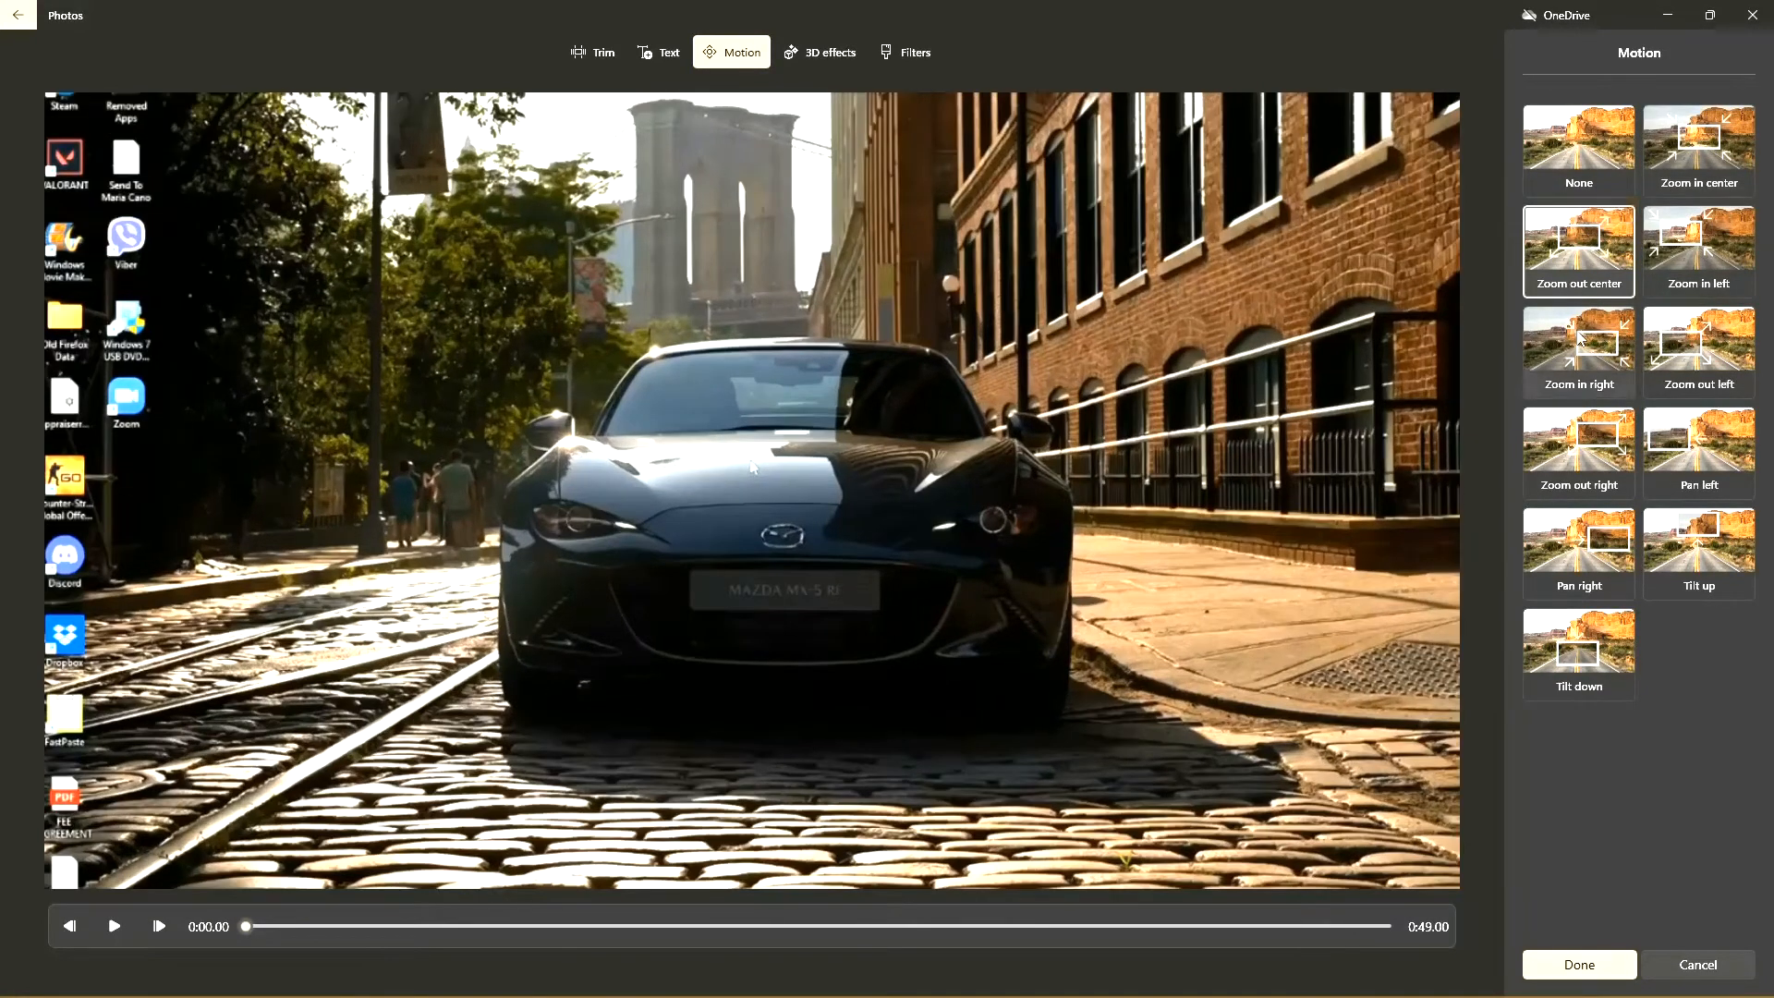
left_click(1580, 340)
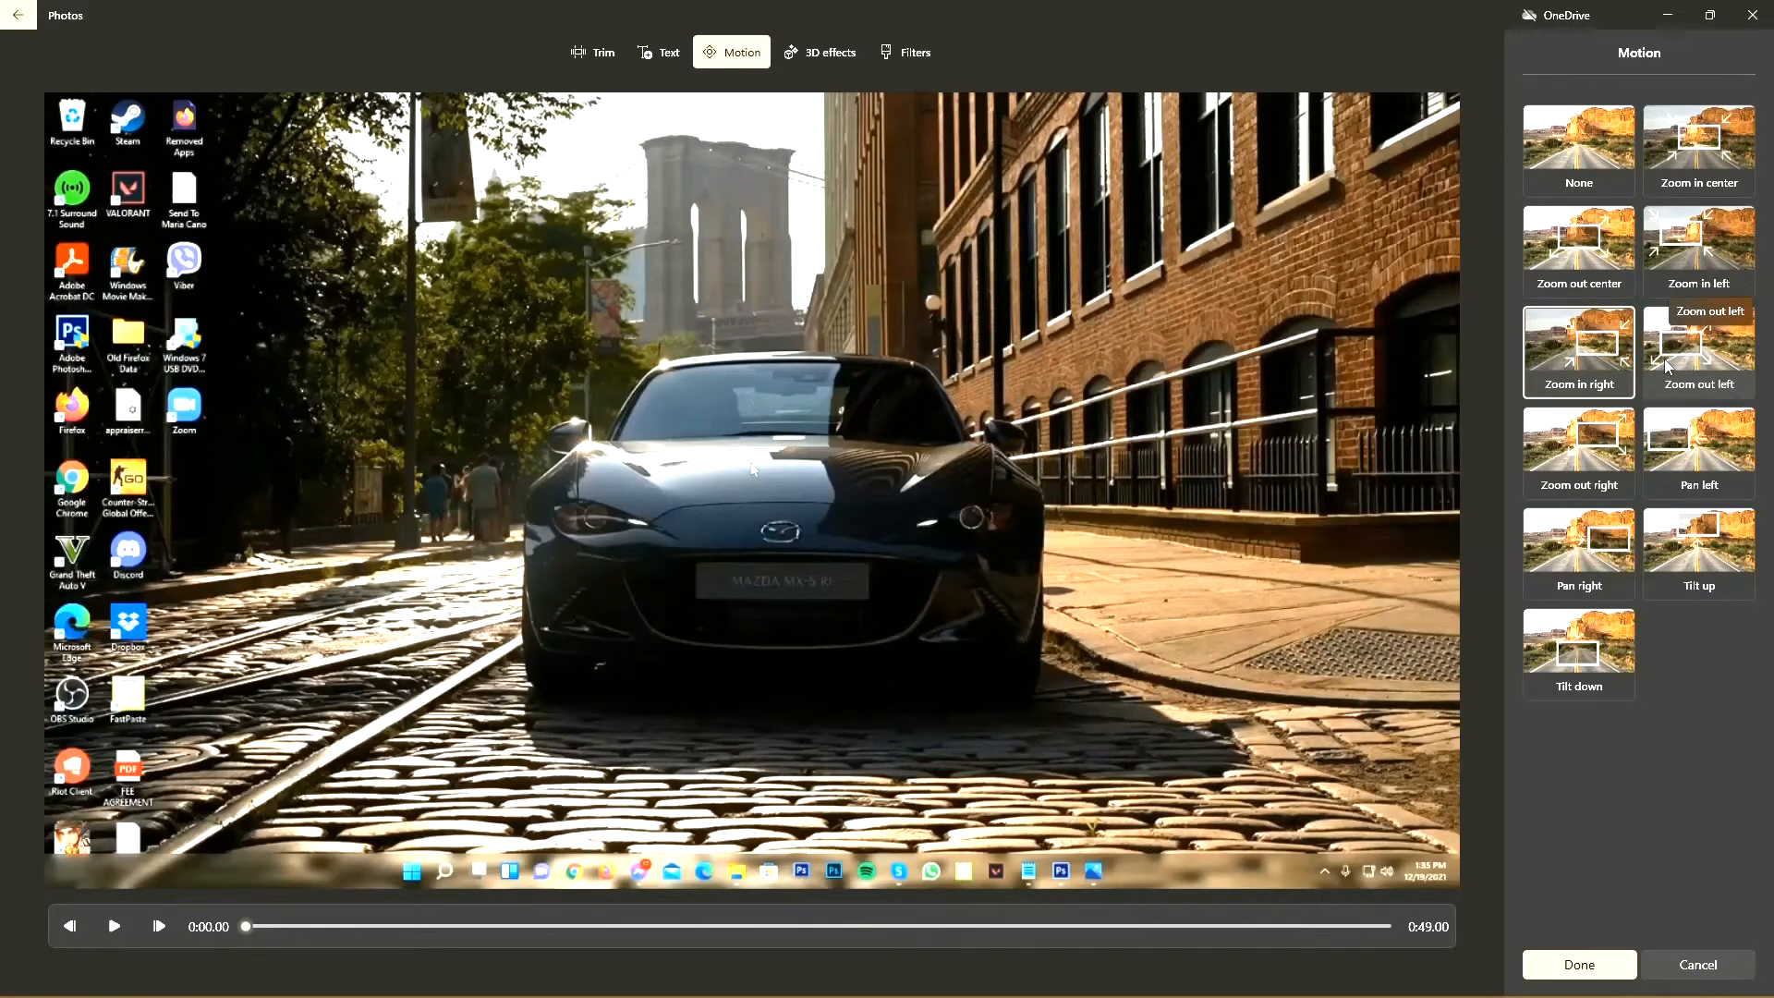
left_click(1668, 361)
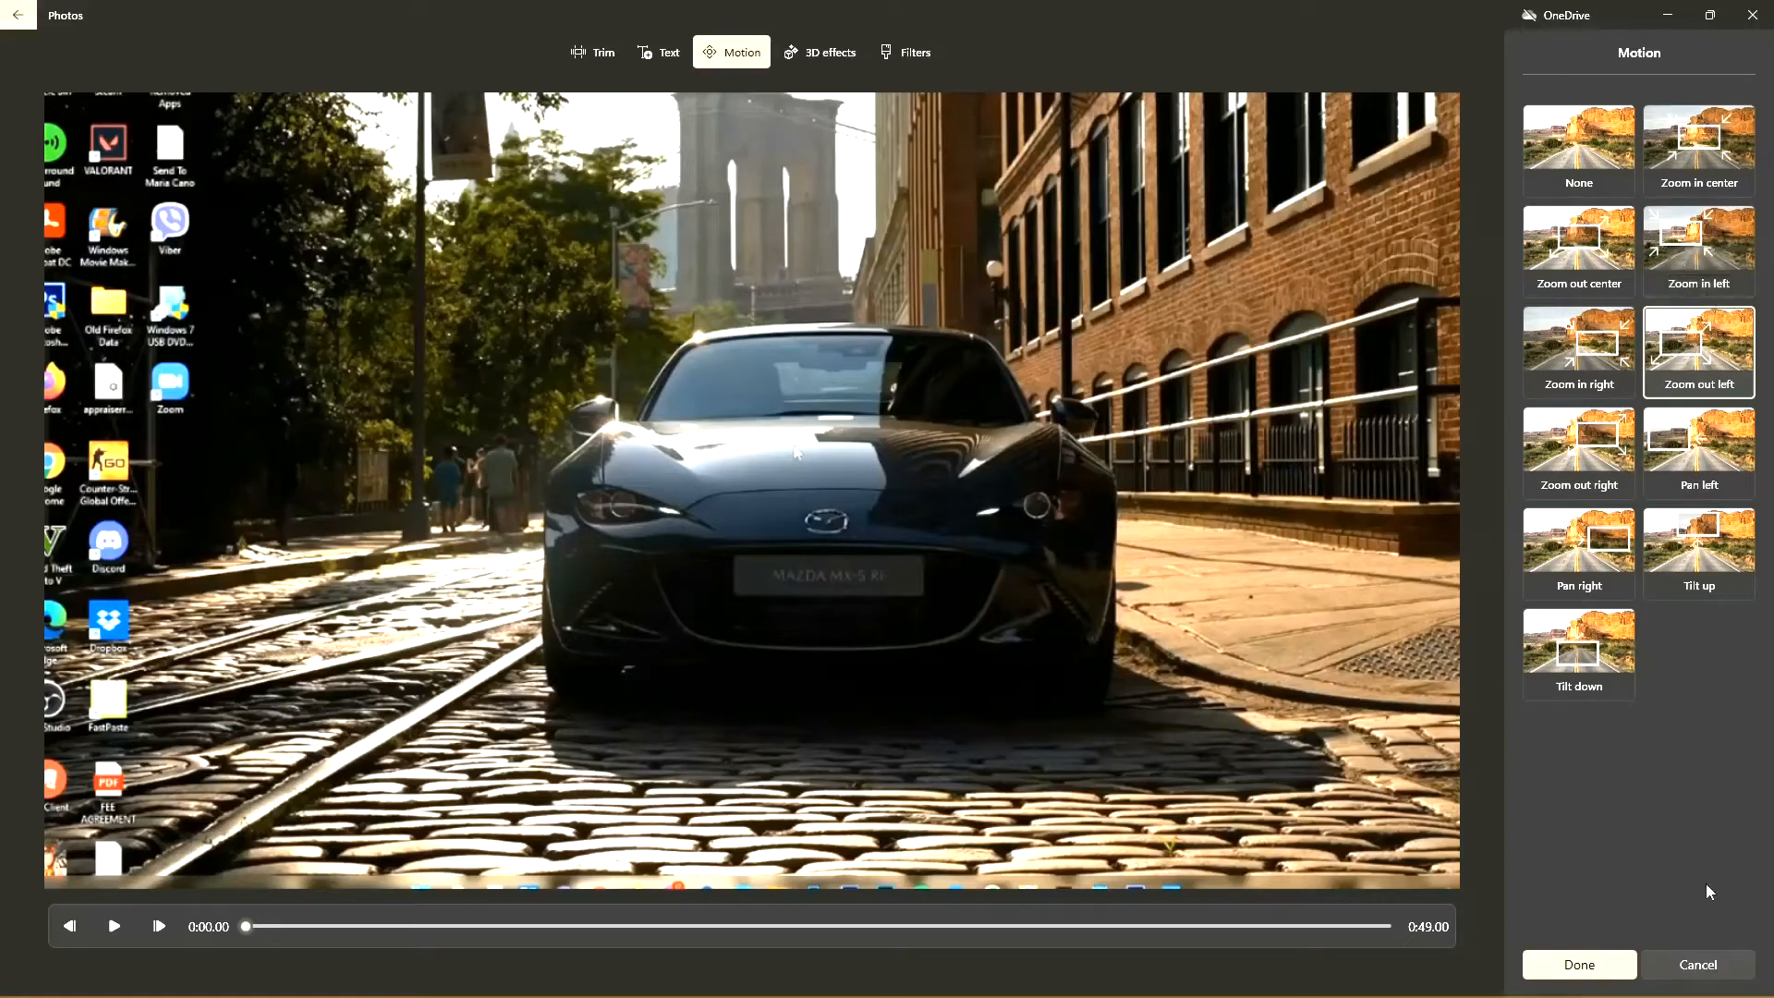
left_click(1689, 965)
left_click(852, 545)
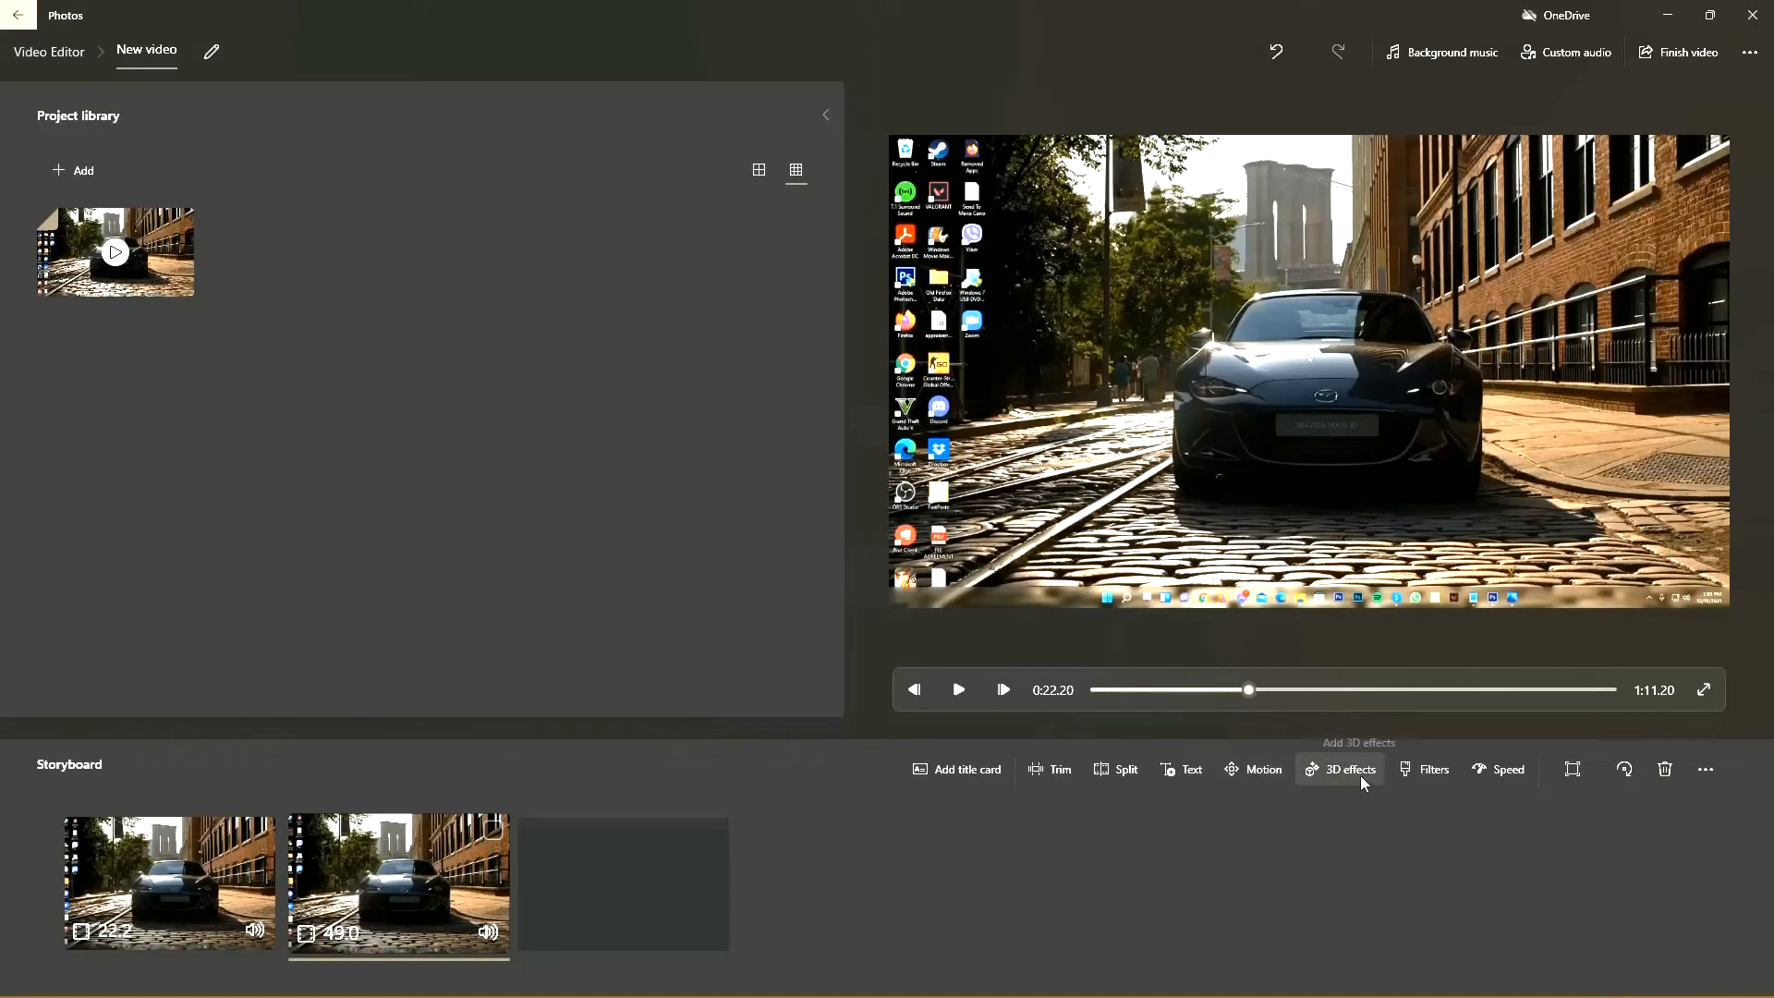
Step: Add the Aurora 3D effect to the second clip, dismiss the tip and try adjusting the effect's volume
left_click(1357, 776)
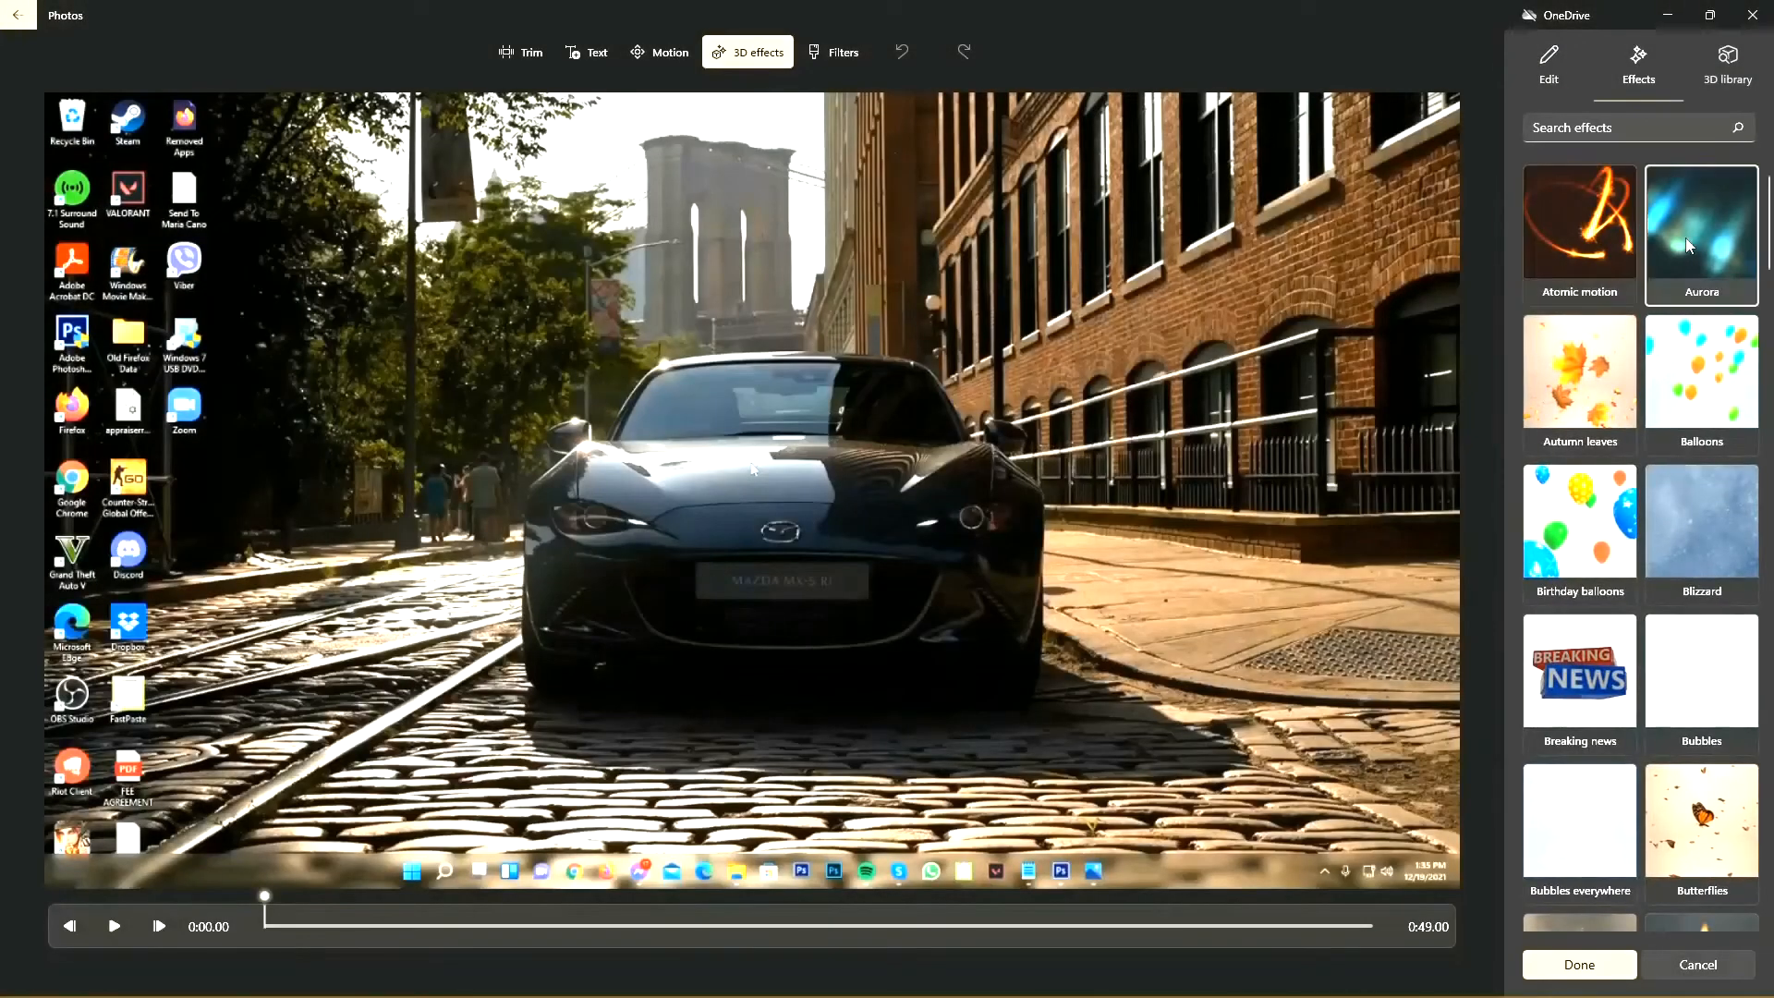
left_click(1702, 236)
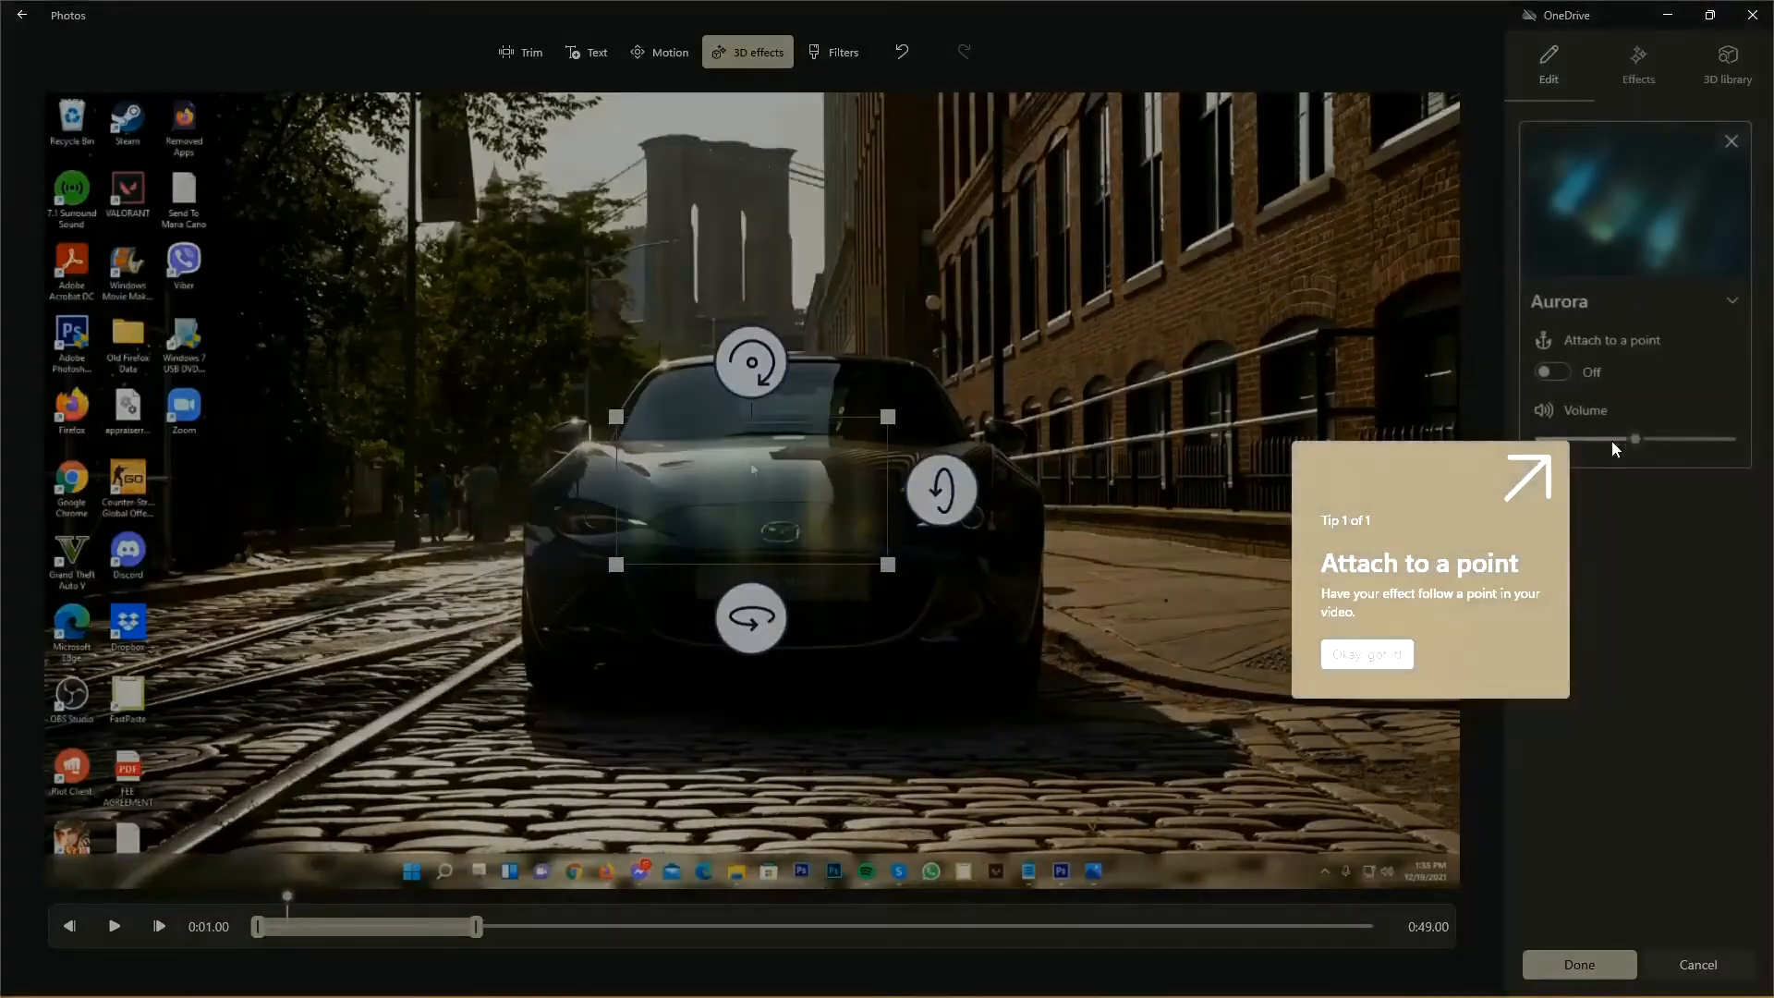
left_click(1369, 655)
left_click_drag(1641, 446, 1603, 443)
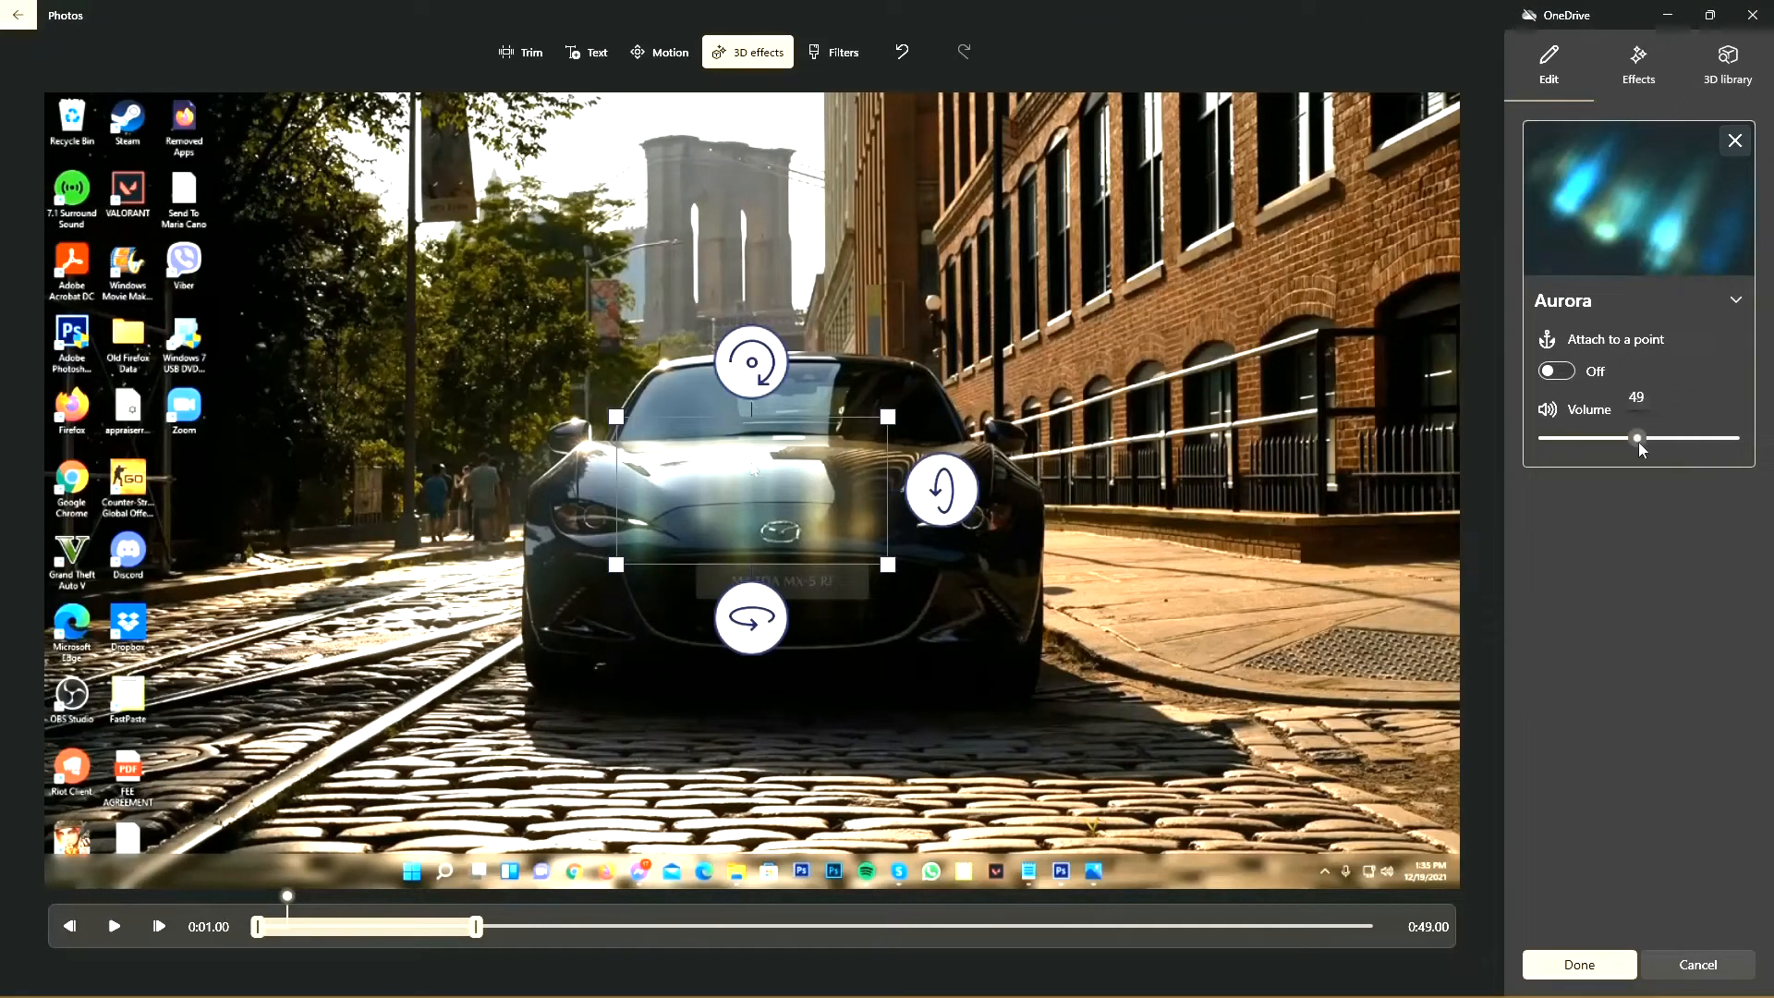
Step: Enlarge and reposition the Aurora effect so it covers nearly the whole video frame, and adjust its volume
left_click_drag(841, 500, 809, 452)
left_click_drag(855, 515, 1432, 804)
left_click_drag(584, 367, 63, 115)
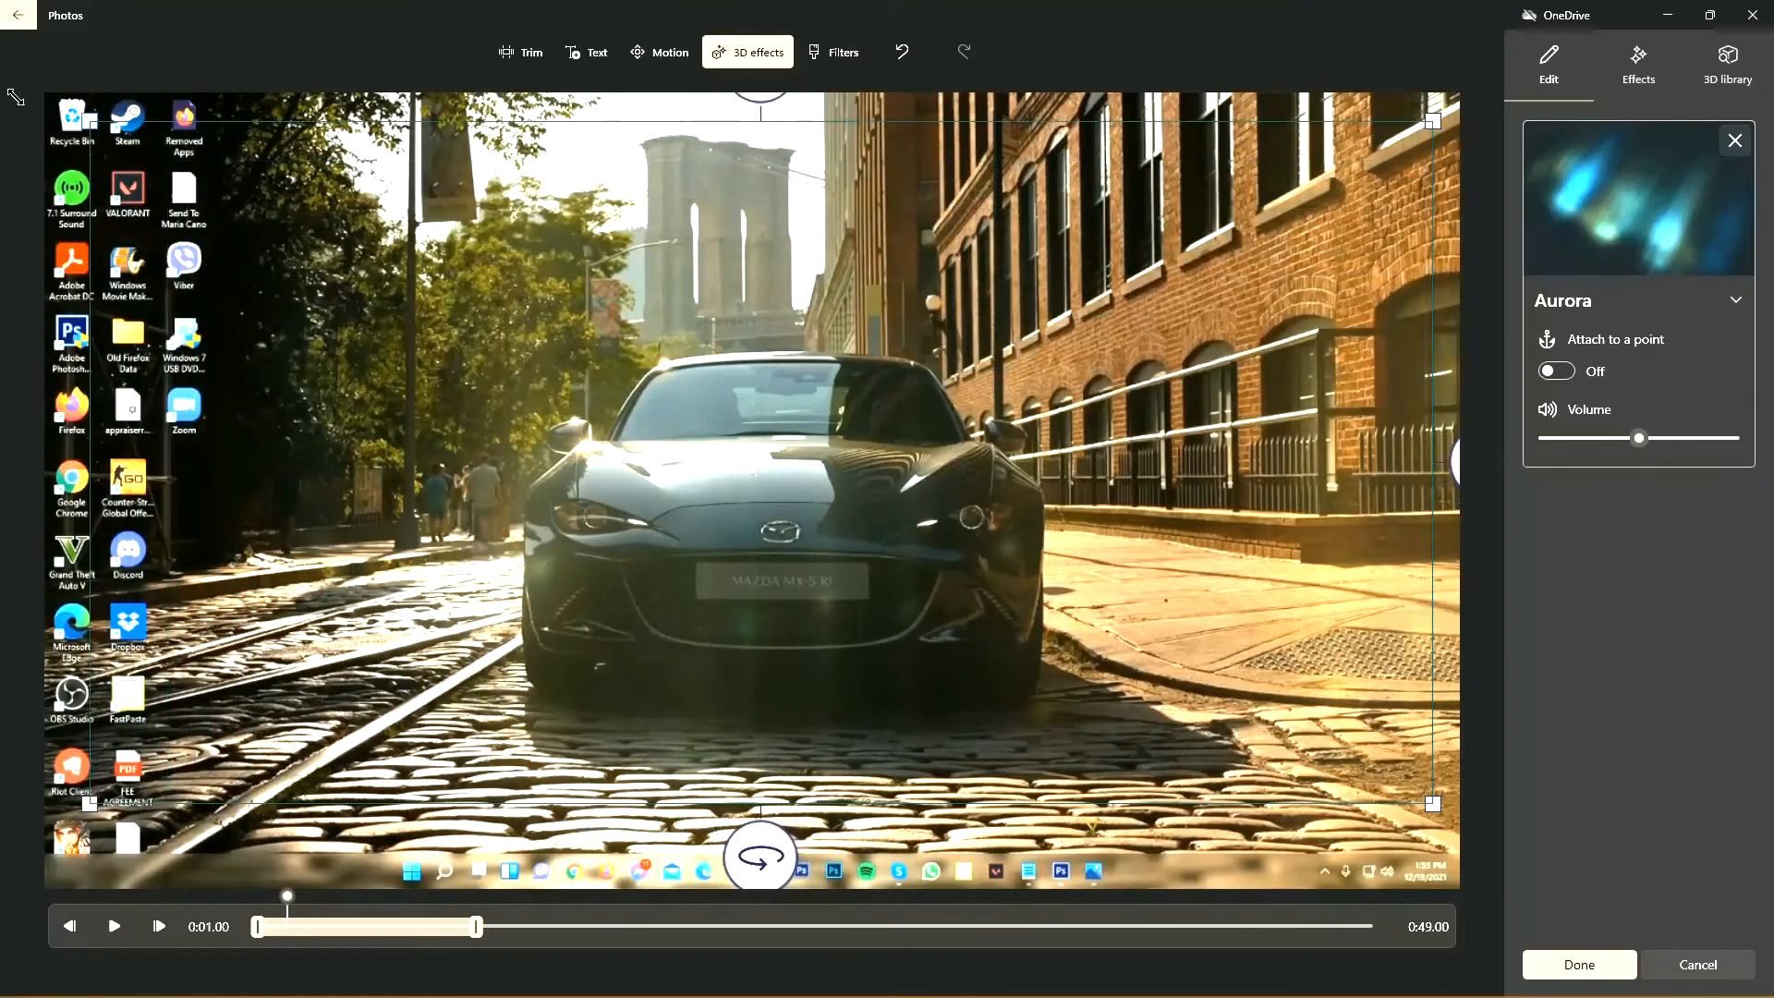
left_click_drag(542, 245, 503, 220)
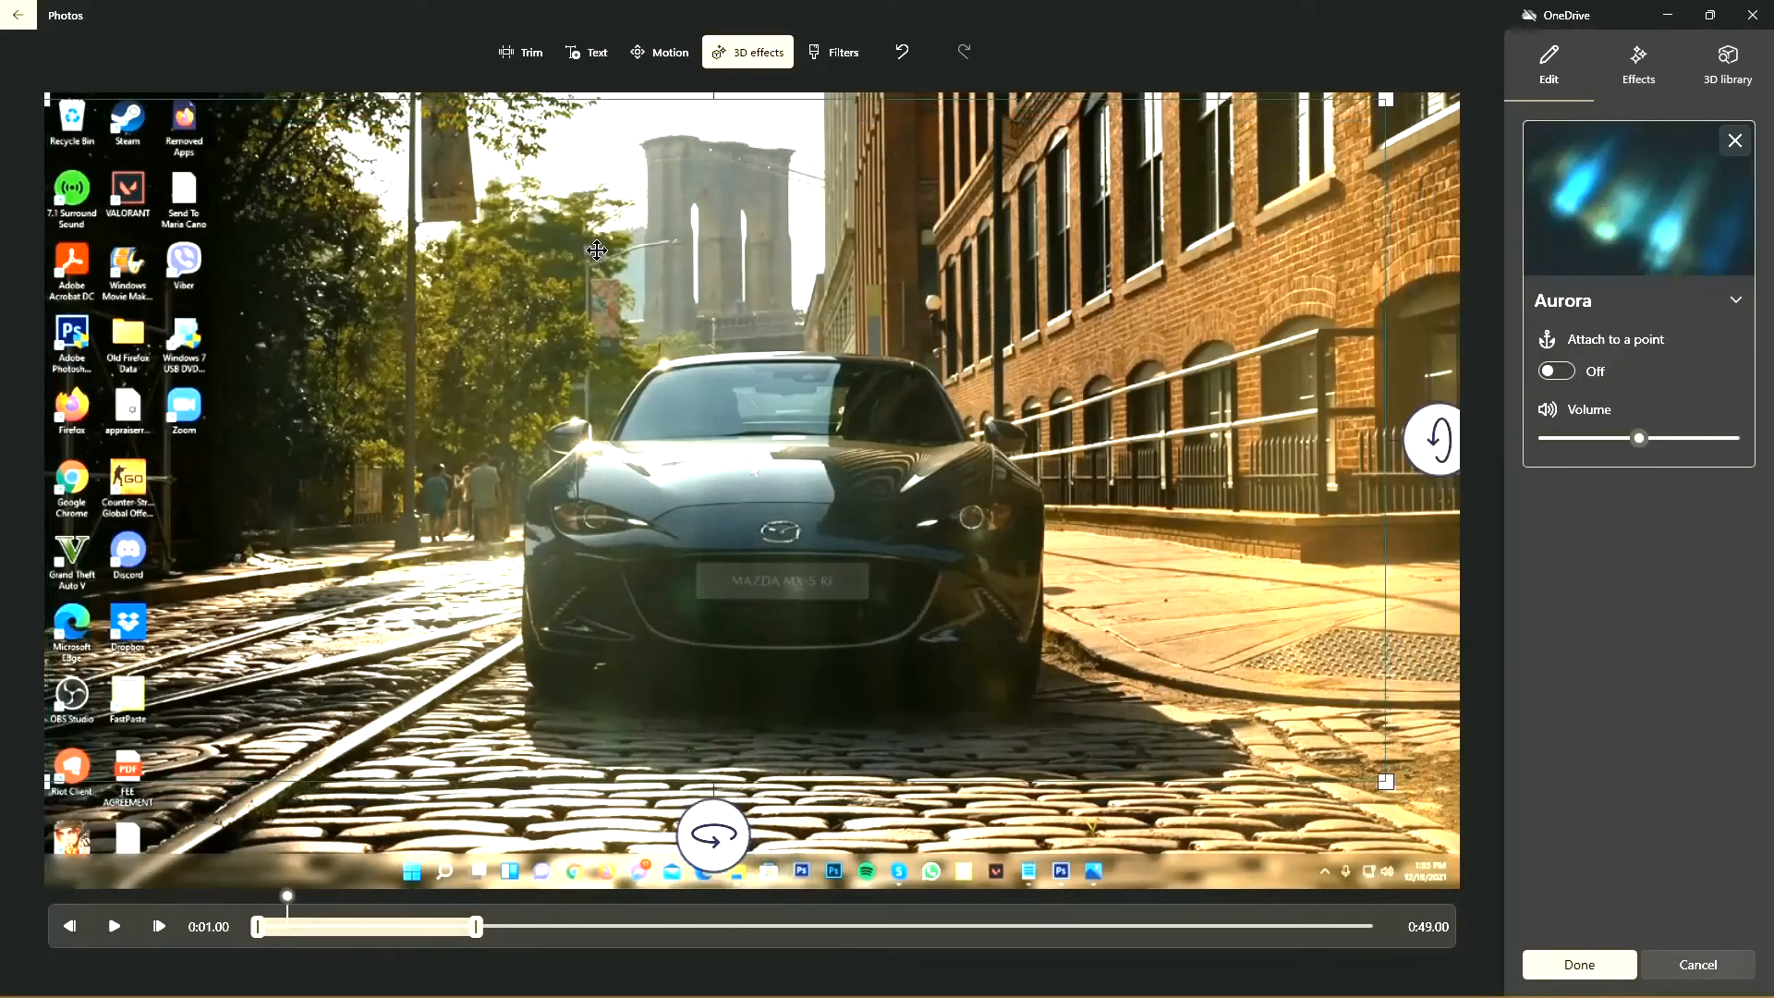
left_click_drag(1392, 774, 1388, 822)
mouse_move(1150, 519)
left_mouse_down()
mouse_move(1148, 558)
mouse_move(1155, 537)
left_mouse_up()
left_click_drag(1639, 437, 1601, 438)
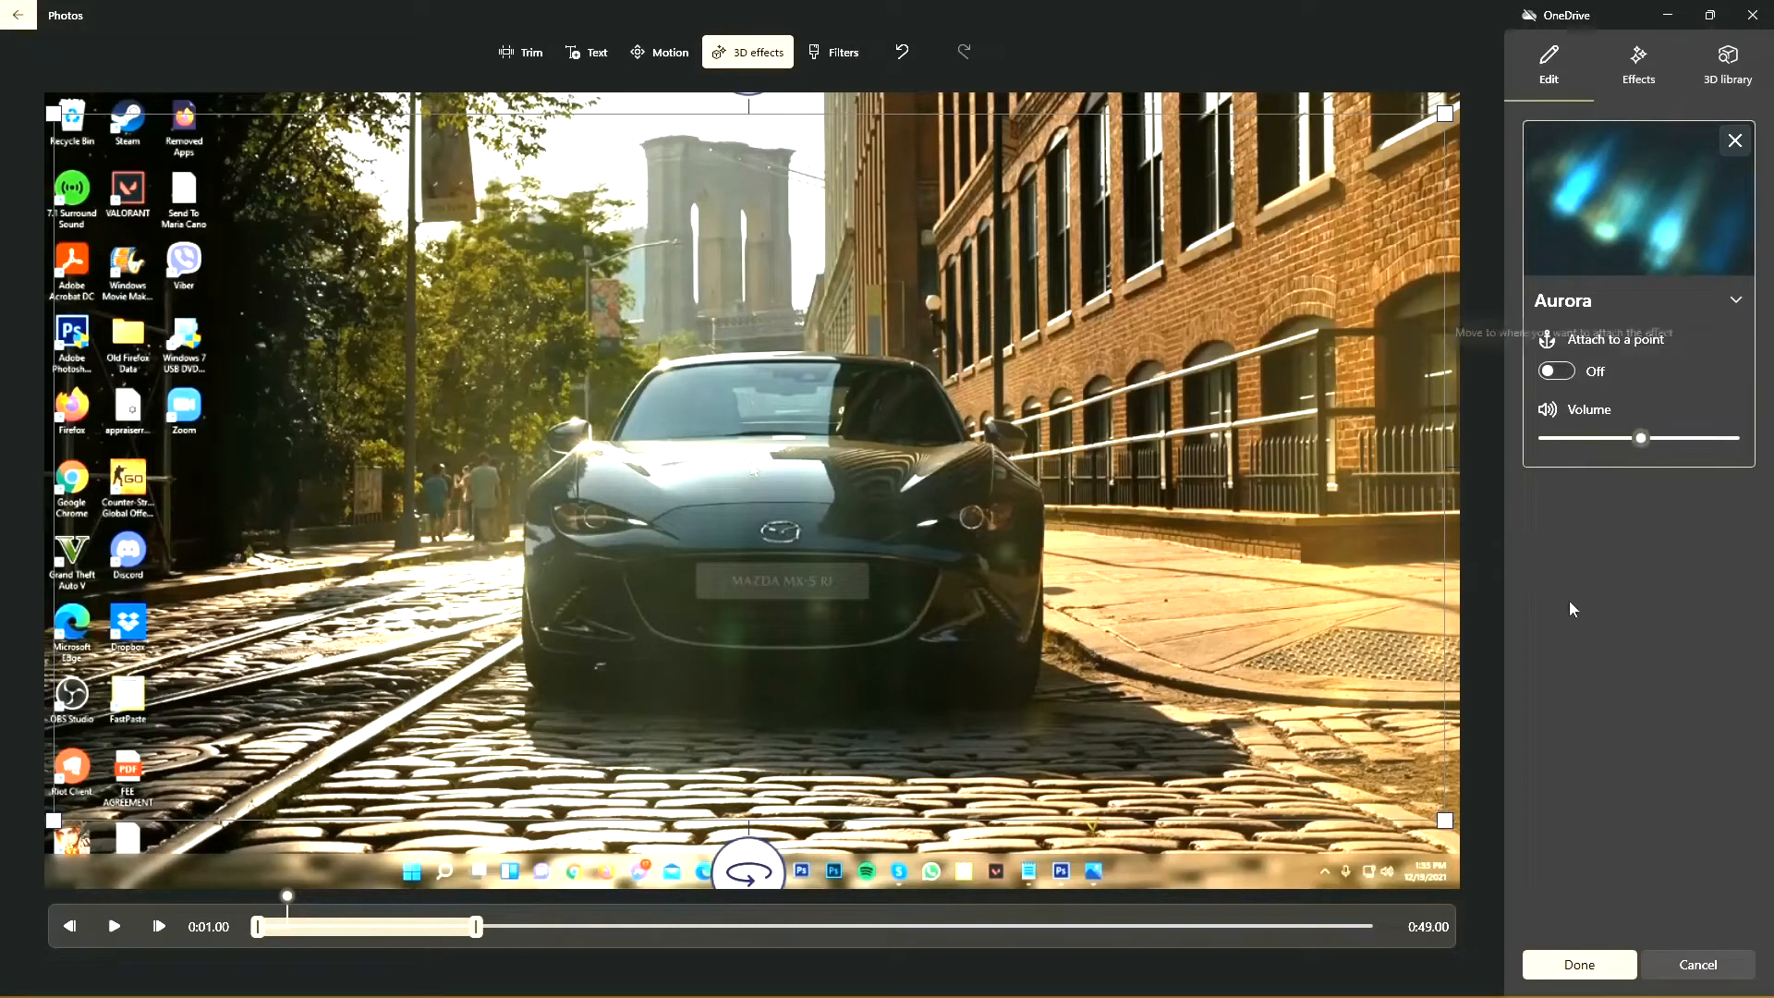
Step: Apply the Aurora effect and play the start of the second clip to preview it
left_click(1581, 964)
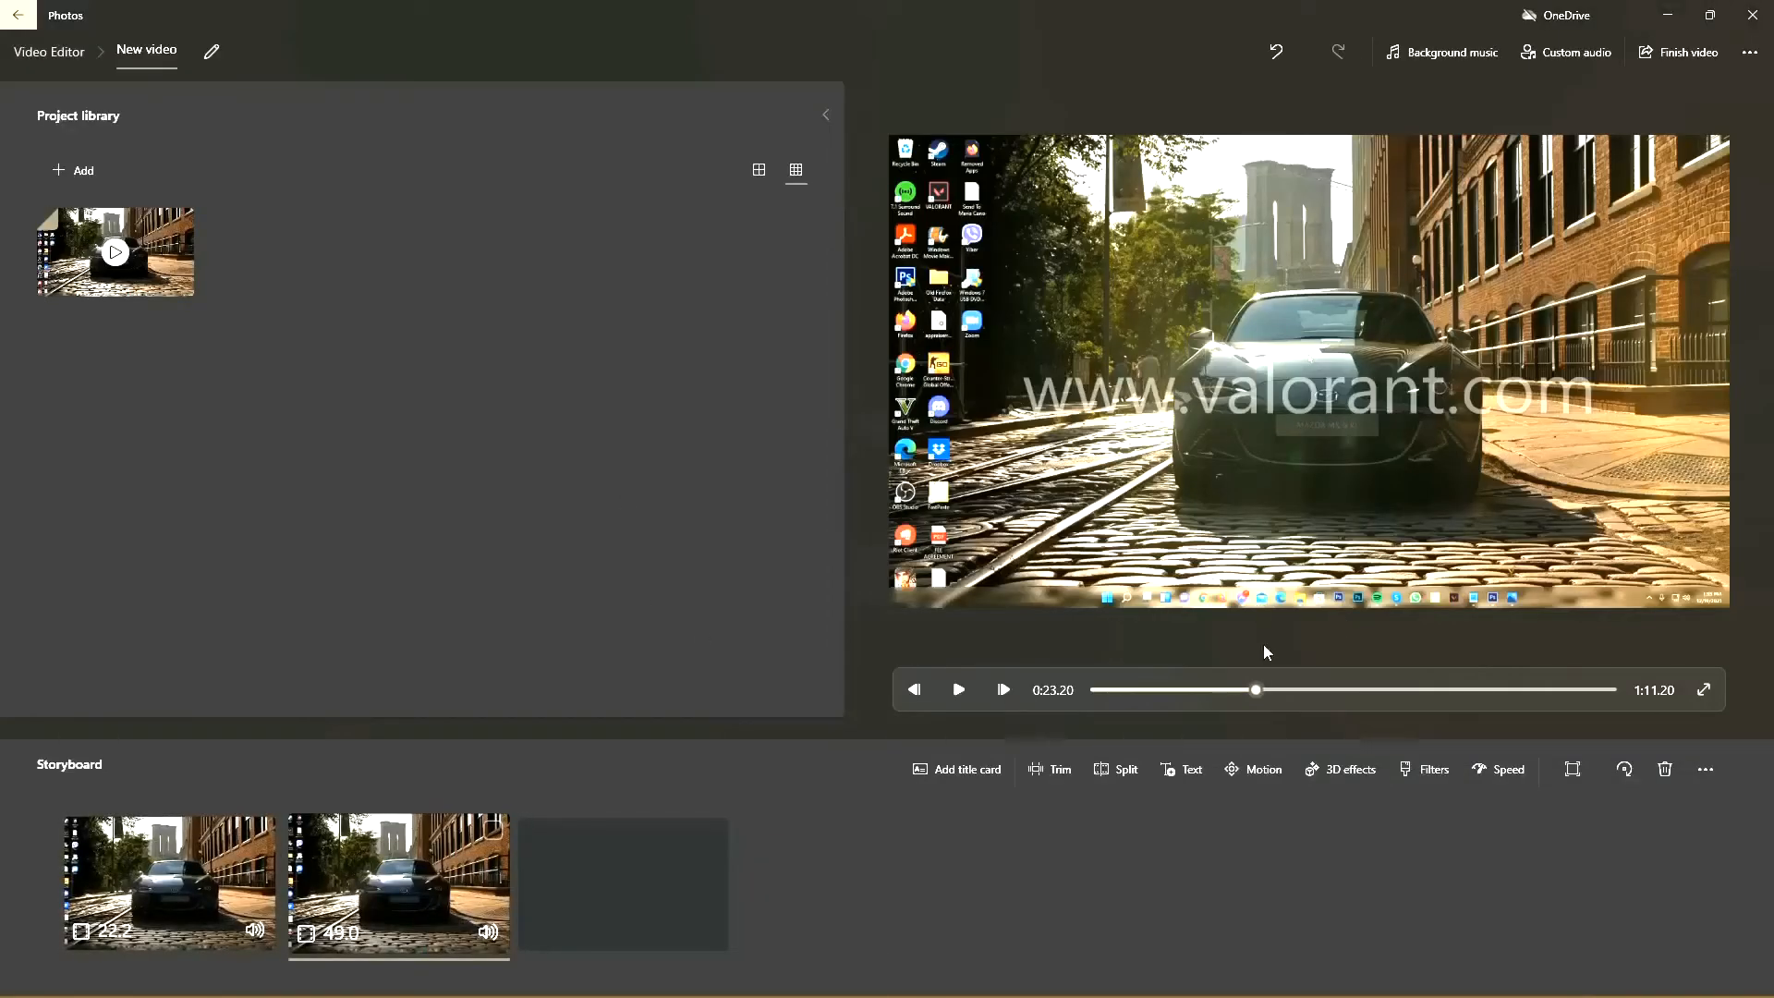
left_click(961, 695)
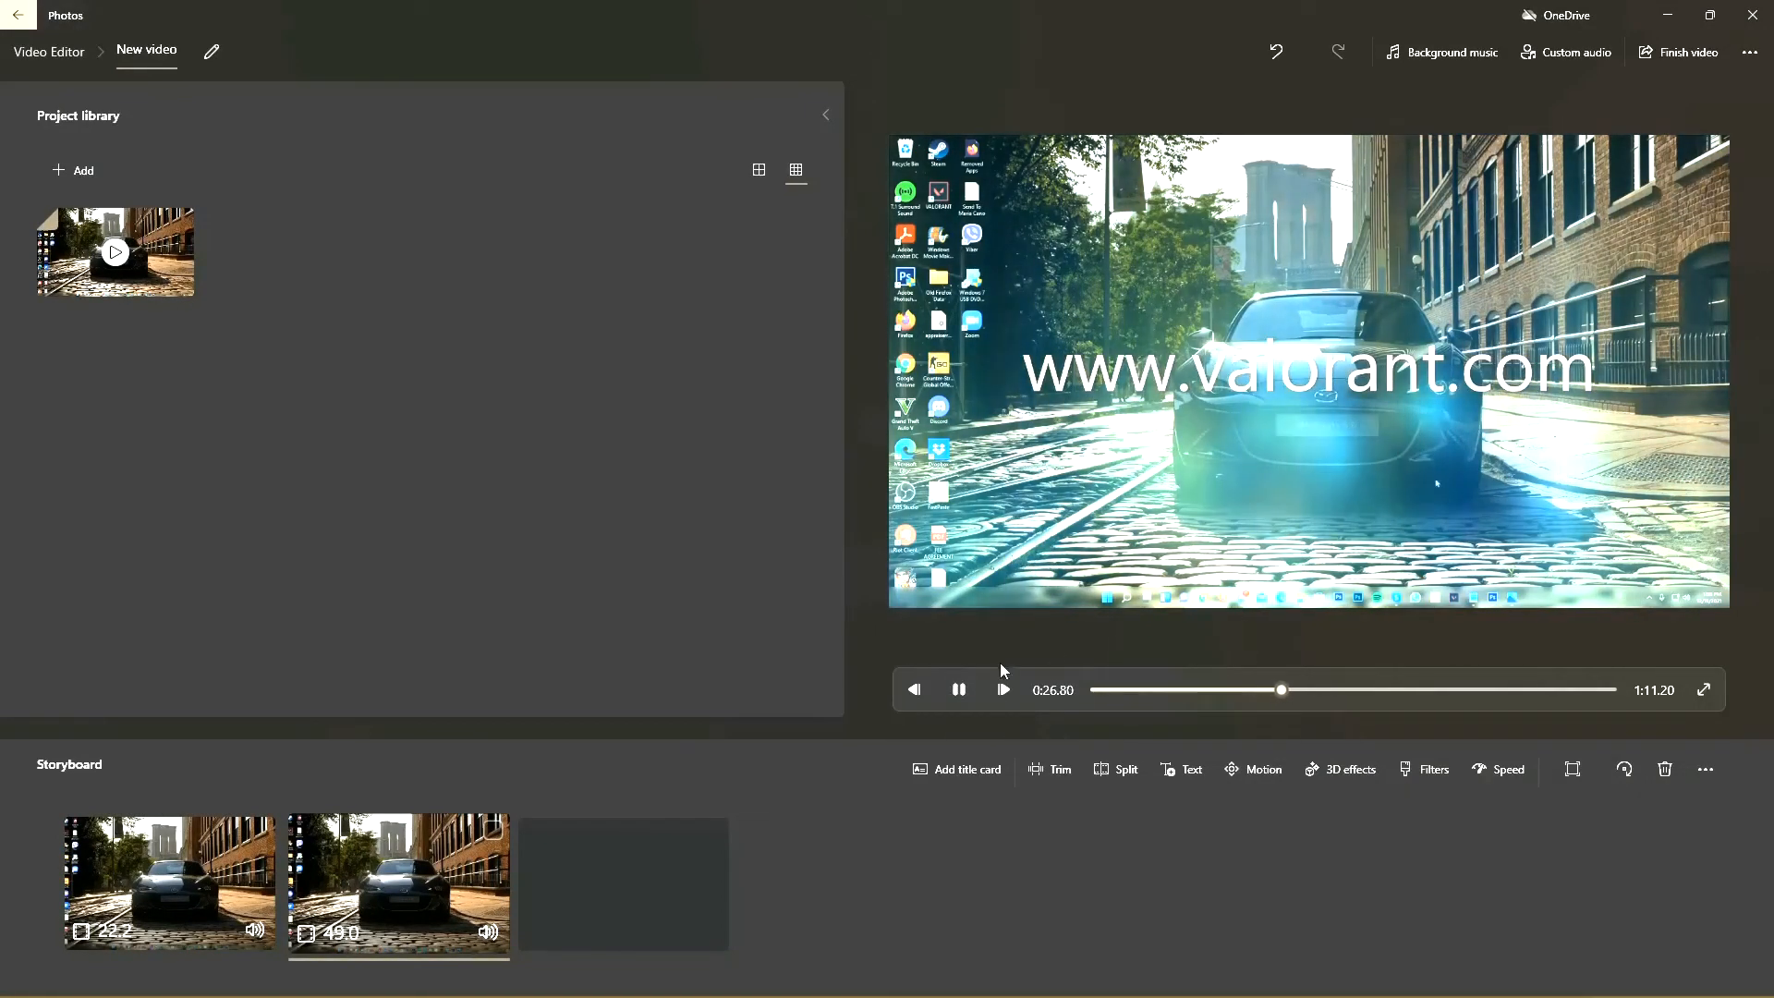
left_click(961, 690)
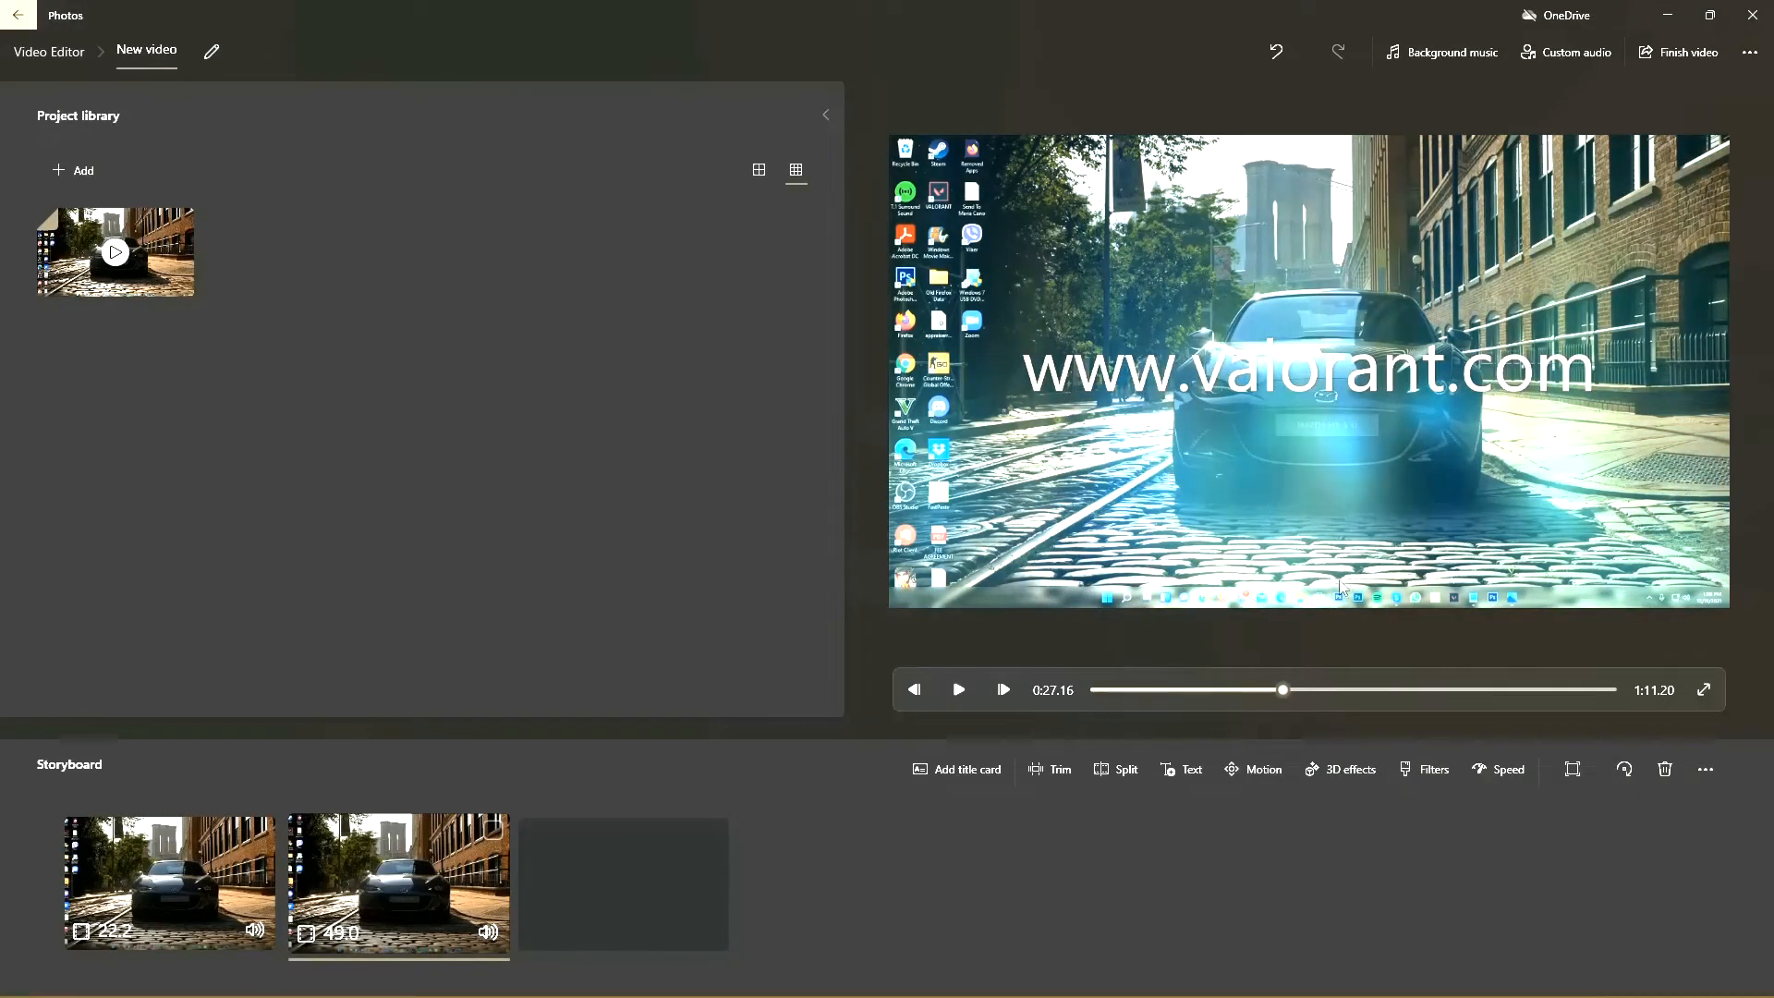
Step: Browse the 3D effects for the second clip, try Birthday balloons, remove it and return to the storyboard
left_click(1336, 771)
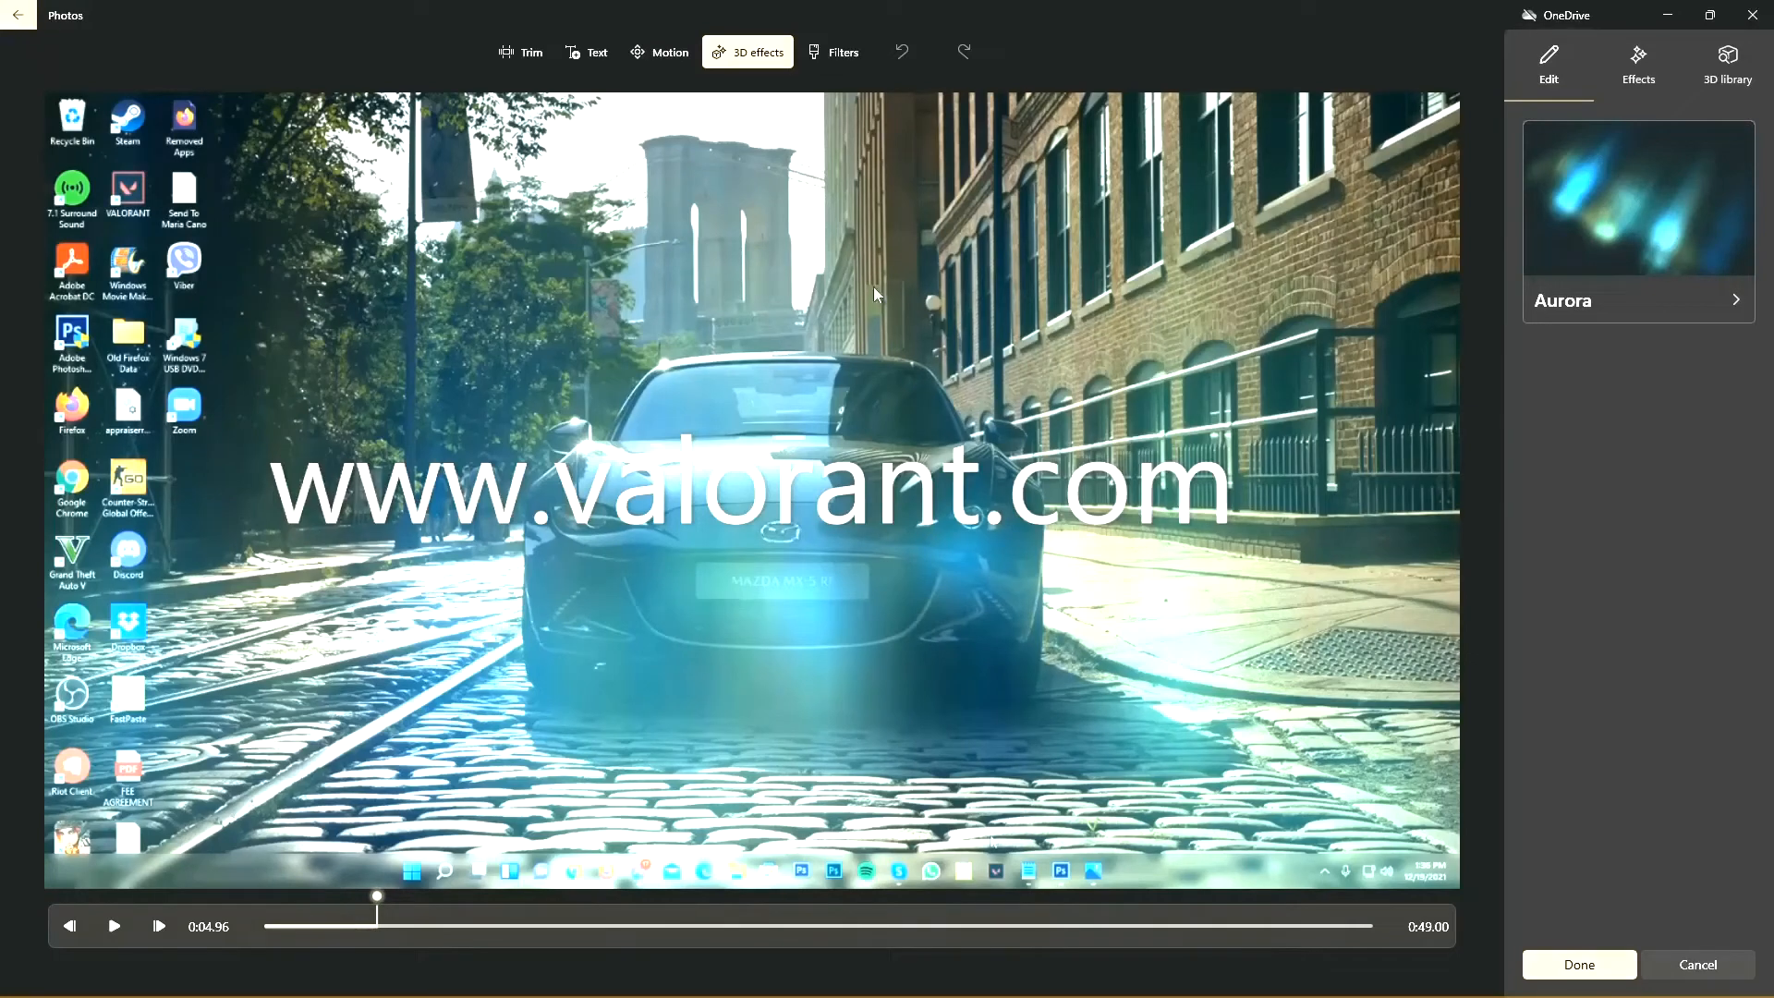
mouse_move(1626, 177)
left_click(1638, 72)
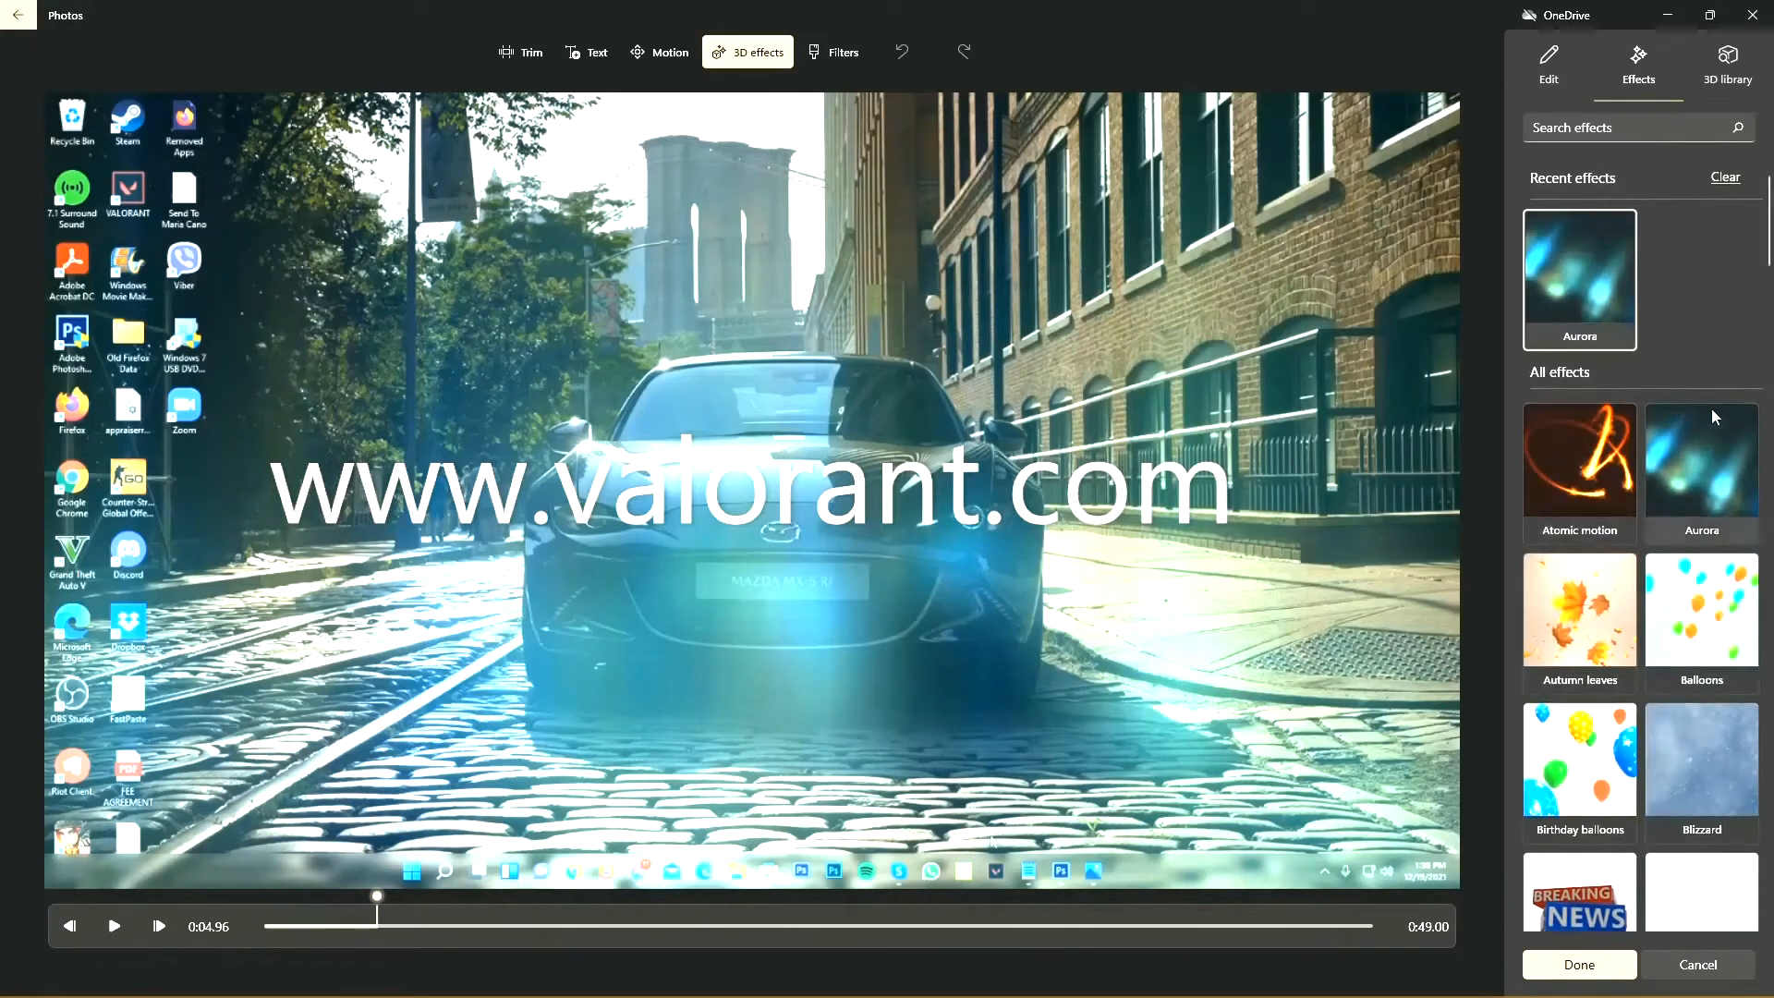
scroll(1637, 519, "down", 5)
scroll(1637, 519, "up", 4)
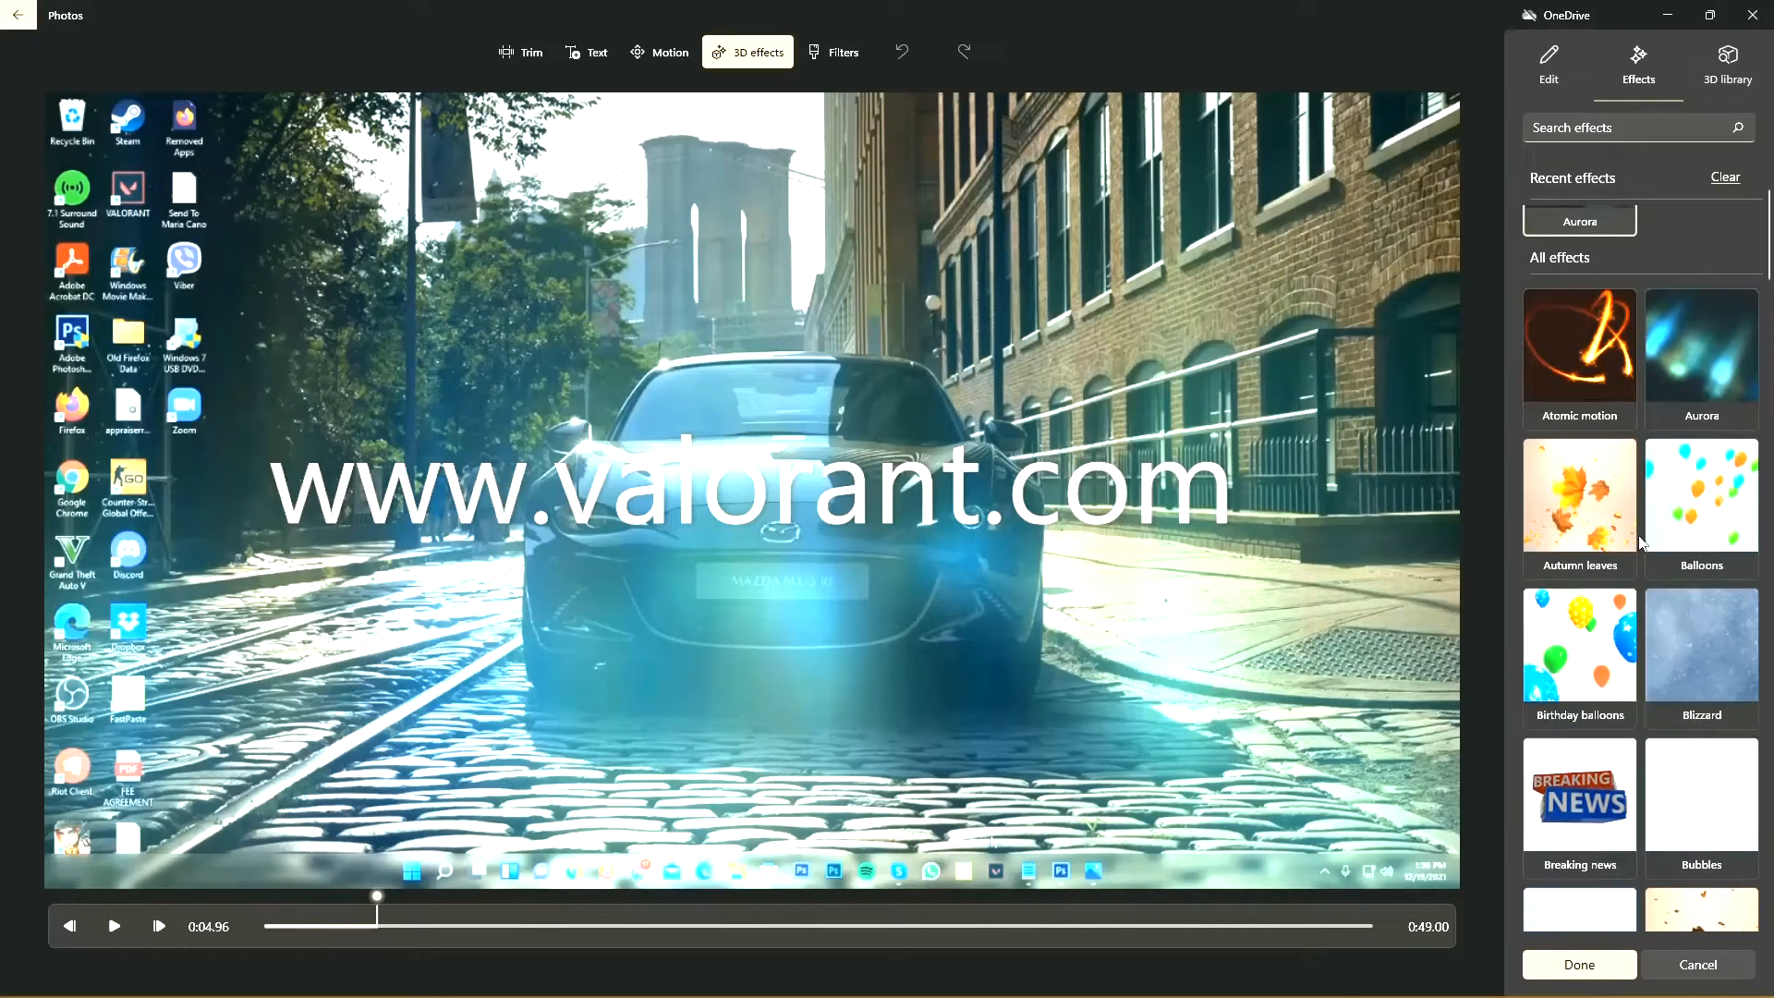
scroll(1640, 543, "up", 1)
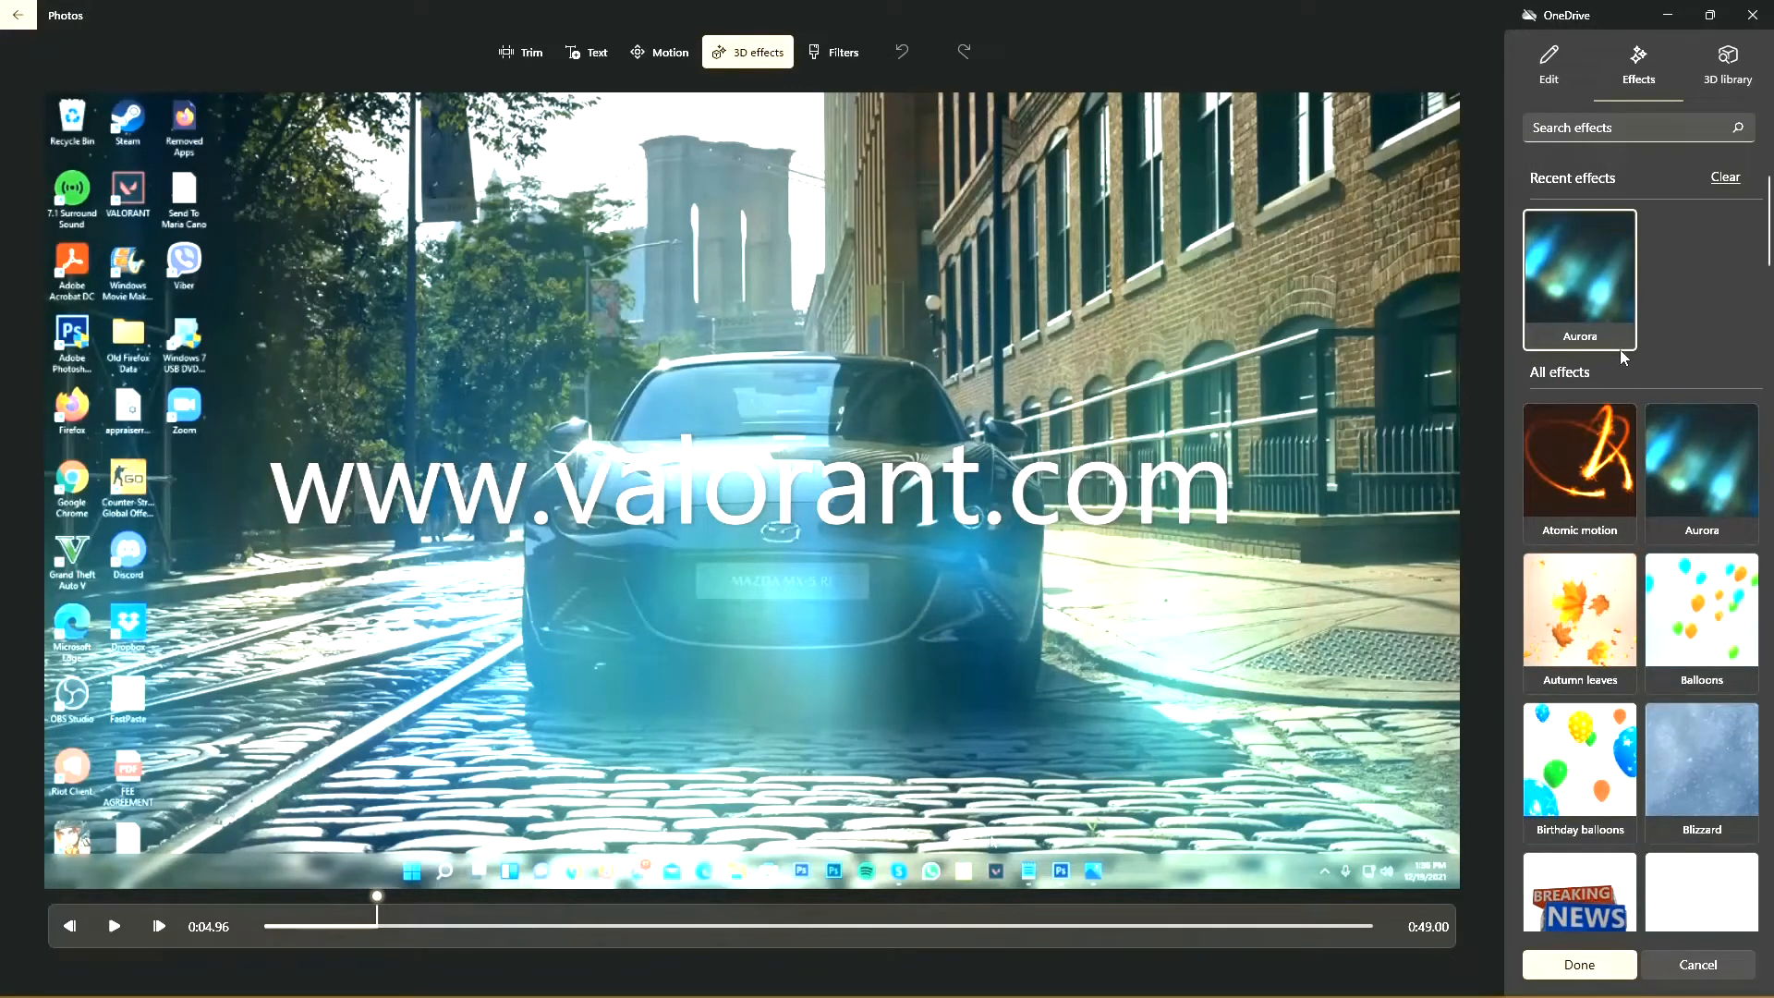
scroll(1626, 370, "down", 2)
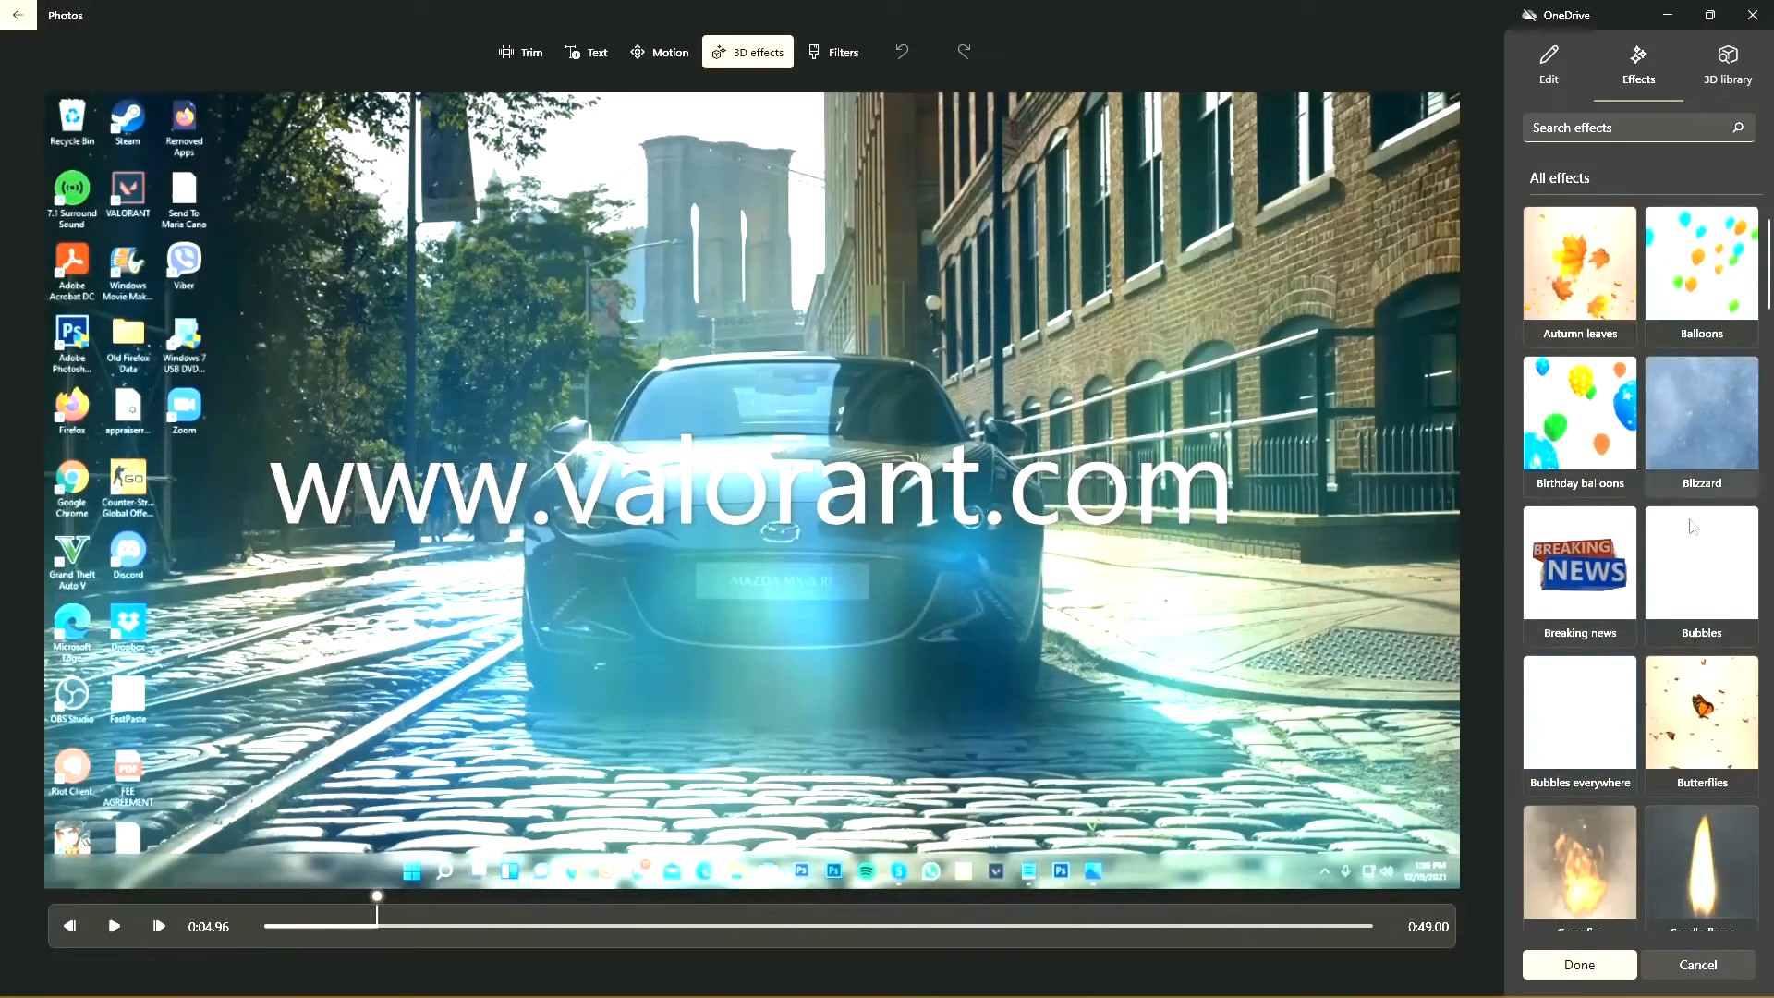
left_click(1627, 468)
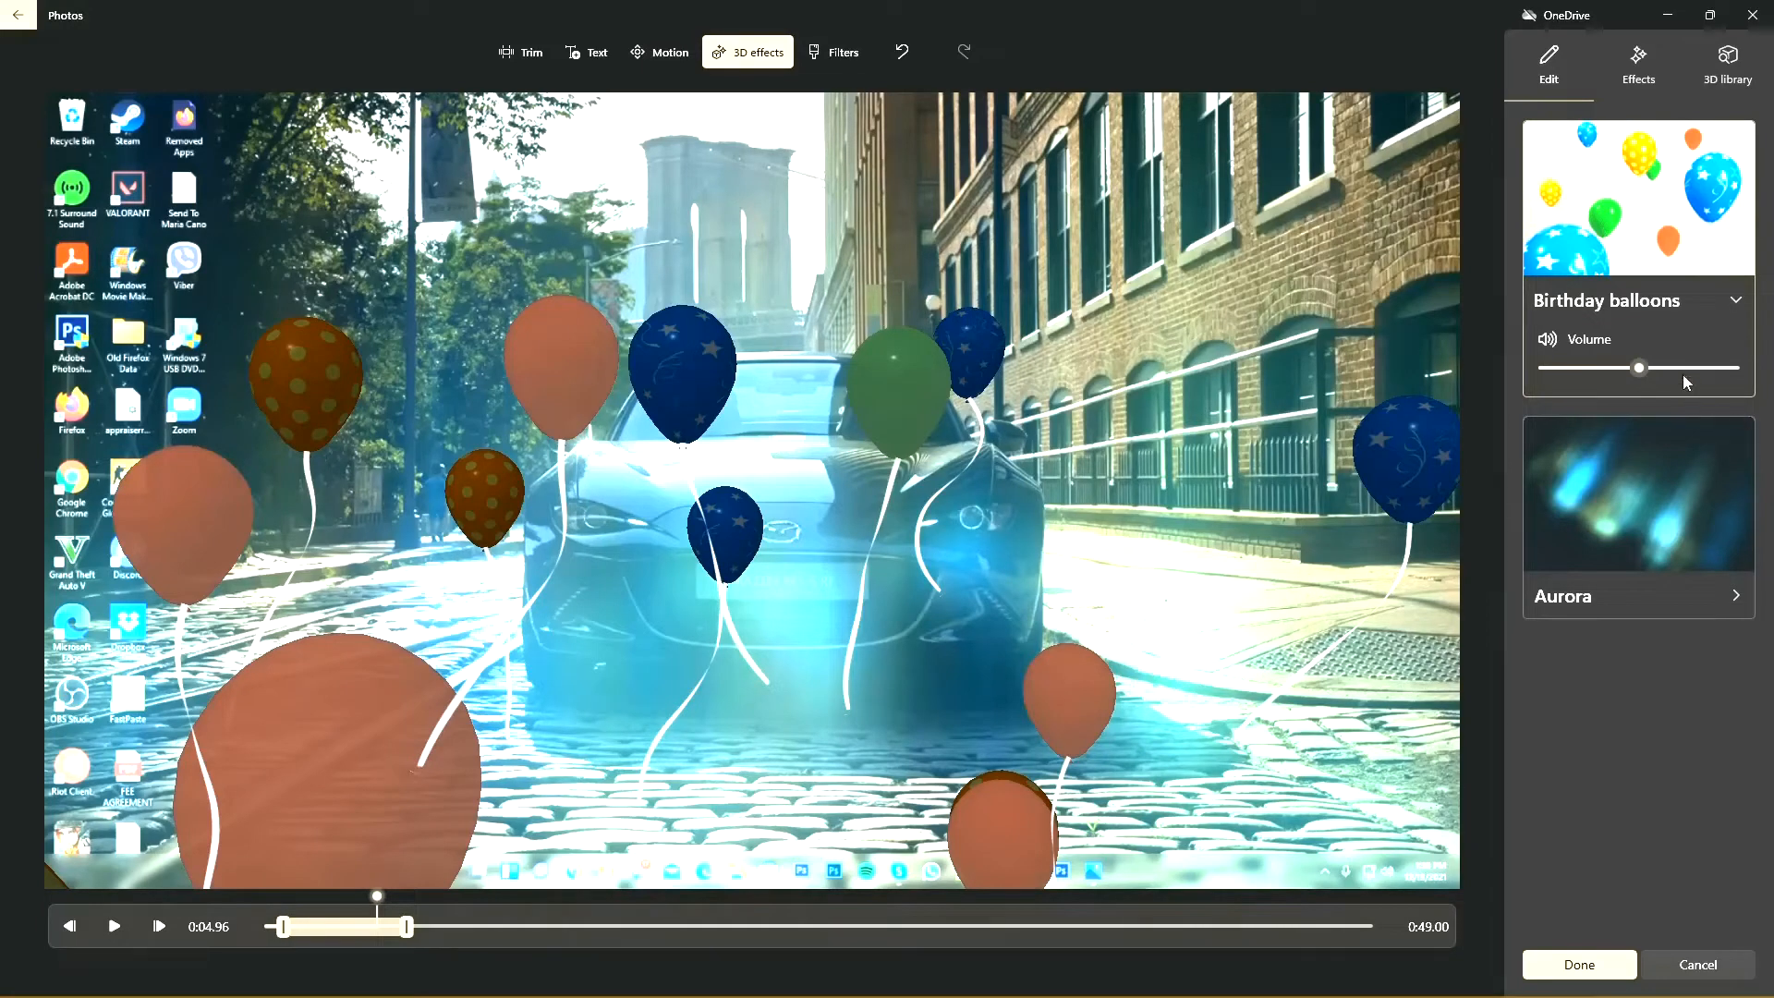
left_click(1736, 140)
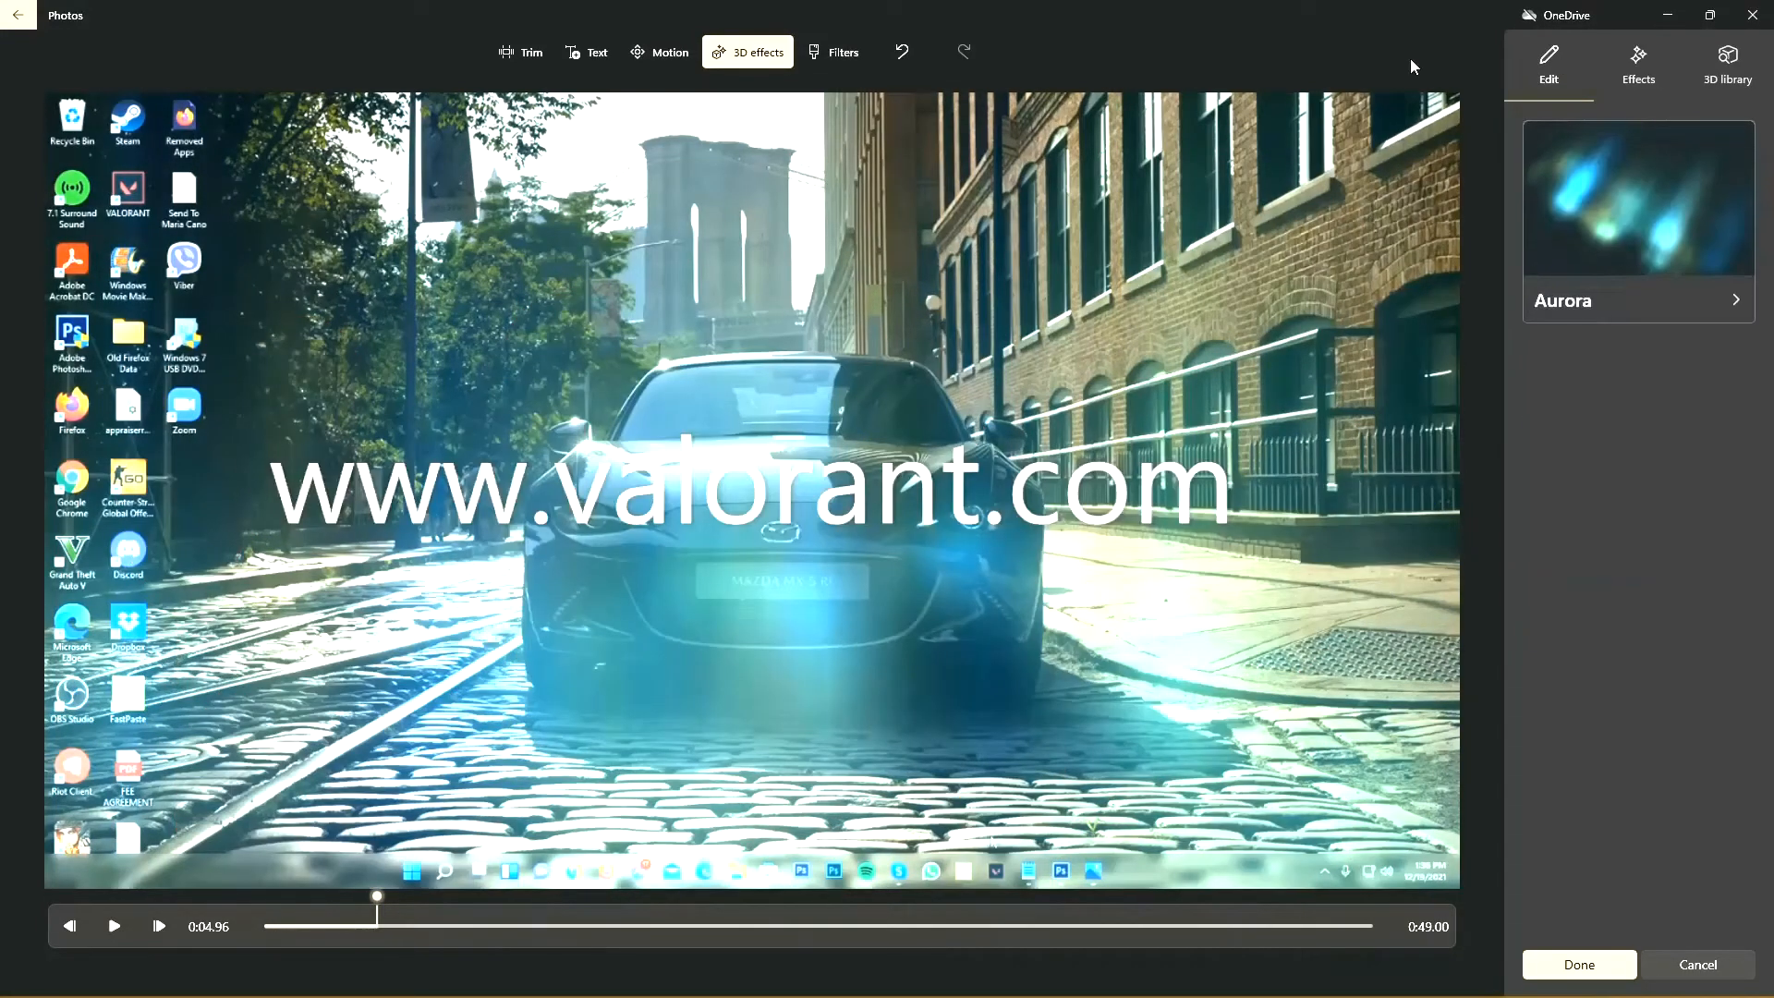
left_click(1596, 965)
Step: Look through the list of built-in background music tracks and leave without choosing one
left_click(1439, 58)
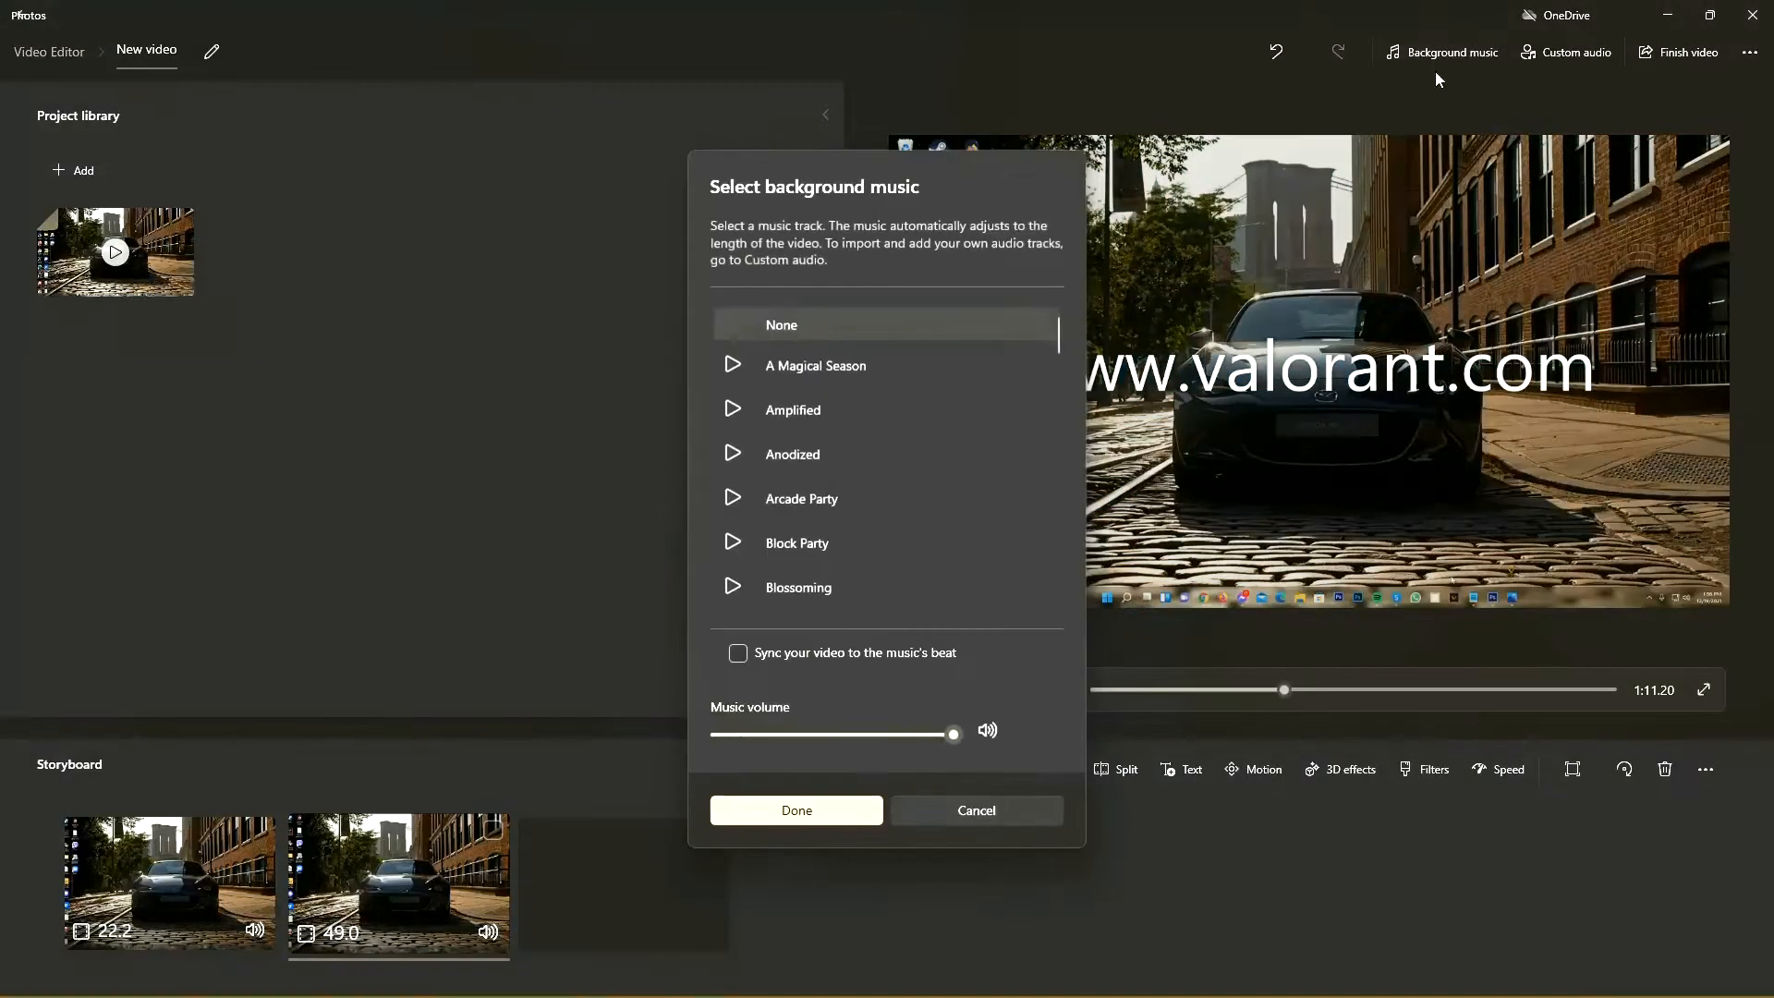
scroll(899, 454, "down", 8)
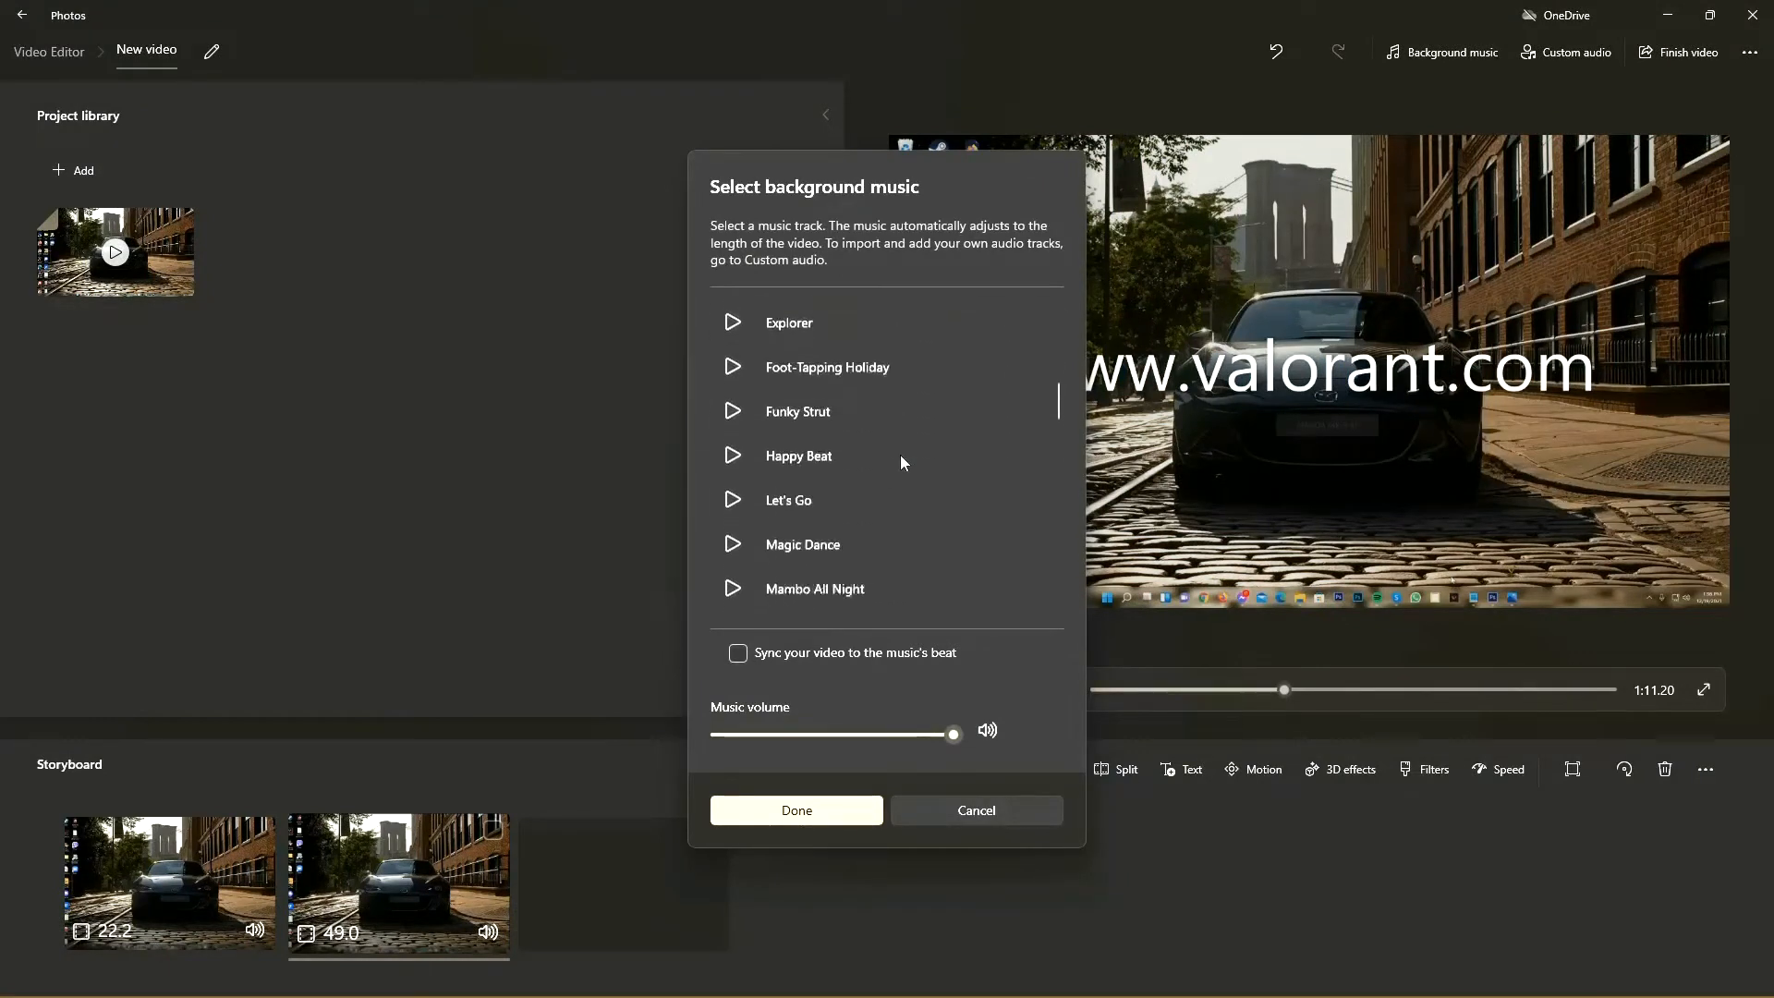
scroll(900, 454, "up", 8)
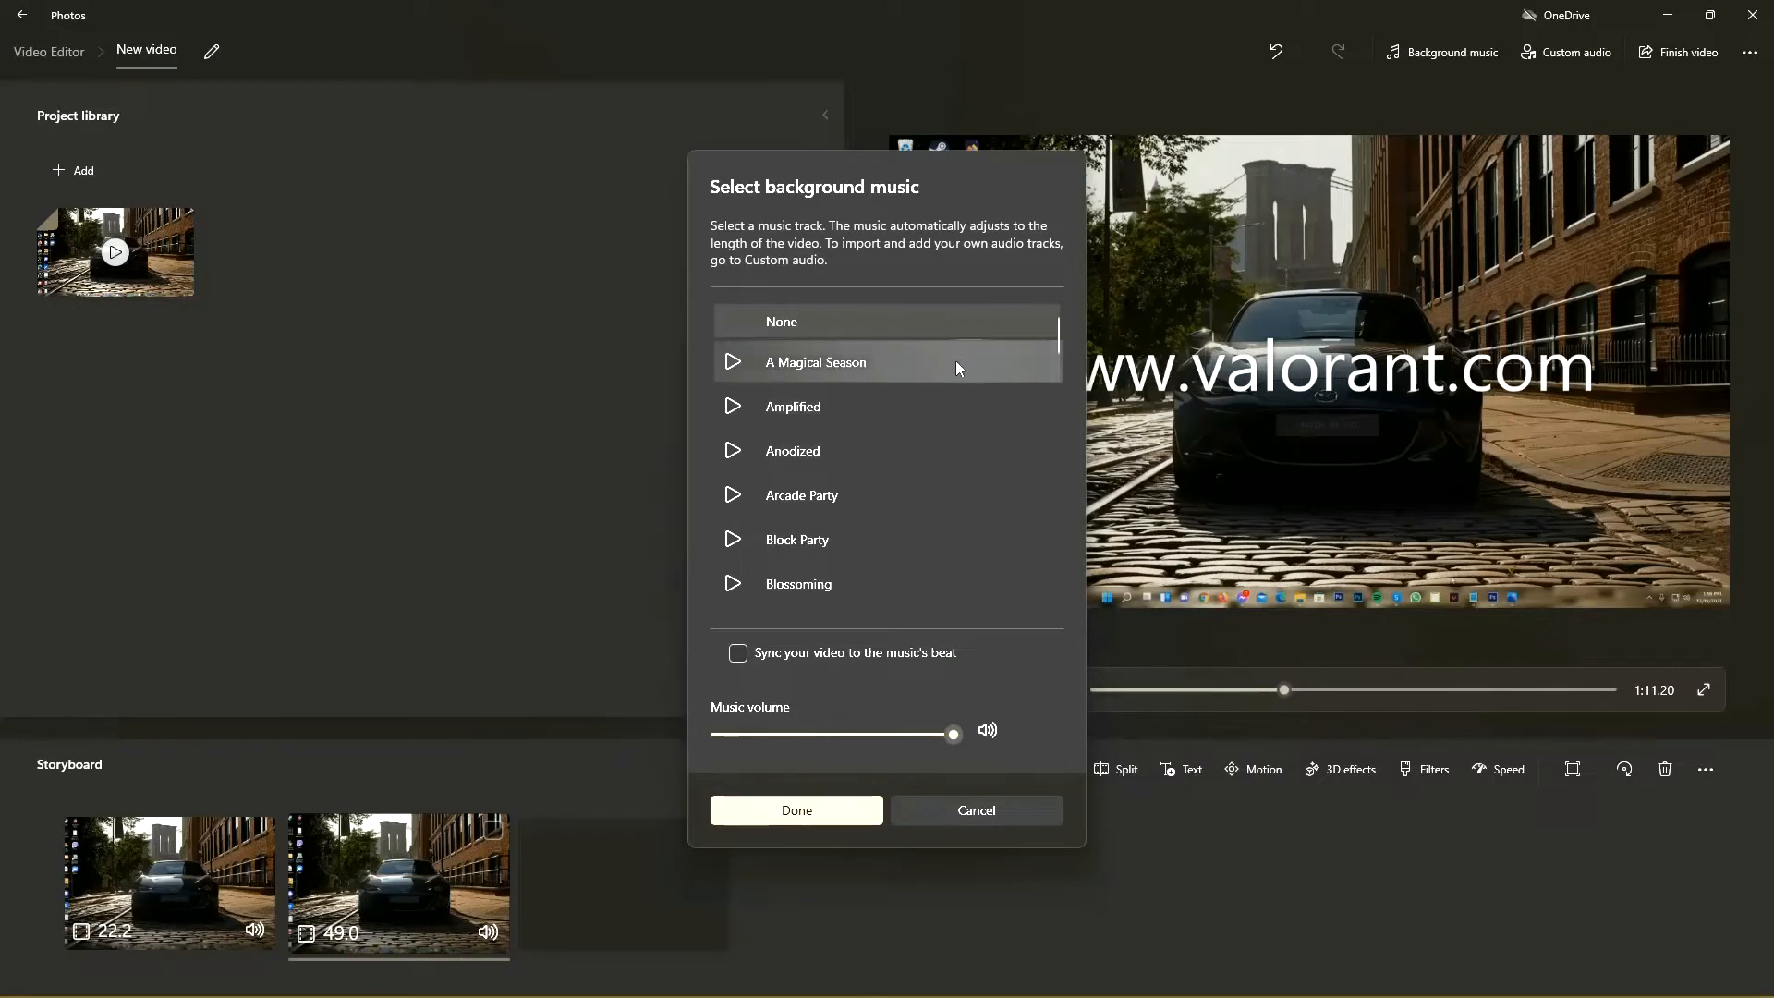
left_click(1013, 812)
left_click(1447, 53)
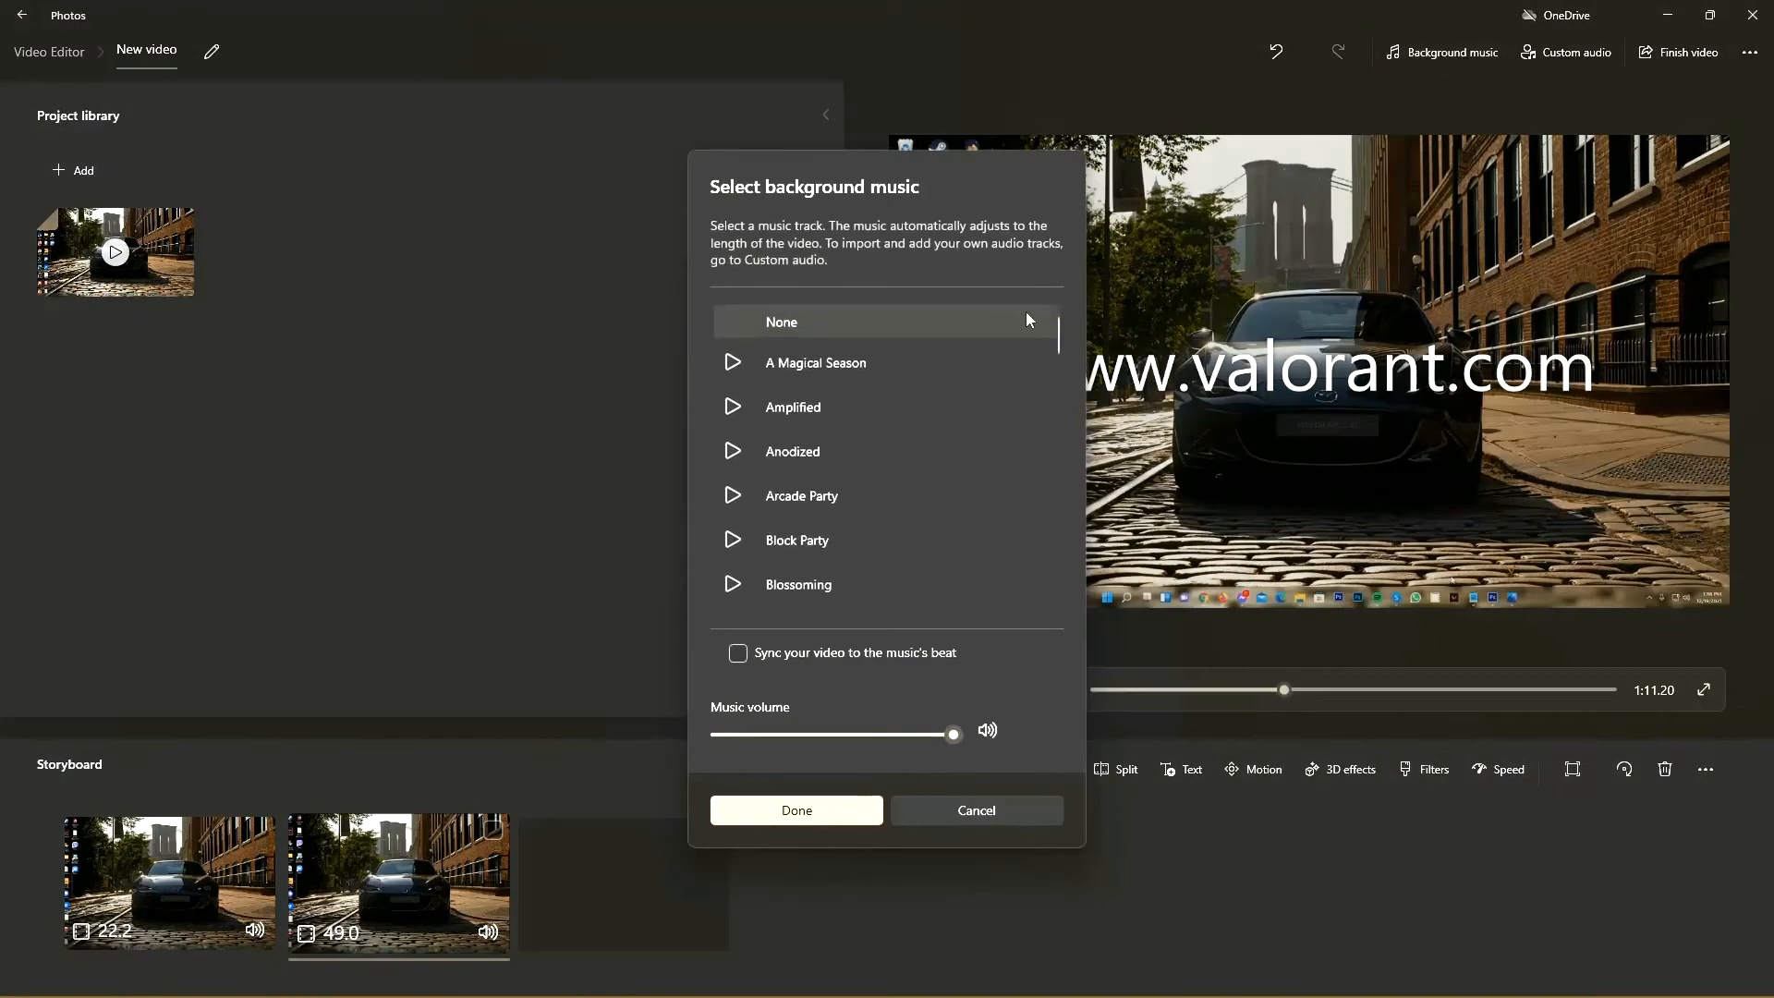
scroll(892, 412, "down", 5)
scroll(890, 410, "down", 6)
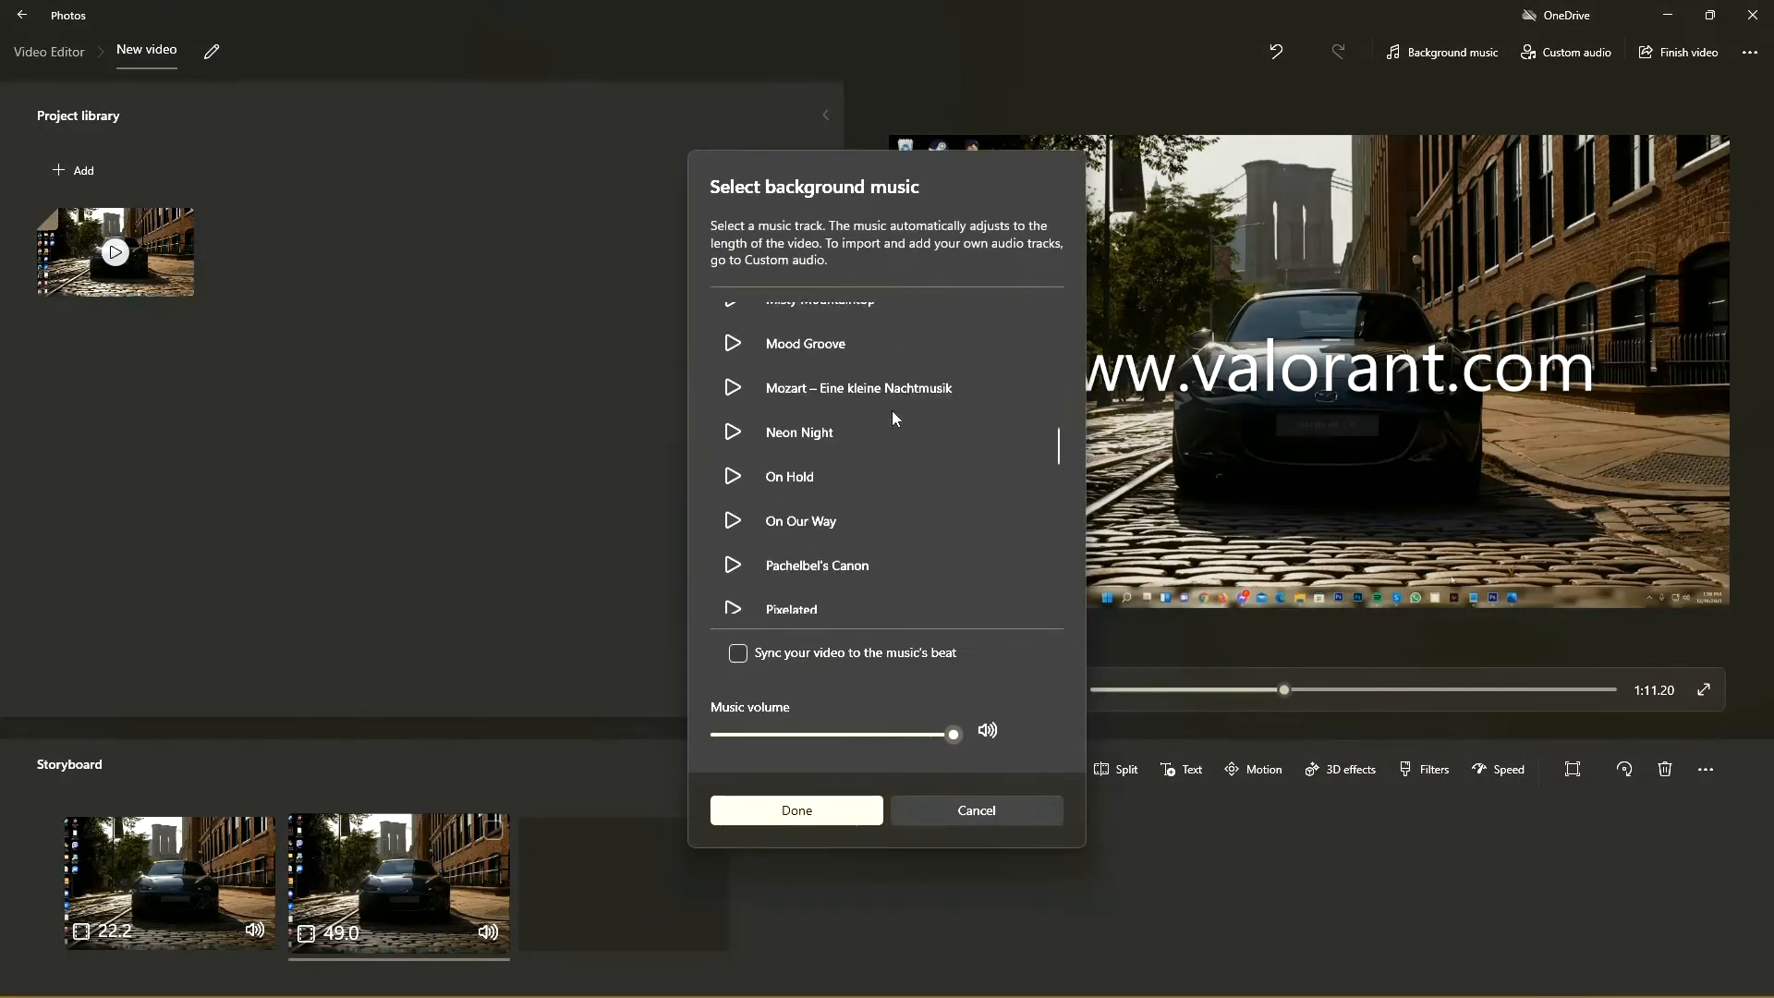
scroll(877, 534, "up", 2)
left_click(942, 809)
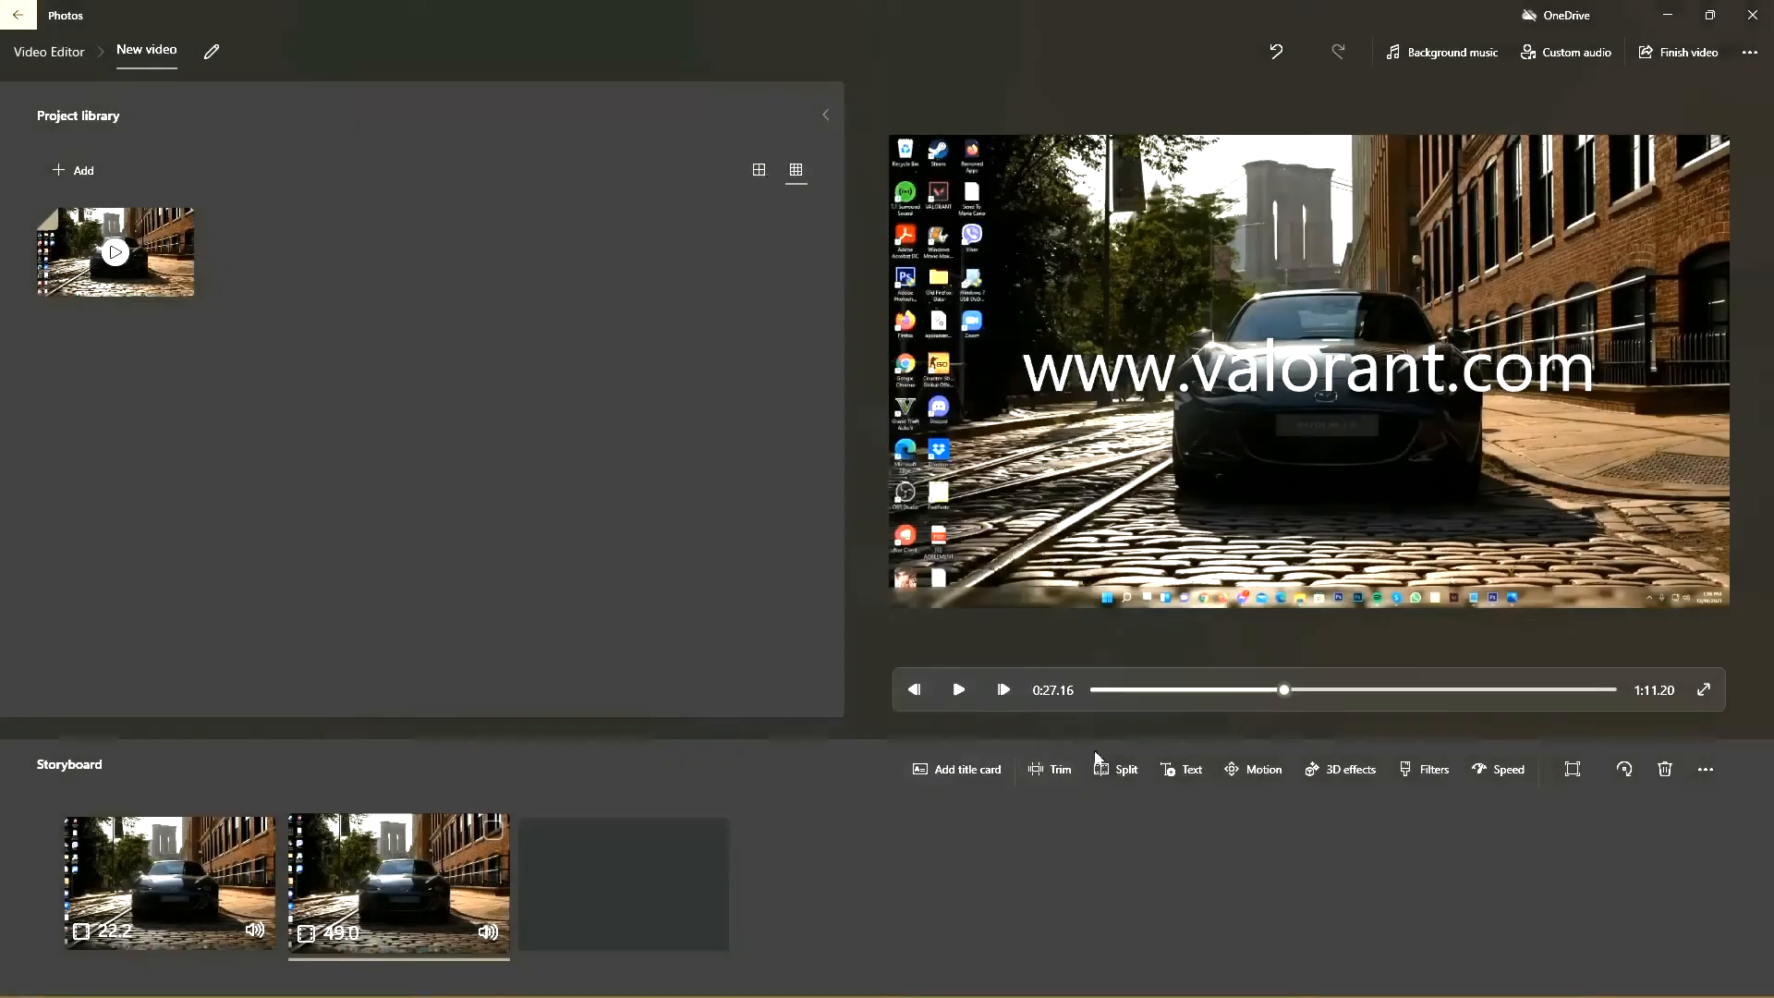
Step: Preview filters on the second clip, including Classic, Iceberg, Denim, Energy and Loved, stopping at Brassy
left_click(1438, 771)
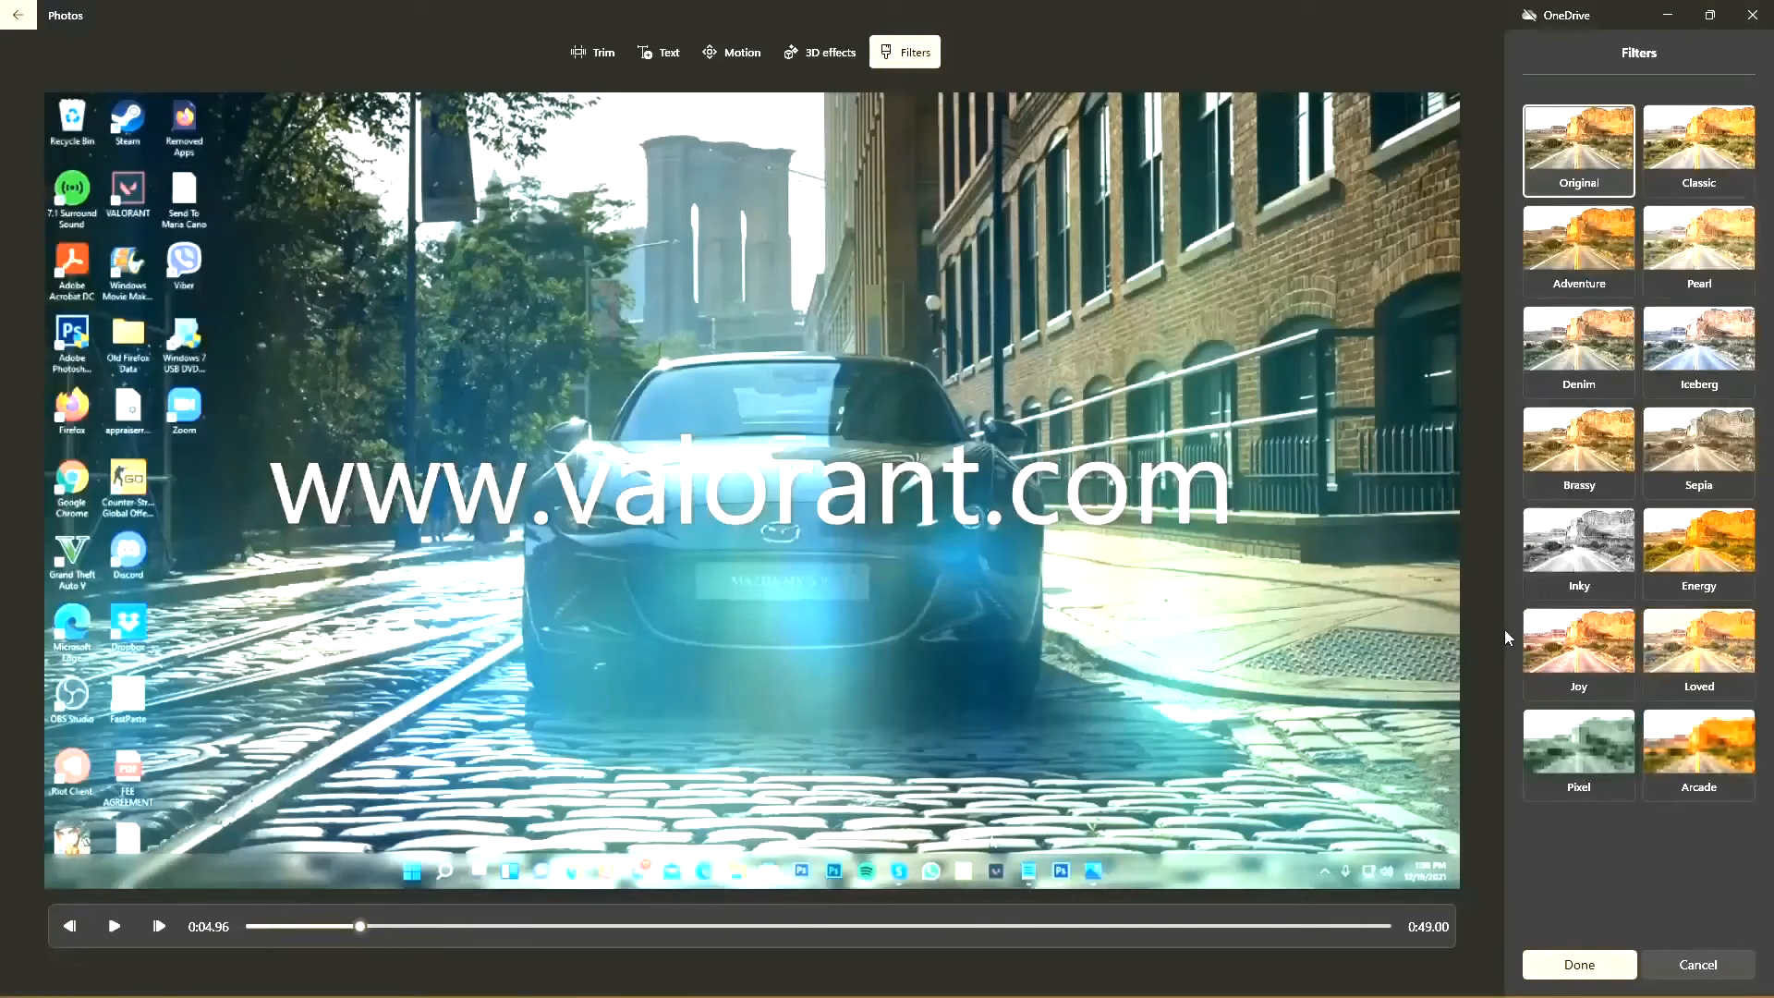
left_click(1727, 144)
left_click(1699, 349)
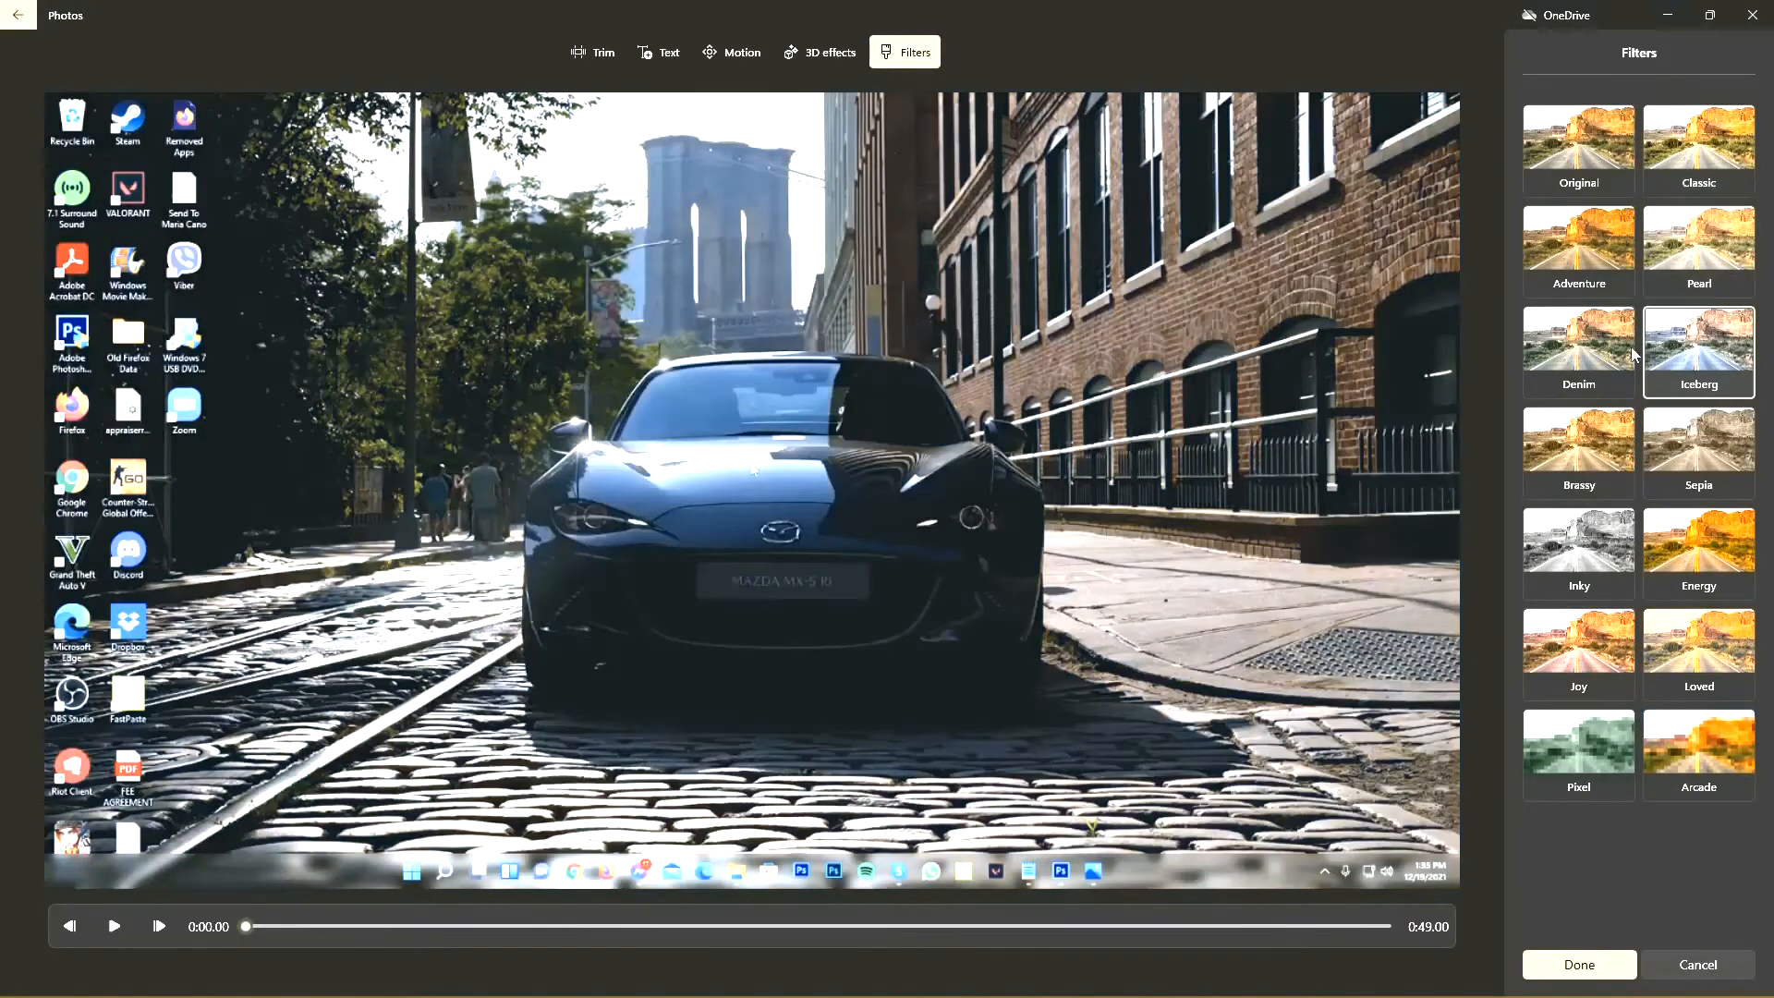
left_click(1612, 353)
left_click(1600, 471)
left_click(1698, 553)
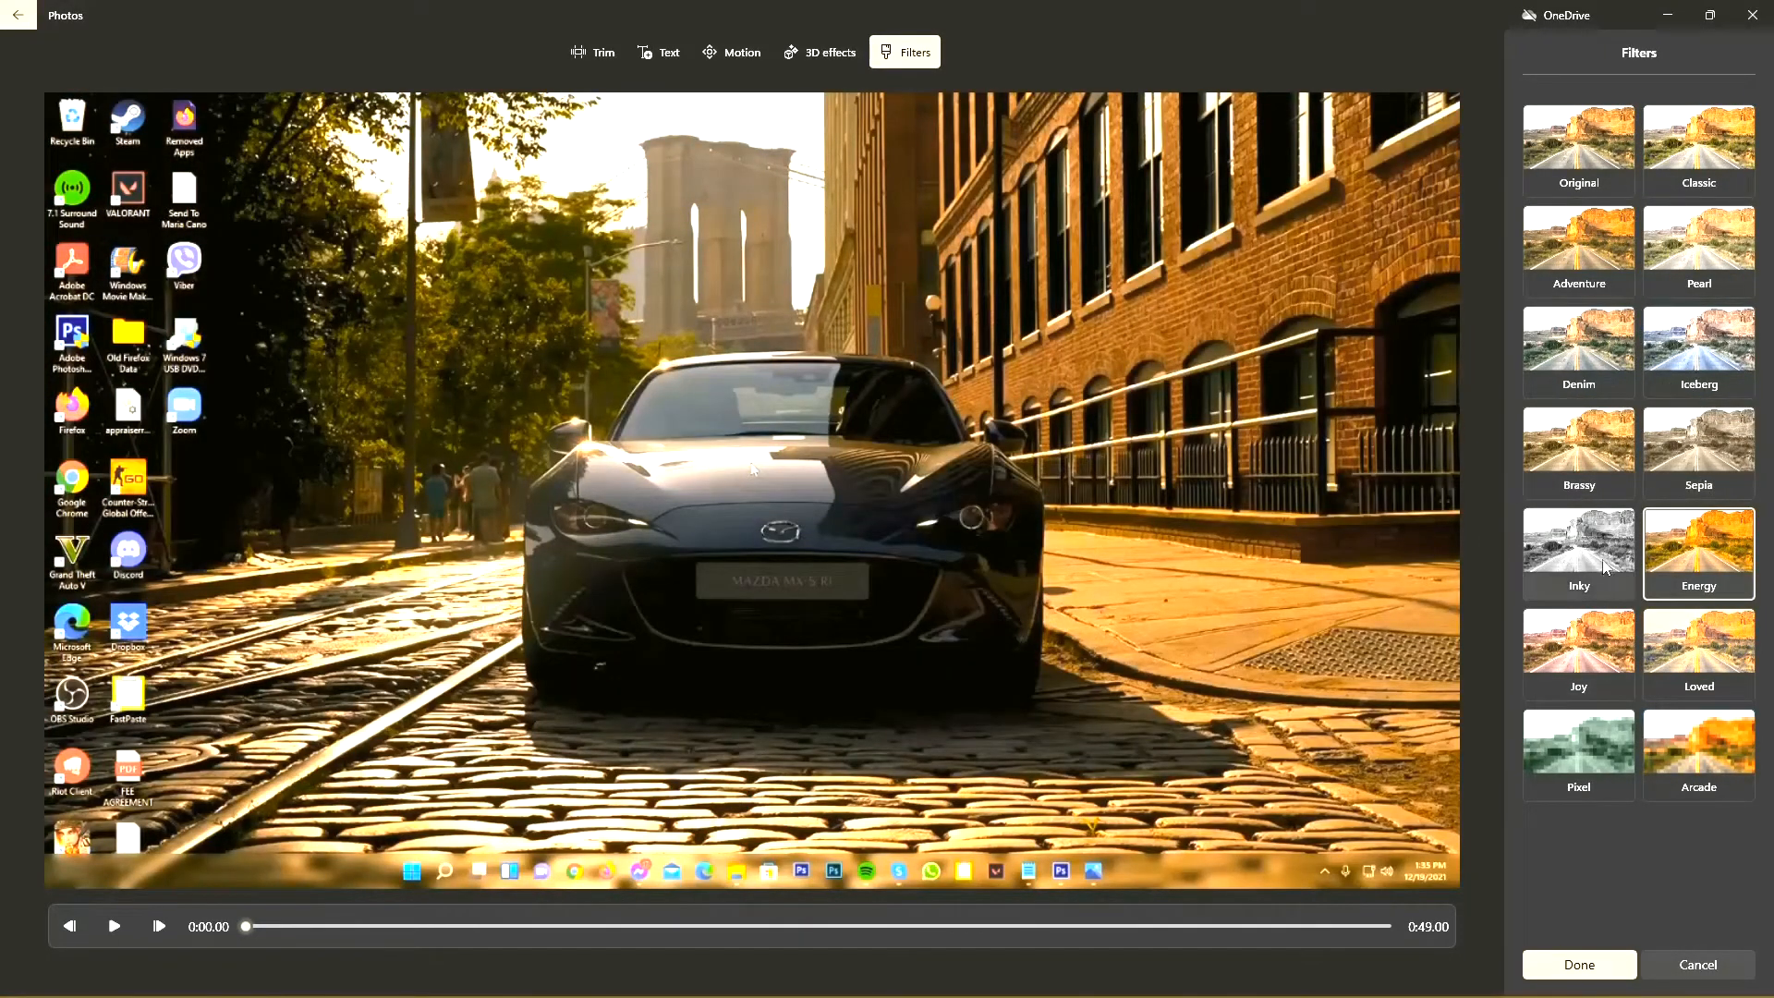
left_click(1674, 650)
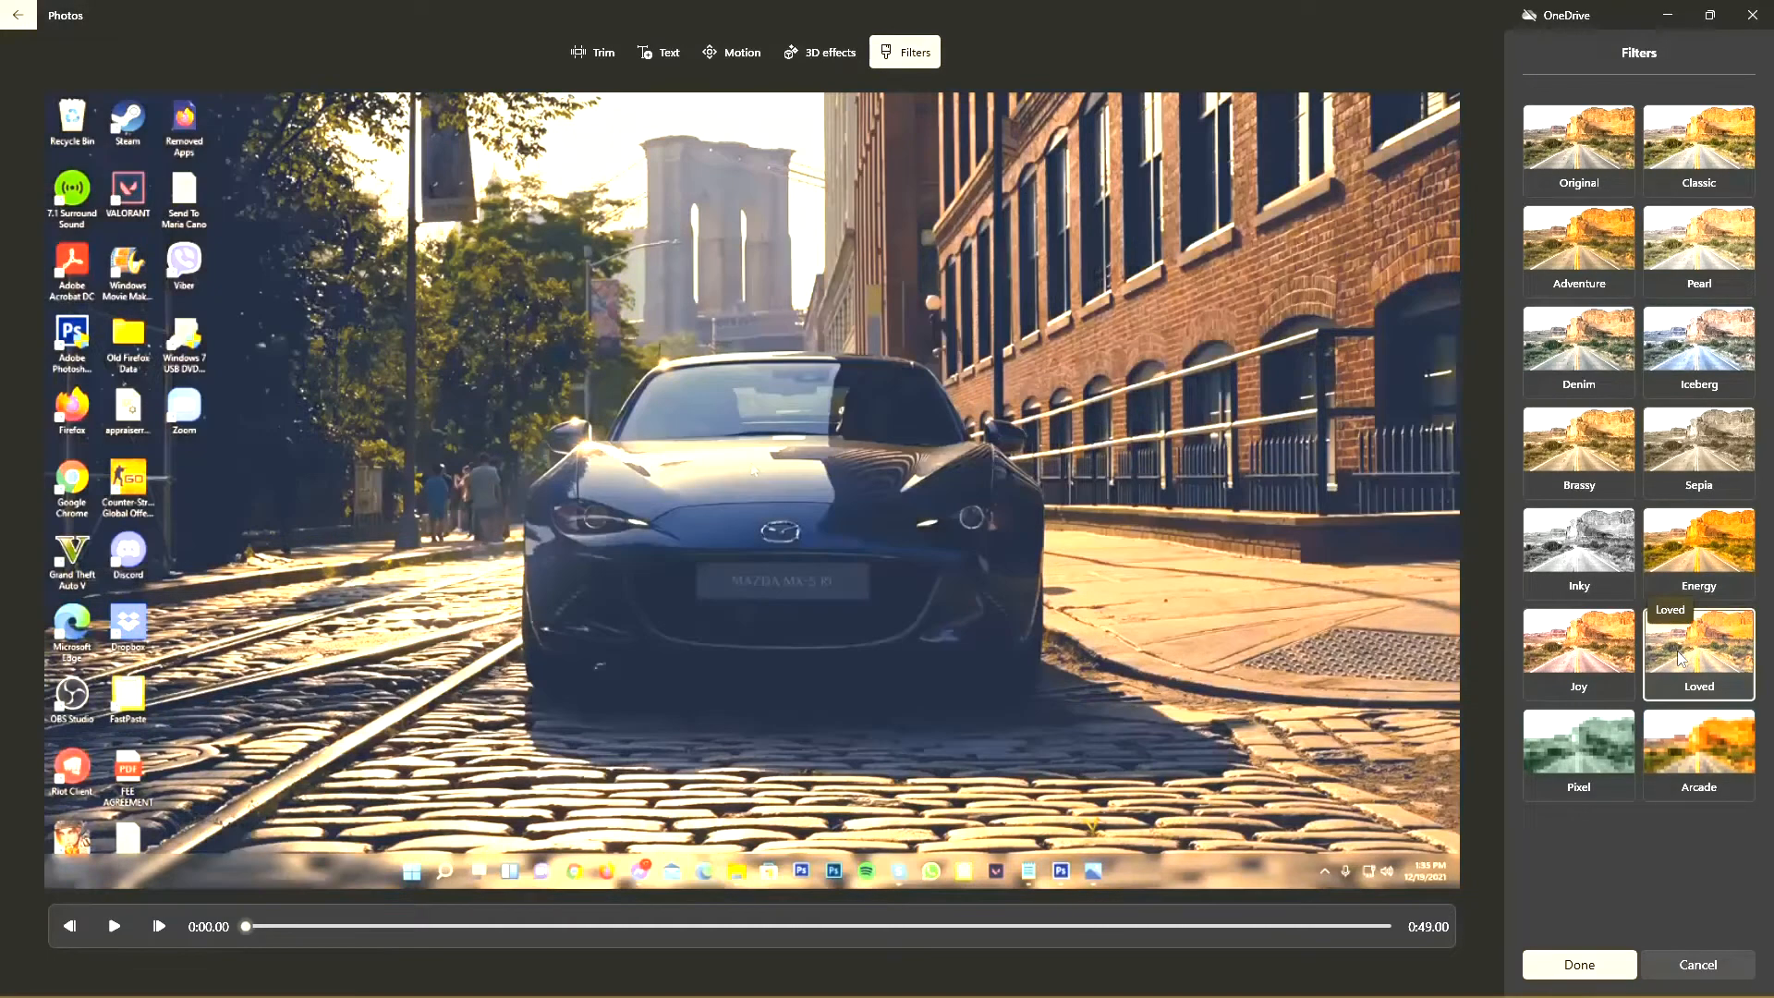
left_click(1615, 514)
left_click(1611, 482)
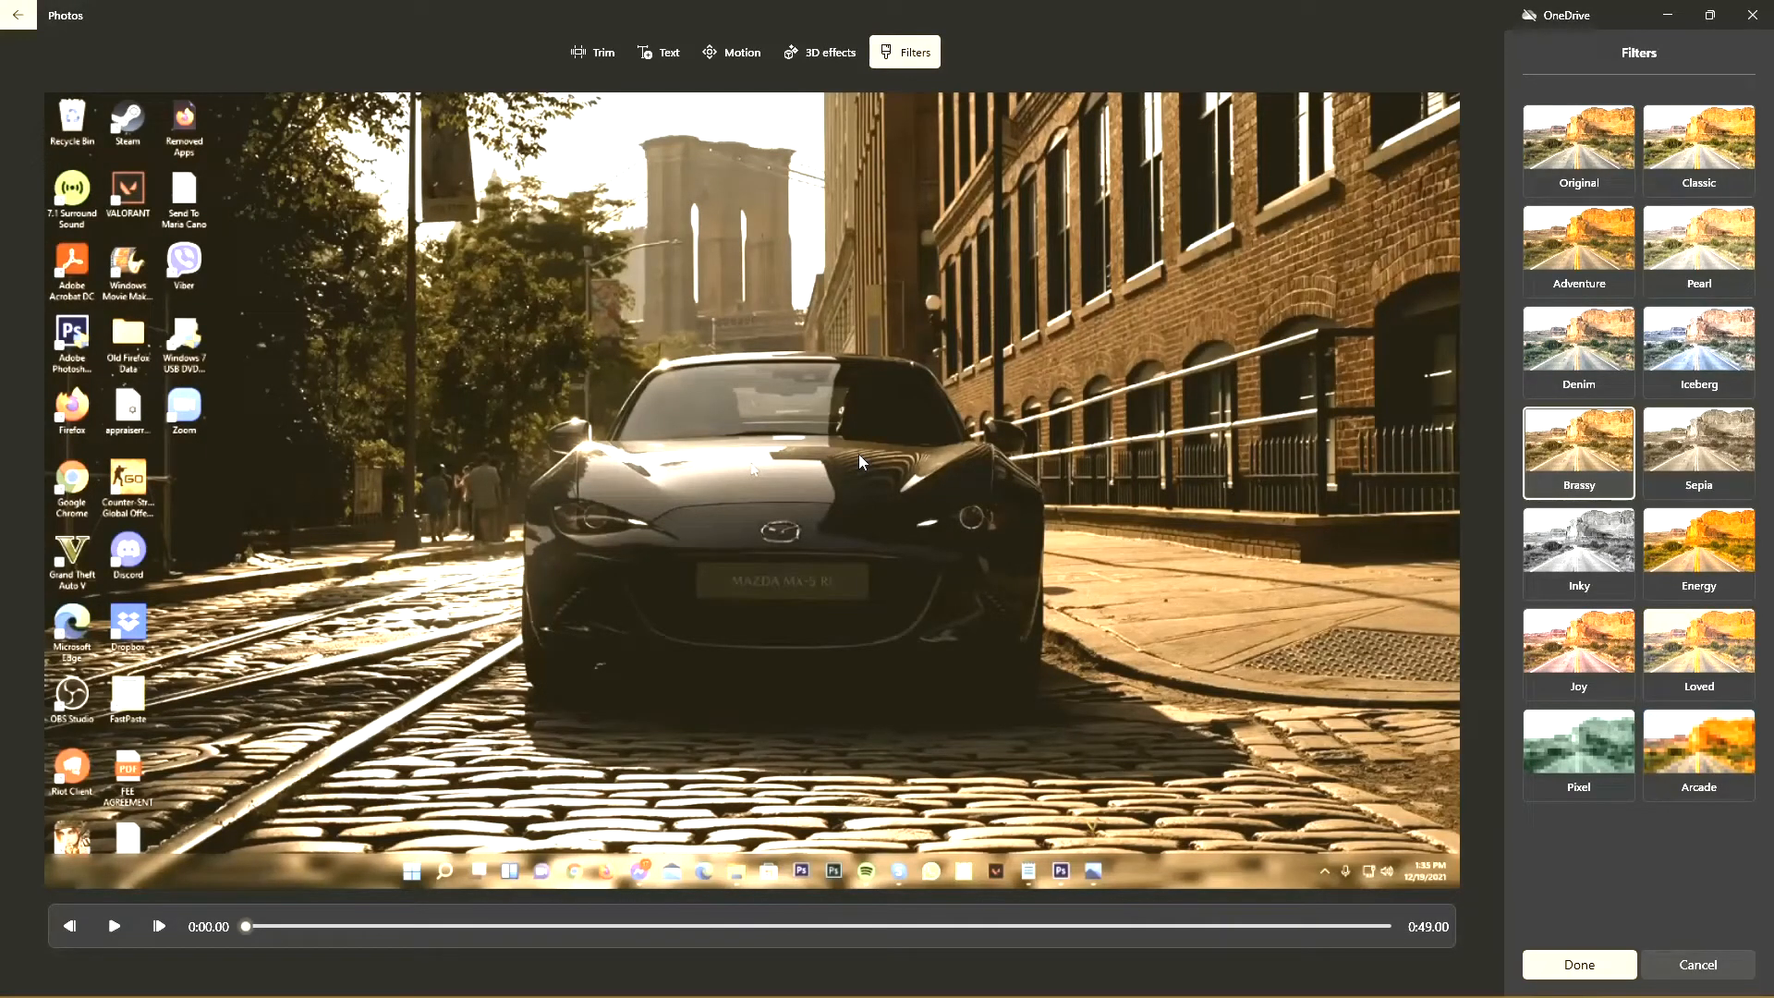
Step: Preview the Pearl, Original, Classic, Adventure, Iceberg and Brassy filters on the second clip and leave without applying one
left_click(1698, 248)
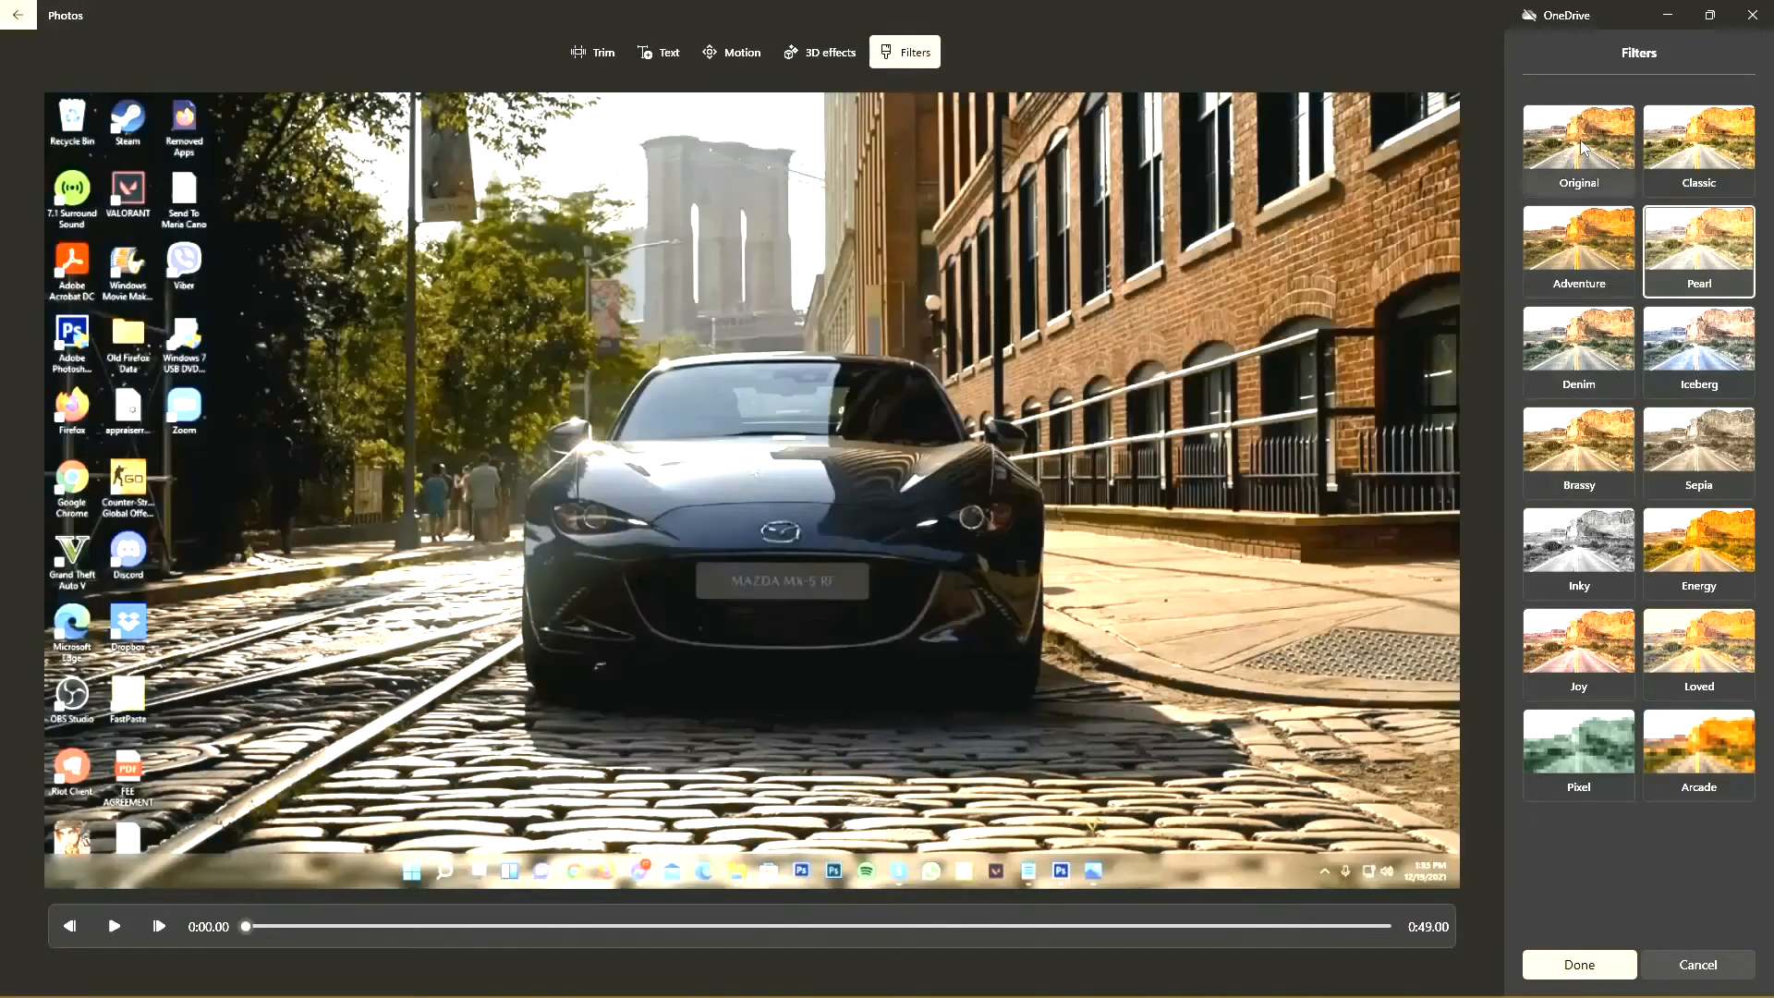
left_click(1581, 151)
left_click(1708, 155)
left_click(1712, 244)
left_click(1621, 249)
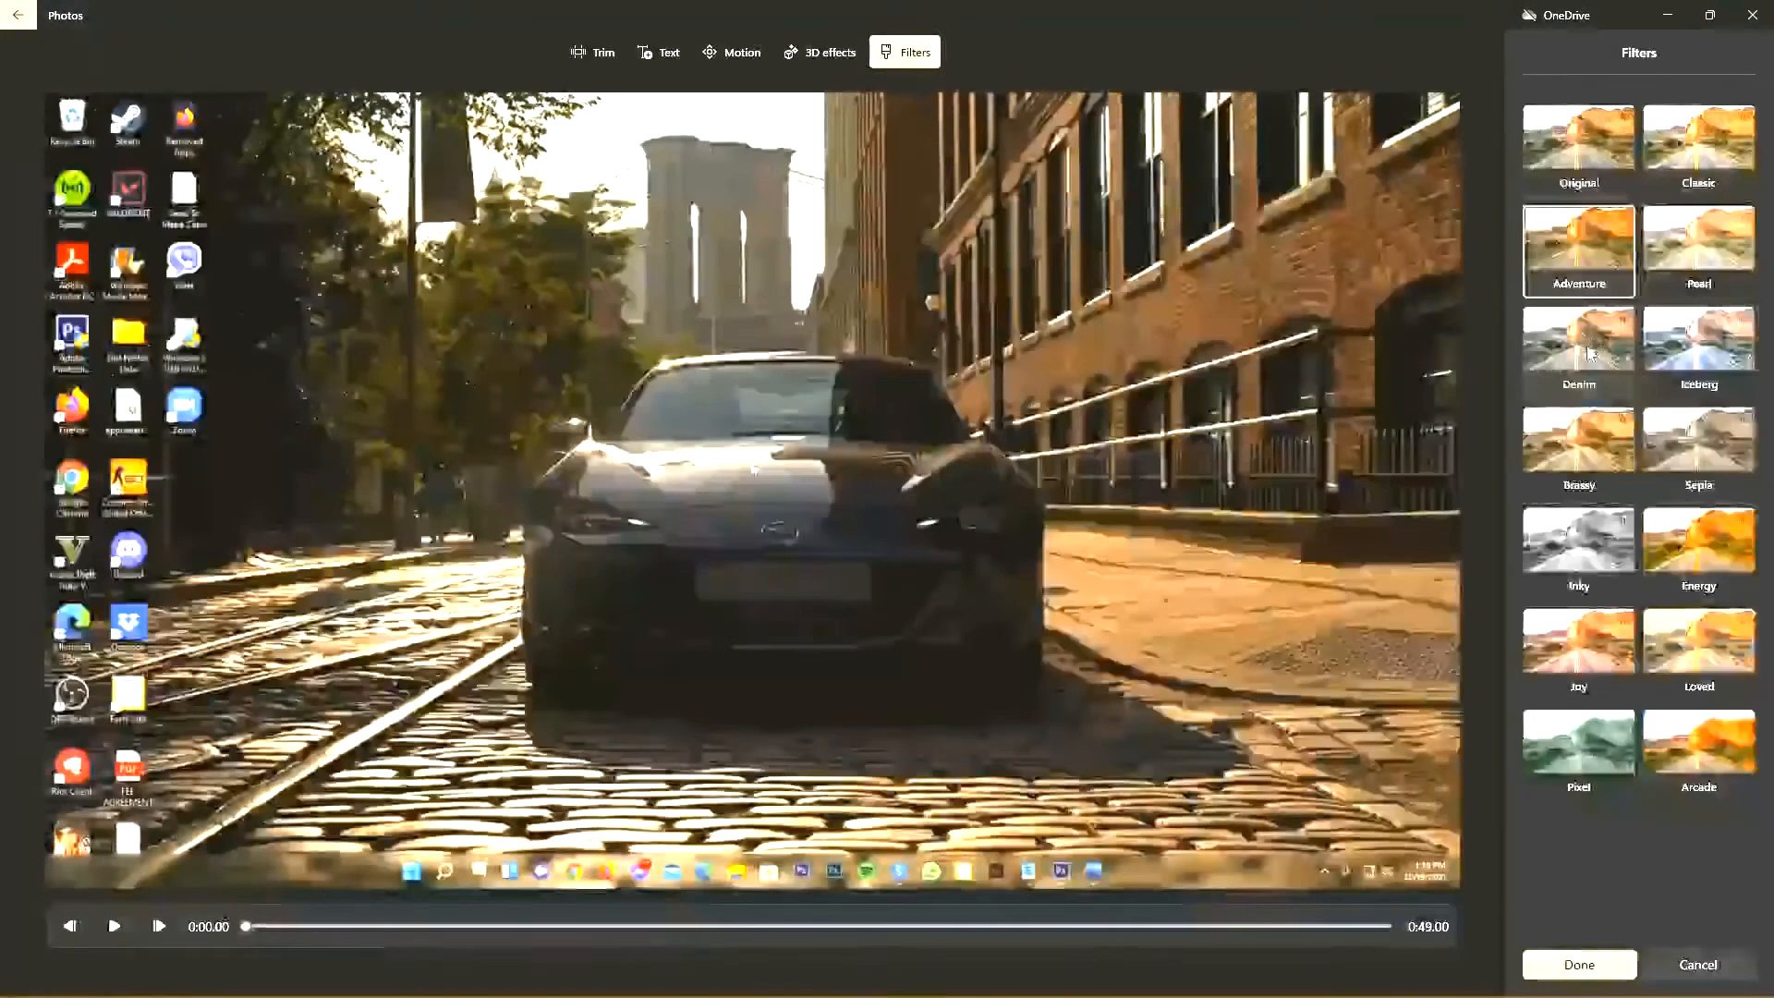
left_click(1692, 349)
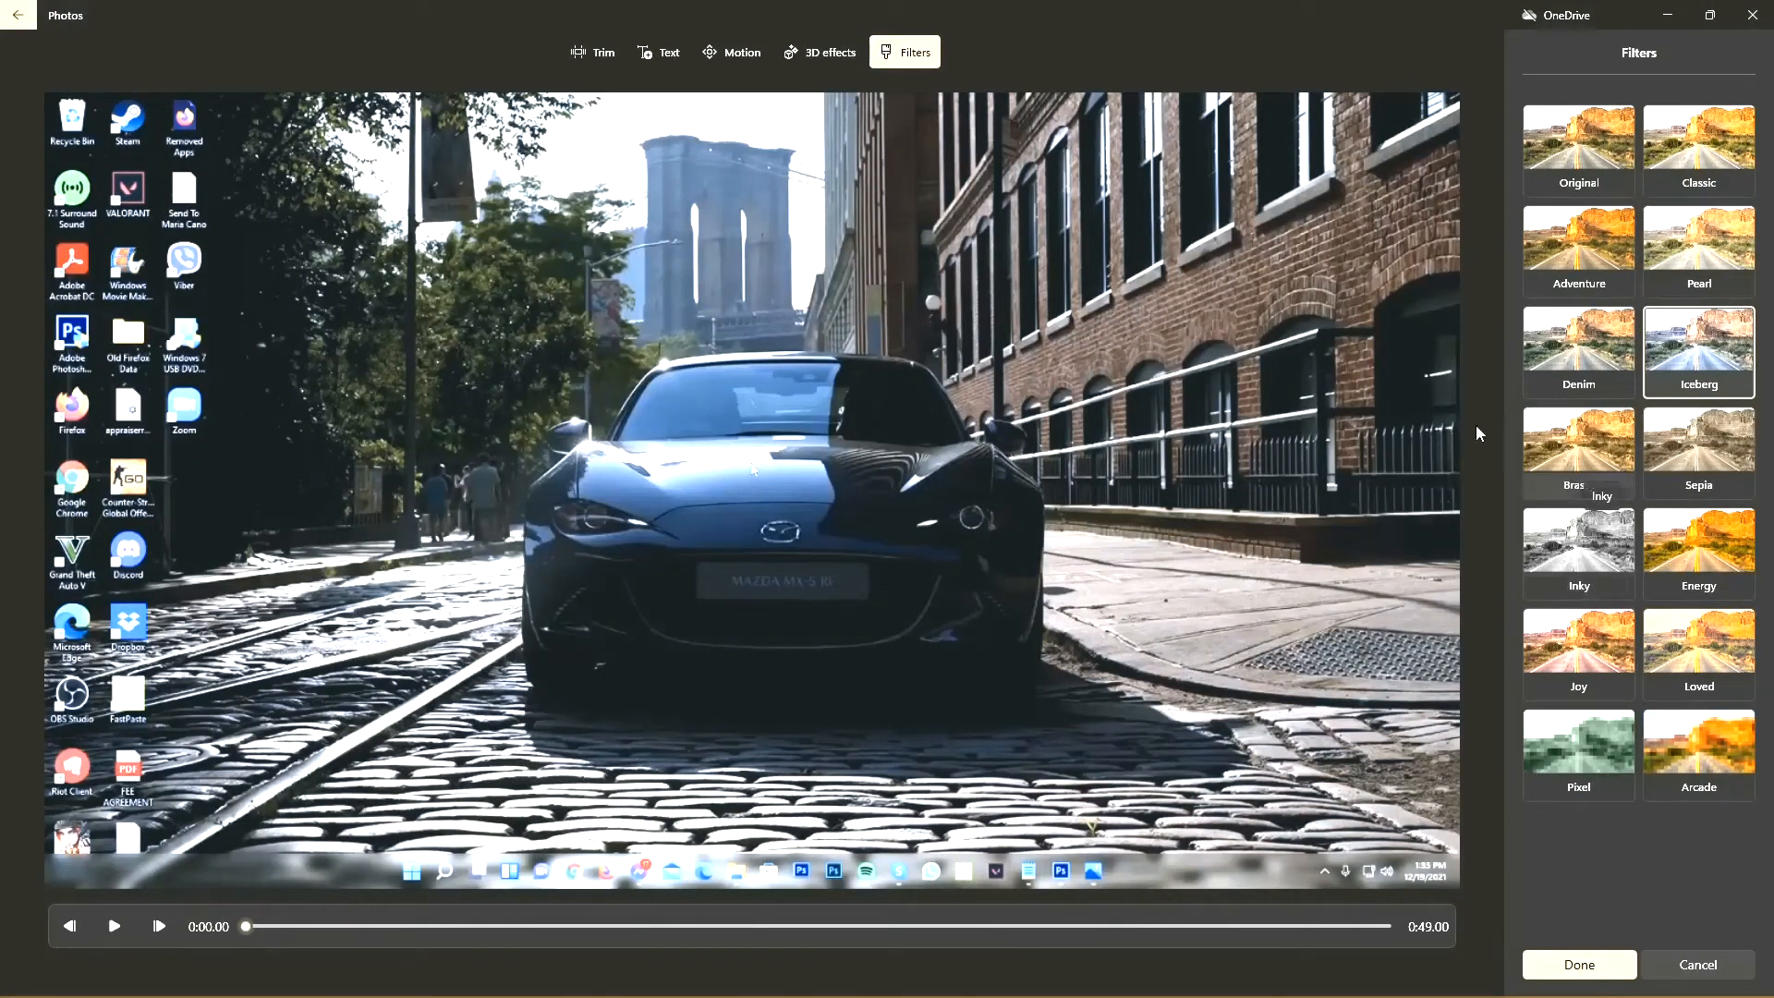
left_click(1590, 459)
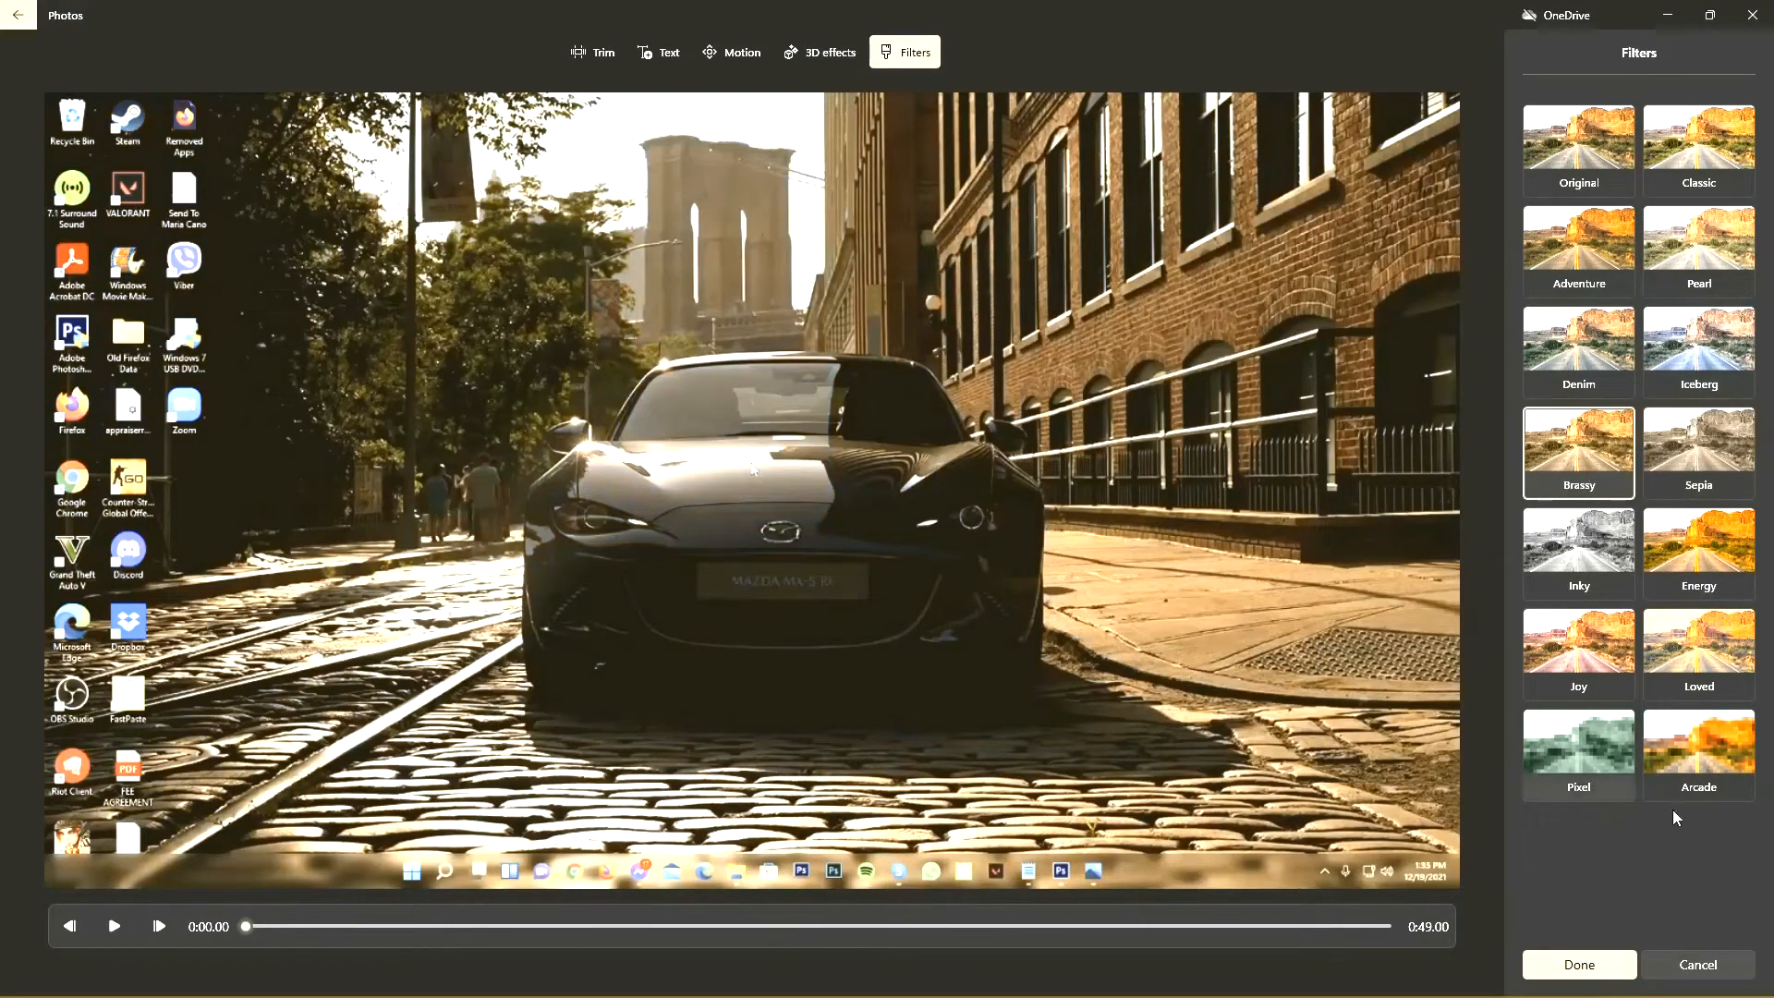
left_click(1679, 966)
left_click(944, 552)
left_click(1720, 970)
left_click(820, 555)
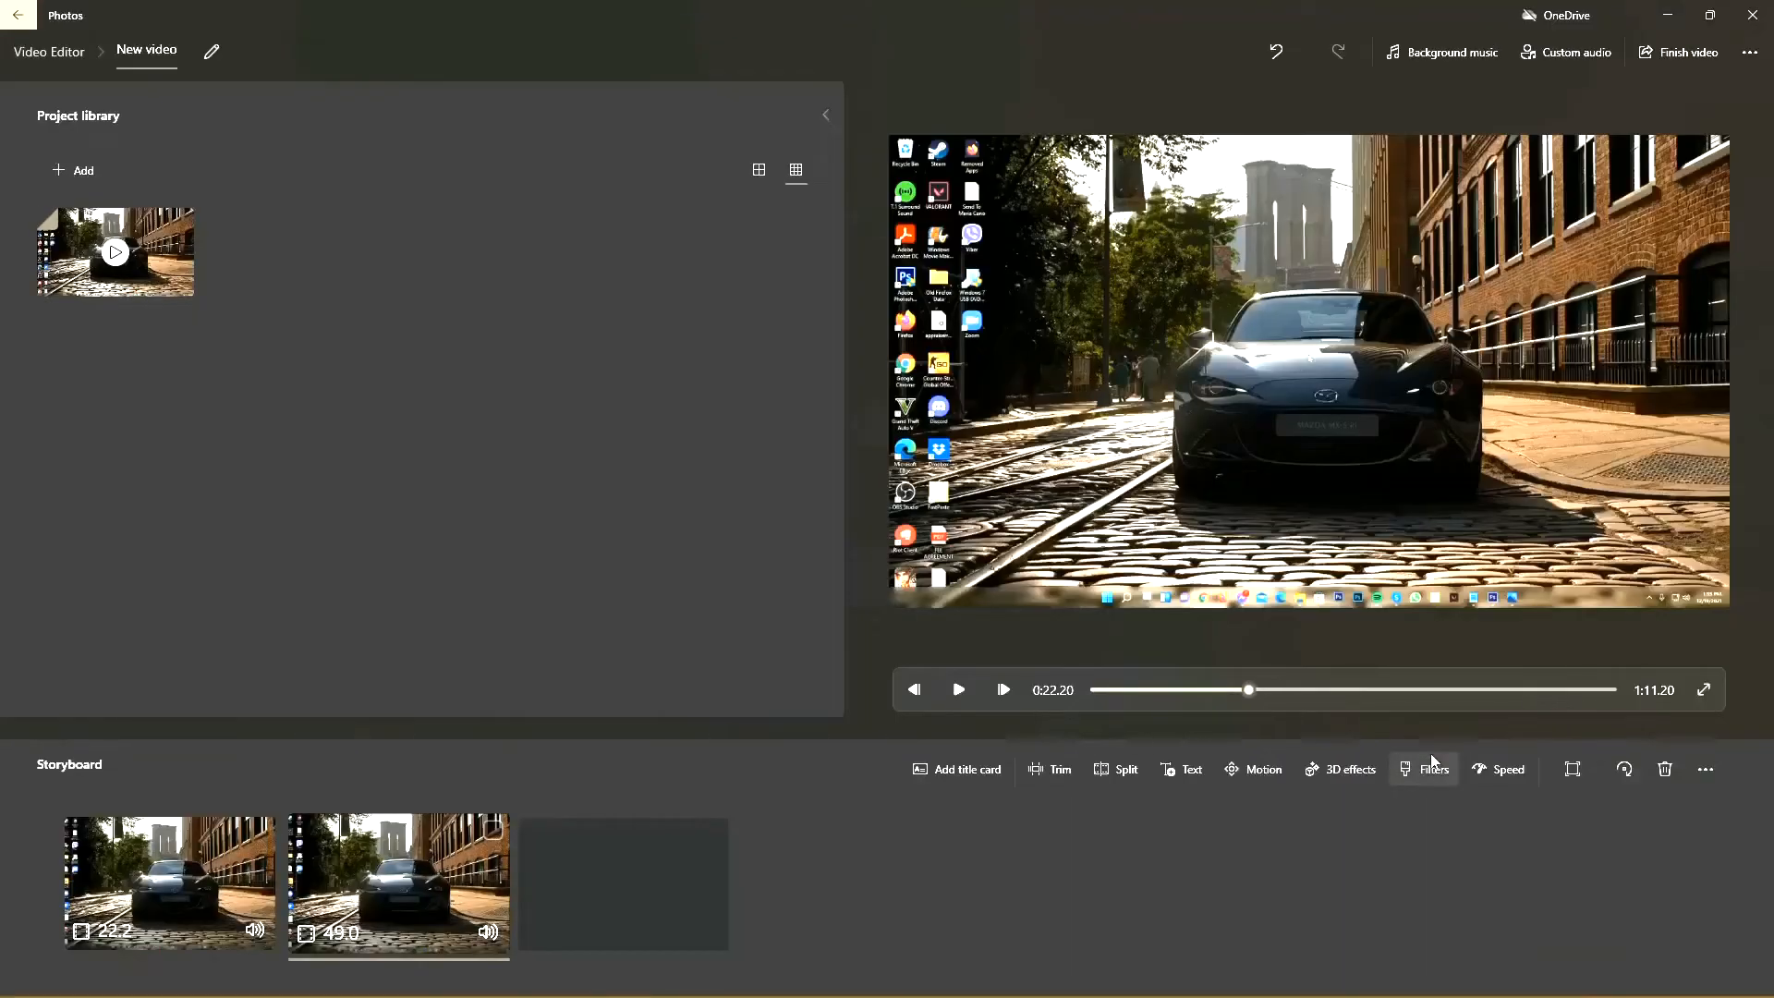
Step: Look at the speed setting of the second clip and leave it at 1x
left_click(1501, 769)
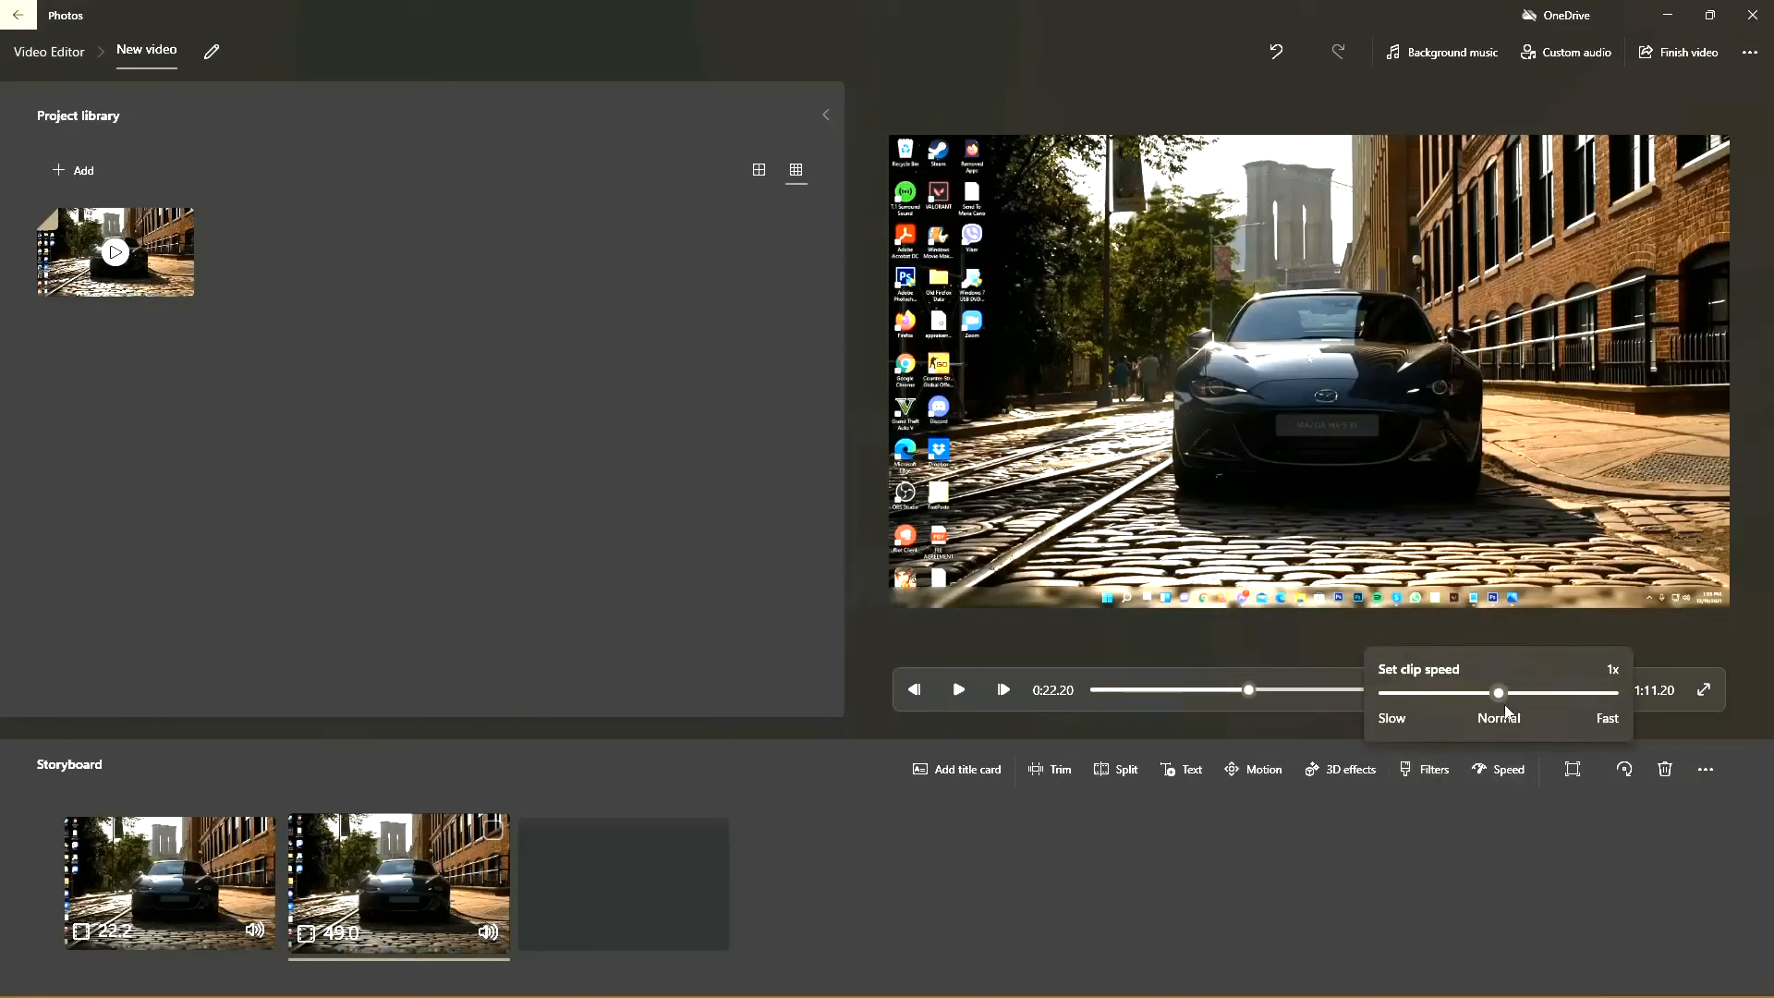
mouse_move(1503, 695)
left_mouse_down()
mouse_move(1477, 712)
mouse_move(1563, 693)
mouse_move(1456, 695)
mouse_move(1504, 691)
left_mouse_up()
left_click_drag(1500, 692, 1504, 691)
mouse_move(1498, 696)
left_mouse_down()
mouse_move(1515, 697)
mouse_move(1500, 702)
left_mouse_up()
left_click(159, 877)
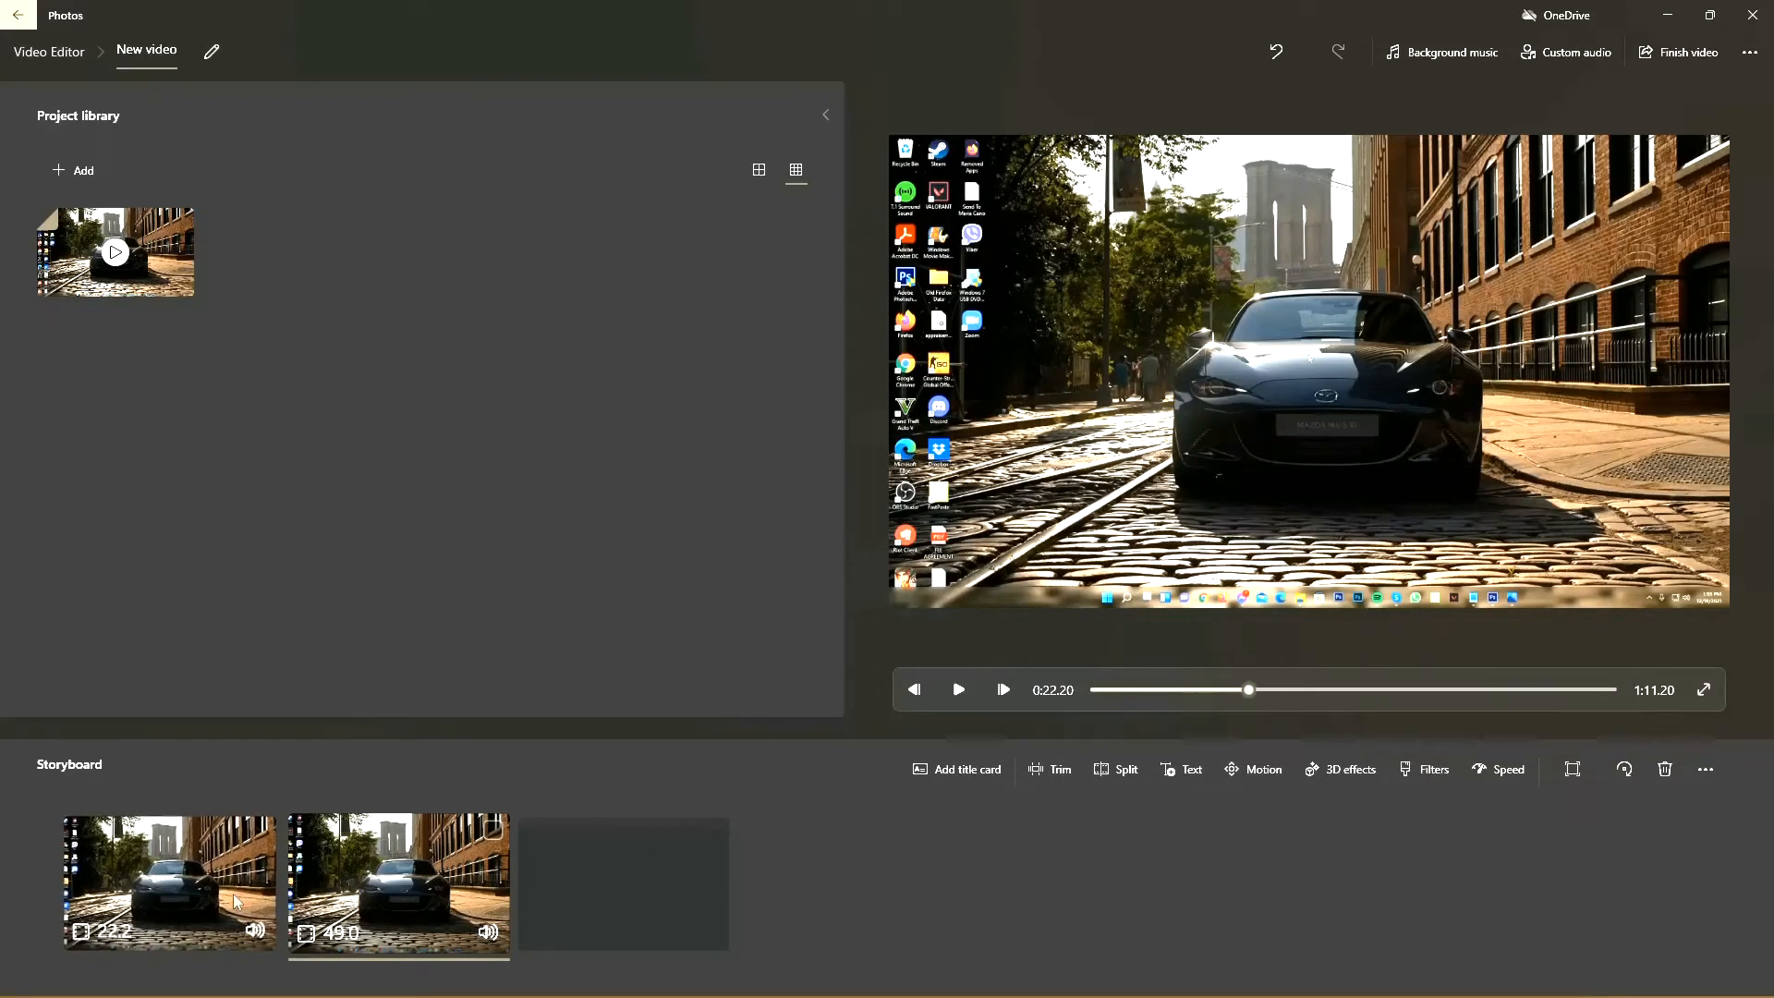
Step: Set the speed of the first storyboard clip to 1.5x
left_click(185, 900)
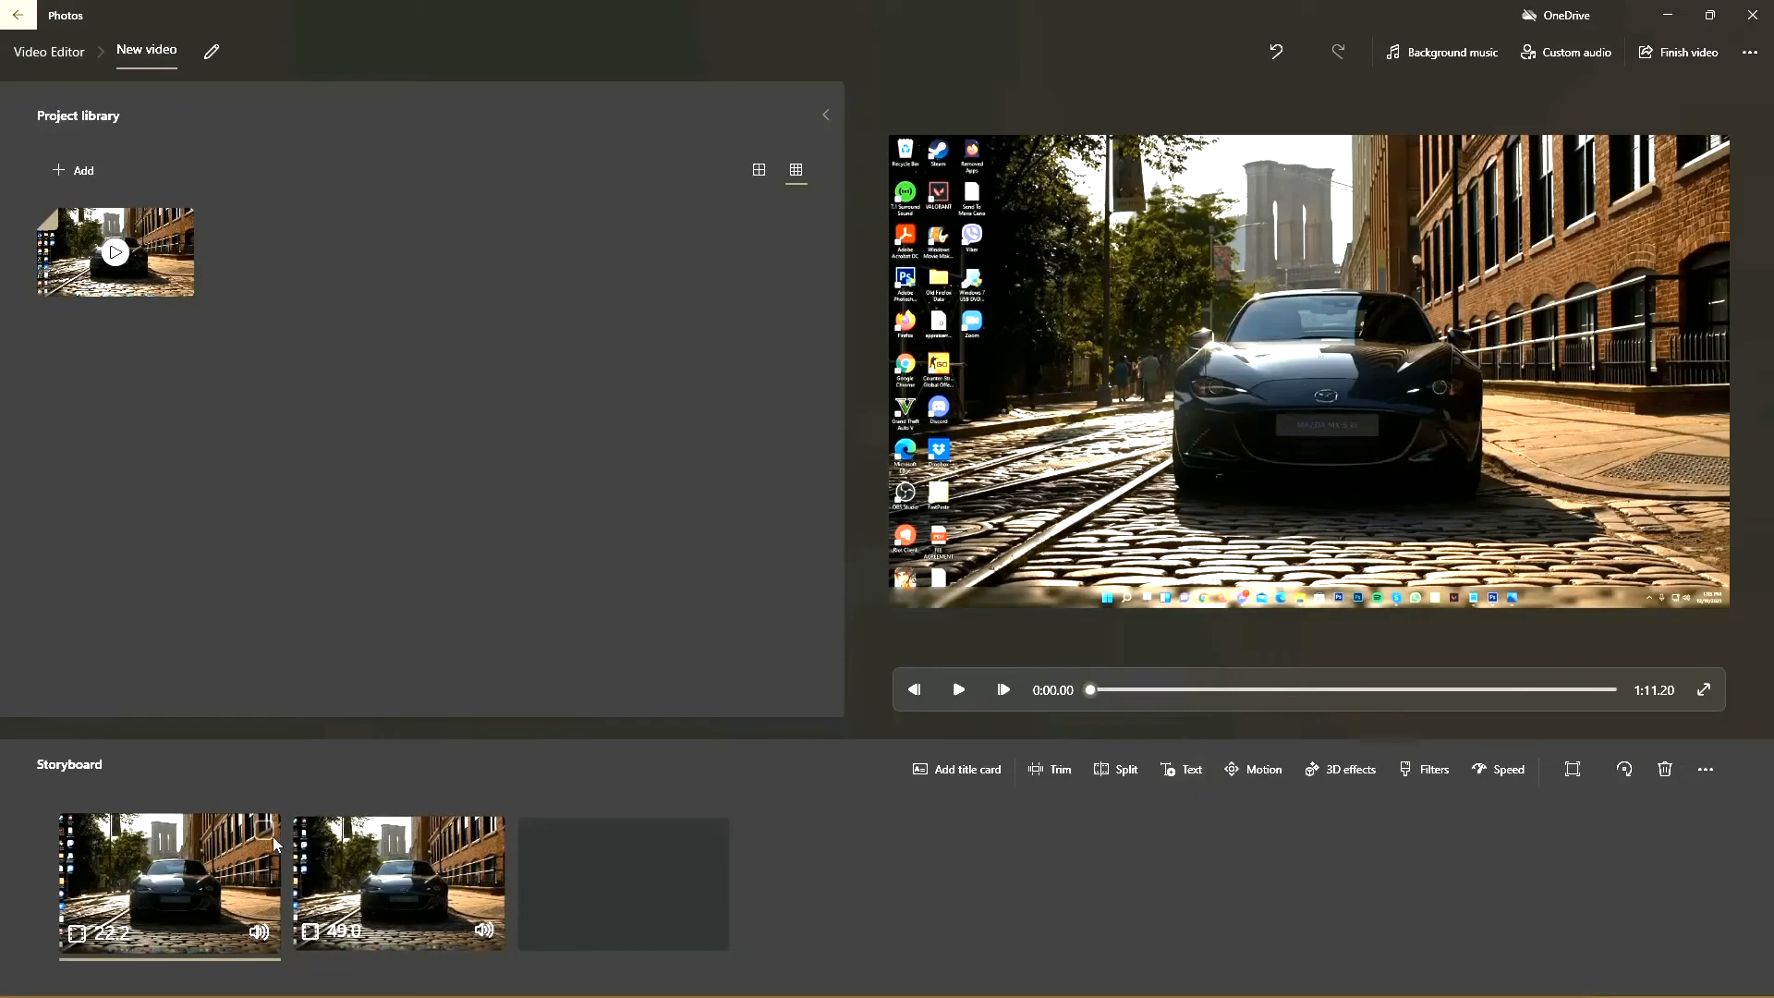
left_click(397, 878)
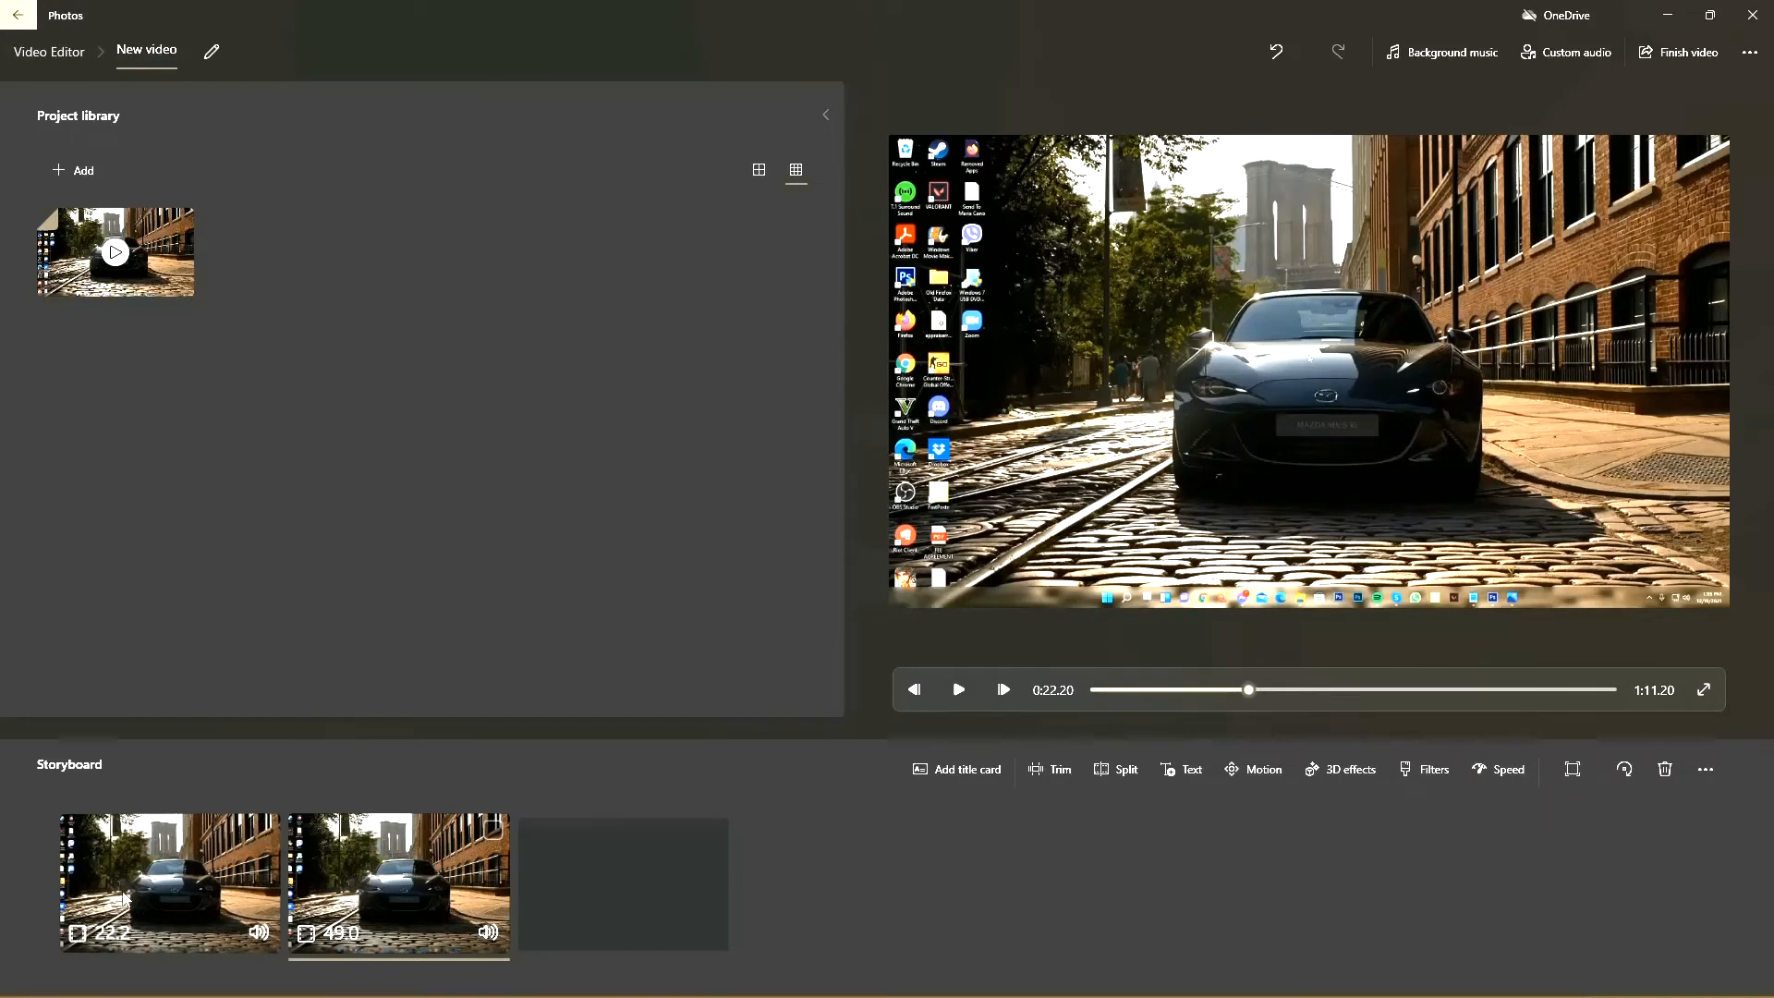
left_click(186, 896)
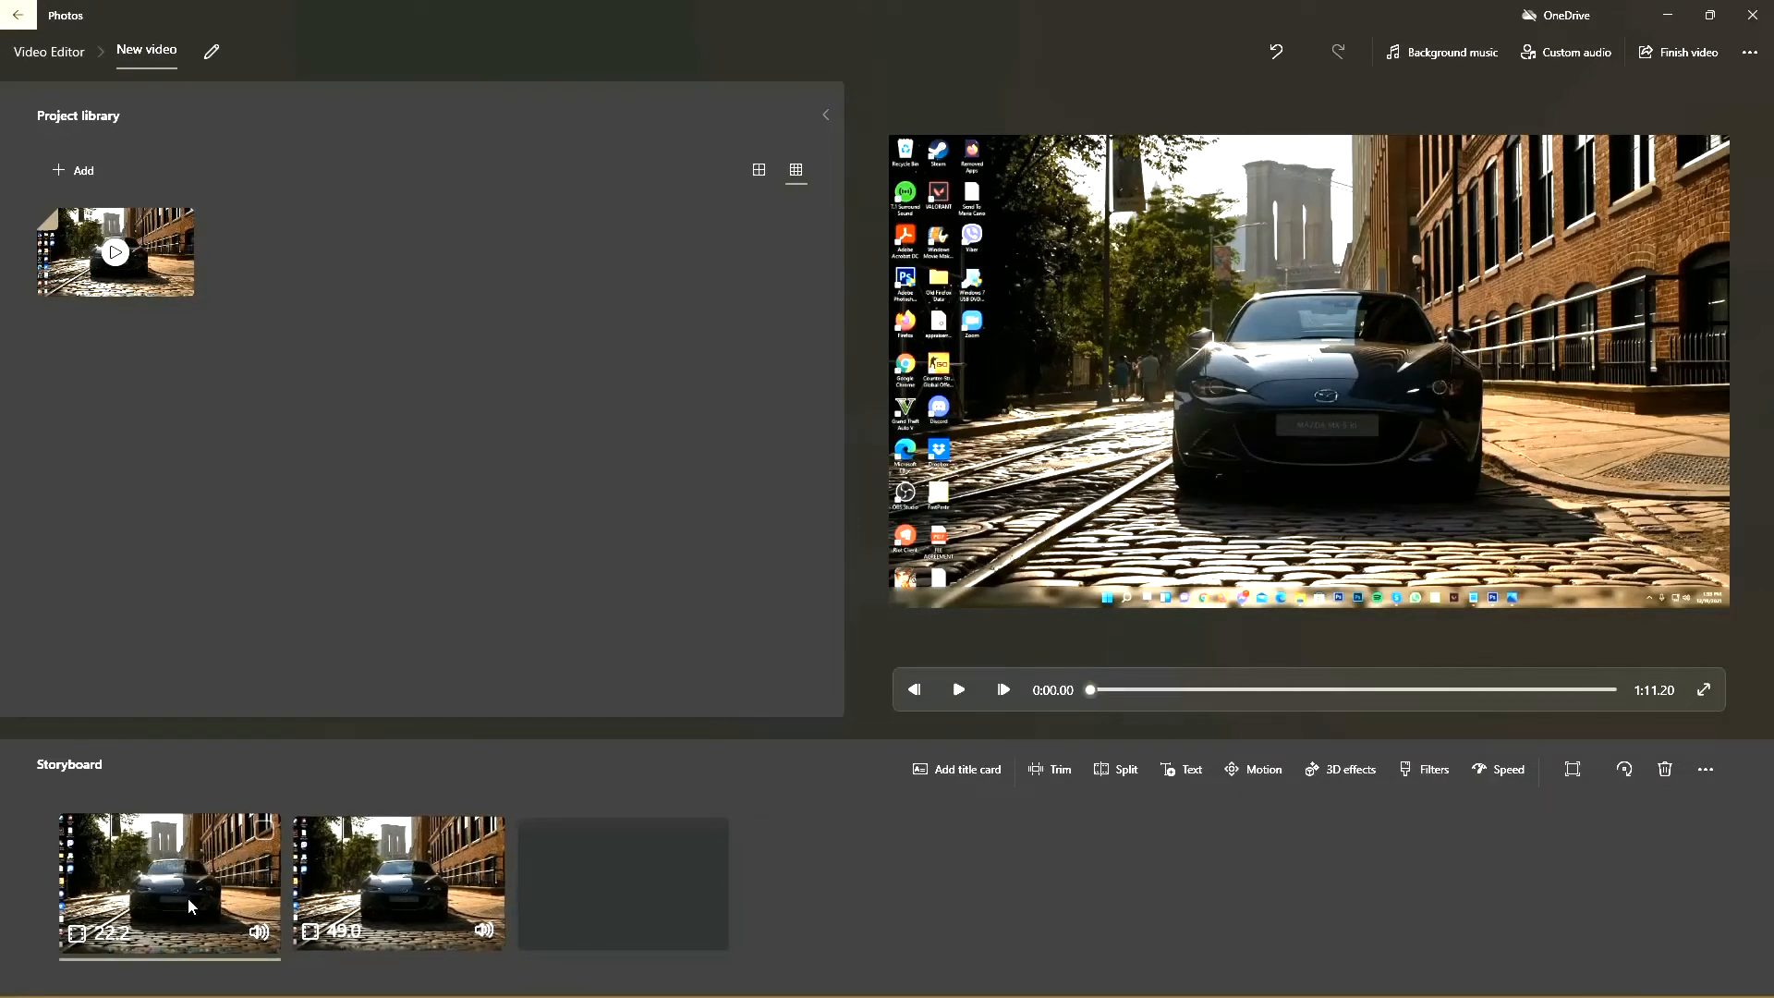
left_click(1486, 771)
left_click_drag(1497, 699, 1519, 699)
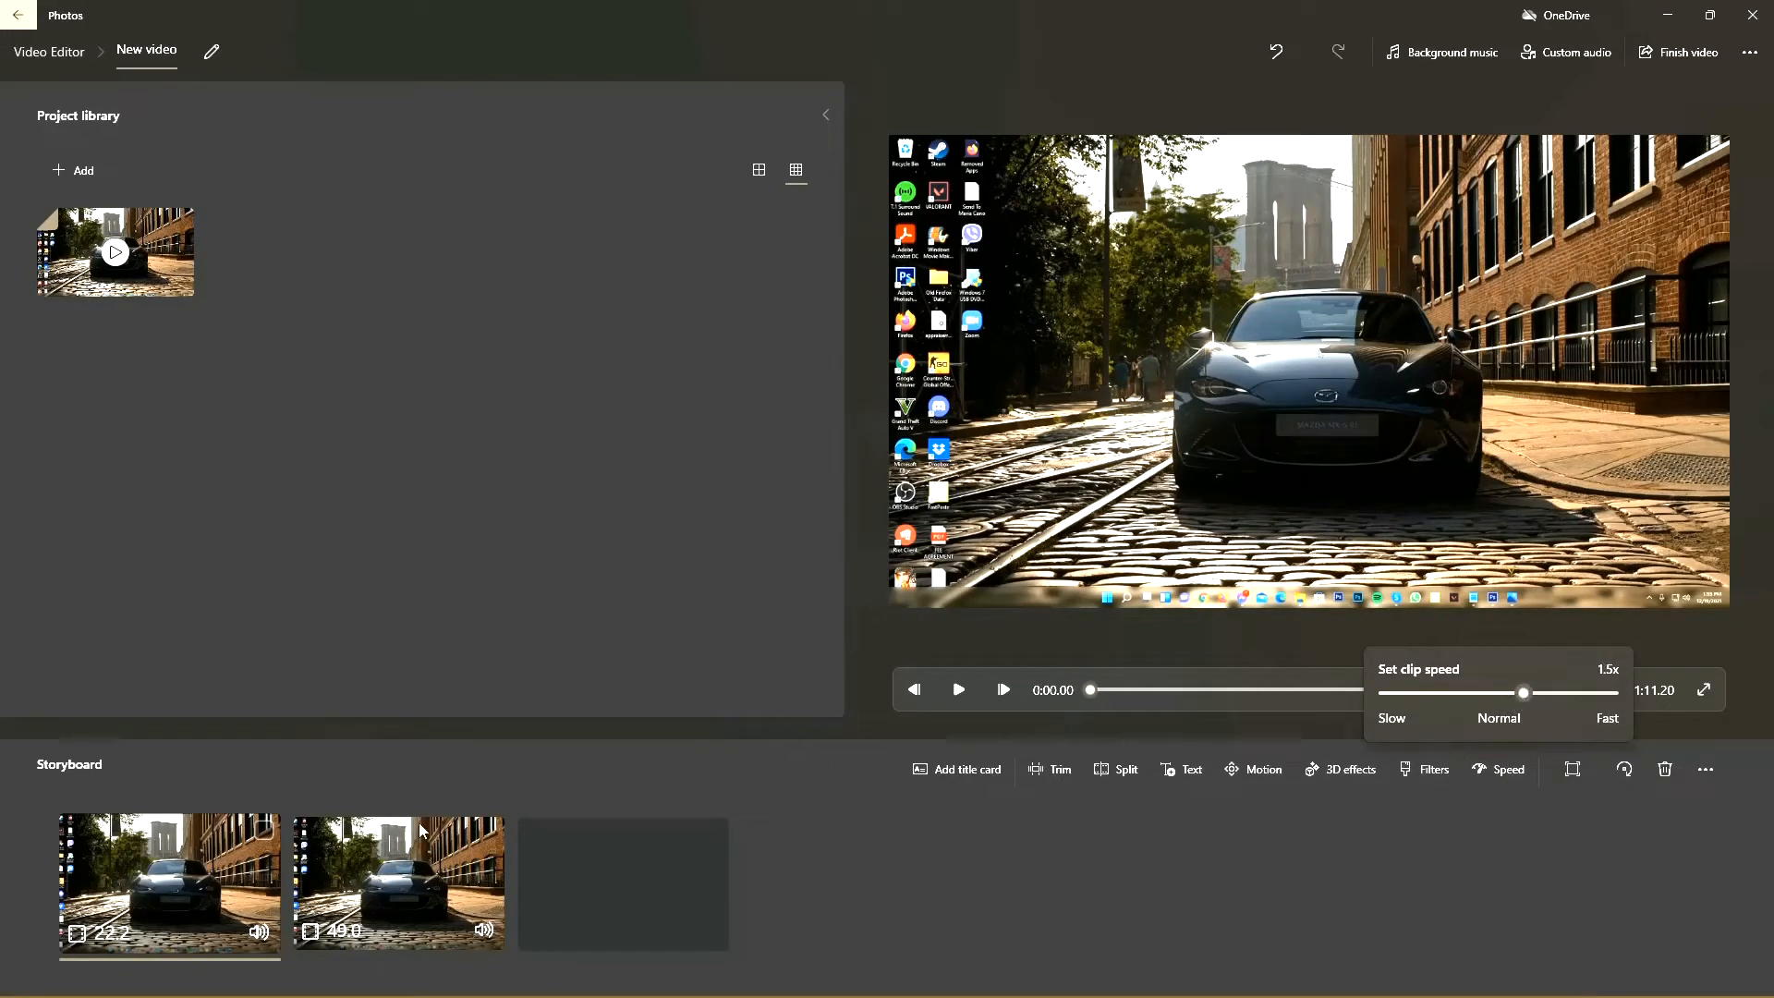
left_click(264, 940)
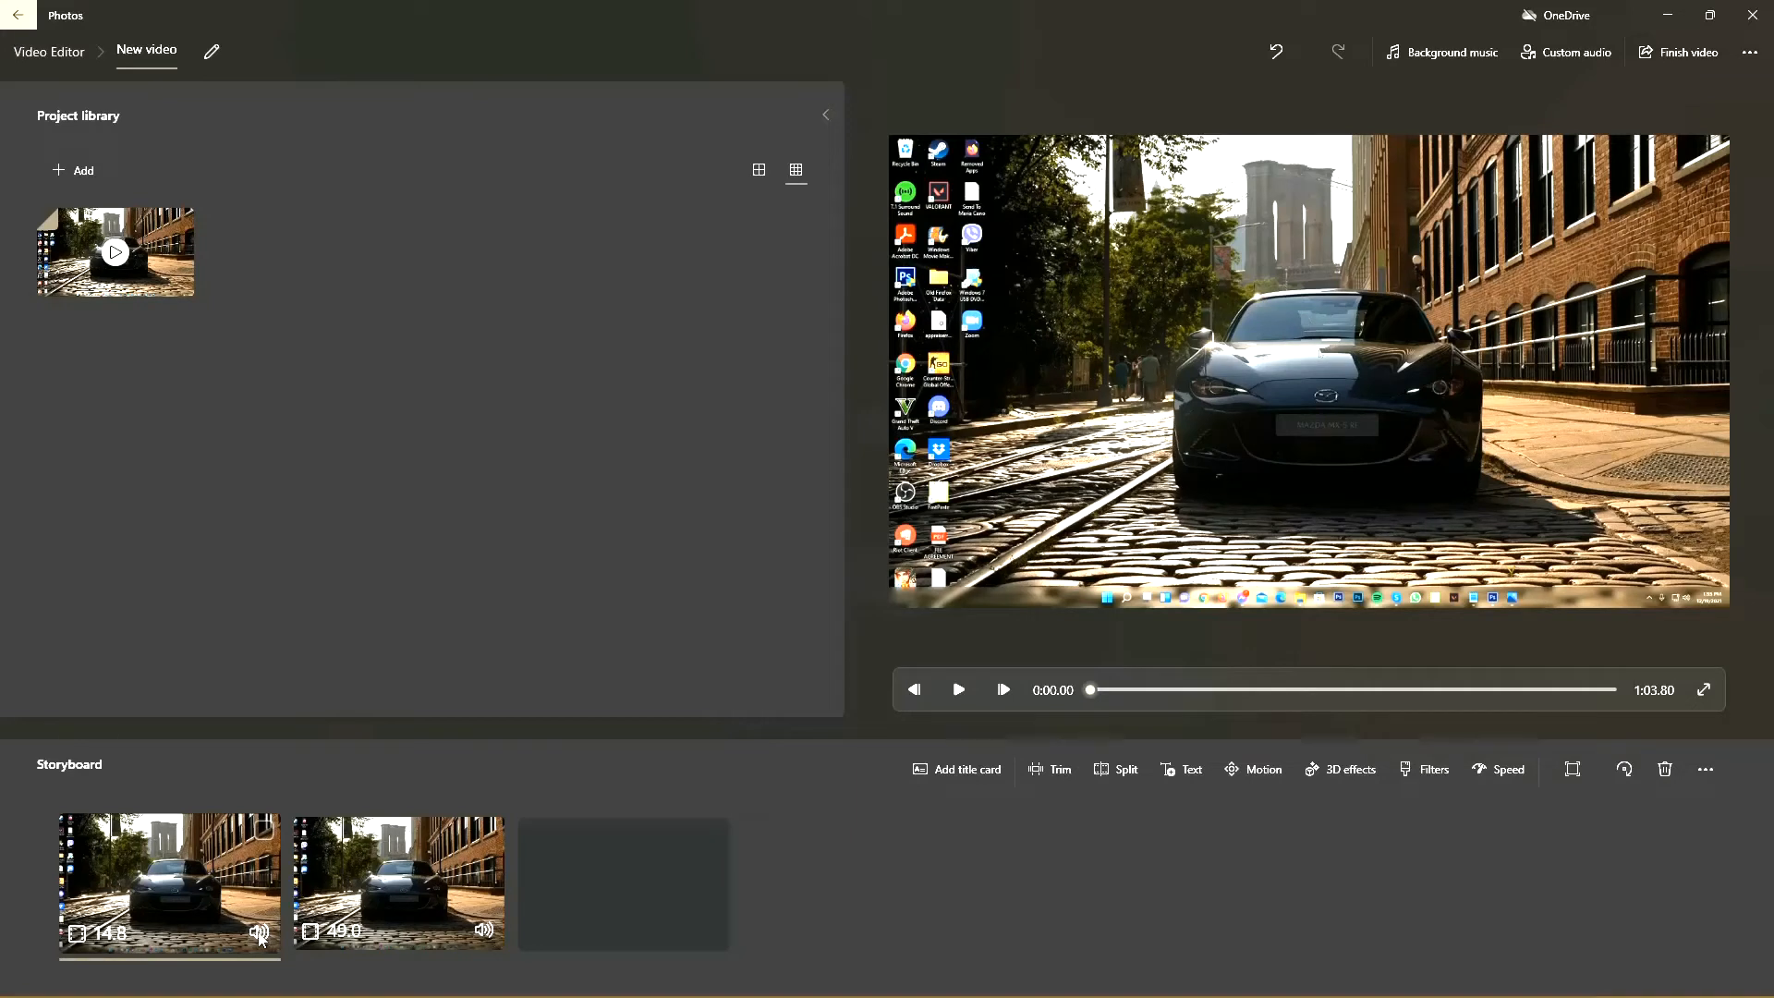
Step: Look at the first clip's volume control and its resize options without changing the framing
left_click(262, 935)
mouse_move(260, 839)
left_mouse_down()
mouse_move(256, 908)
mouse_move(260, 836)
left_mouse_up()
left_click(1570, 770)
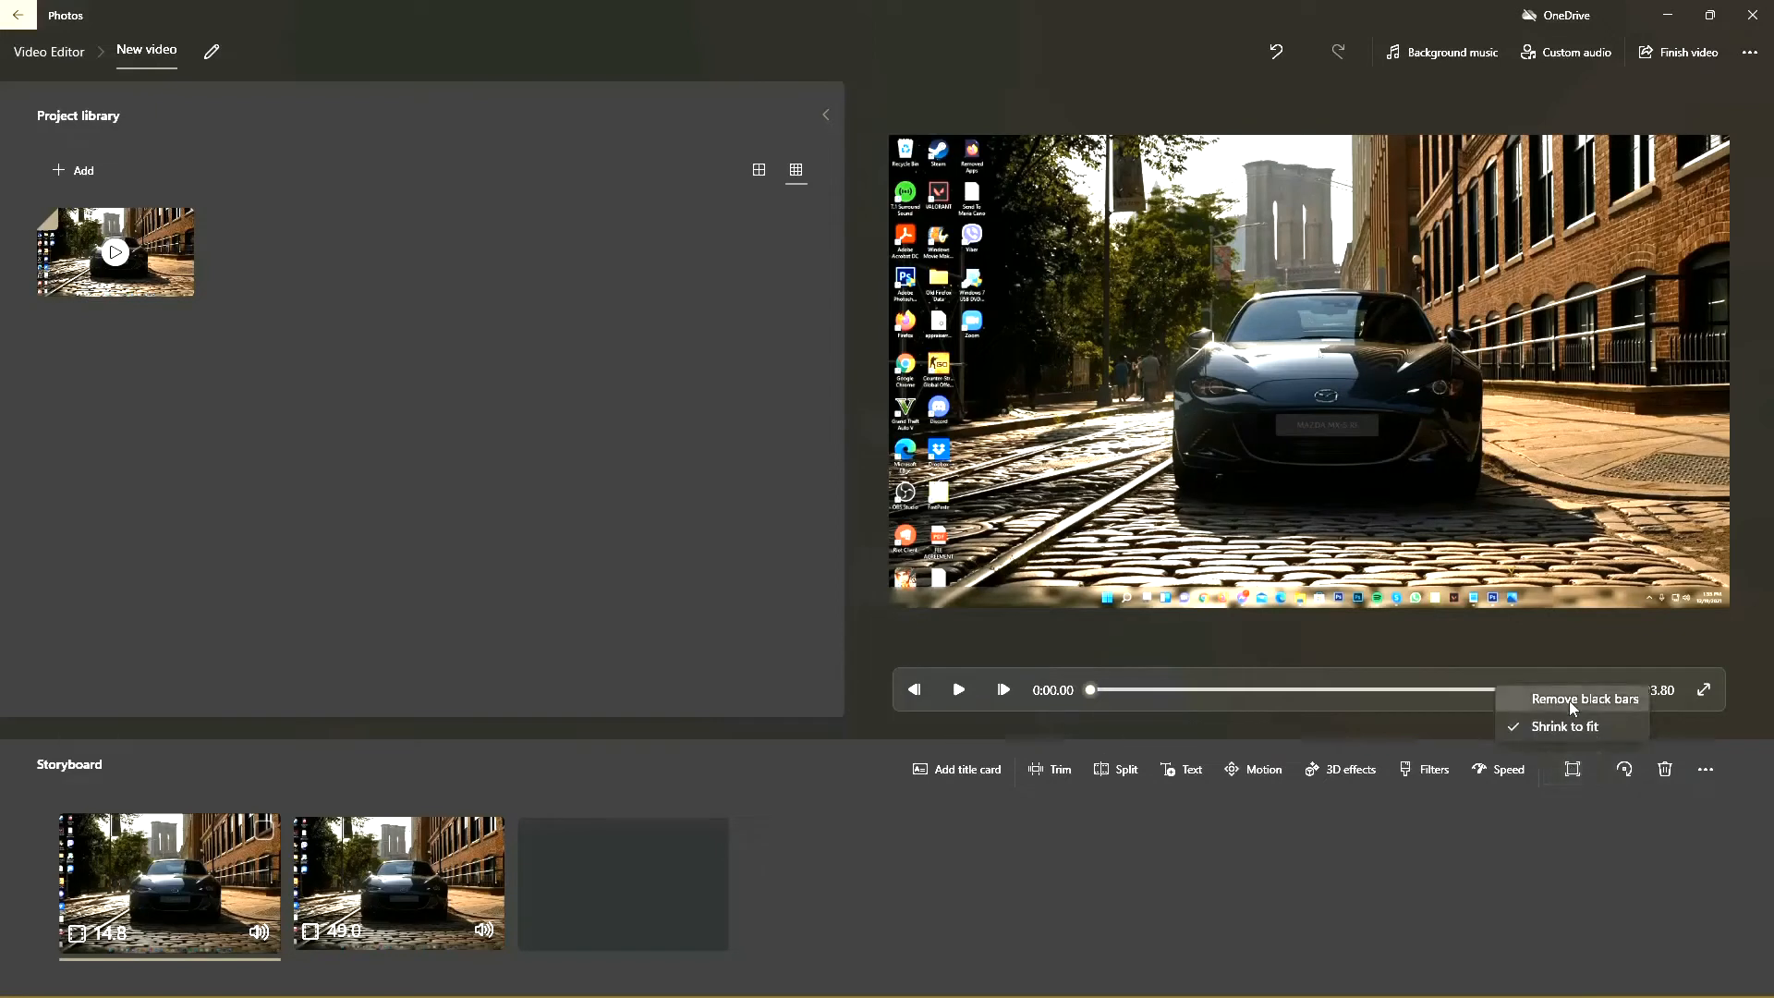
left_click(1574, 767)
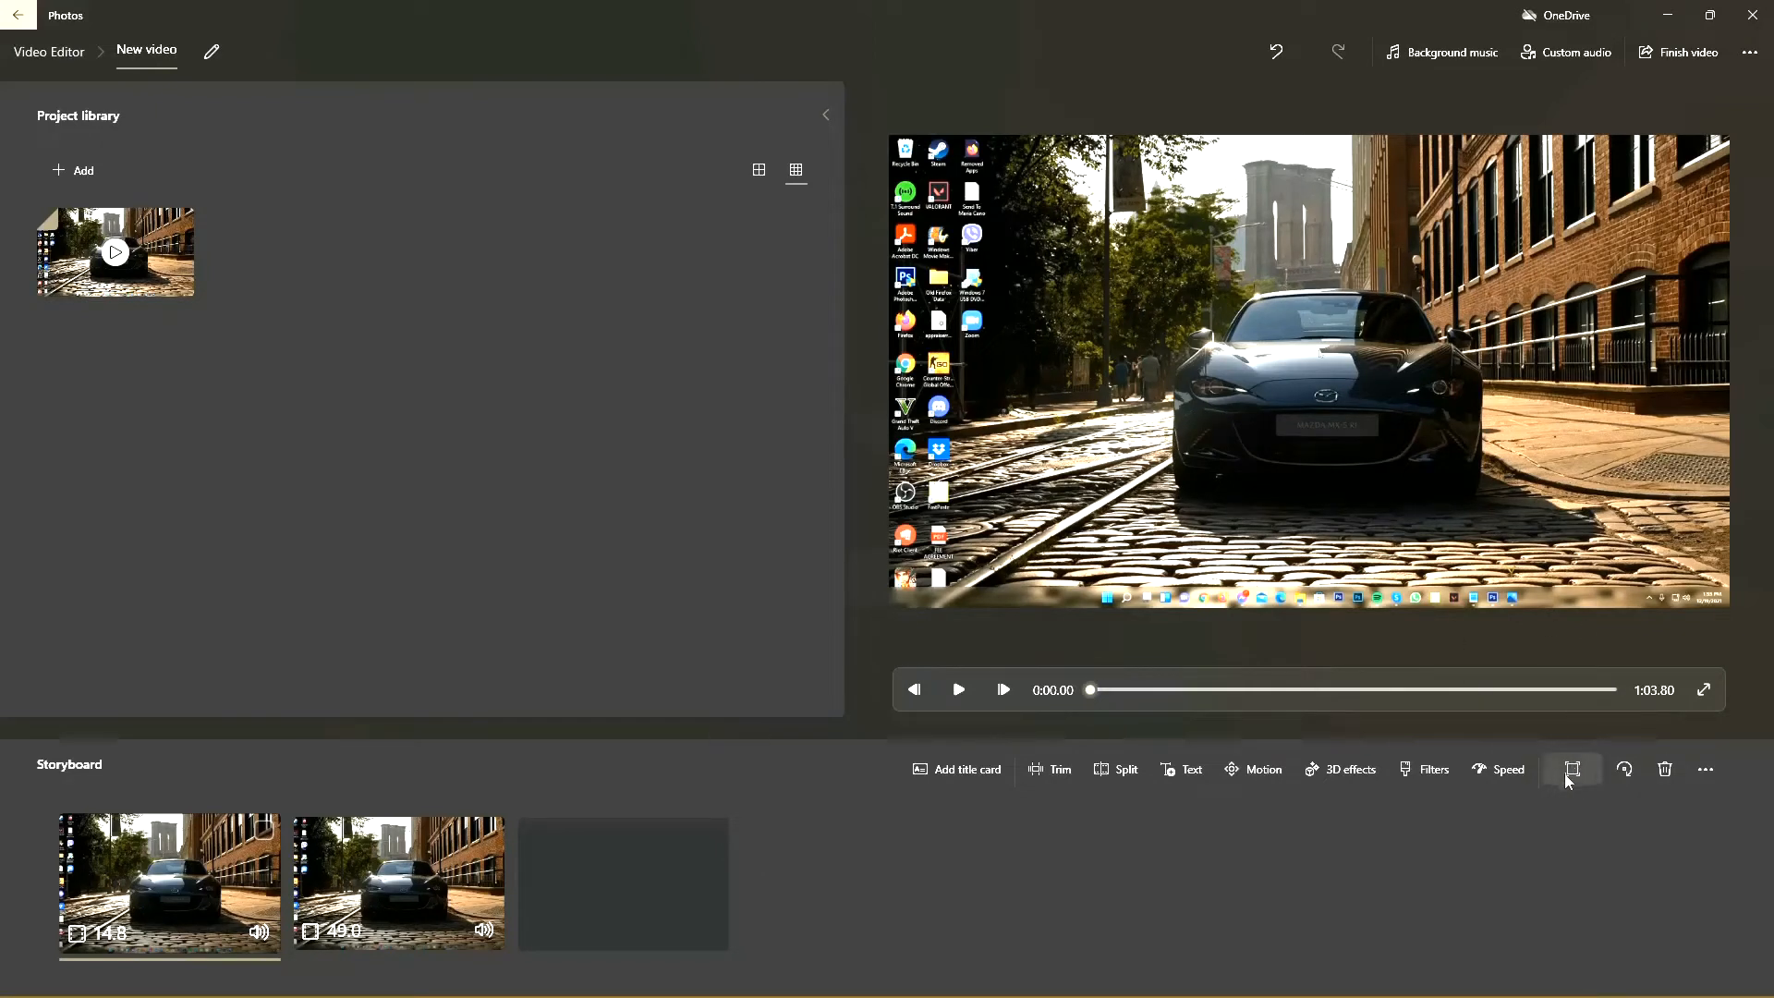
Step: Try rotating the first clip in quarter turns and bring it back to its upright orientation
left_click(1626, 770)
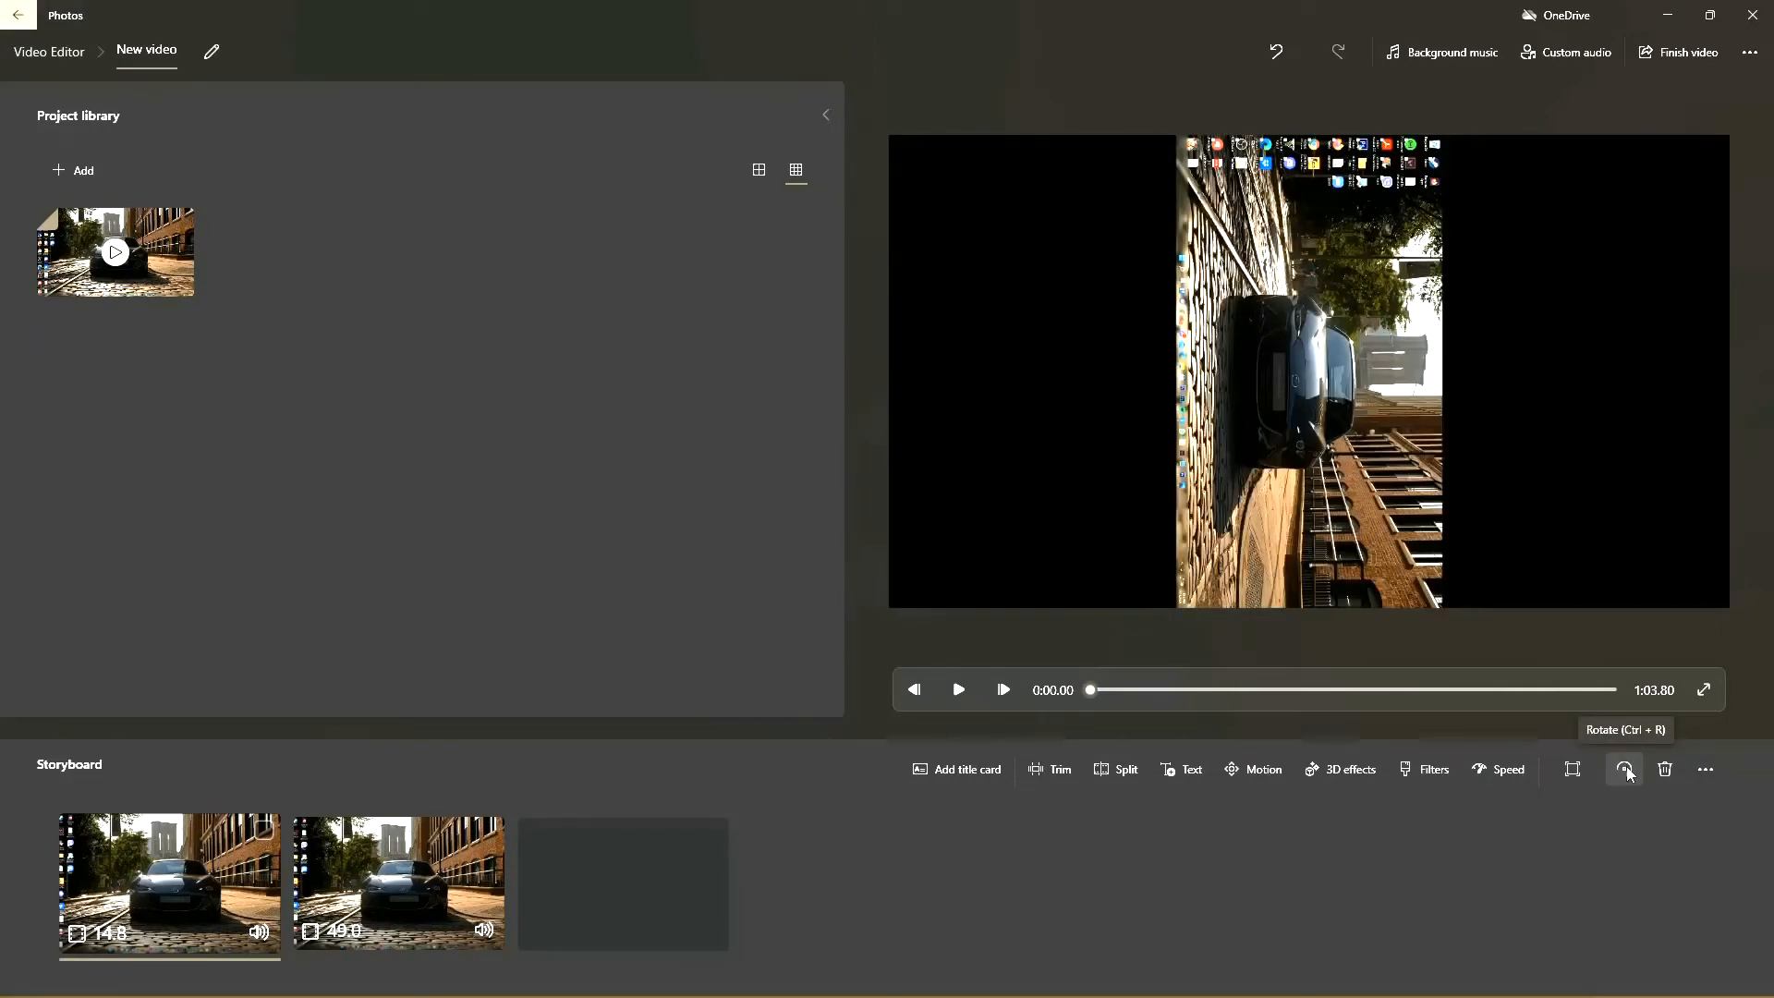
left_click(1625, 770)
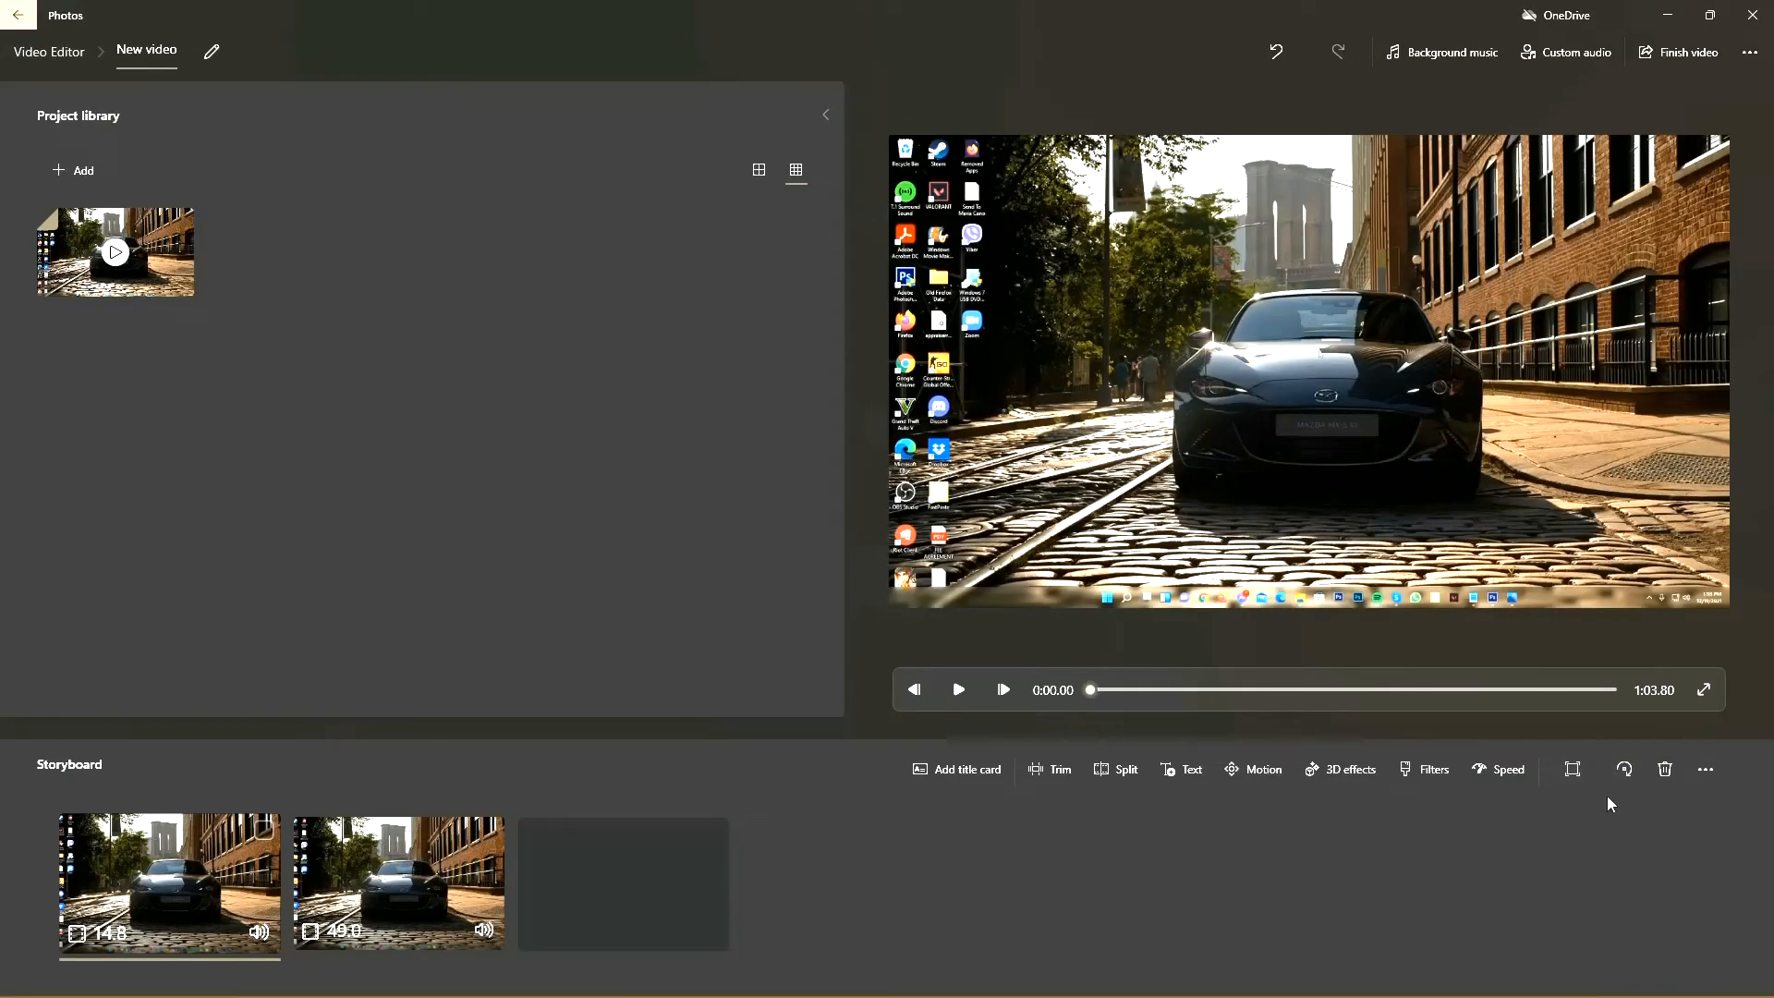
left_click(1699, 770)
left_click(1700, 770)
left_click(1626, 770)
left_click(1626, 769)
left_click(1626, 769)
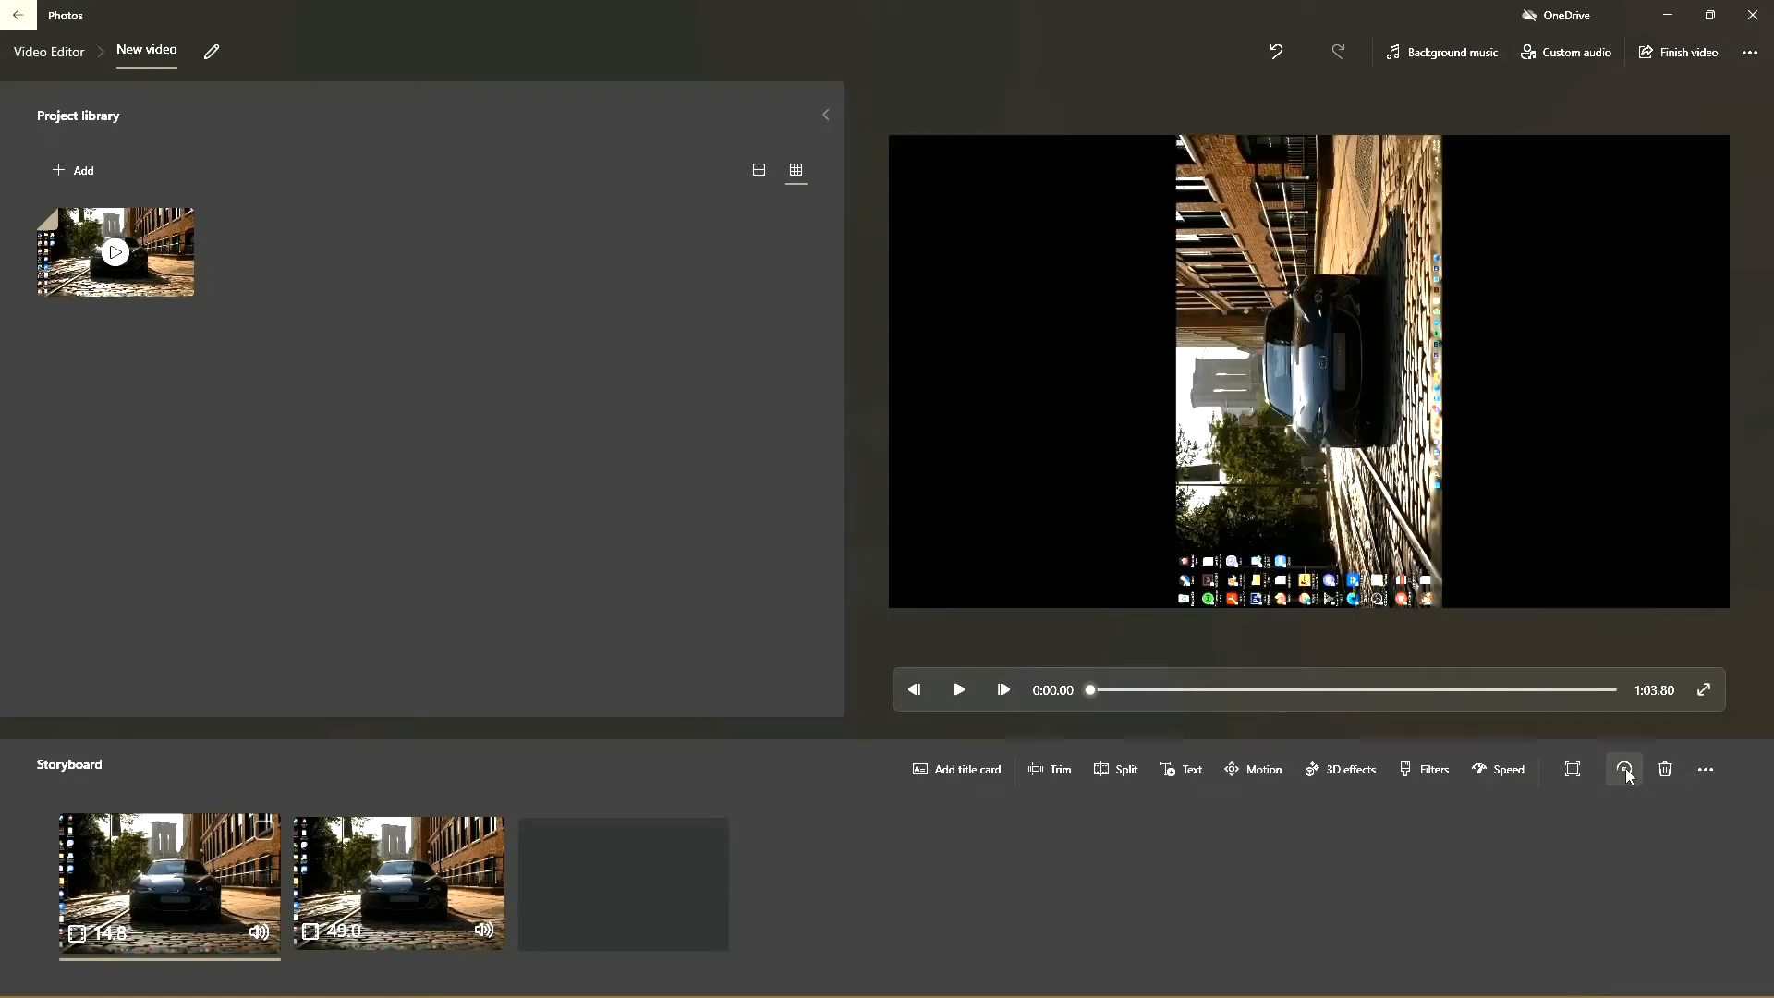
left_click(1626, 770)
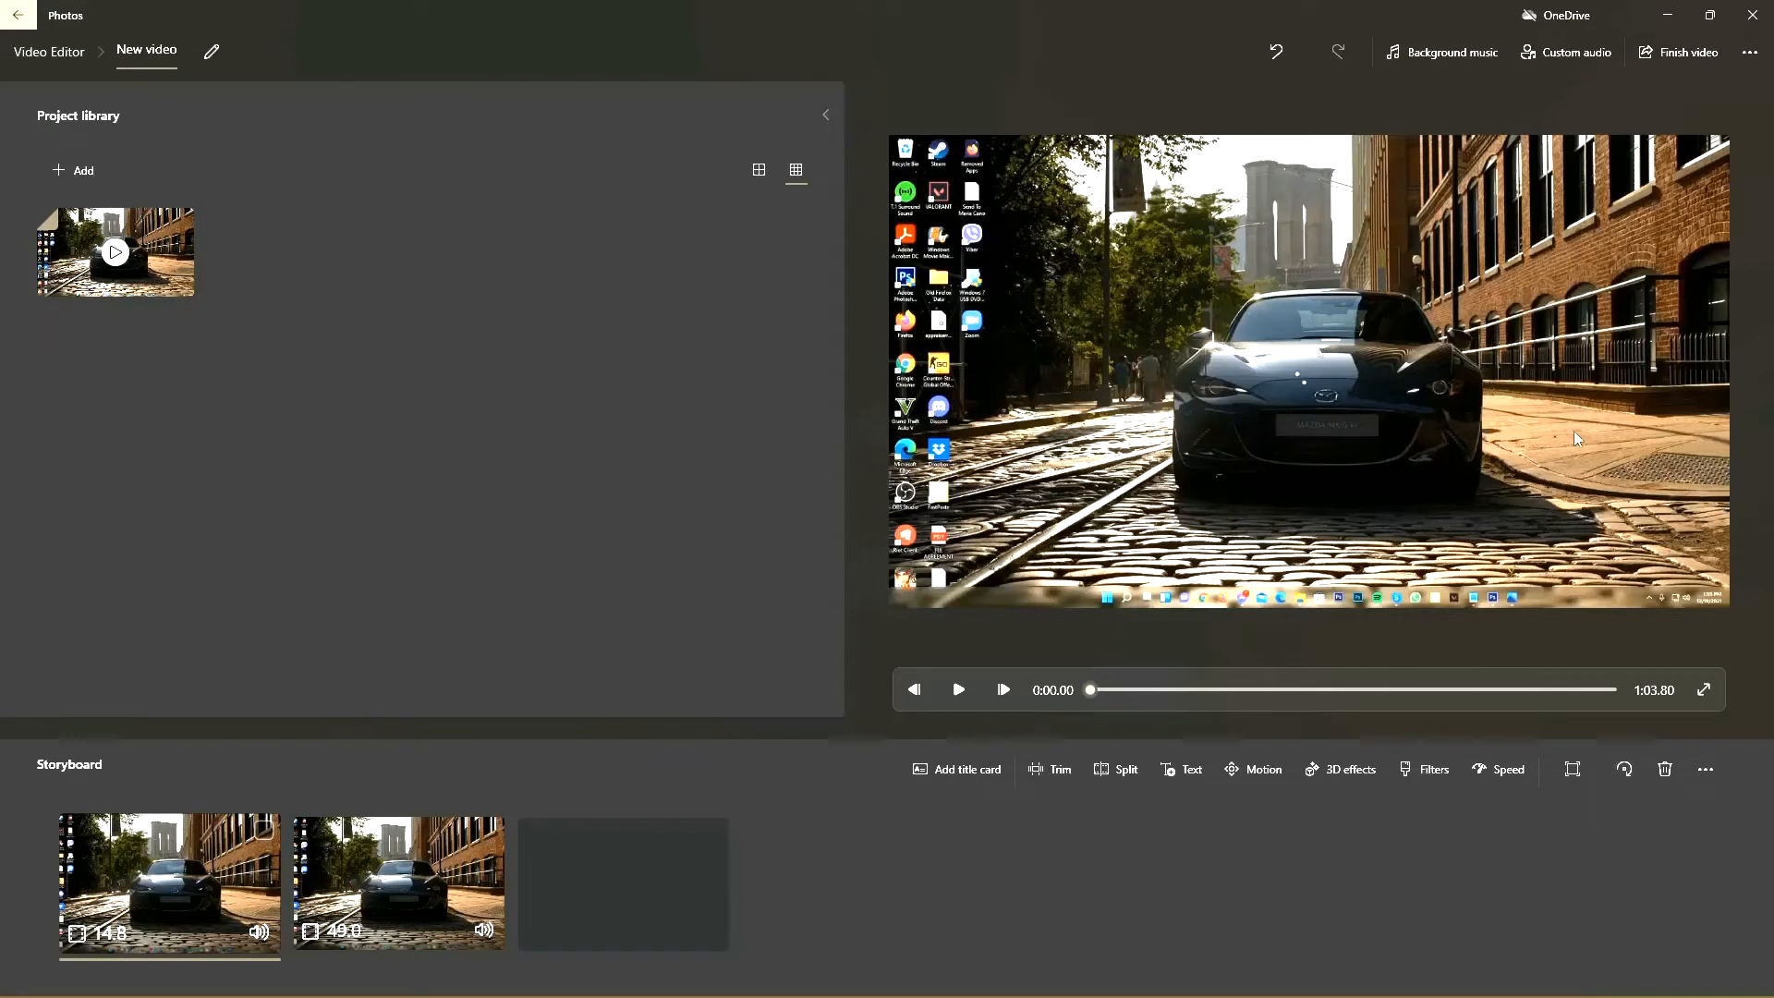
Step: Examine the additional project options and the settings page, and return to the video project
left_click(1750, 52)
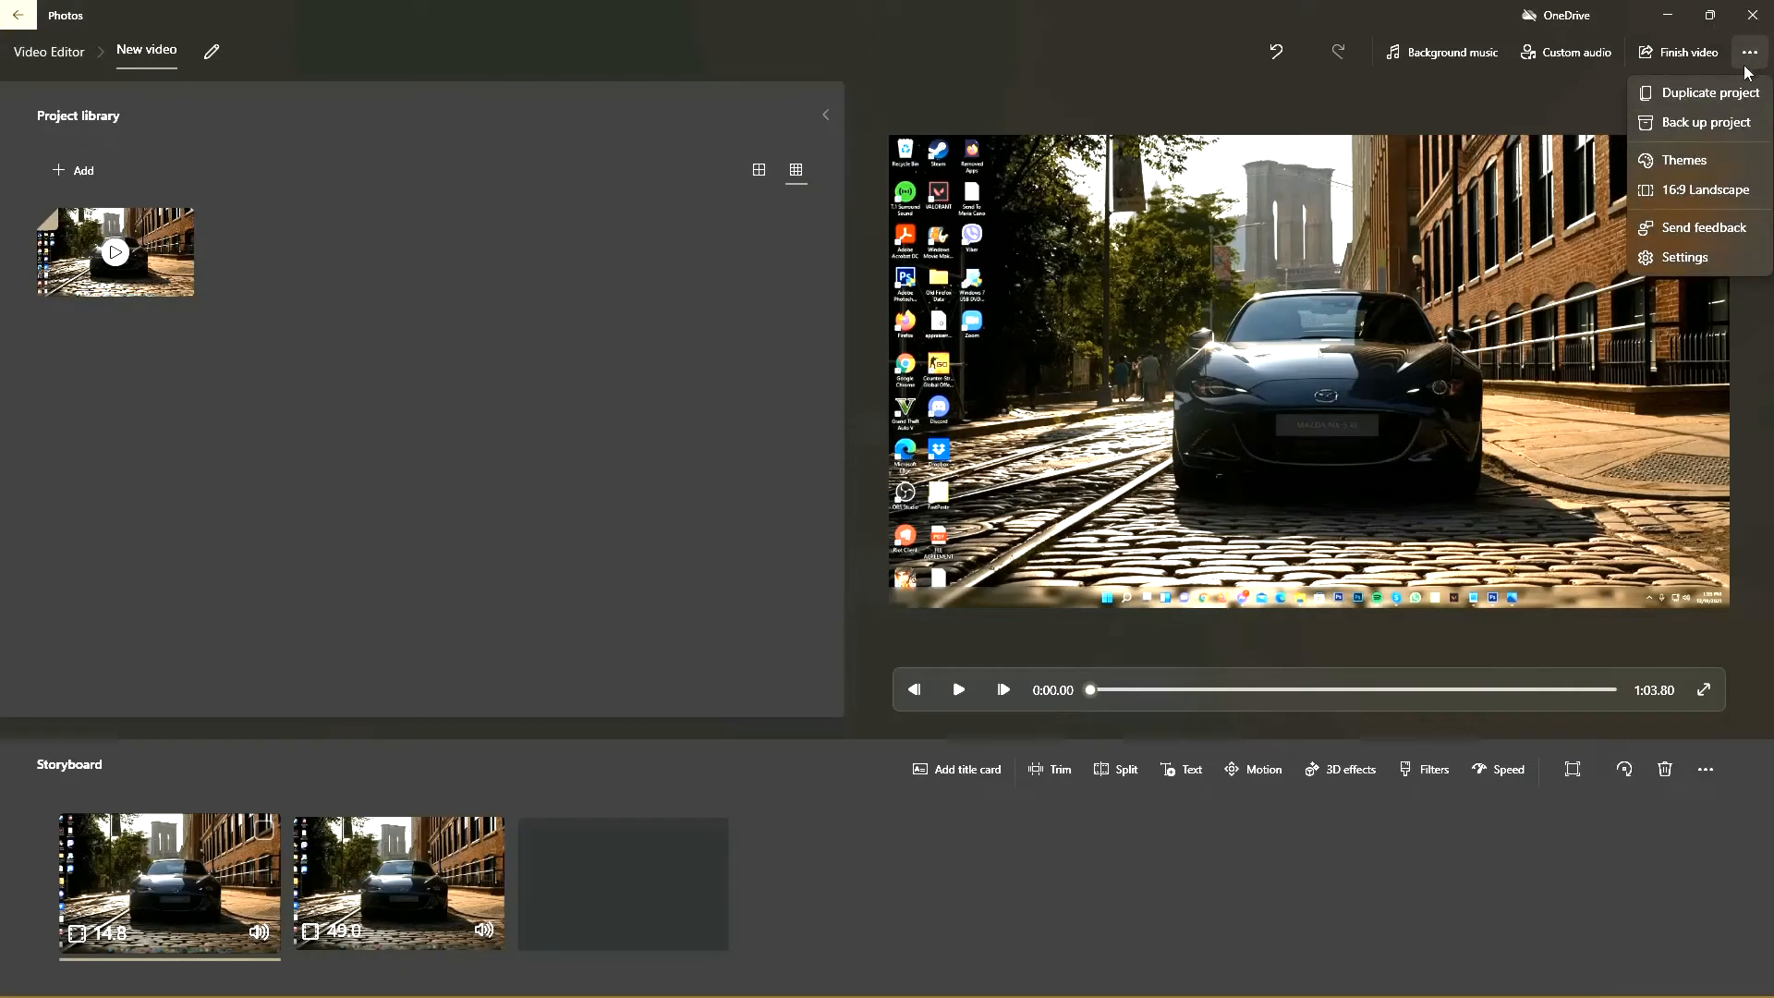
mouse_move(1666, 192)
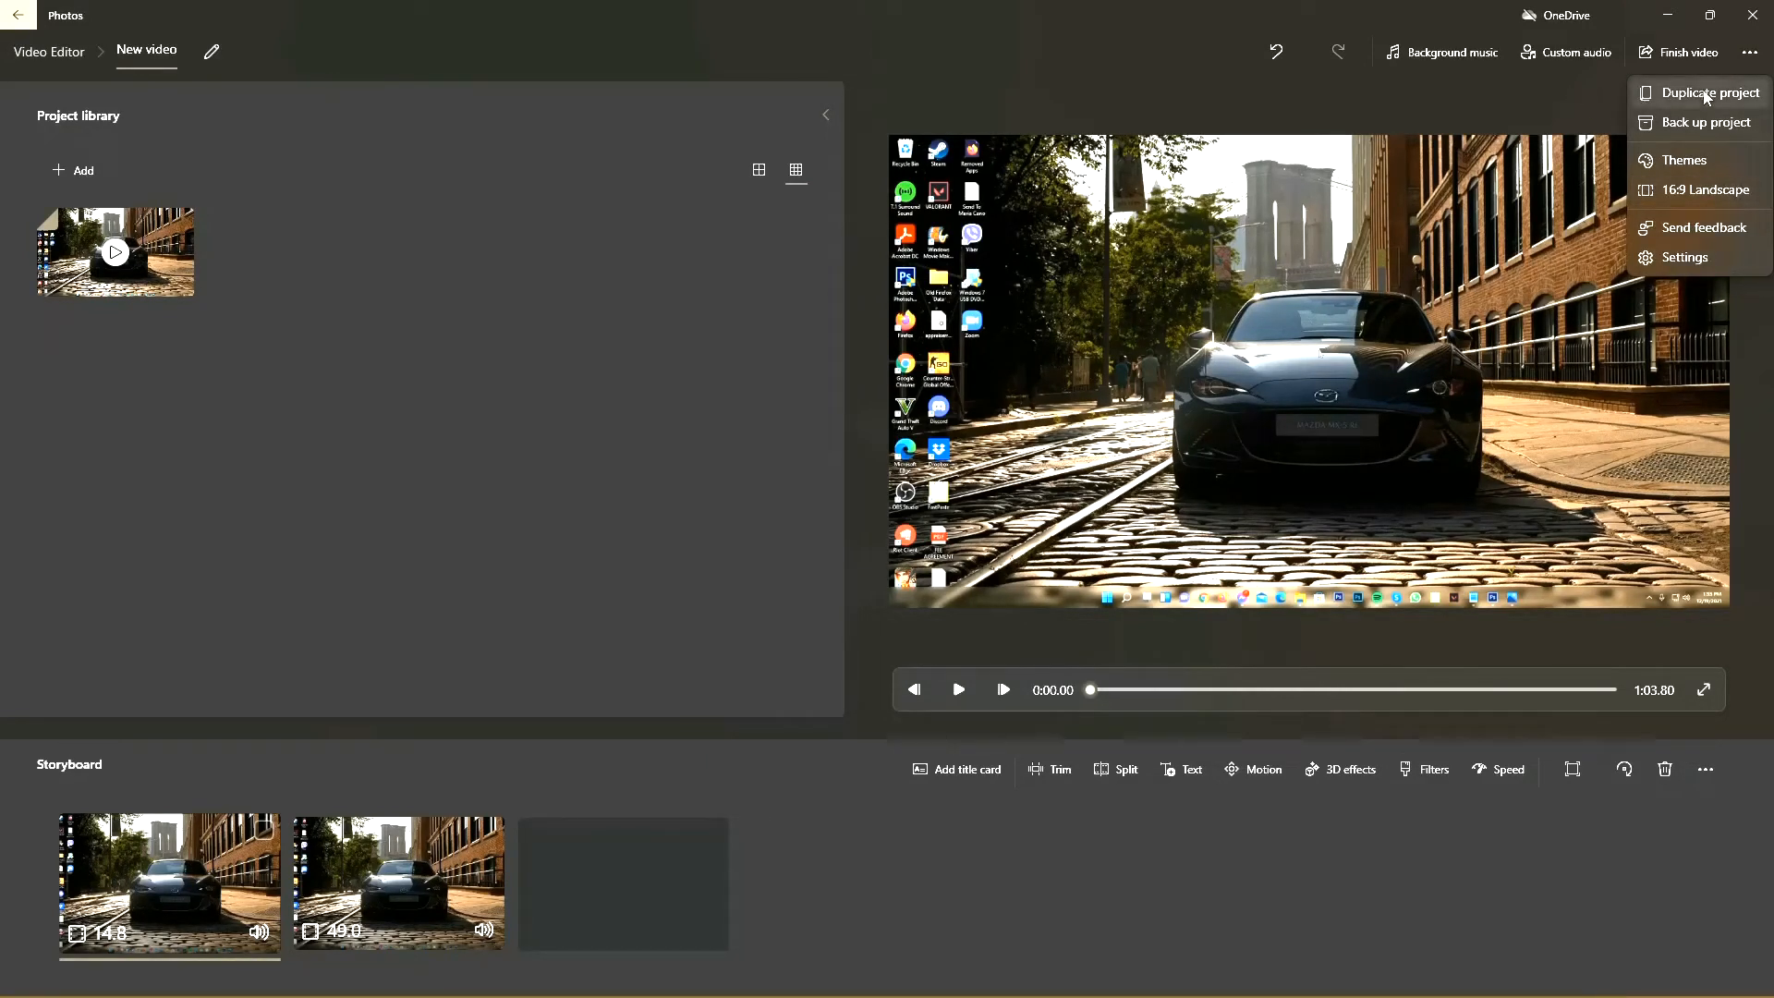
left_click(1688, 258)
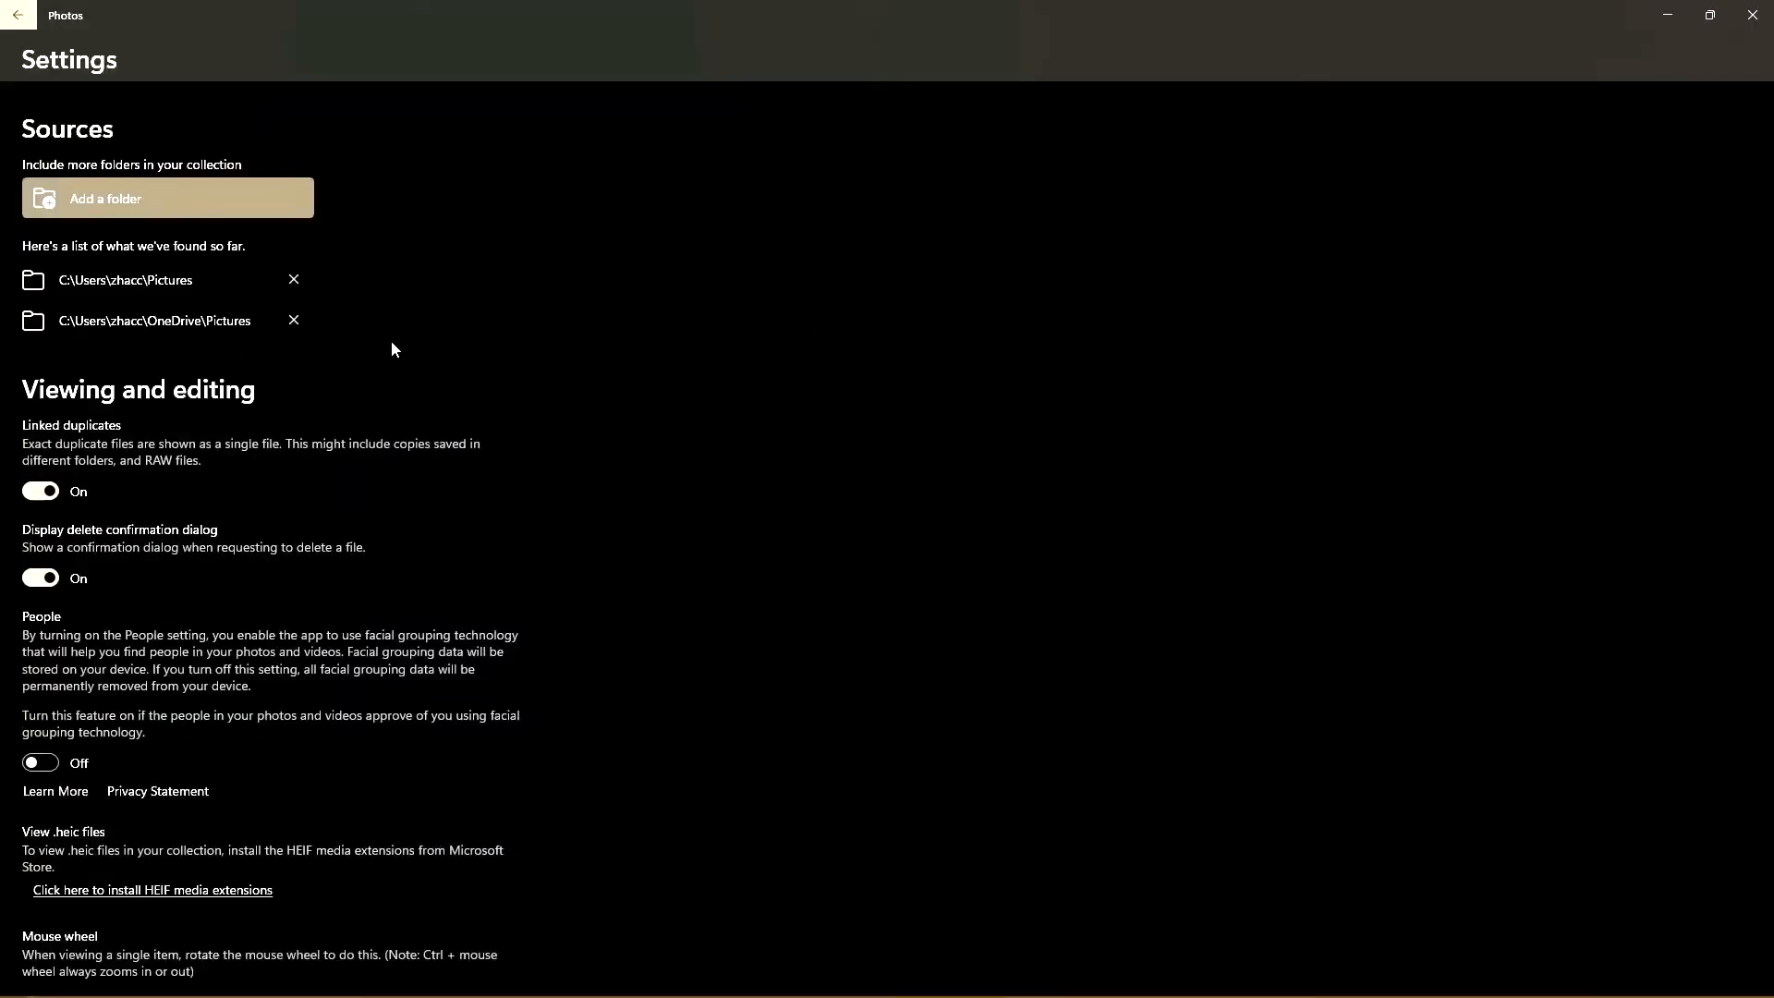
scroll(390, 340, "down", 5)
scroll(391, 340, "down", 3)
scroll(391, 340, "up", 7)
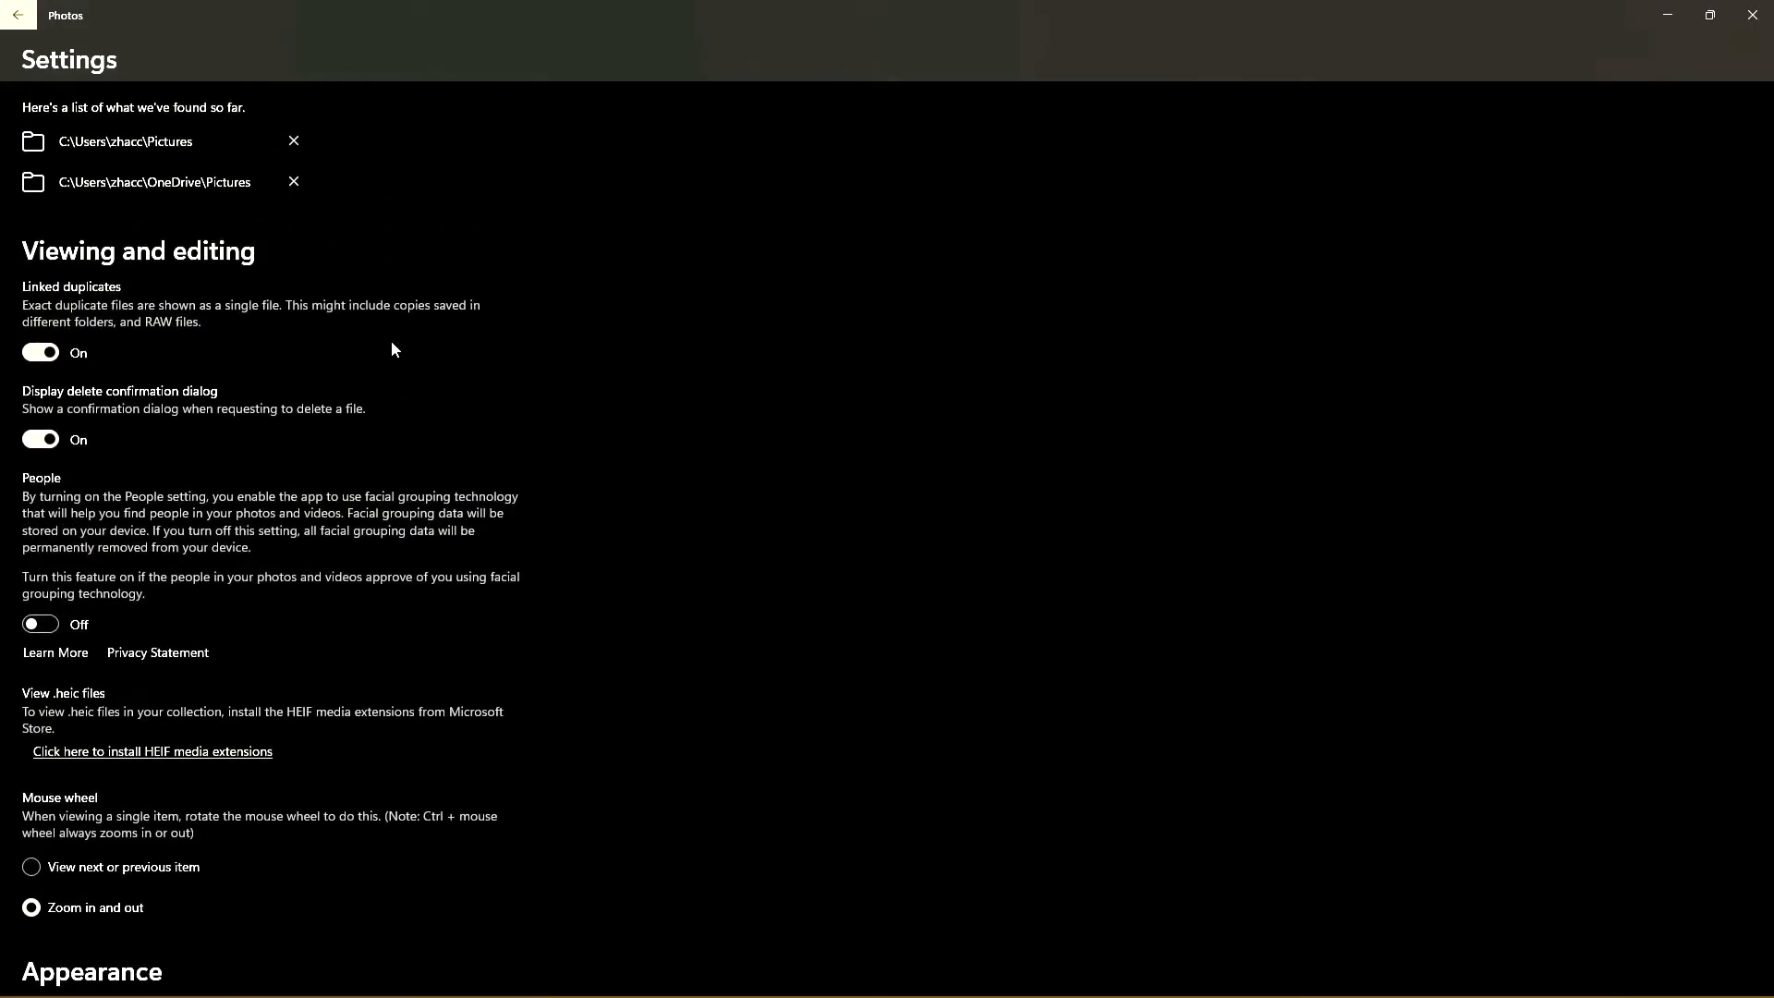
scroll(391, 349, "up", 2)
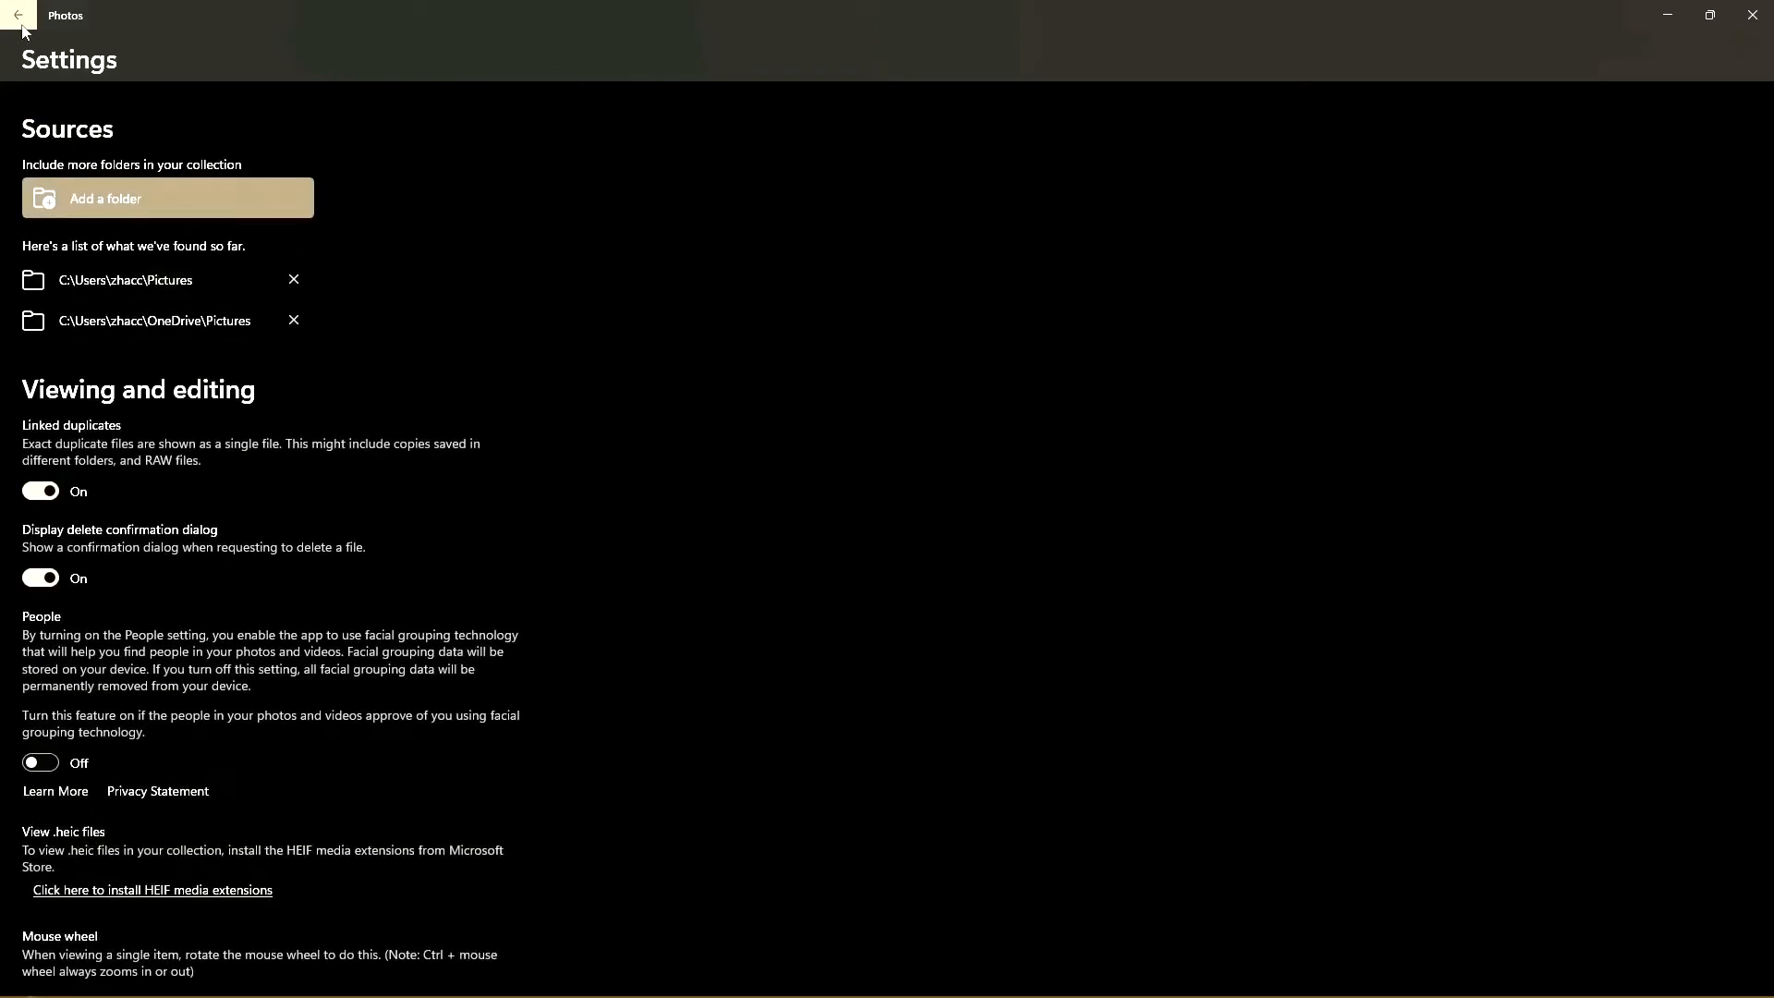
left_click(19, 16)
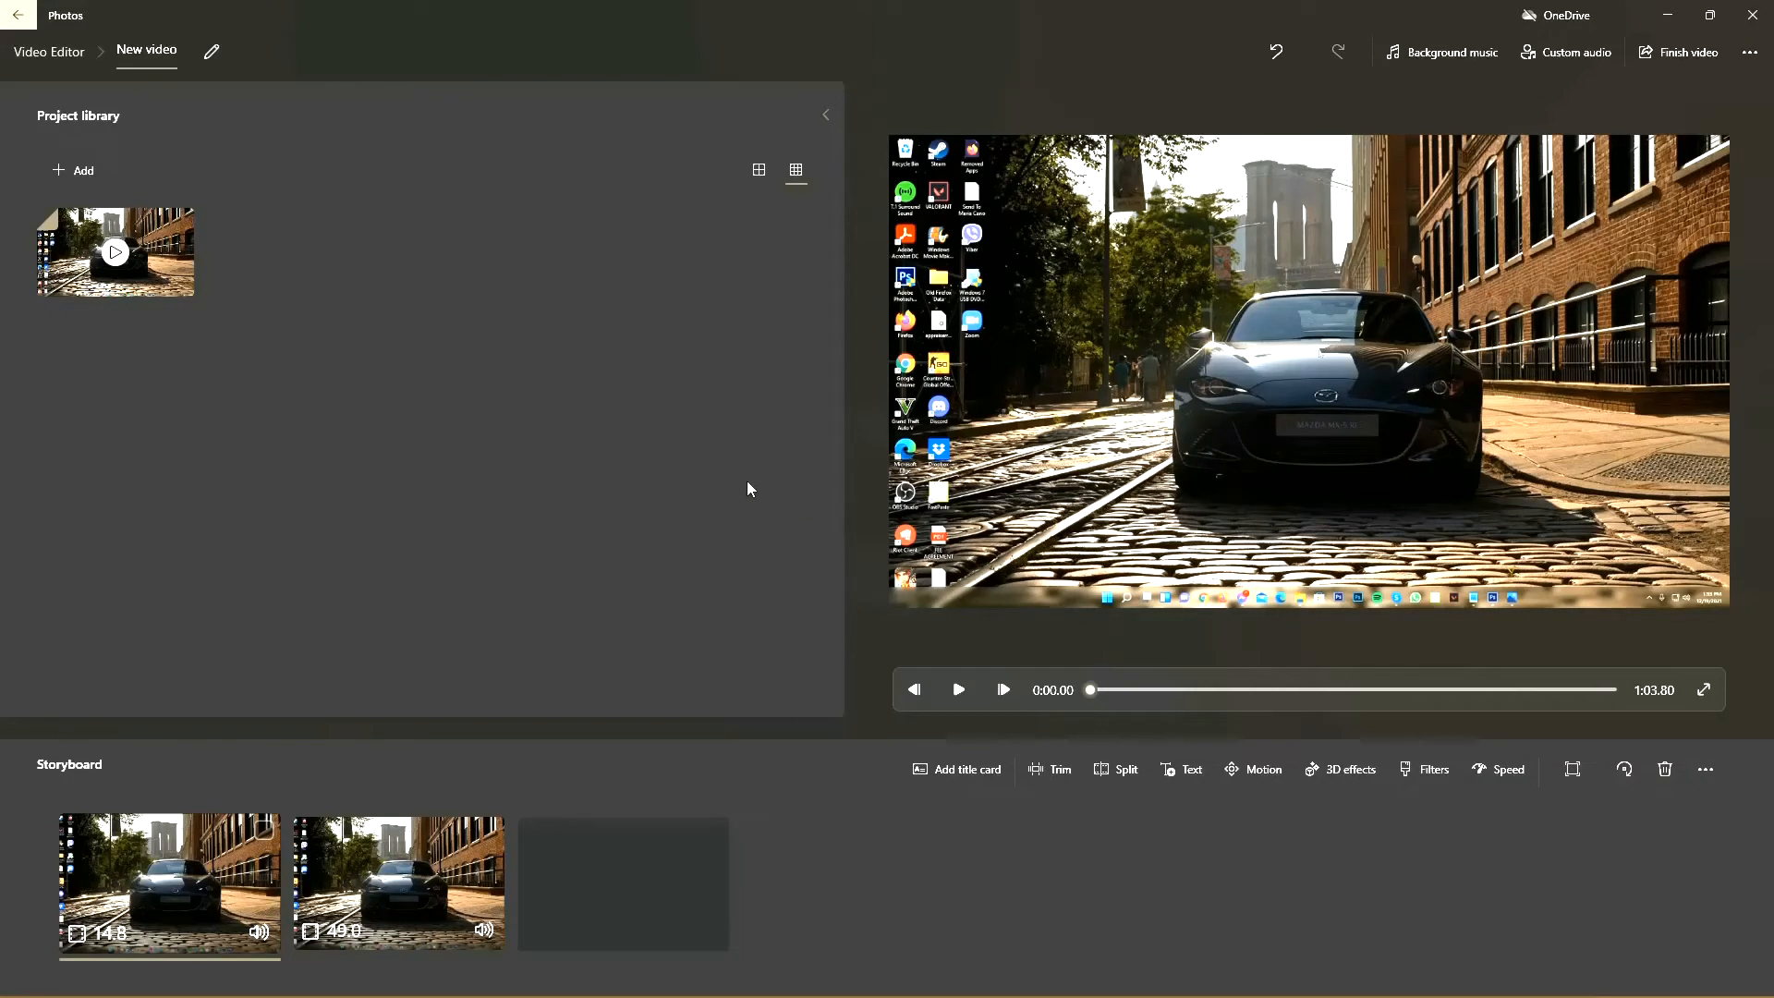
Step: Set up finishing the video with High 1080p quality and hardware-accelerated encoding enabled
left_click(397, 868)
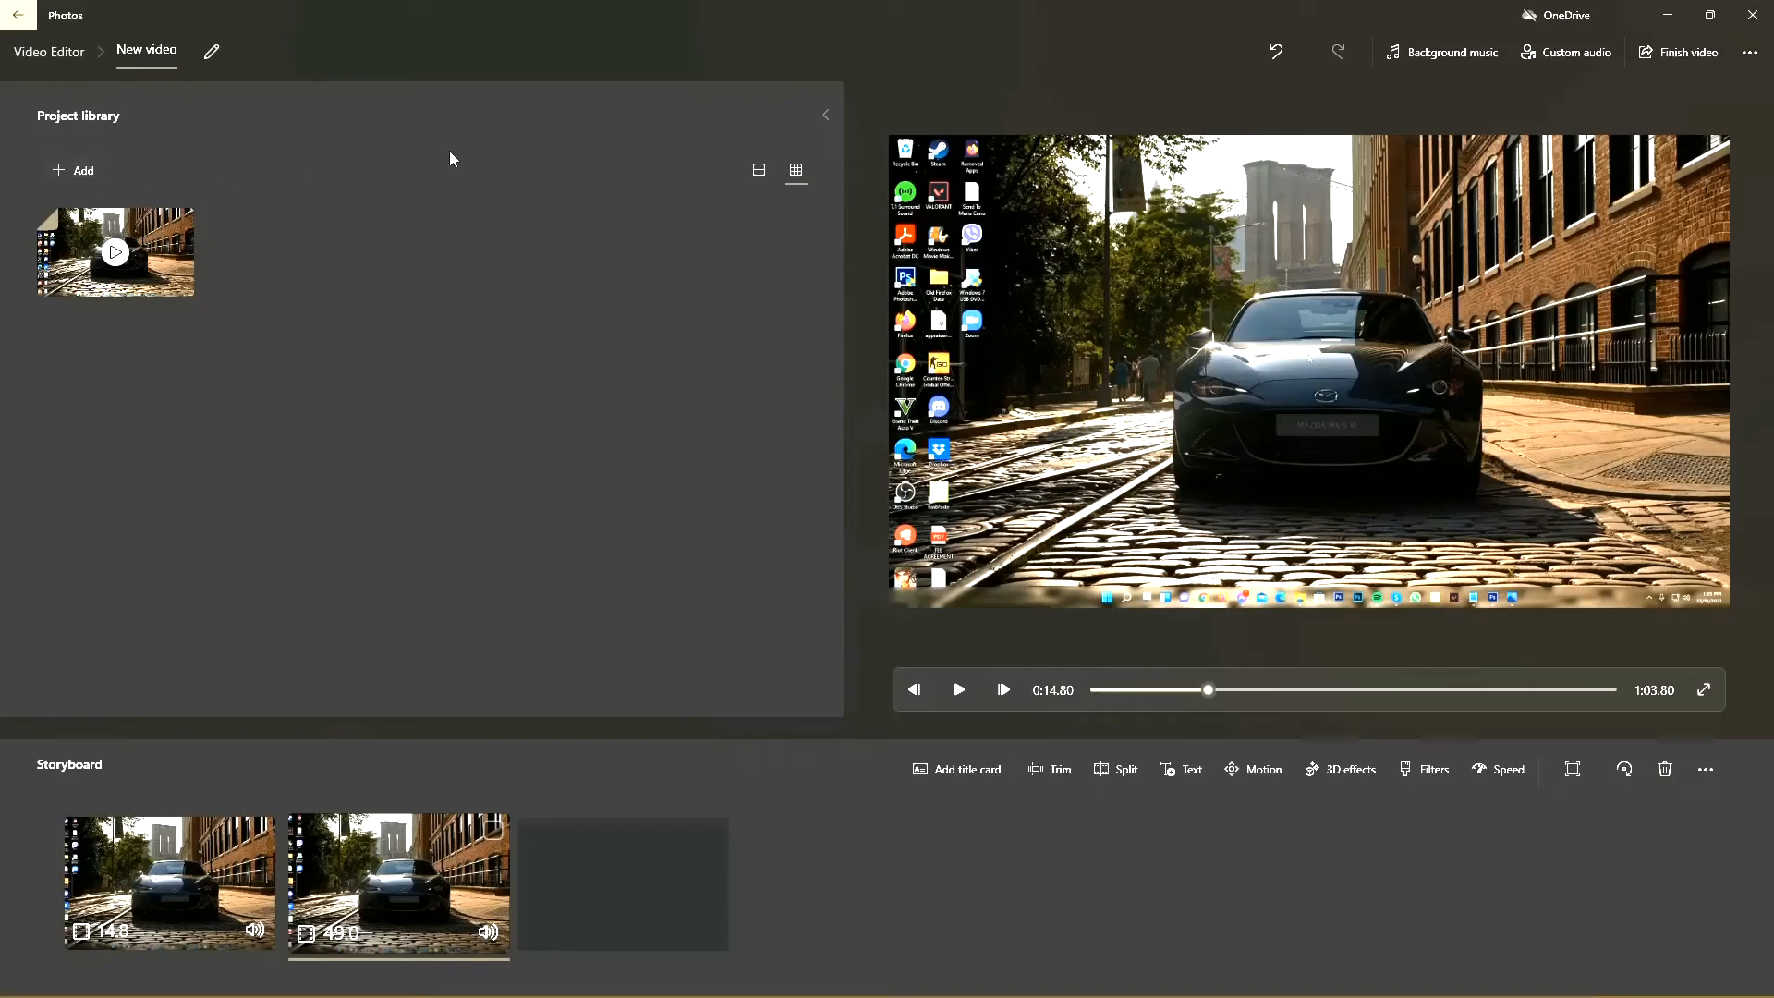
left_click(1661, 52)
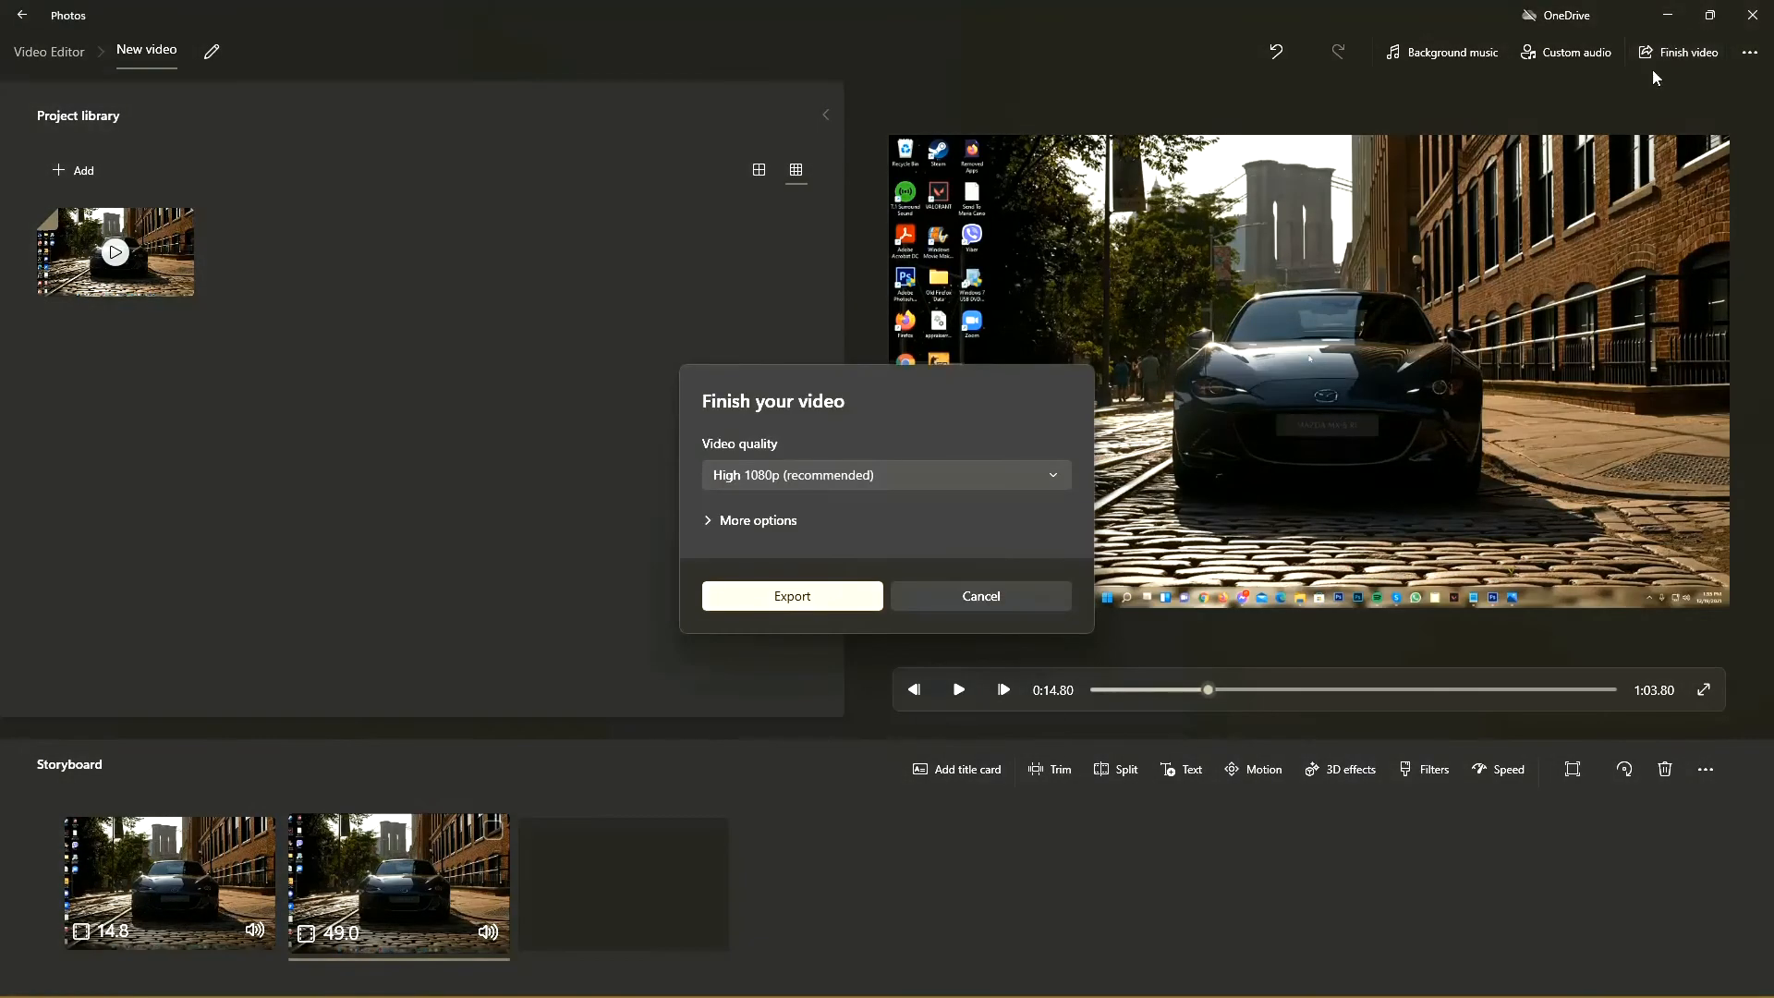
left_click(917, 477)
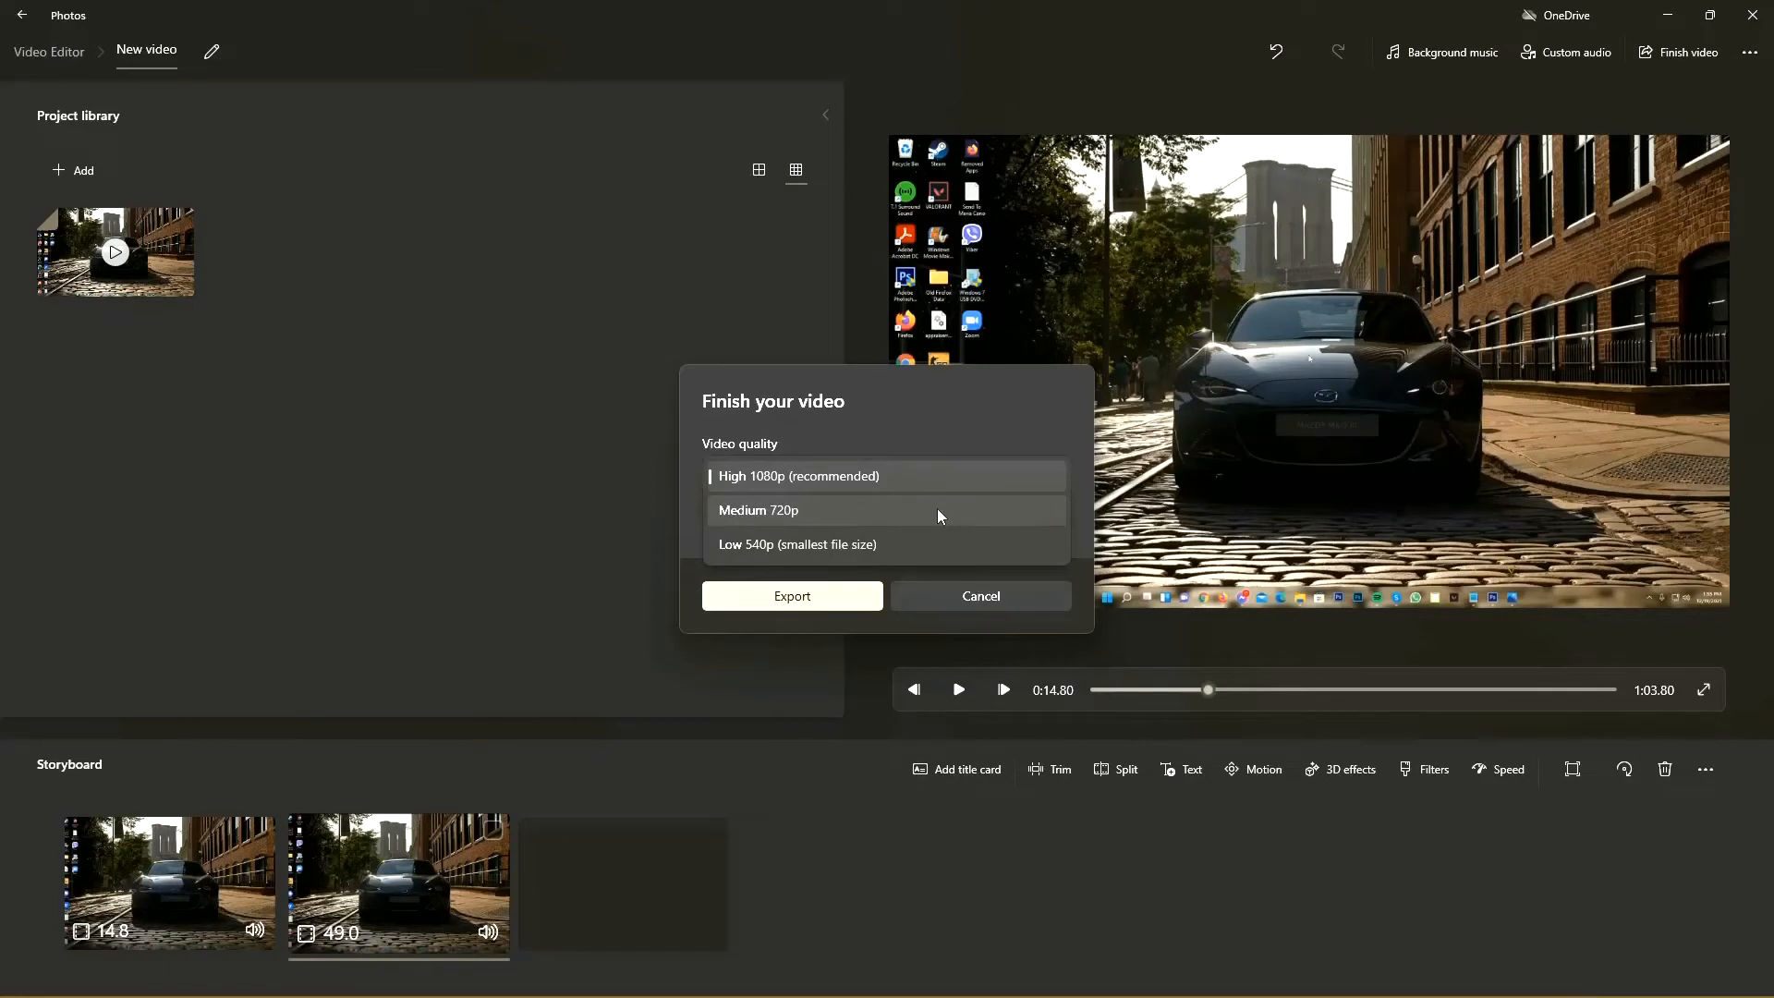
left_click(699, 513)
left_click(739, 519)
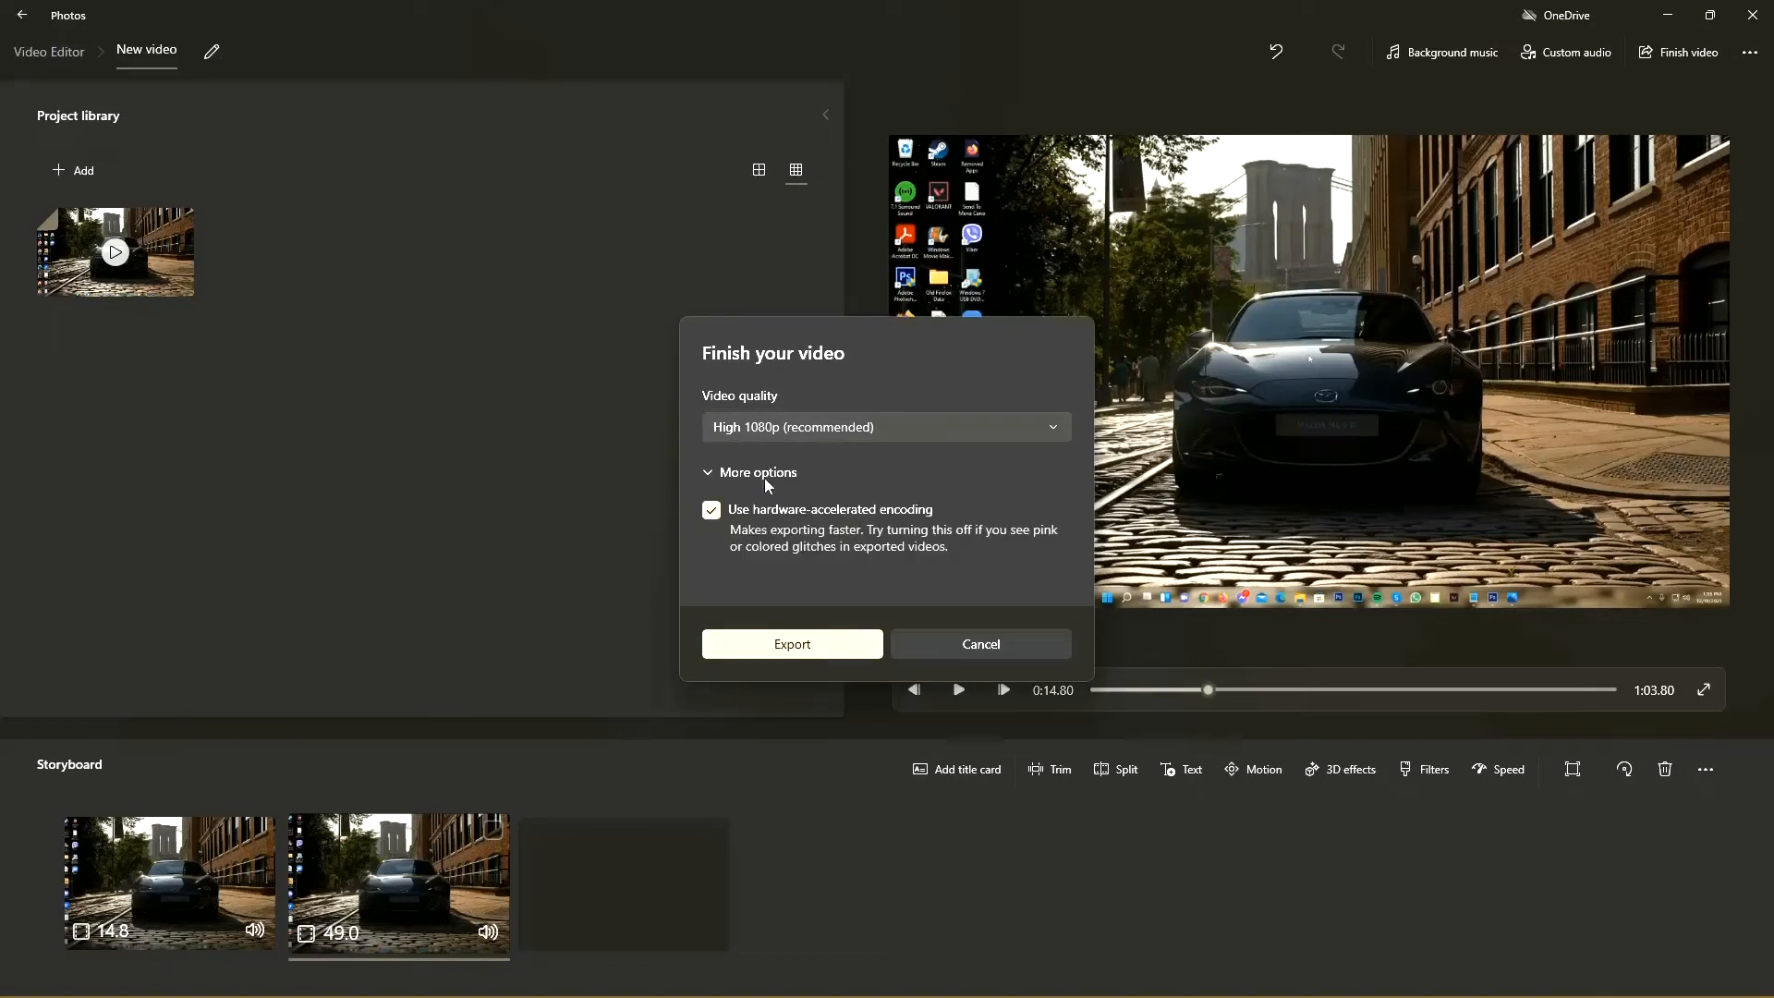
left_click(712, 514)
left_click(712, 515)
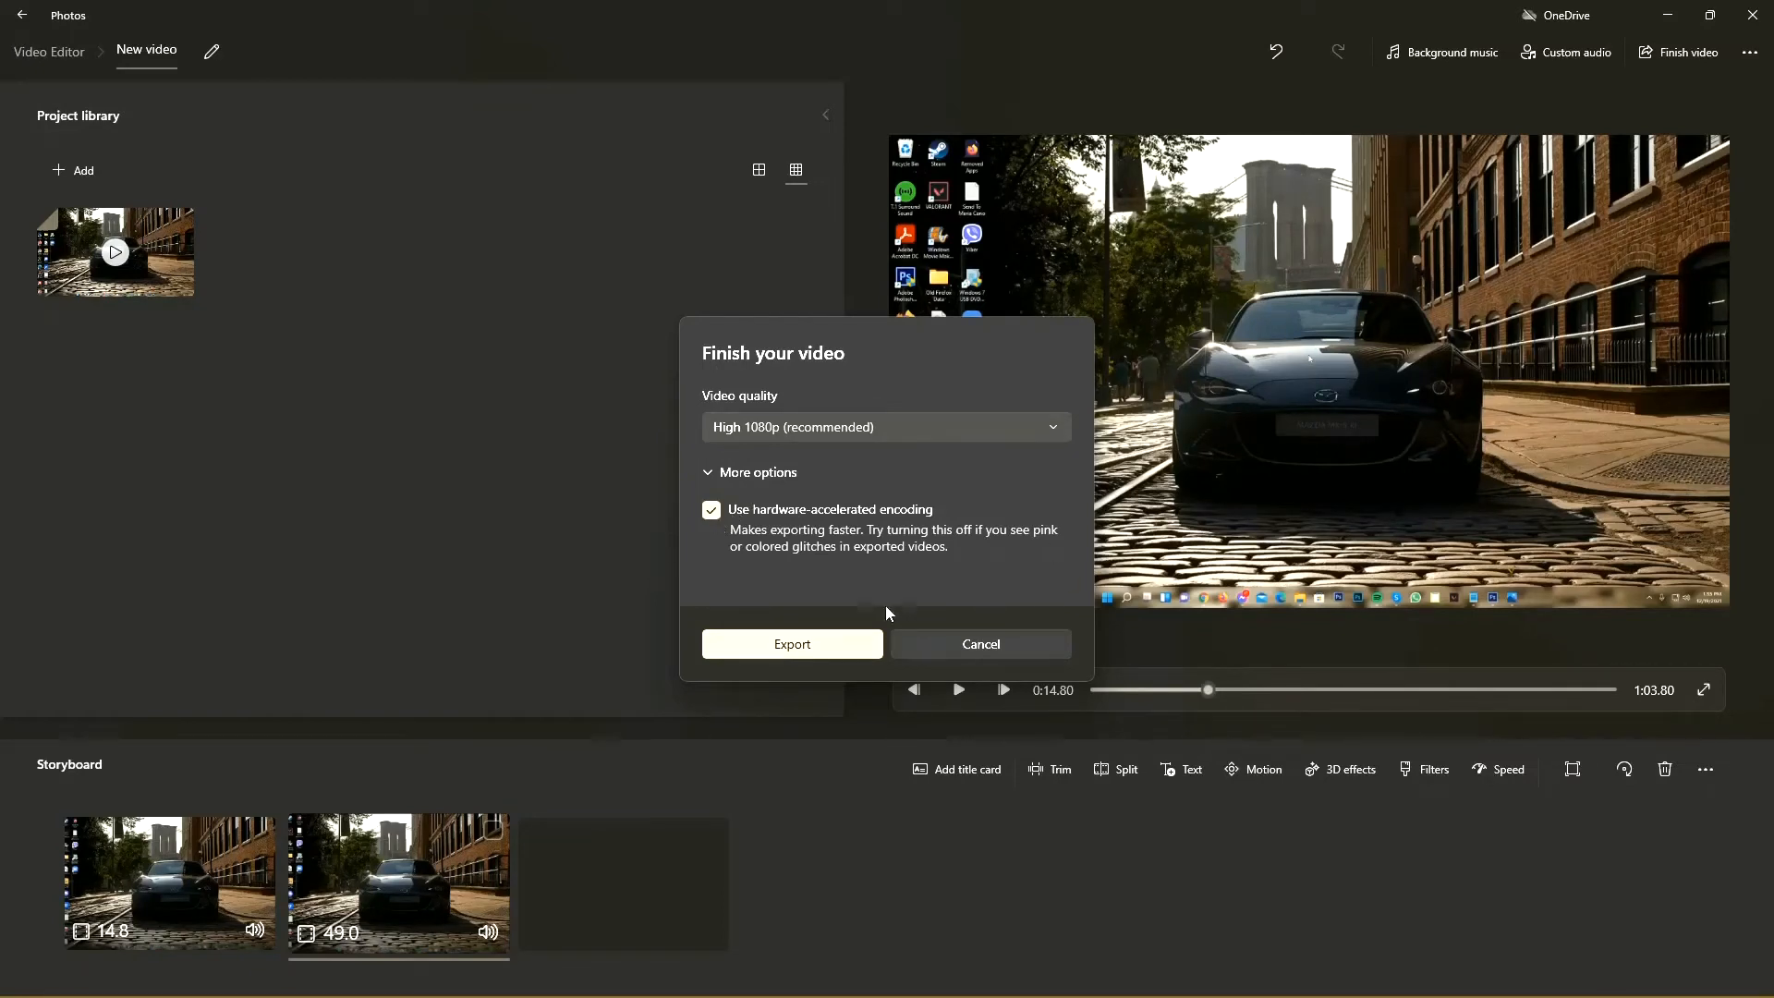
Step: Export the video to the Desktop with the file name Sample Video Clip
left_click(794, 644)
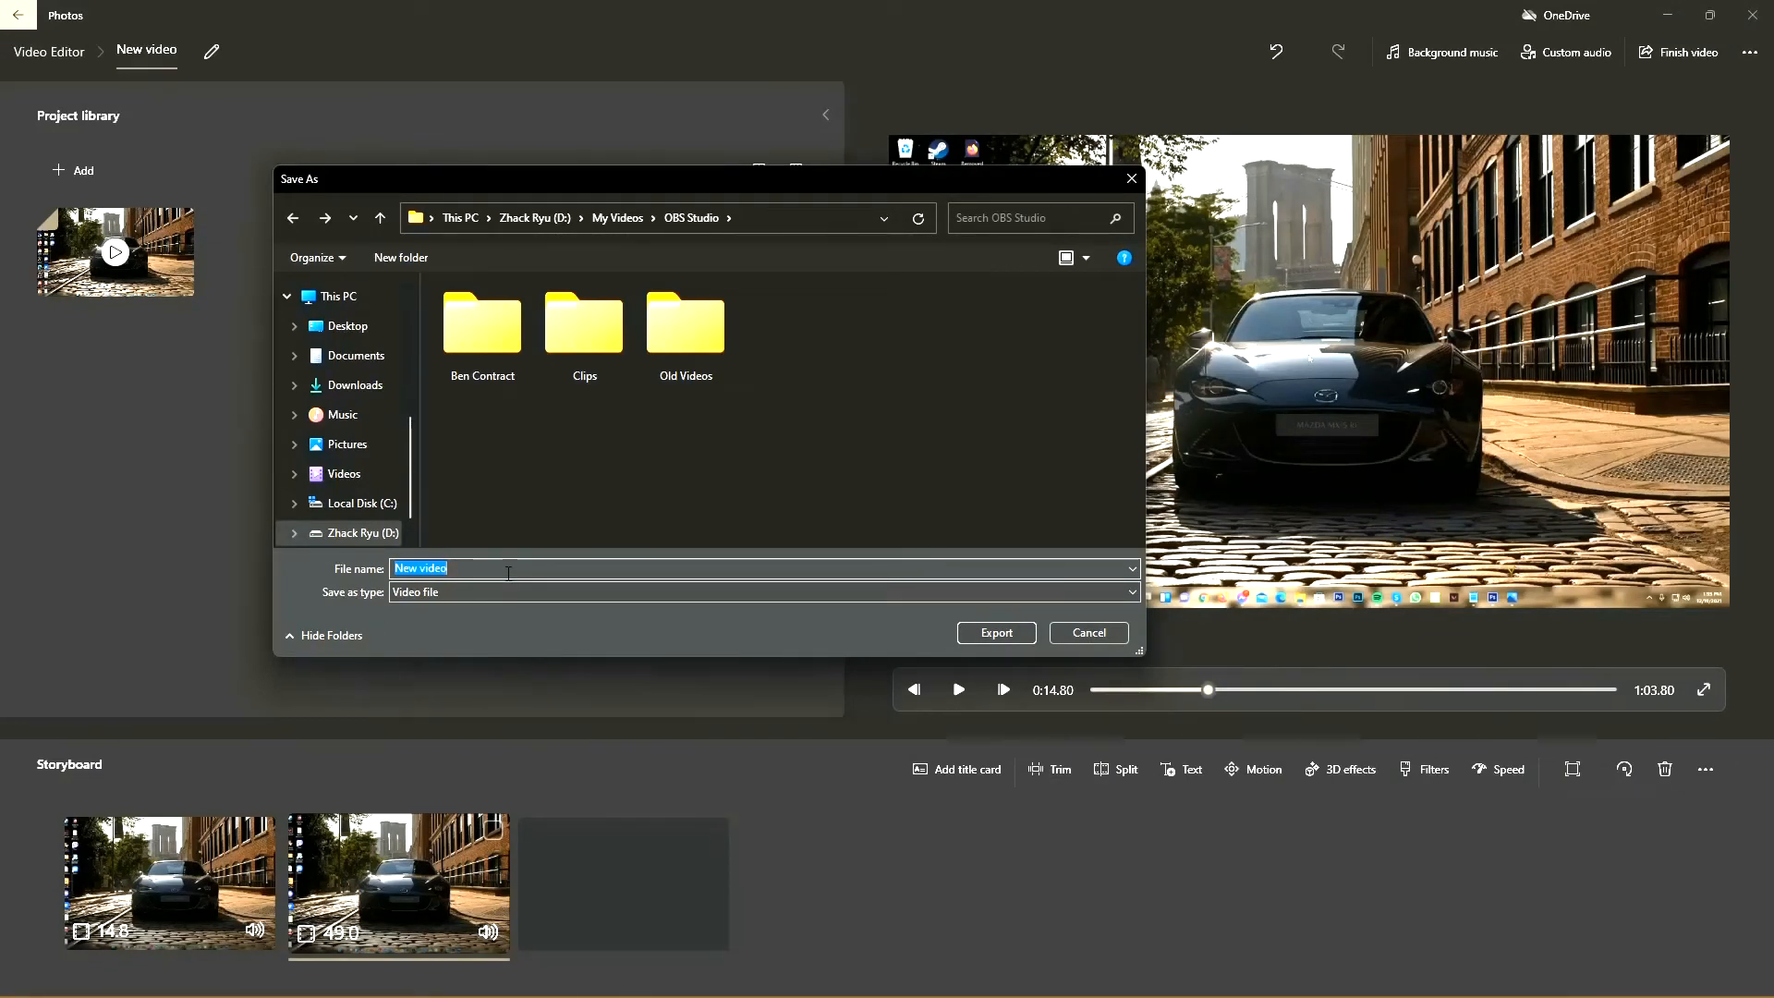
type("Sample Video Clip")
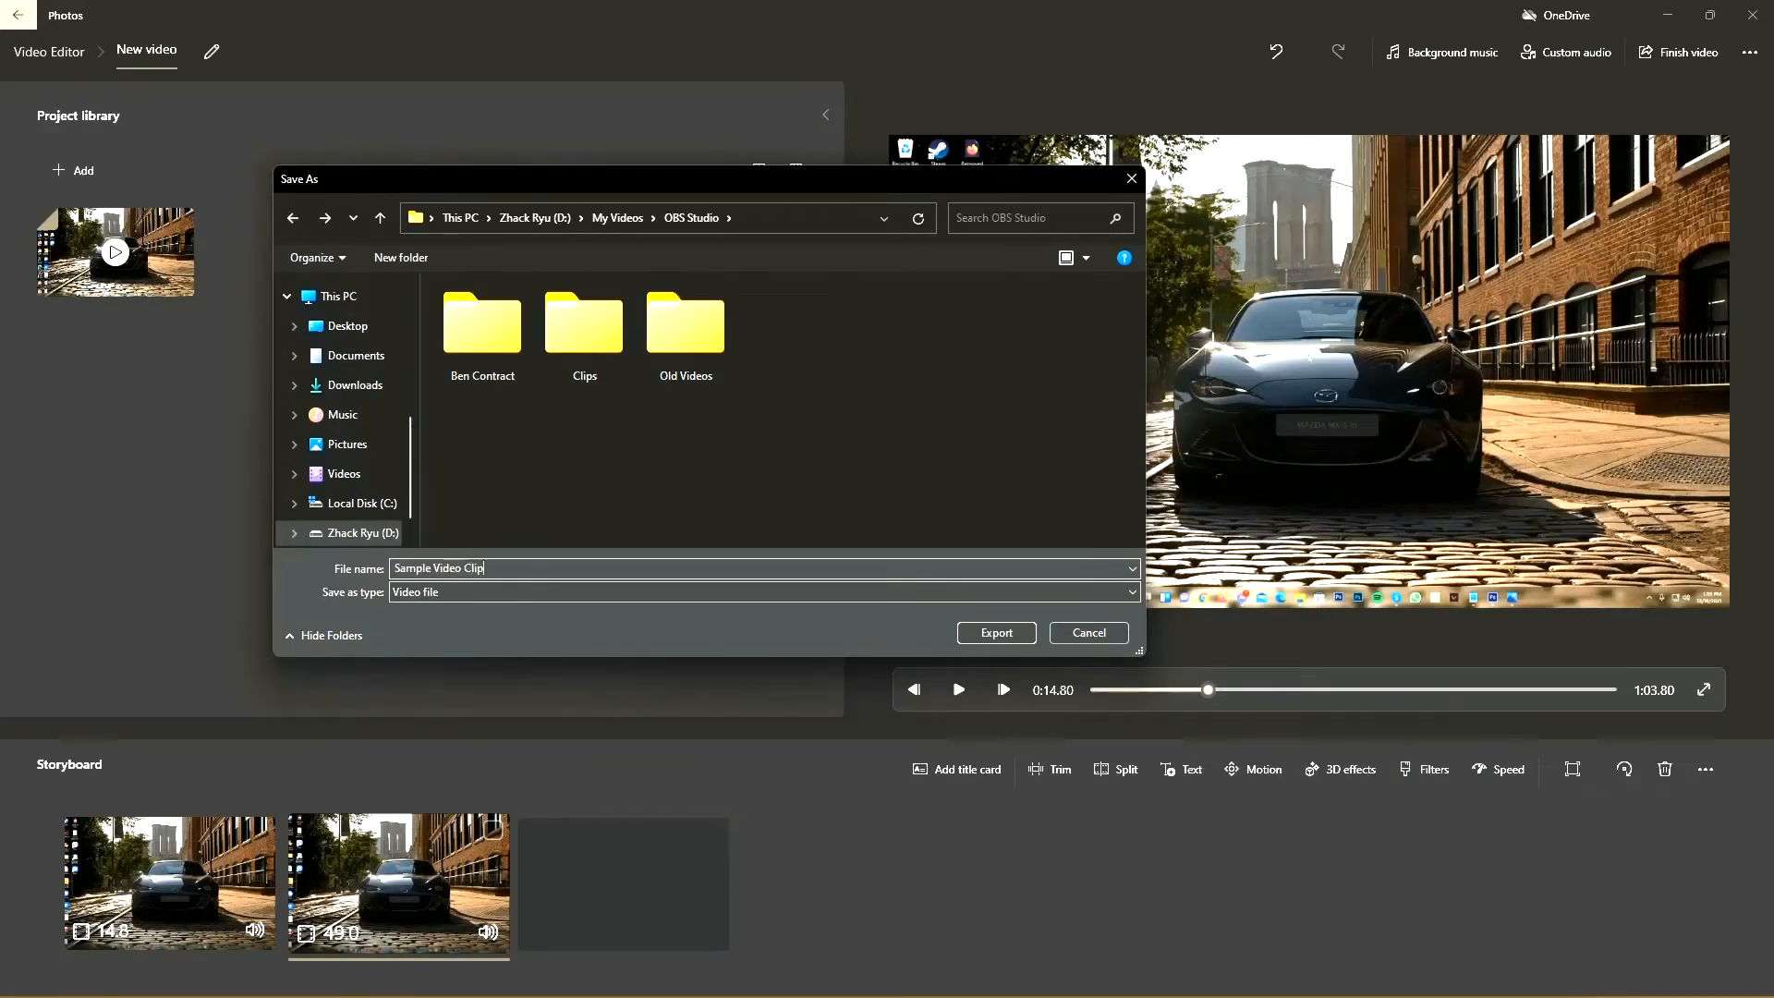
scroll(342, 388, "up", 1)
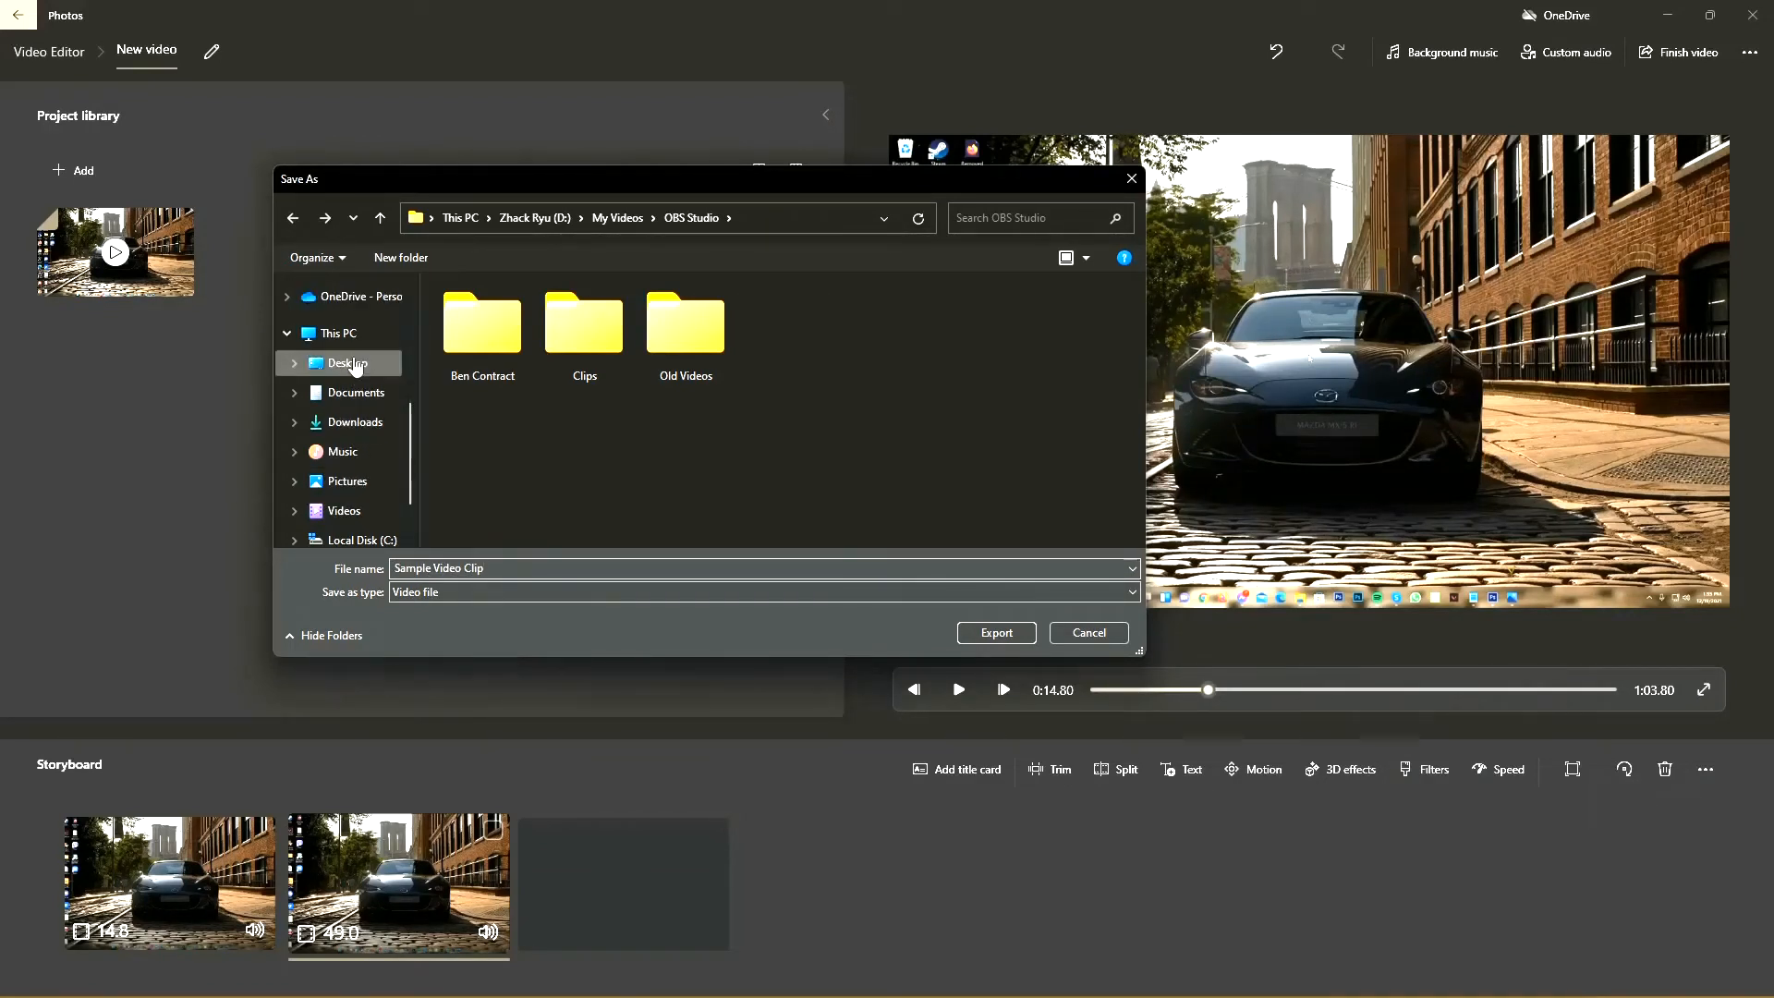
left_click(355, 367)
left_click(990, 632)
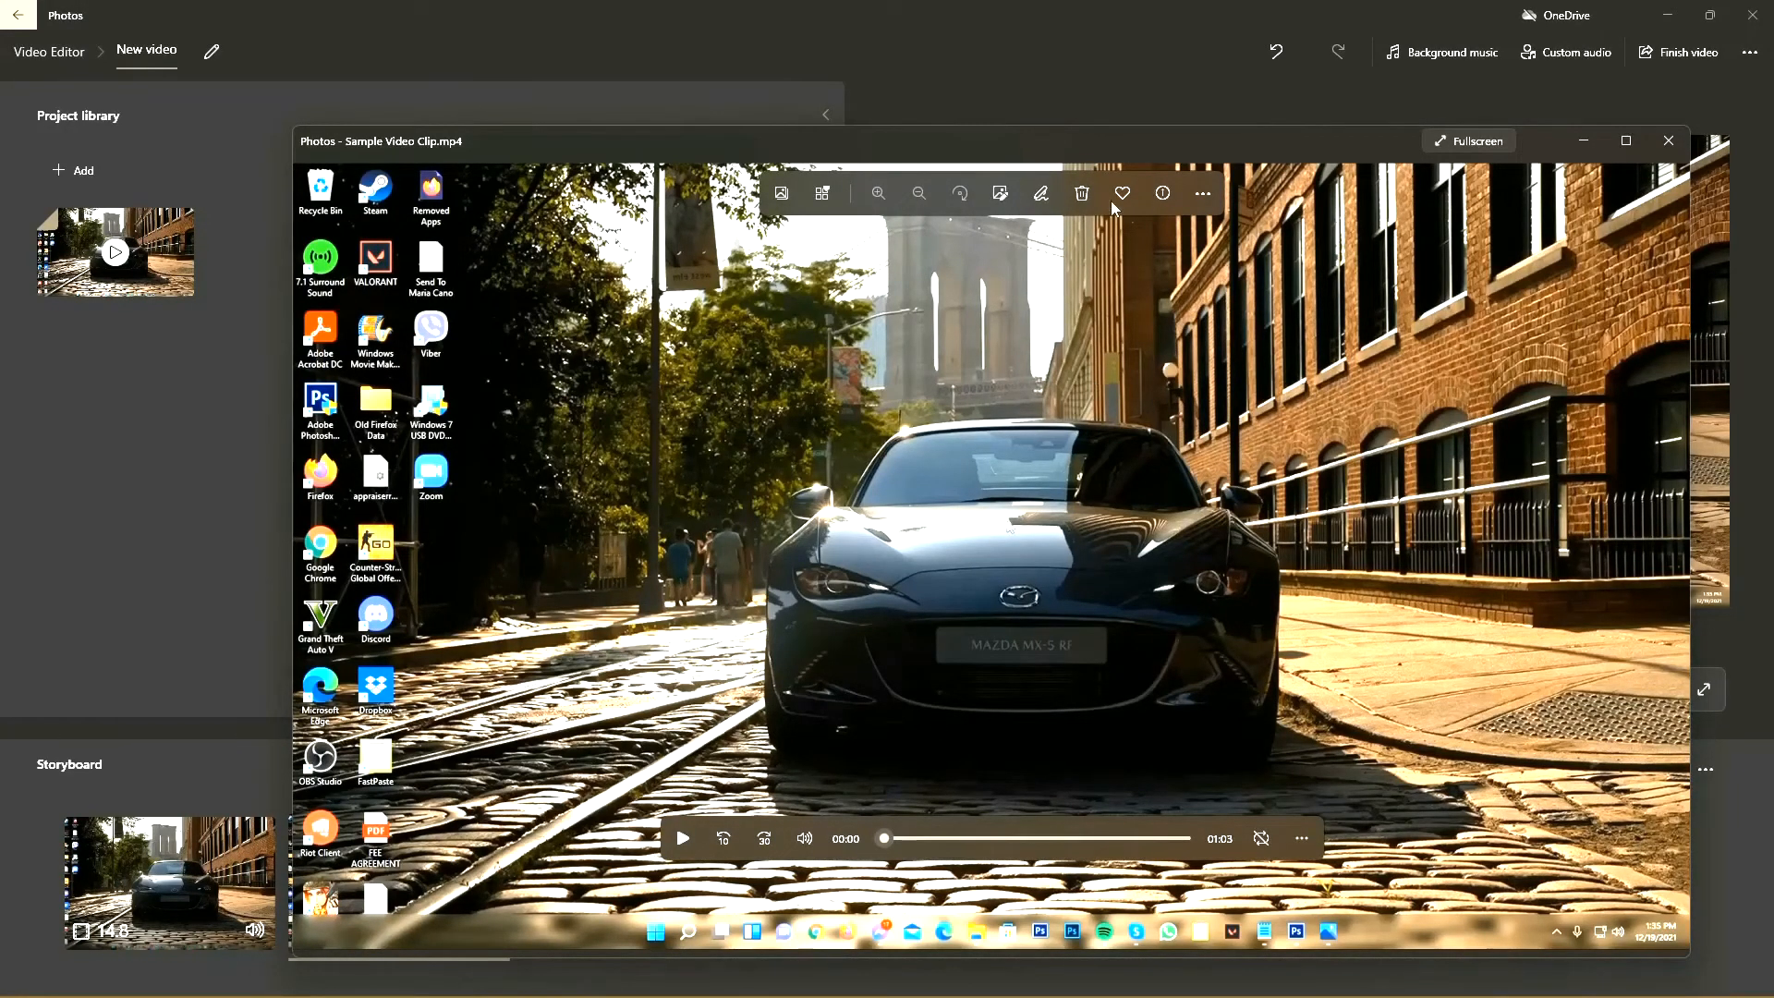
Step: Maximize the window of the exported video and switch it to full screen
left_click_drag(1138, 136, 983, 57)
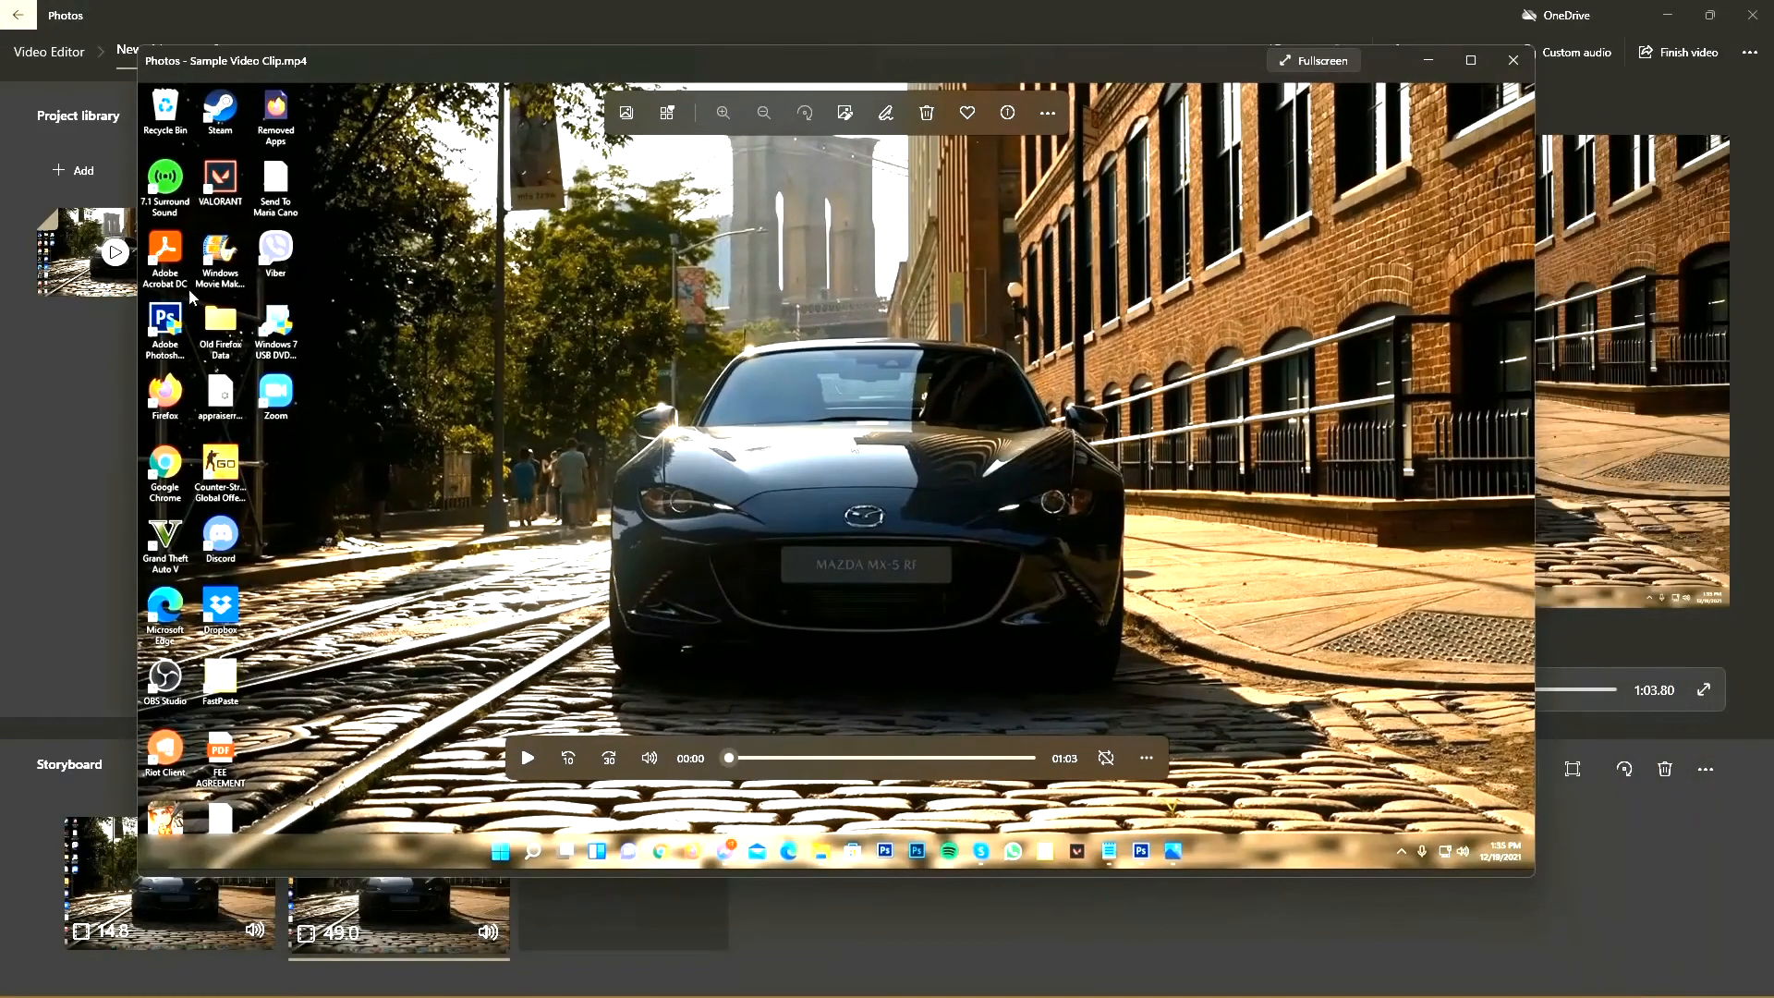
double_click(850, 69)
left_click(1571, 15)
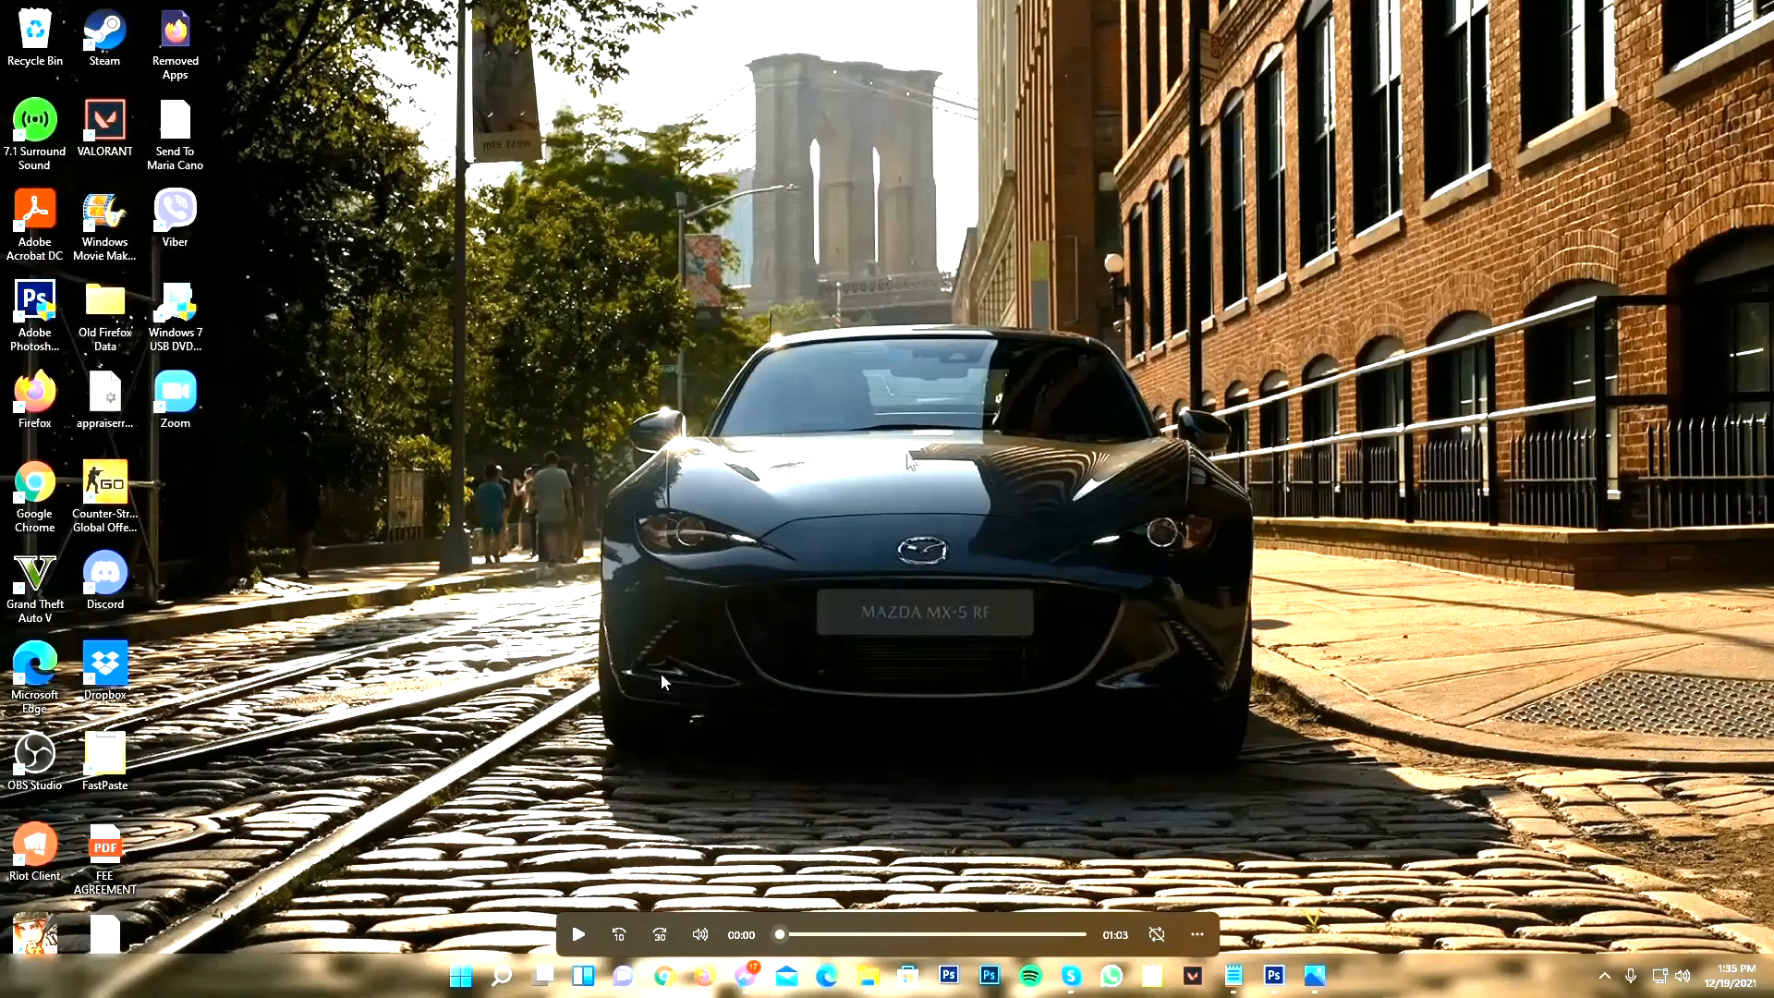
Step: Play the exported video, skip ahead to about 0:20 to check the text and effect, pause and leave full screen
left_click(578, 935)
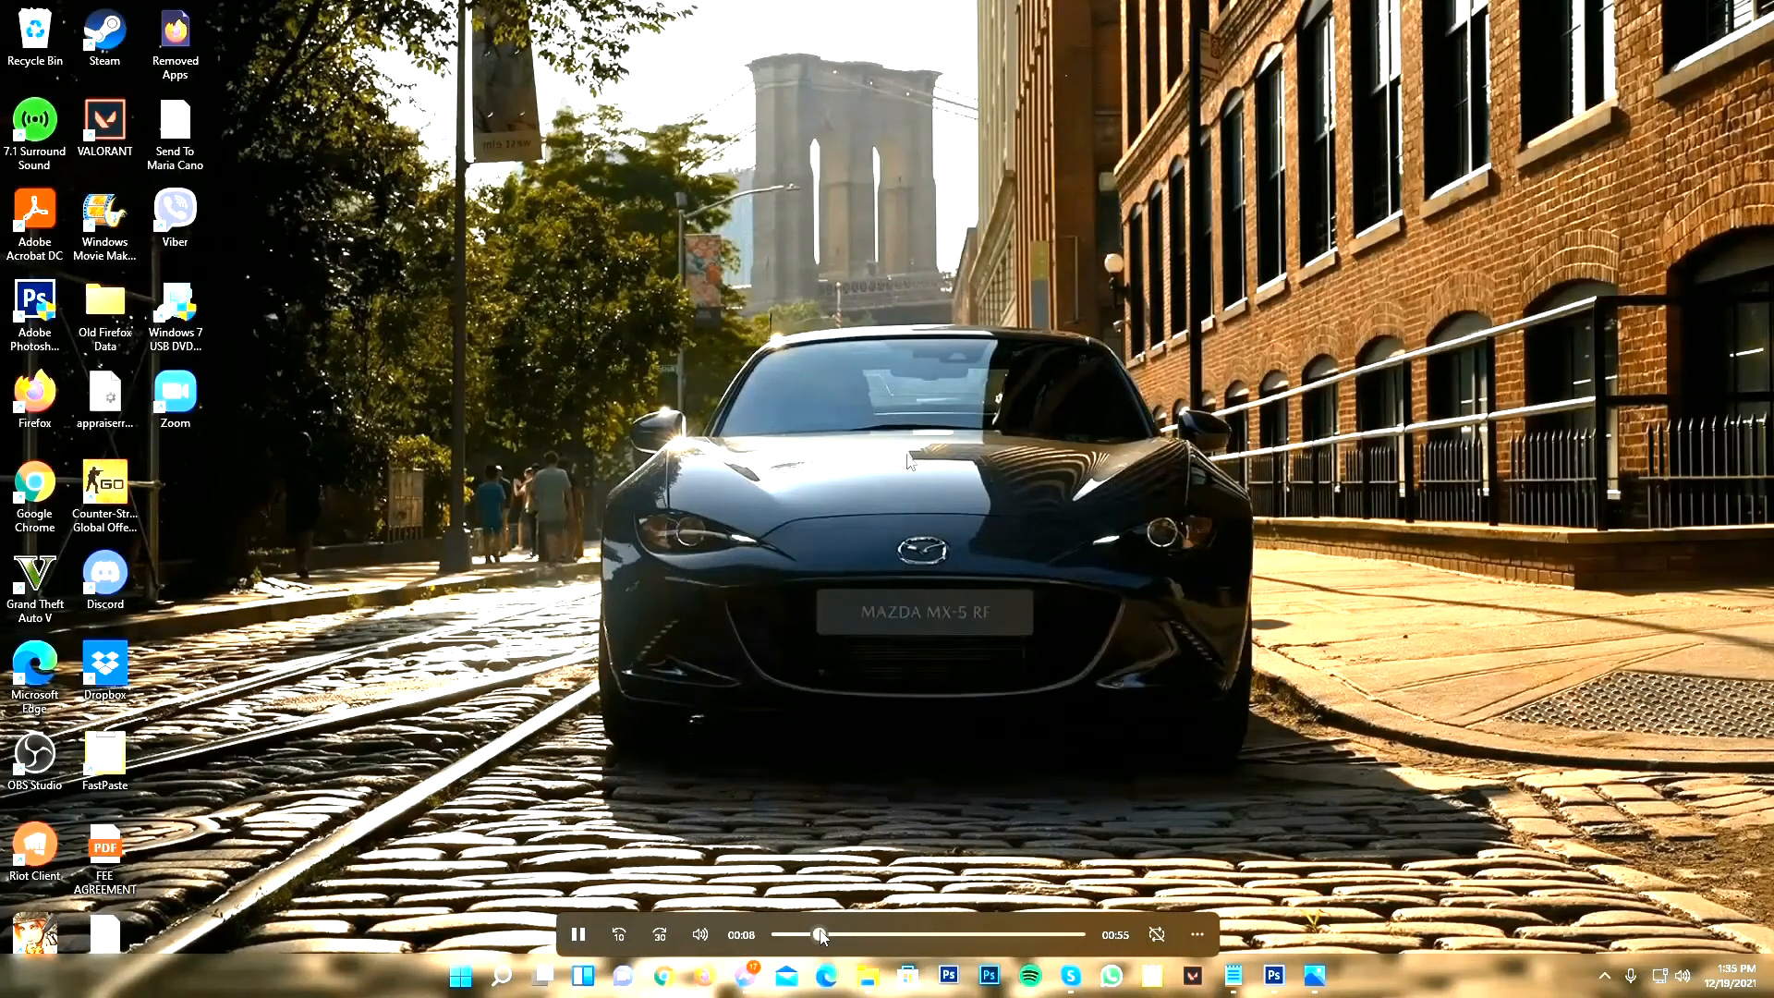
left_click(878, 934)
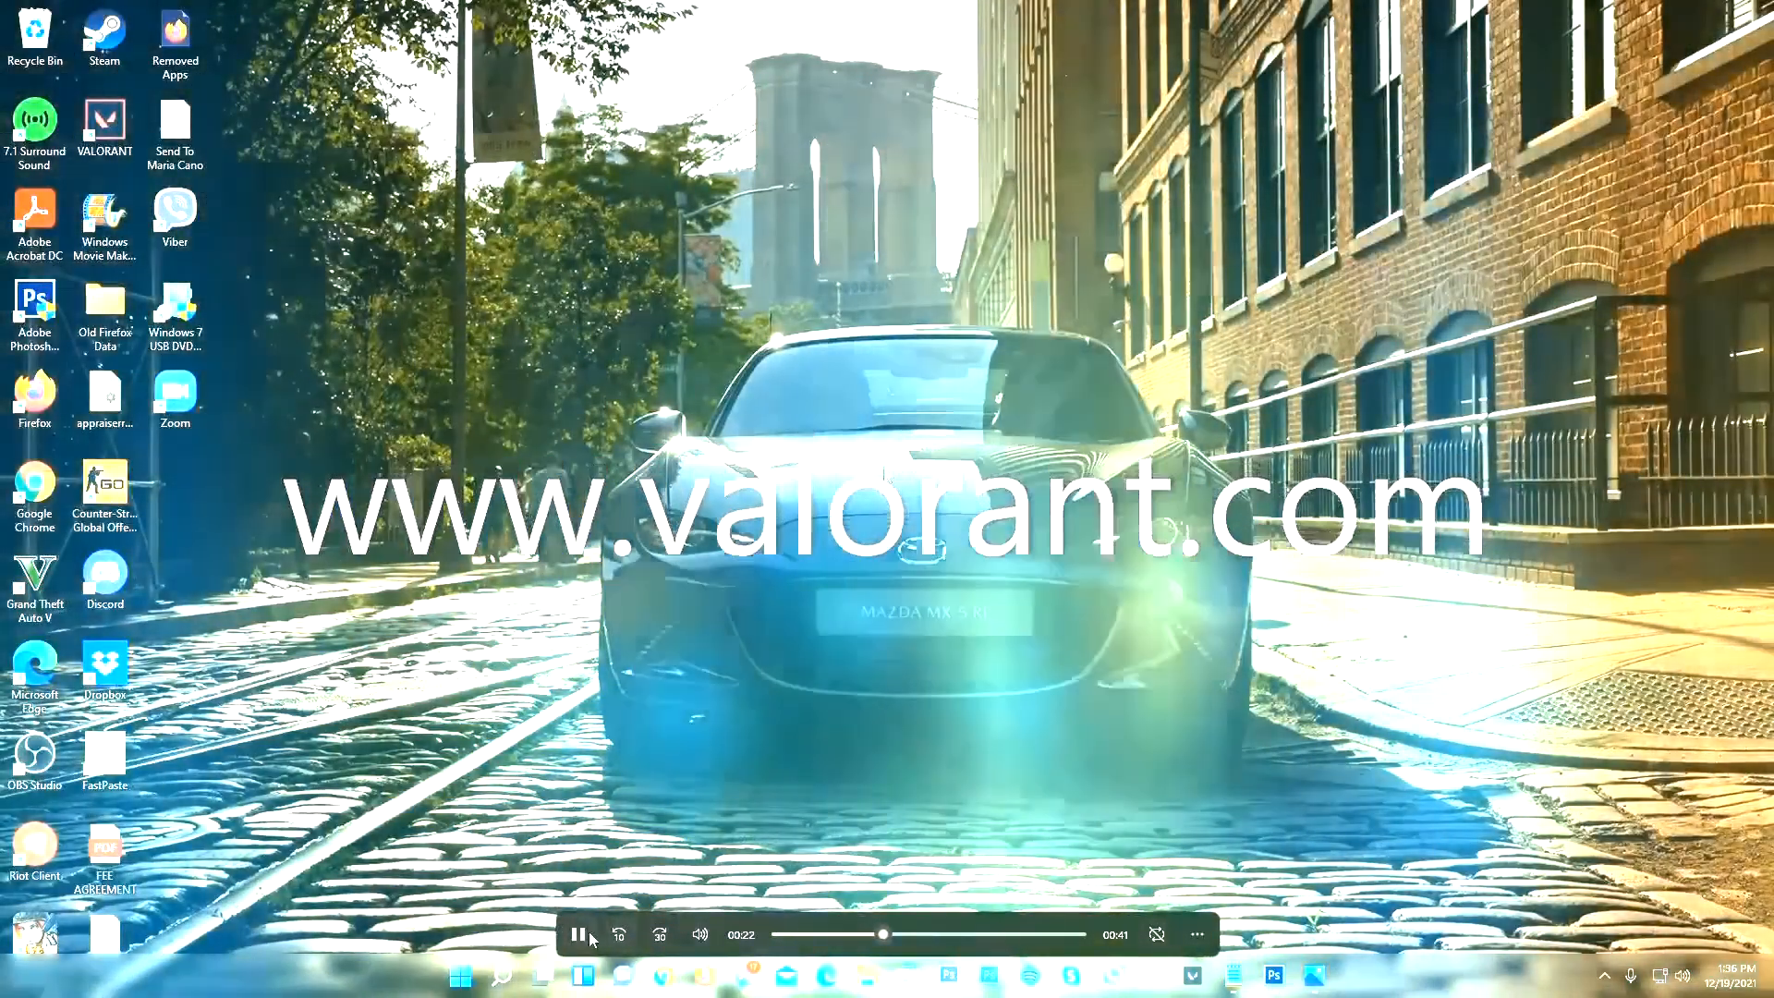
left_click(580, 934)
left_click(874, 934)
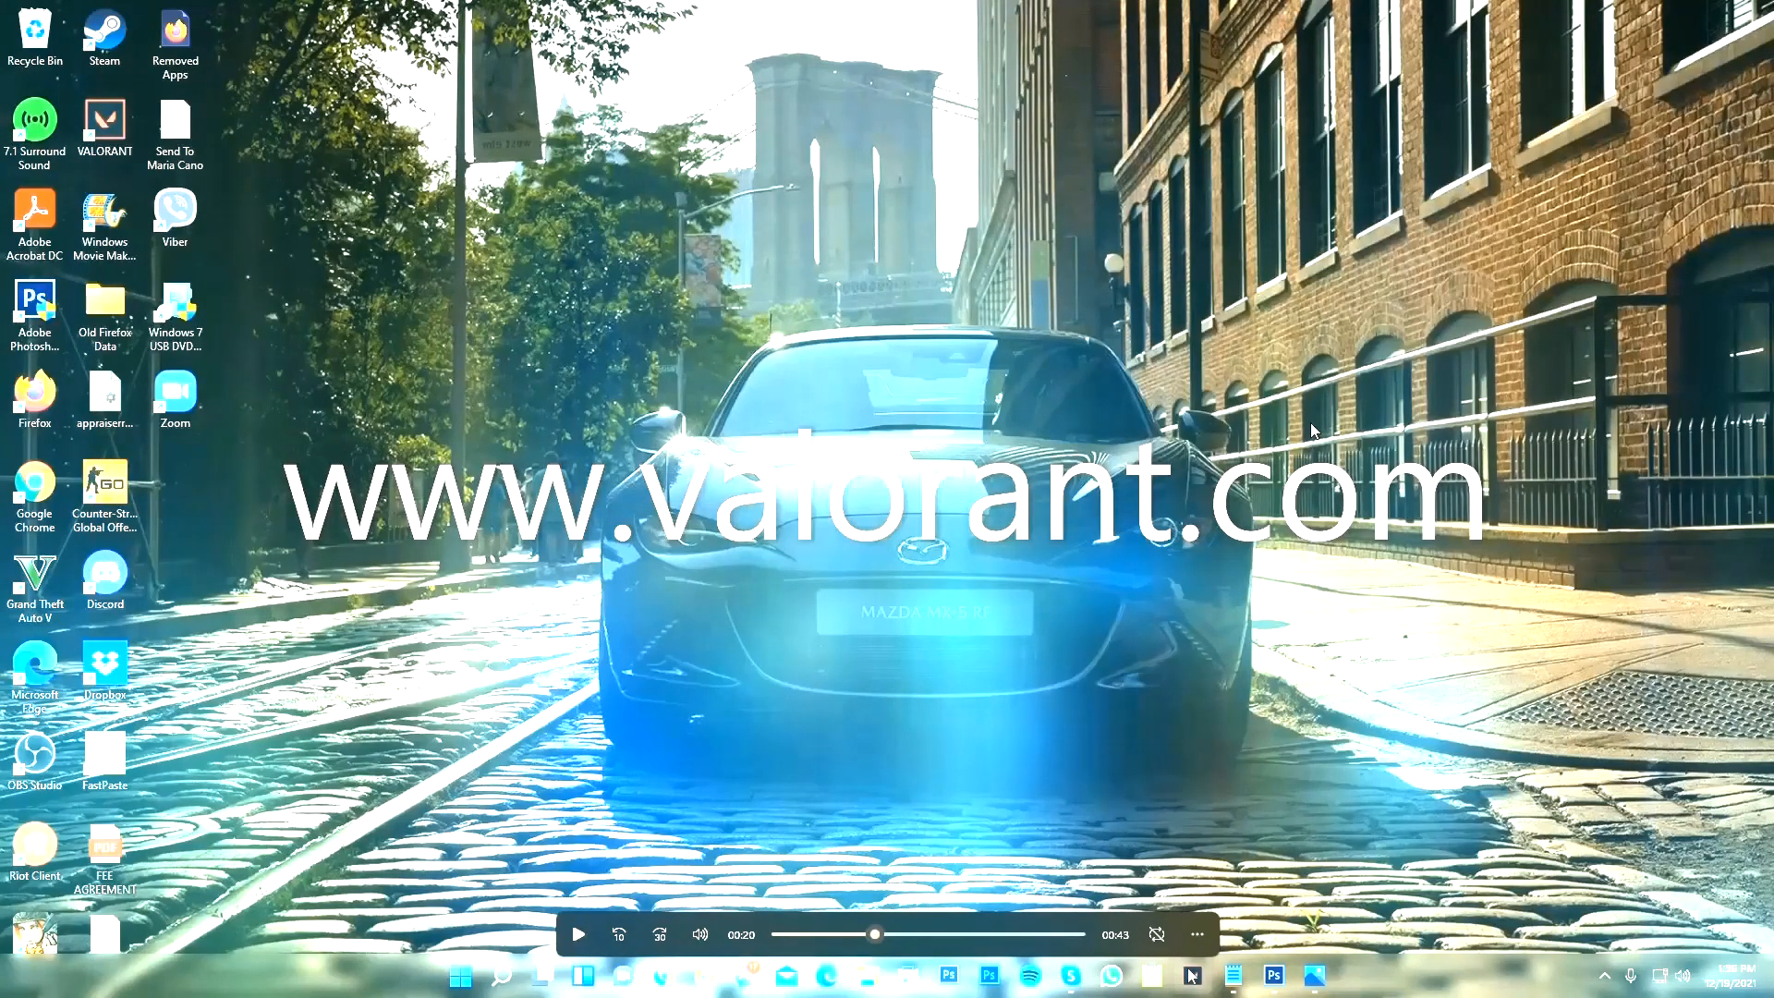
key("Escape")
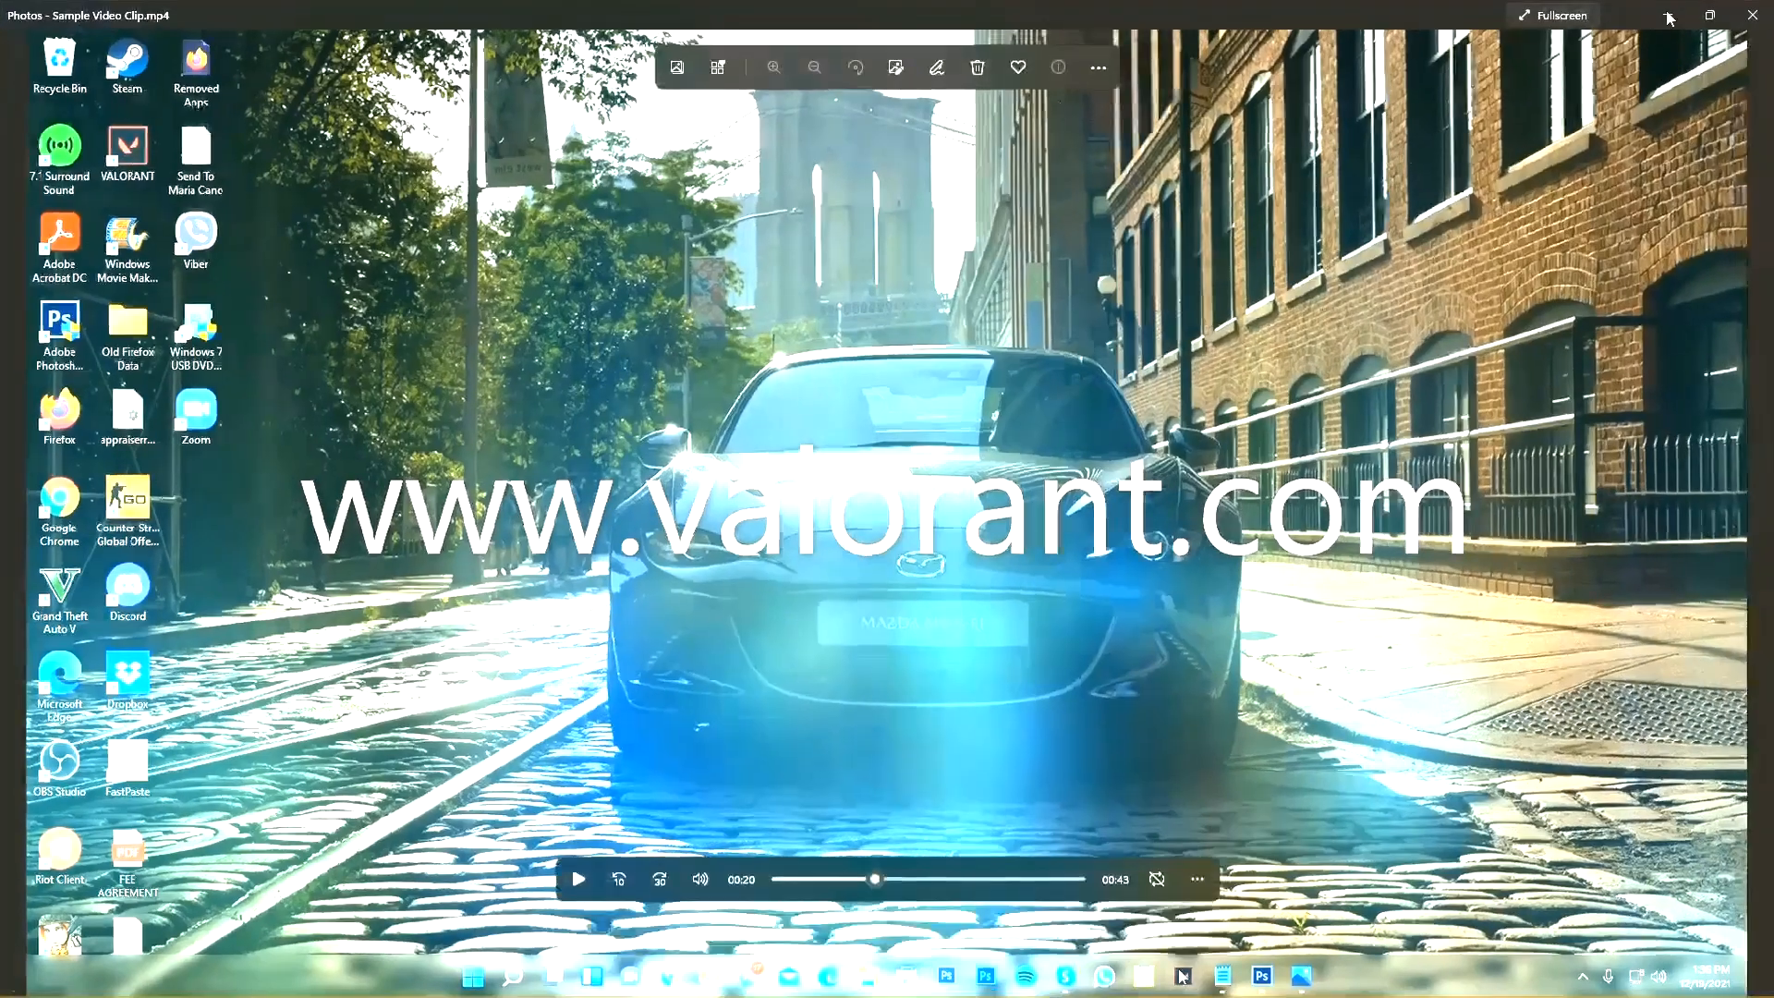